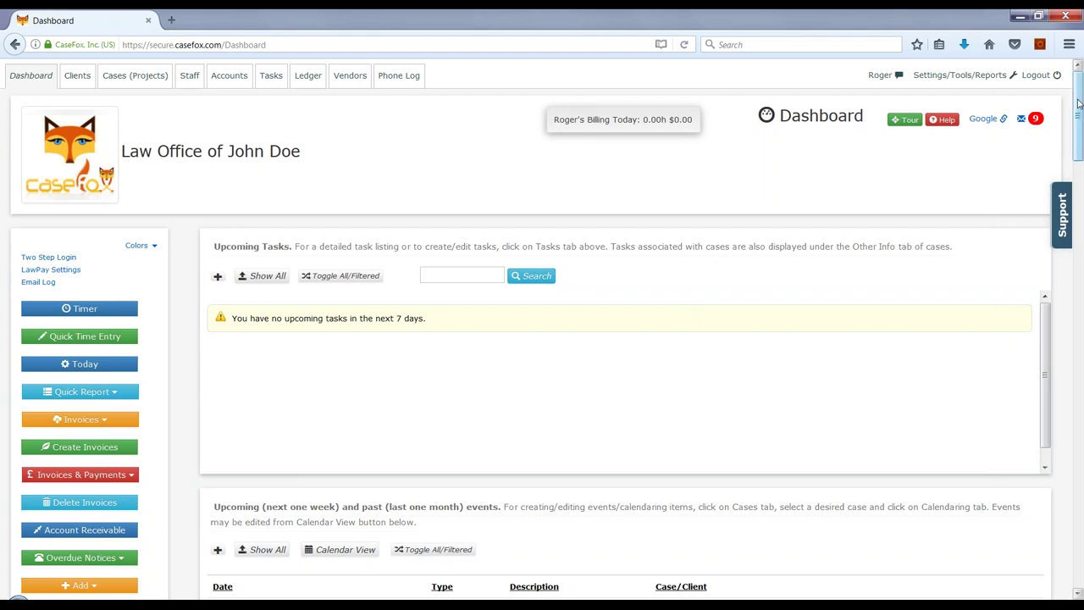
{"action": "scroll", "coordinate": [1080, 147], "scroll_direction": "down", "scroll_amount": 2}
{"action": "left_click_drag", "start_coordinate": [1081, 147], "coordinate": [1080, 93]}
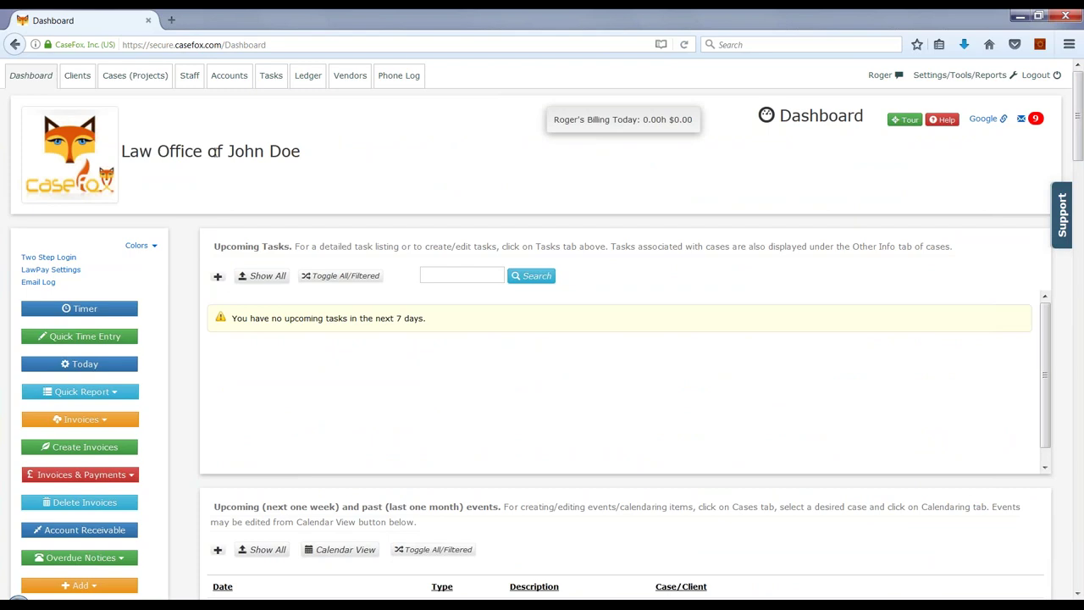
Step: Go to the client list and view the blank form for adding a new client, leaving it without saving
{"action": "left_click", "coordinate": [79, 82]}
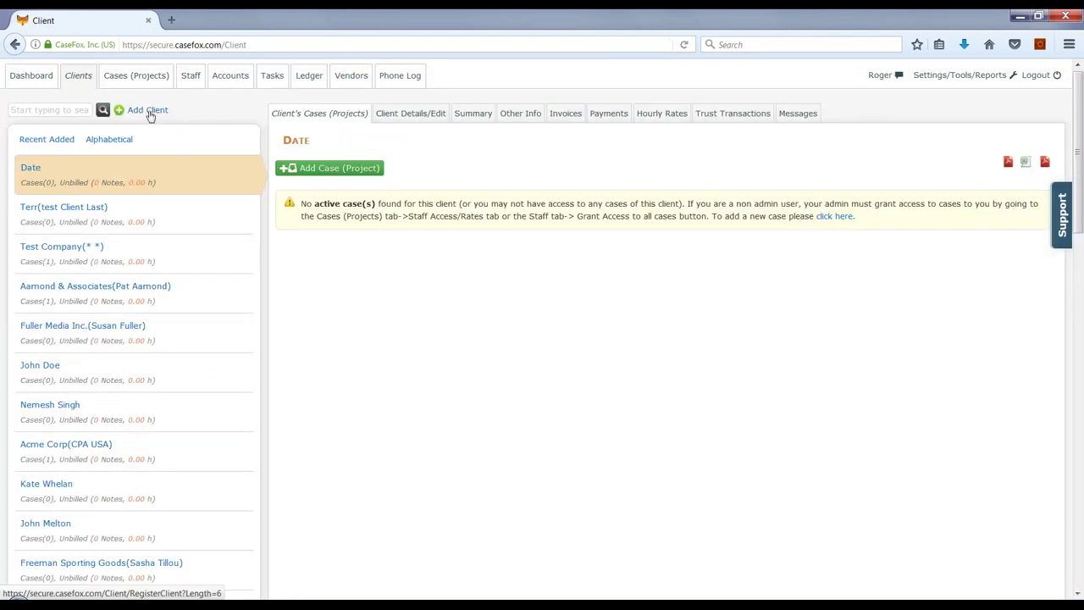
{"action": "left_click", "coordinate": [149, 111]}
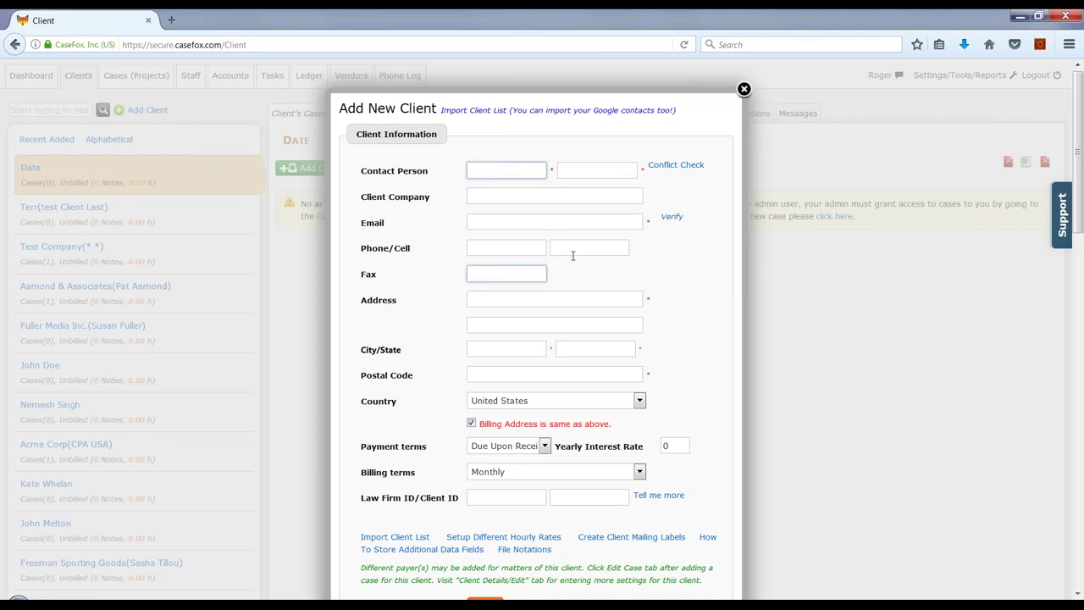
{"action": "left_click", "coordinate": [744, 90]}
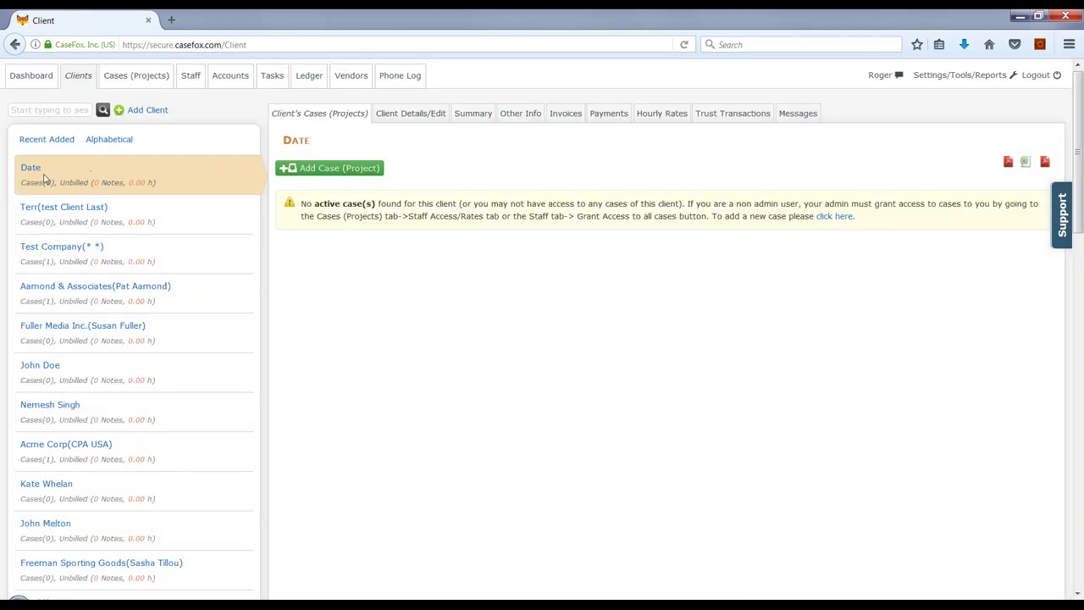
Step: Add a case named "Test case 1" for the client Aamond & Associates and save it
{"action": "left_click", "coordinate": [58, 291]}
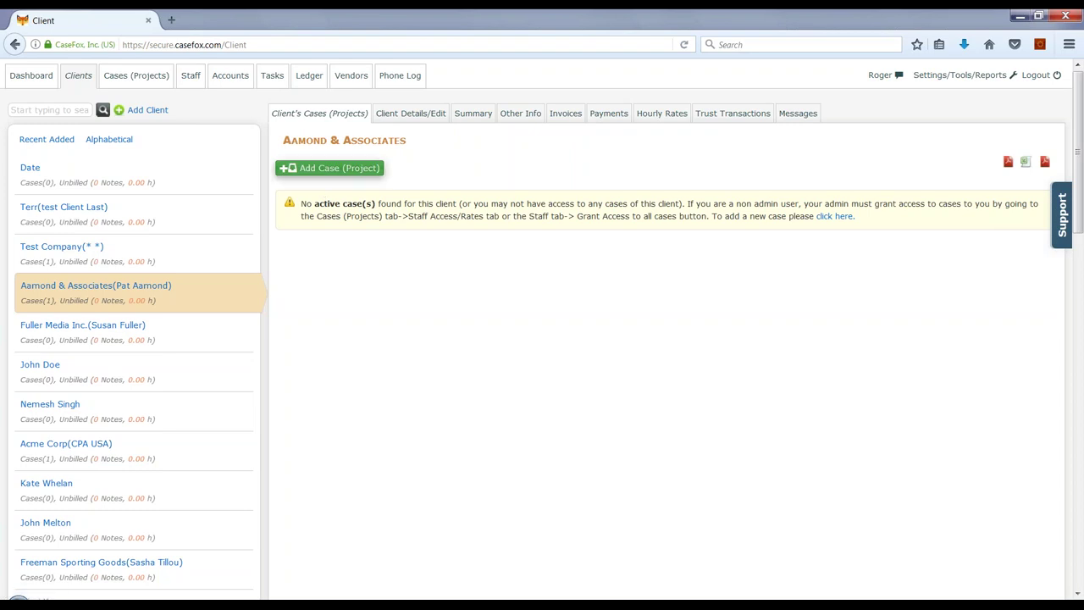
{"action": "left_click", "coordinate": [333, 170]}
{"action": "left_click", "coordinate": [535, 241]}
{"action": "type", "text": "Test "}
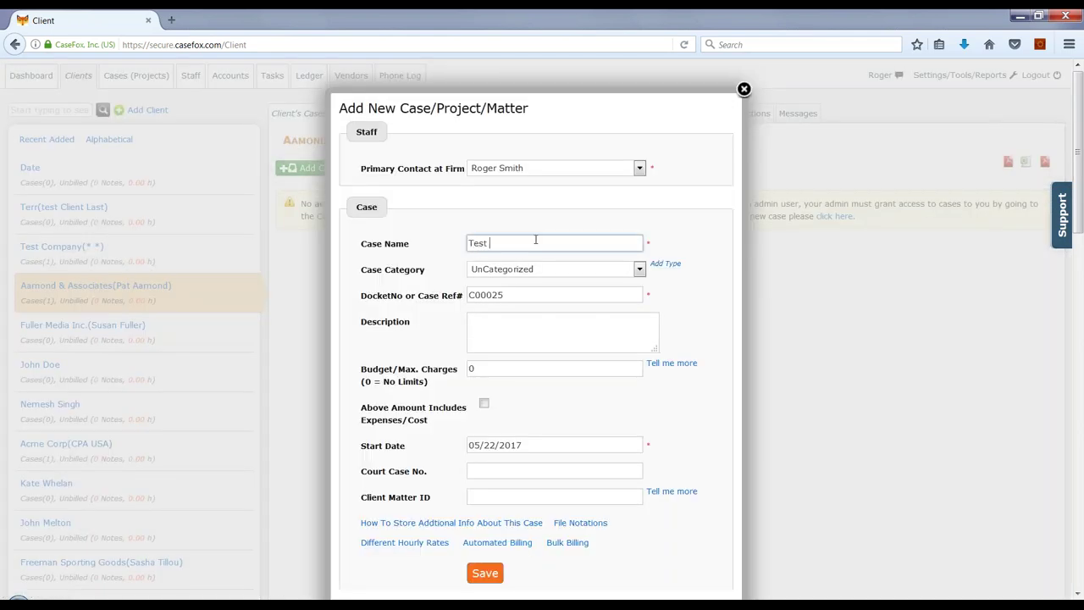
{"action": "type", "text": "case 1"}
{"action": "left_click", "coordinate": [485, 572]}
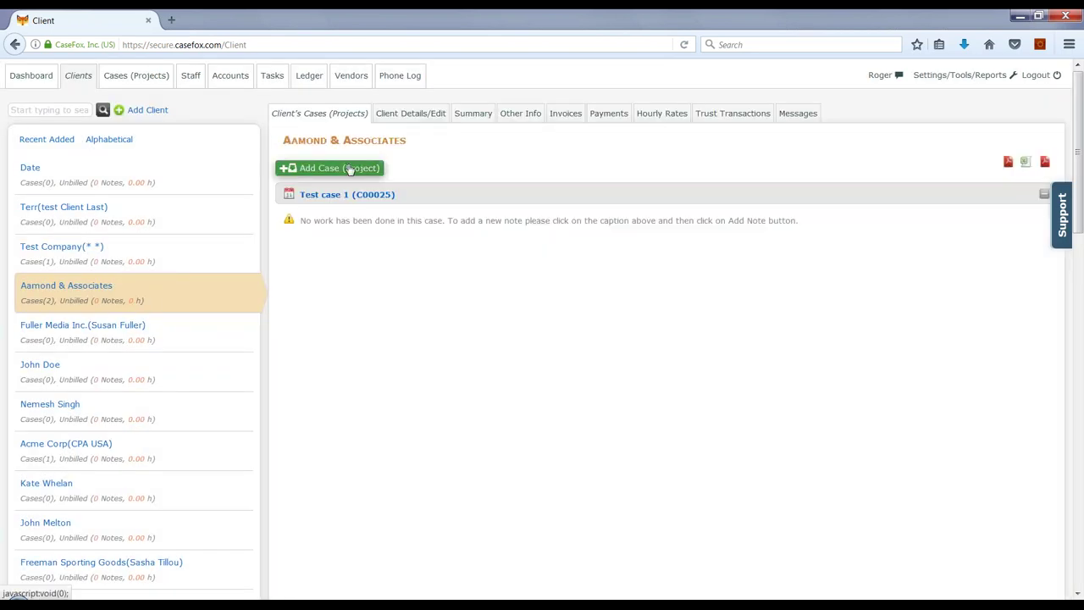
Step: Add a second case named "Test case 2" for Aamond & Associates and save it
{"action": "left_click", "coordinate": [350, 169]}
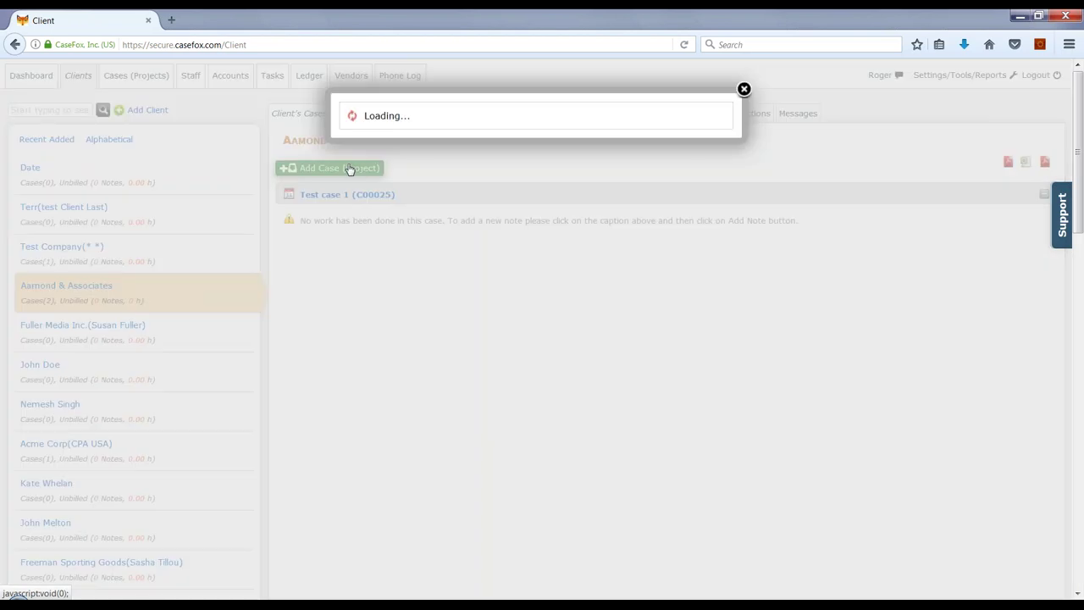
{"action": "left_click", "coordinate": [500, 241]}
{"action": "type", "text": "Test case 2"}
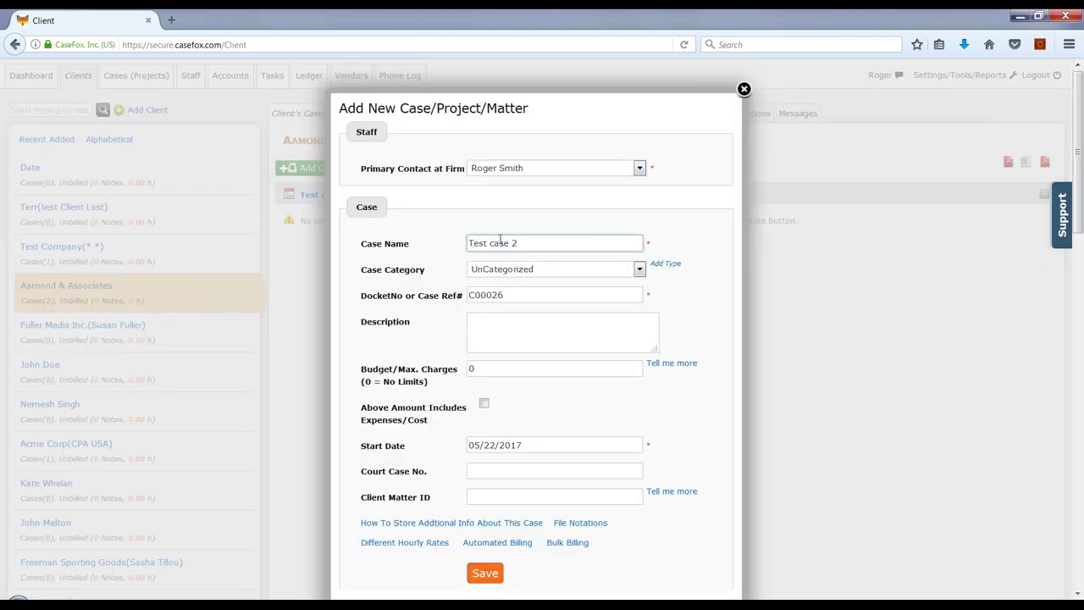
{"action": "left_click", "coordinate": [485, 573]}
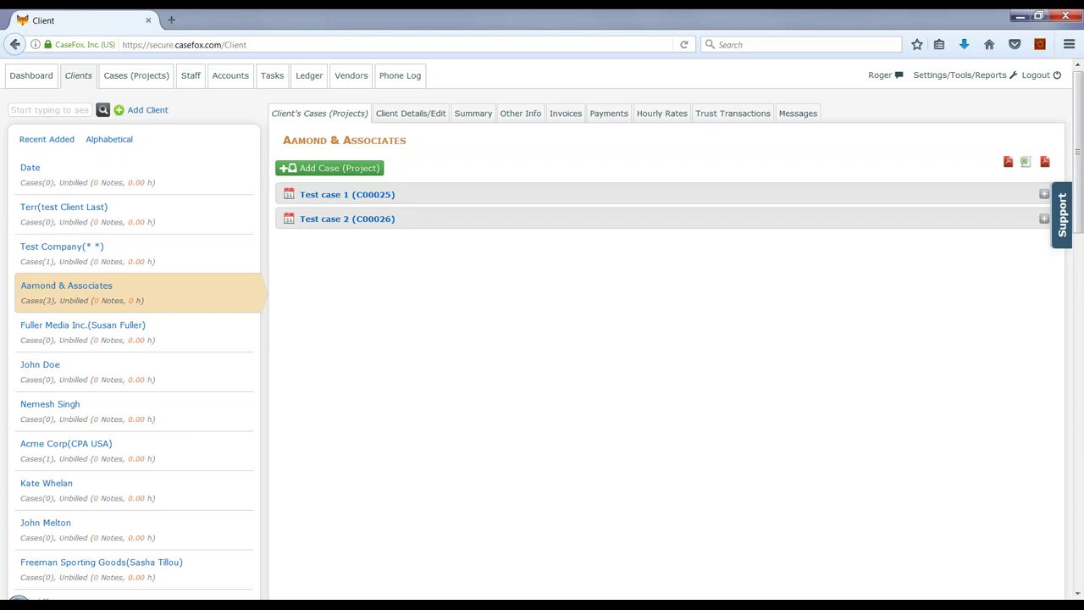
Step: Set the budget/maximum charges in the details of Test case 2 to 5000 and save the case
{"action": "left_click", "coordinate": [347, 220]}
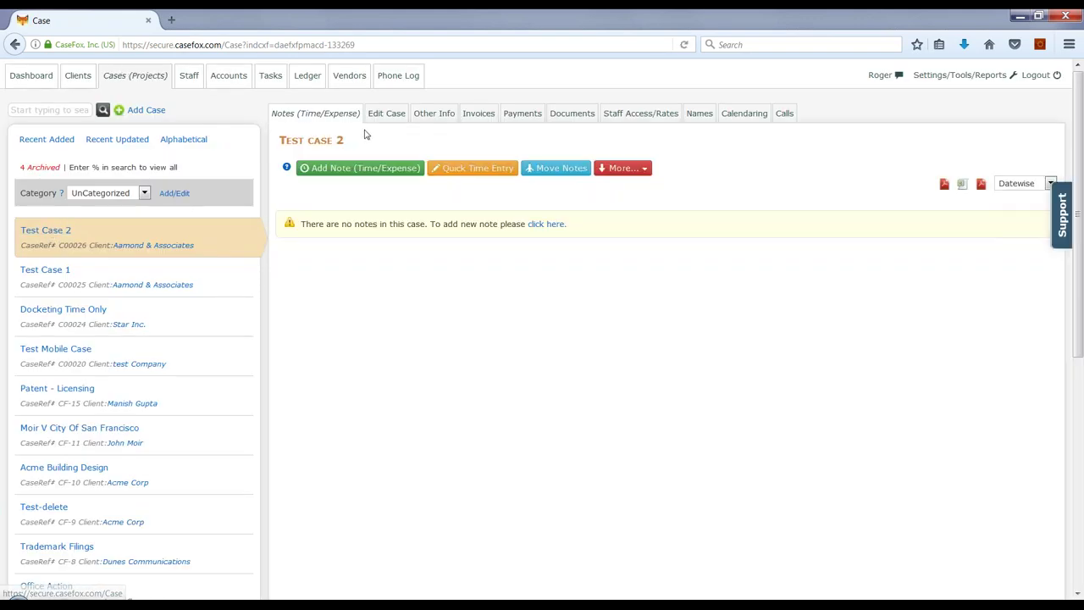
{"action": "left_click", "coordinate": [386, 114]}
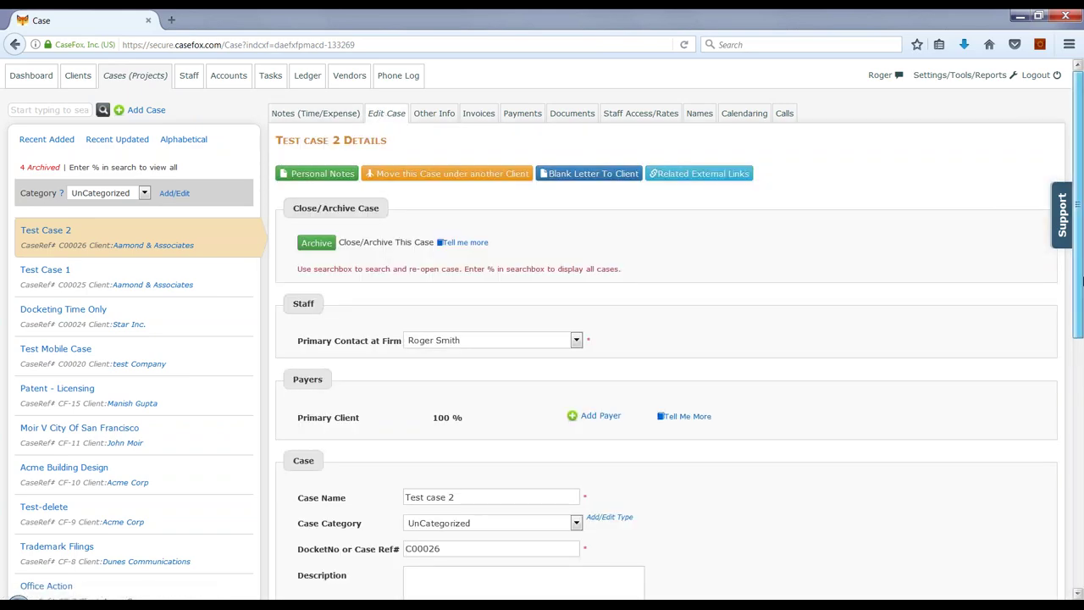
{"action": "scroll", "coordinate": [1082, 385], "scroll_direction": "down", "scroll_amount": 3}
{"action": "scroll", "coordinate": [1082, 385], "scroll_direction": "down", "scroll_amount": 4}
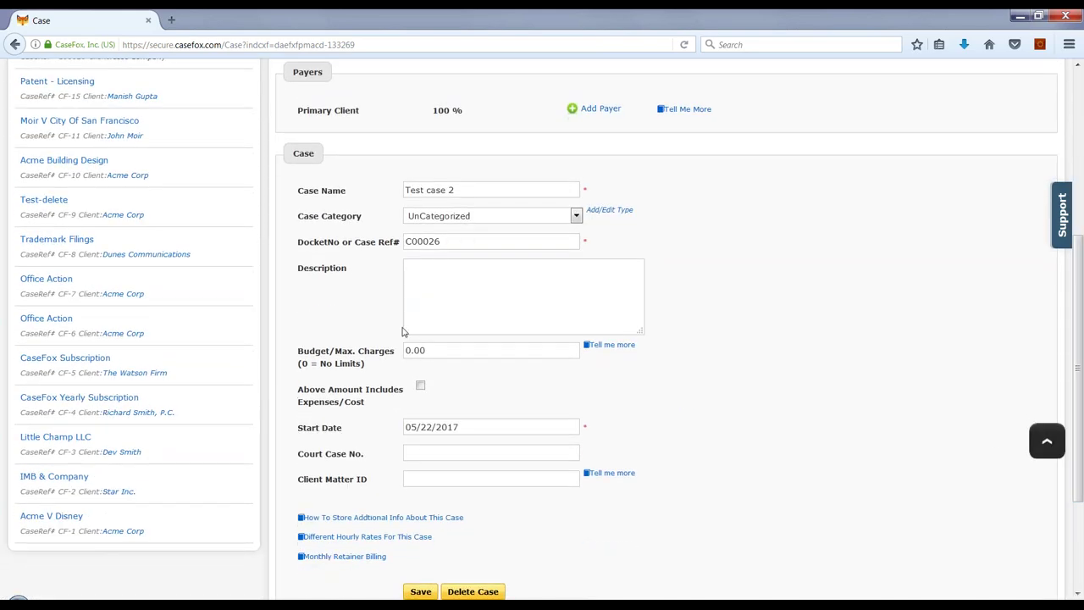
{"action": "left_click", "coordinate": [438, 350]}
{"action": "key", "text": "ctrl+a"}
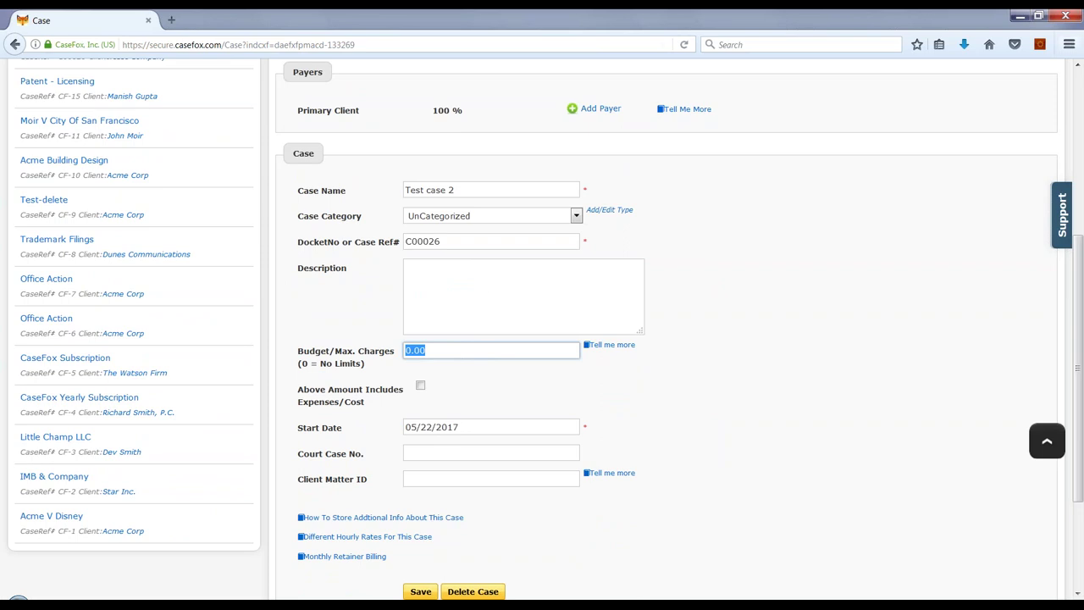
{"action": "scroll", "coordinate": [1081, 94], "scroll_direction": "up", "scroll_amount": 7}
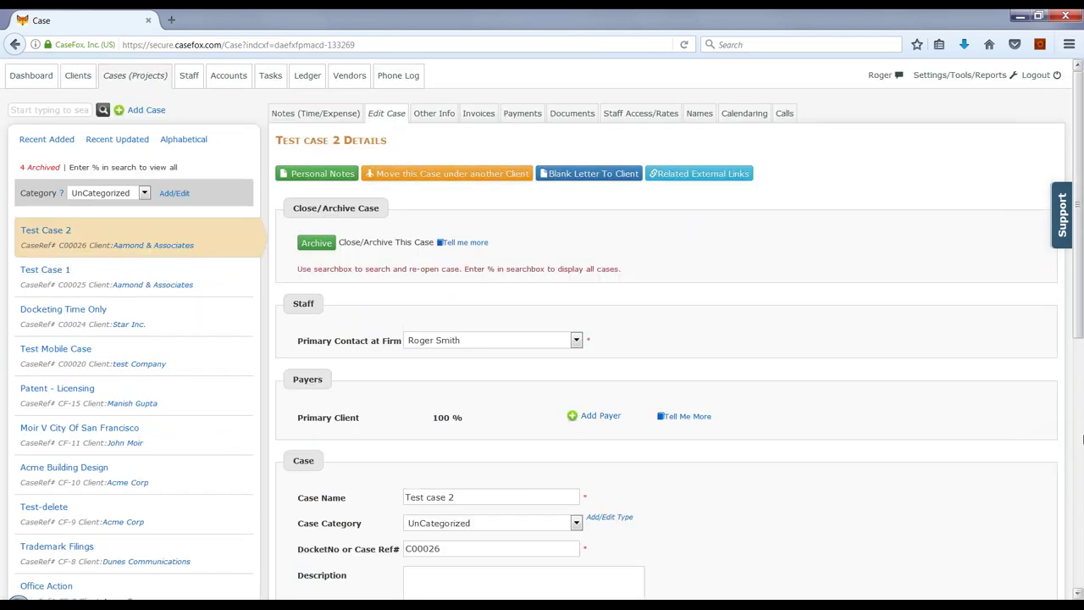
{"action": "scroll", "coordinate": [892, 400], "scroll_direction": "down", "scroll_amount": 8}
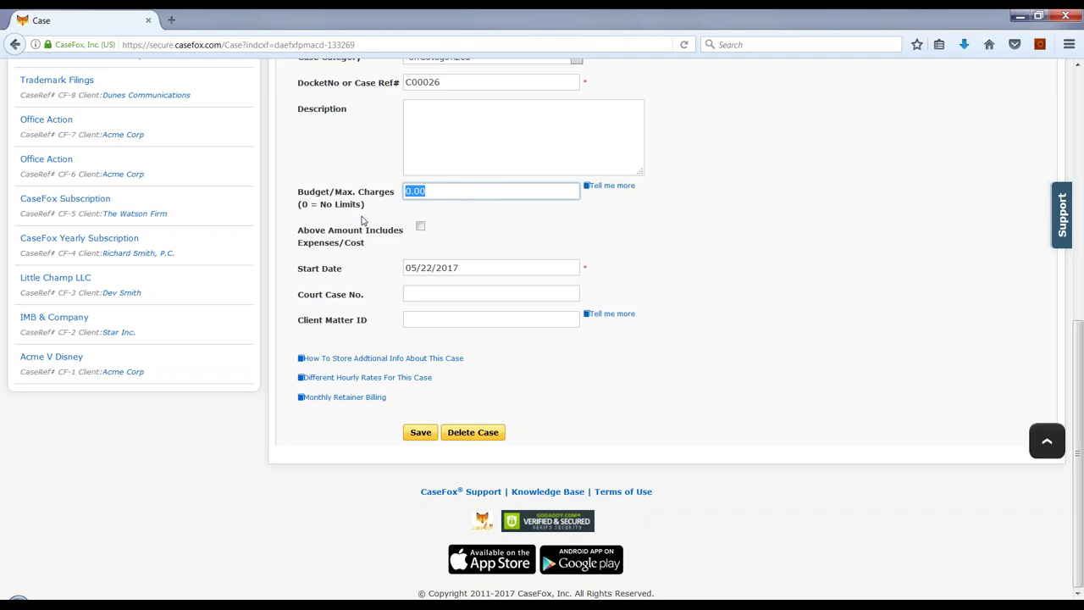
{"action": "type", "text": "5000"}
{"action": "left_click", "coordinate": [420, 433]}
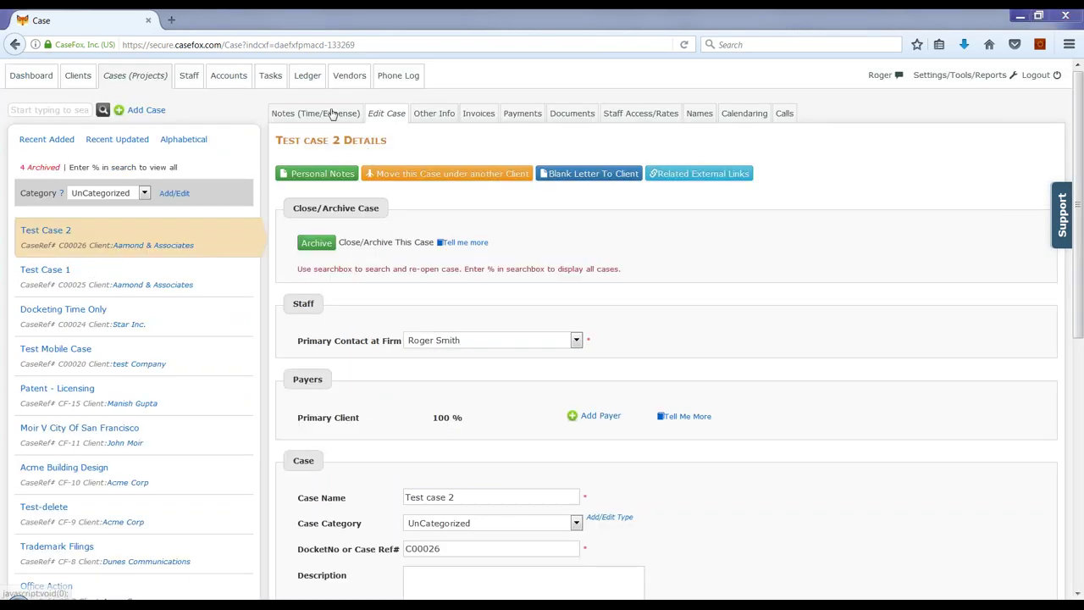
Step: Add a billable time note of 1 hour to Test case 2 with the service "Meeting with client to go over the case"
{"action": "left_click", "coordinate": [332, 114]}
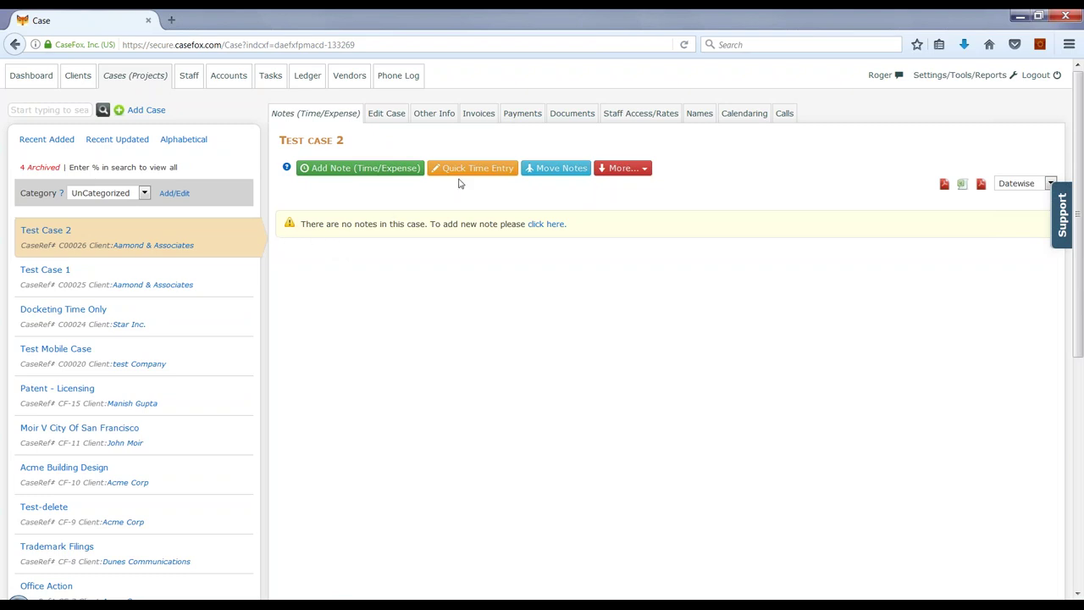
{"action": "left_click", "coordinate": [388, 173]}
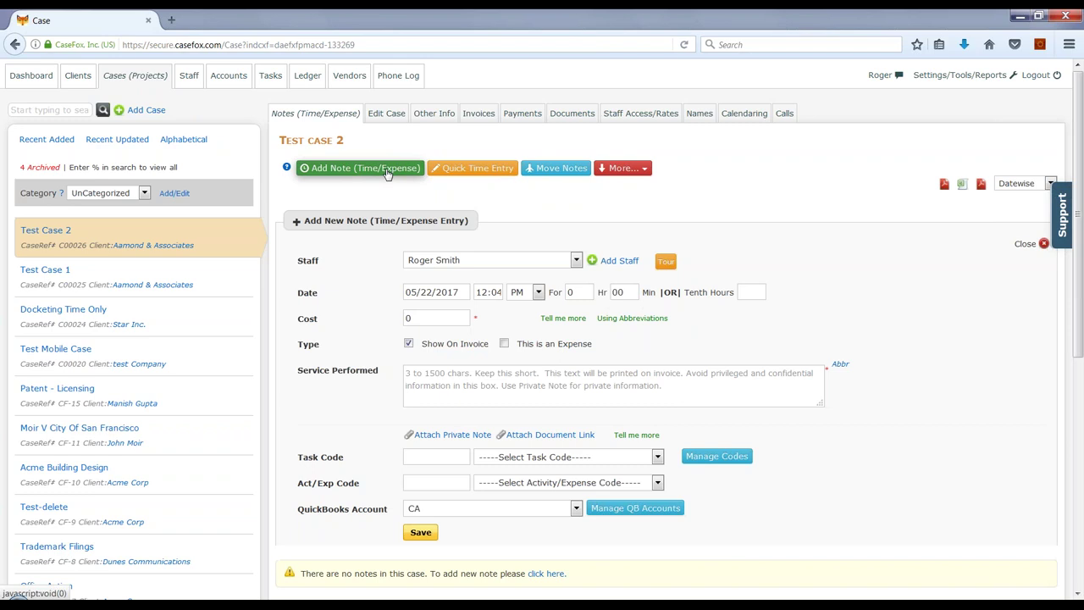
{"action": "left_click", "coordinate": [749, 291]}
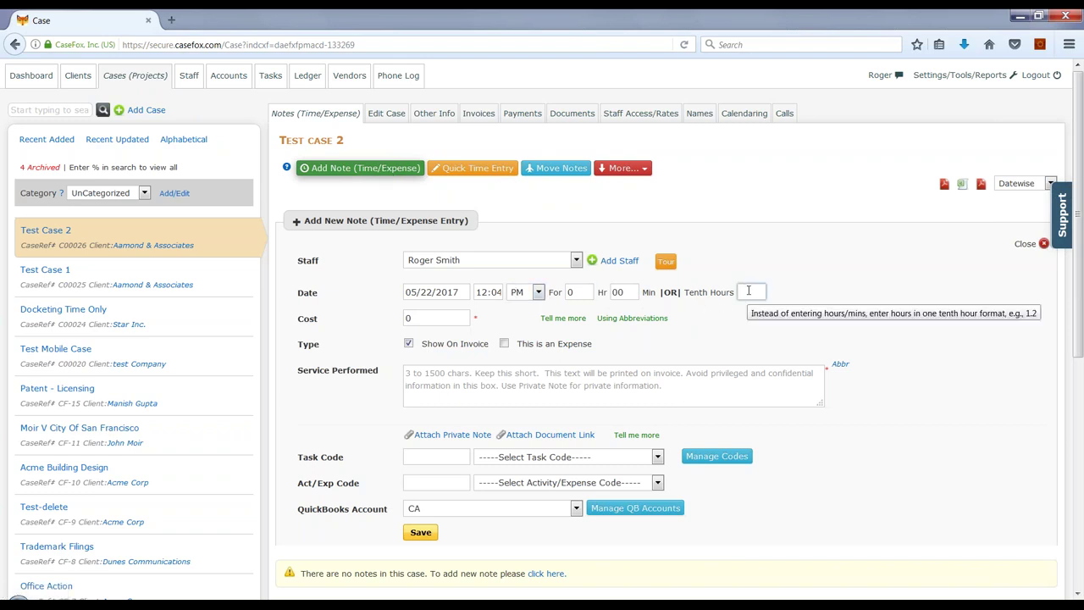
{"action": "type", "text": "1"}
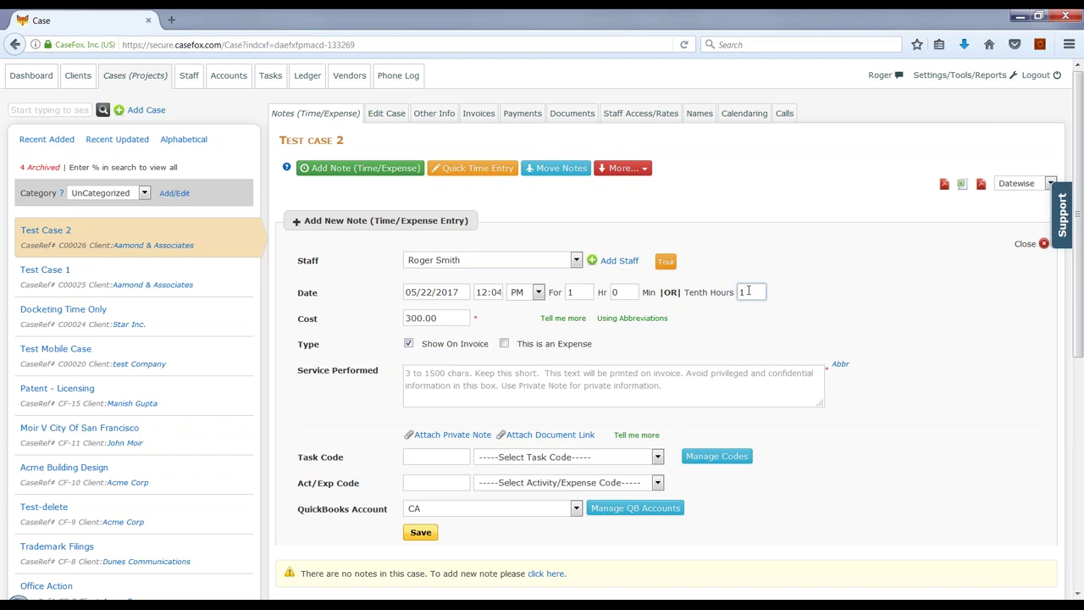
{"action": "left_click", "coordinate": [529, 383]}
{"action": "type", "text": "Meeti"}
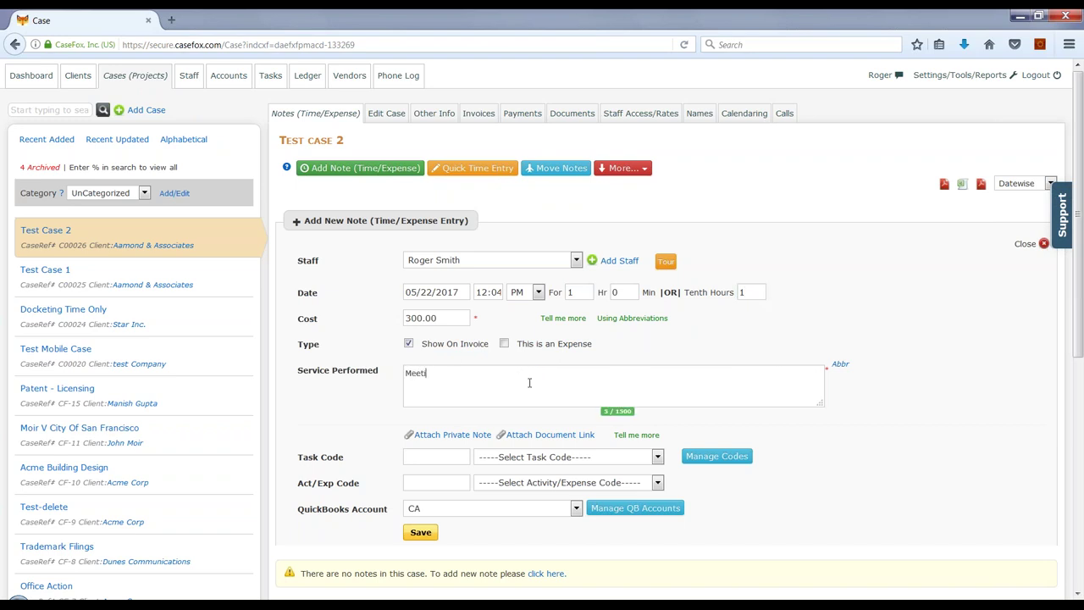
{"action": "type", "text": "ng with client to go over the case"}
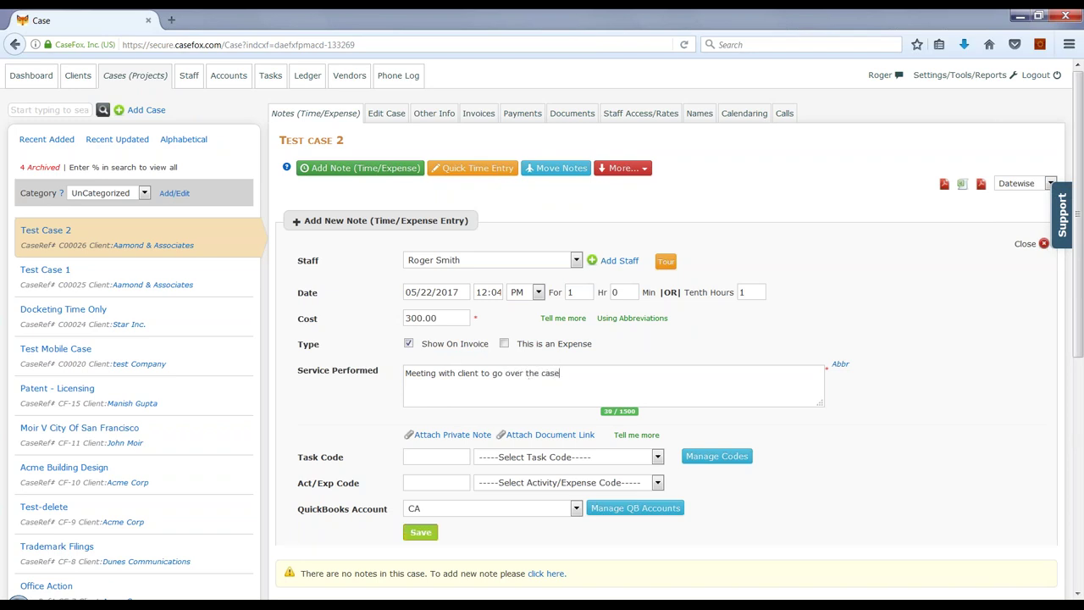
{"action": "left_click", "coordinate": [421, 533]}
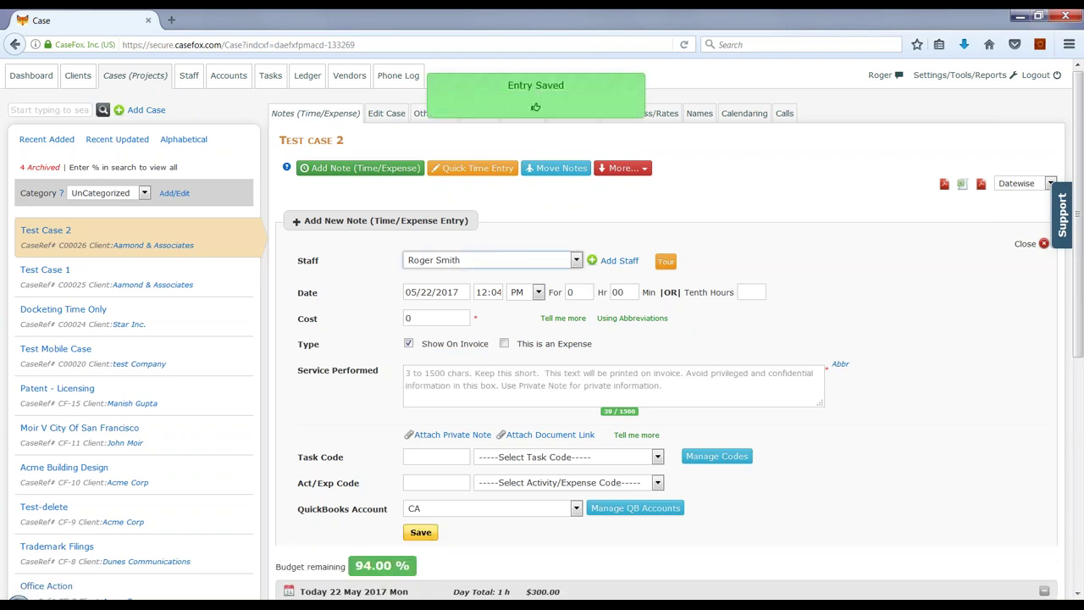
{"action": "left_click", "coordinate": [1044, 244]}
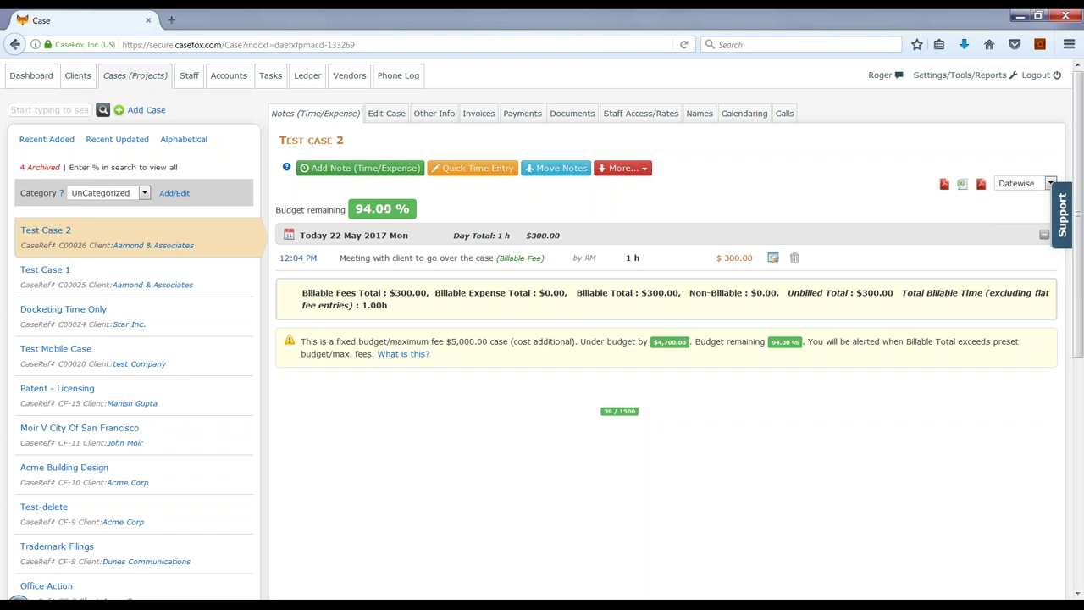
Step: View the staff access and hourly rates for Test case 2 and return to its notes
{"action": "left_click", "coordinate": [625, 121]}
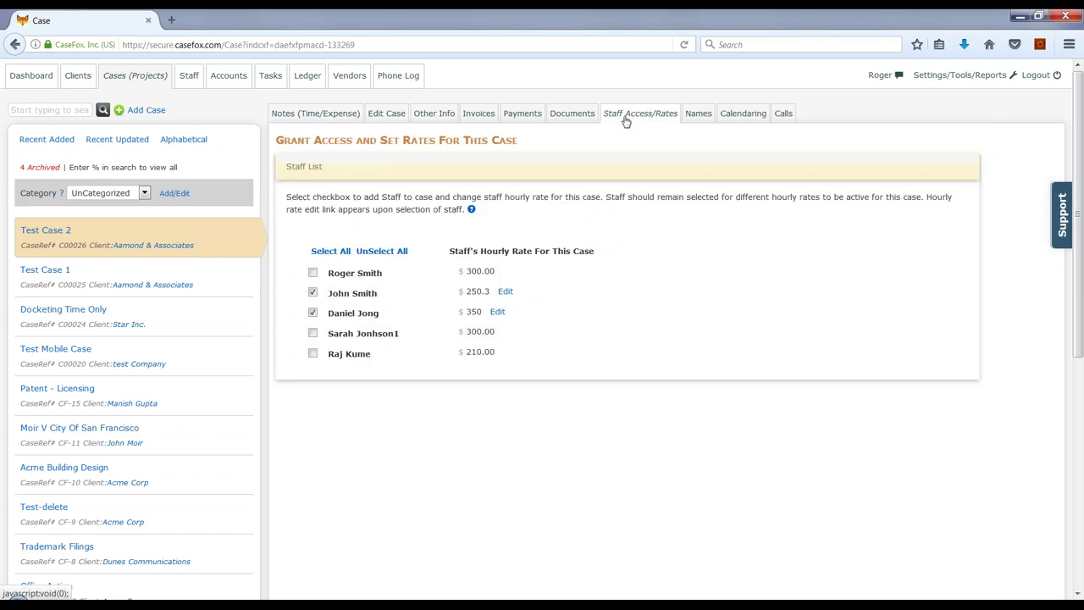
{"action": "left_click", "coordinate": [337, 119]}
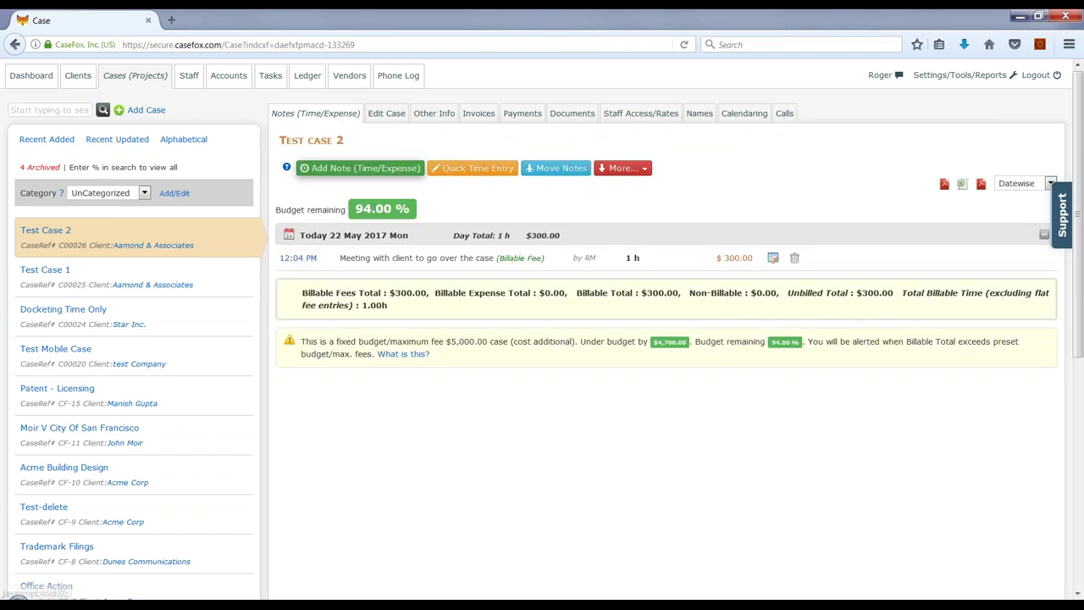
Step: Add a 1-hour note to Test case 2 that is not shown on the invoice, described as "This entry is not going to be billed"
{"action": "left_click", "coordinate": [359, 169]}
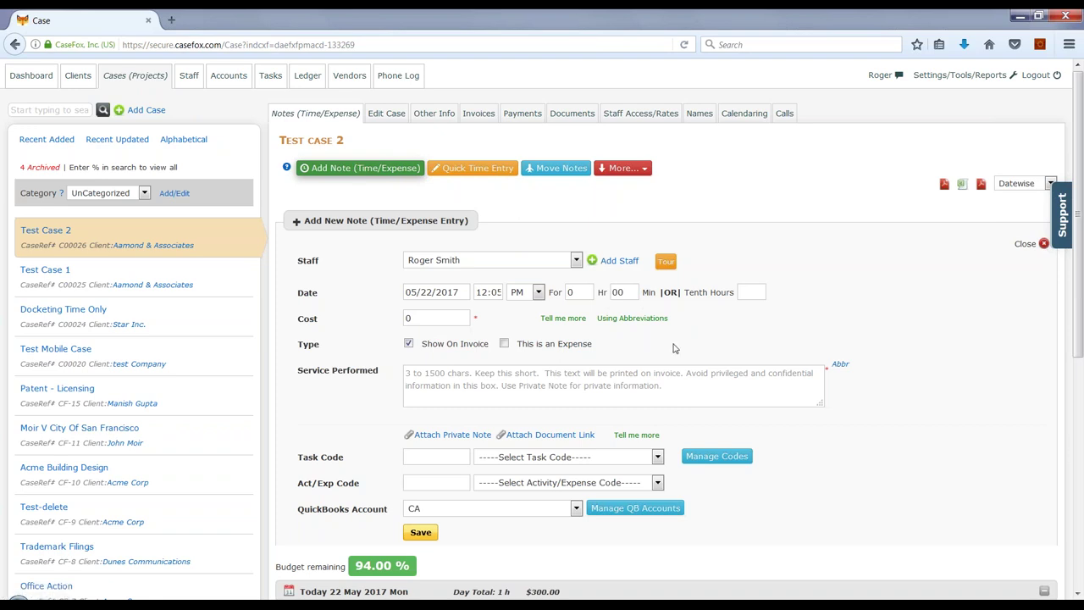
{"action": "left_click", "coordinate": [408, 344]}
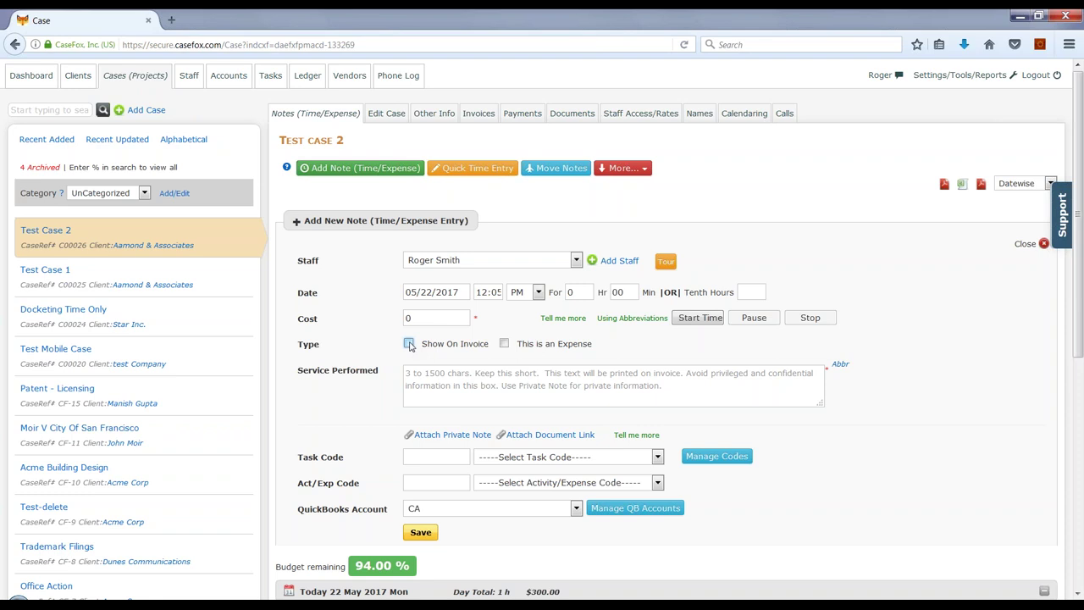
{"action": "left_click", "coordinate": [752, 292]}
{"action": "type", "text": "1"}
{"action": "left_click", "coordinate": [596, 379]}
{"action": "type", "text": "This entry "}
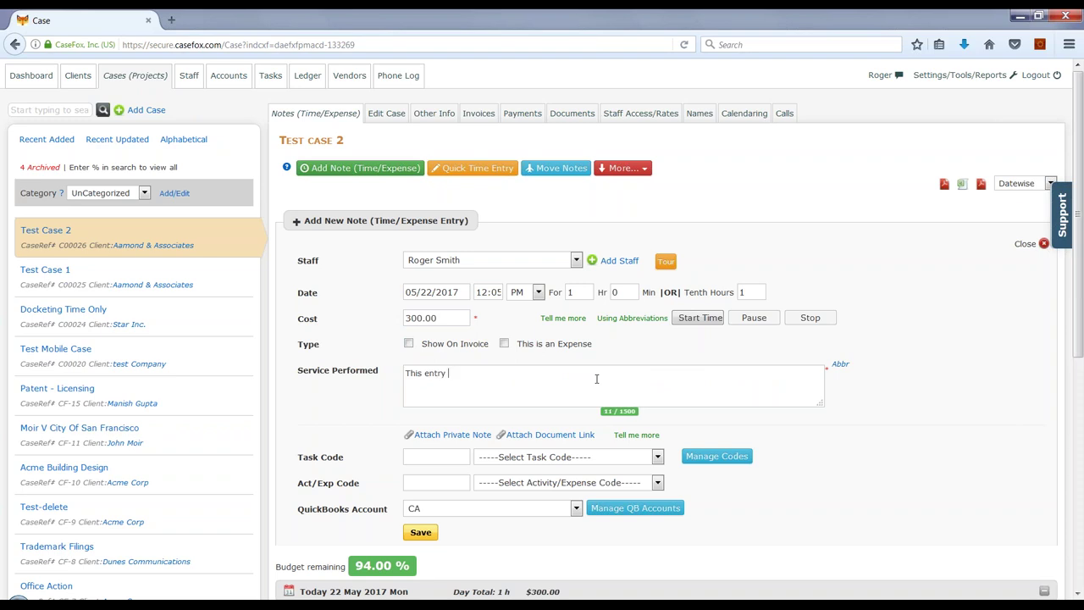
{"action": "type", "text": "is not going to be billed"}
{"action": "left_click", "coordinate": [423, 534]}
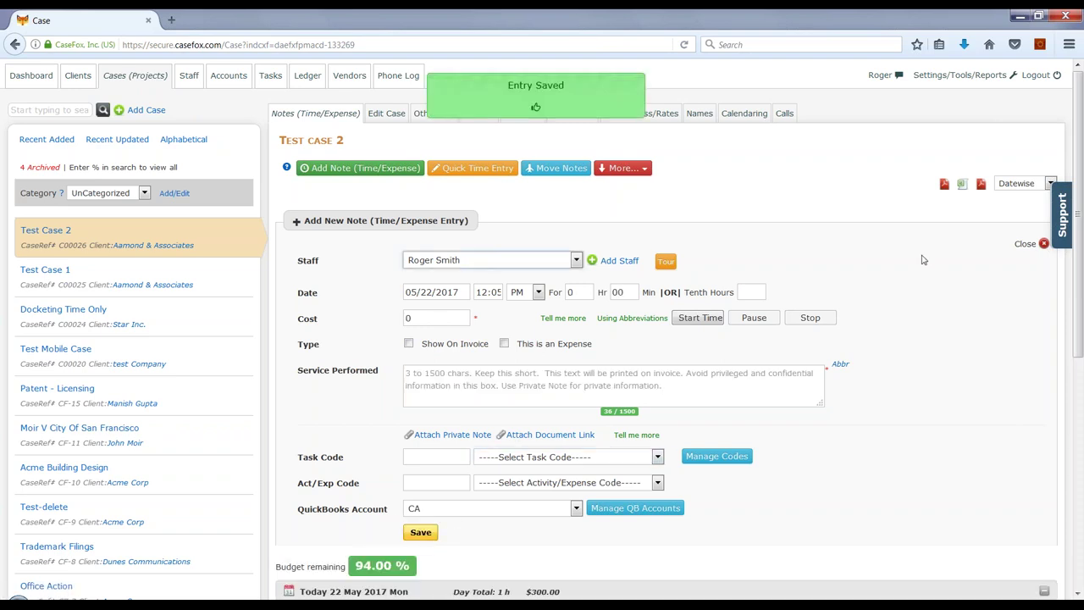
{"action": "left_click", "coordinate": [1043, 244]}
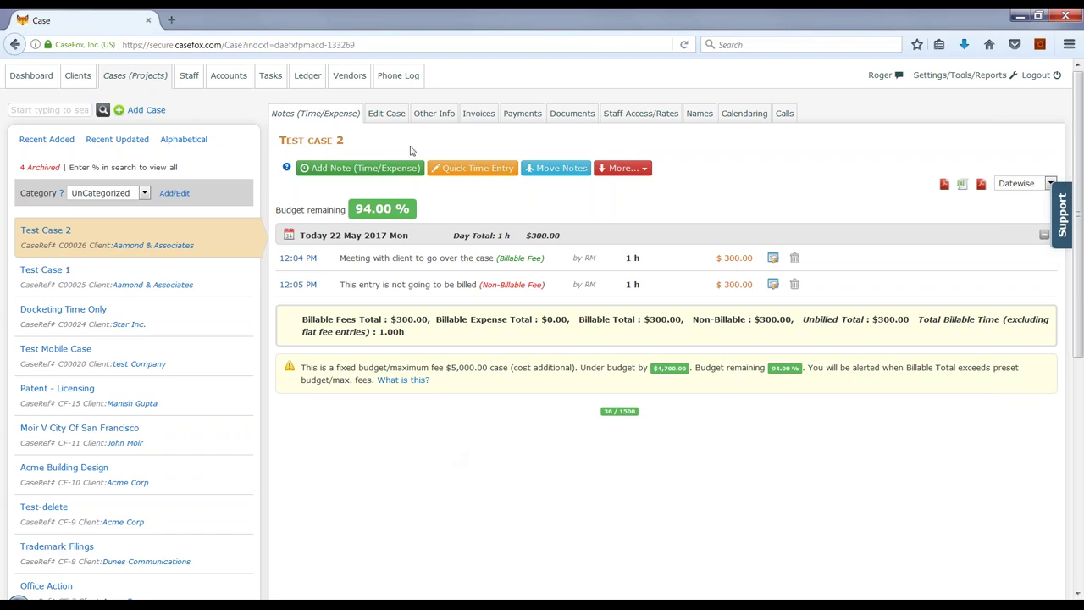
Step: Switch to the Test Mobile Case and view its invoices
{"action": "left_click", "coordinate": [396, 168]}
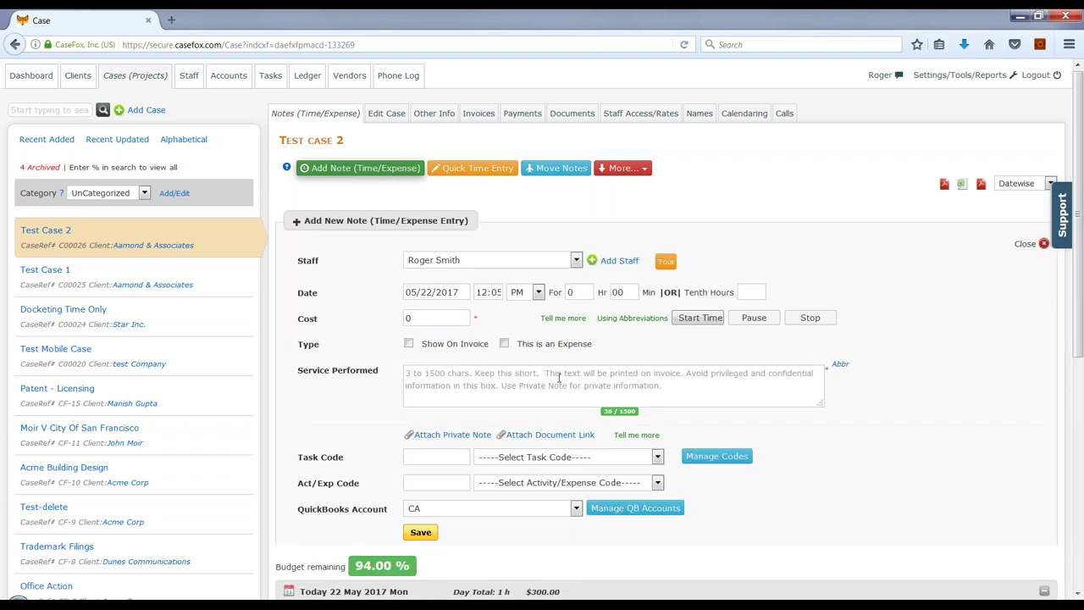
{"action": "left_click", "coordinate": [74, 354]}
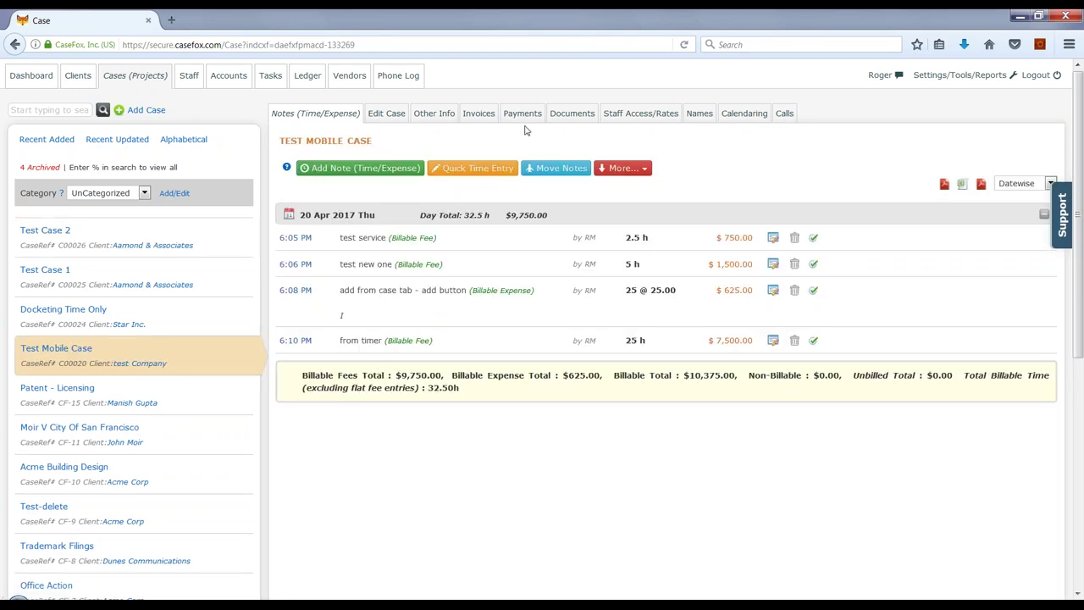
{"action": "left_click", "coordinate": [484, 120]}
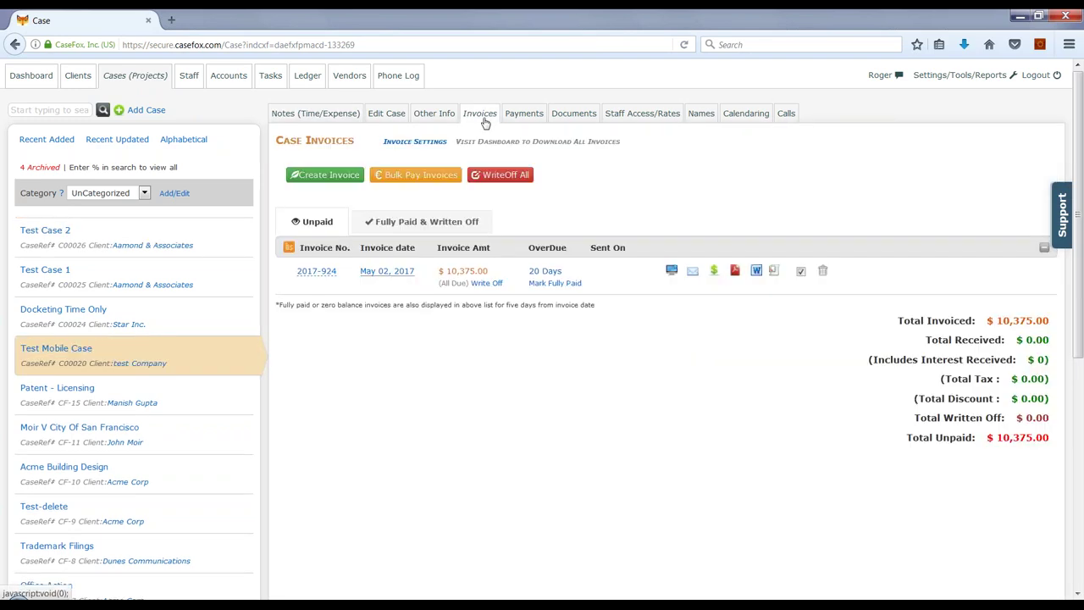
Step: Request the PDF of invoice 2017-924 in the Test Mobile Case and cancel the download
{"action": "left_click", "coordinate": [735, 272]}
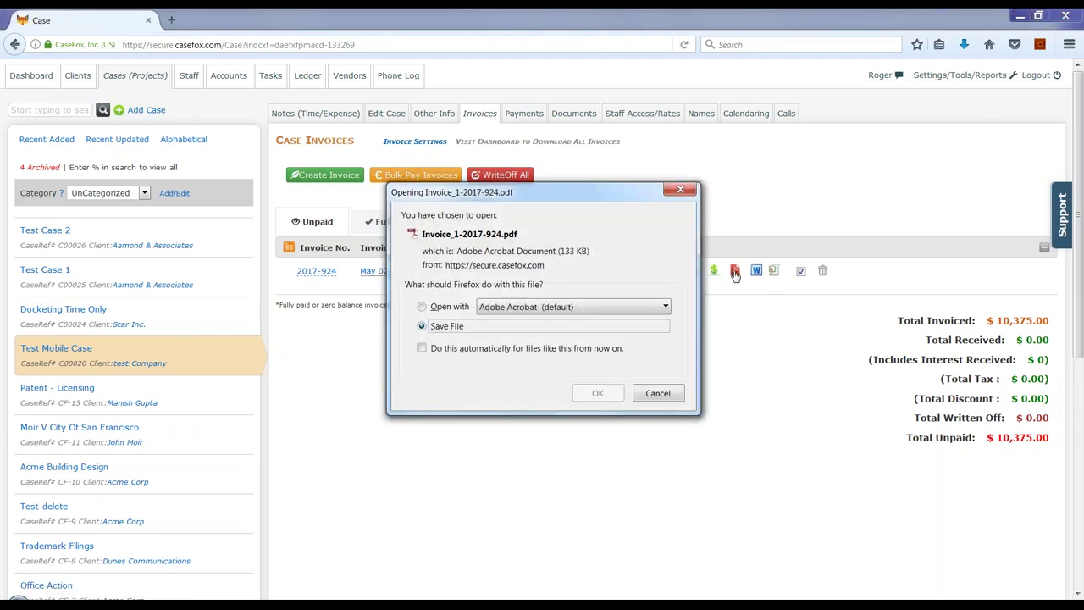
{"action": "left_click", "coordinate": [659, 393]}
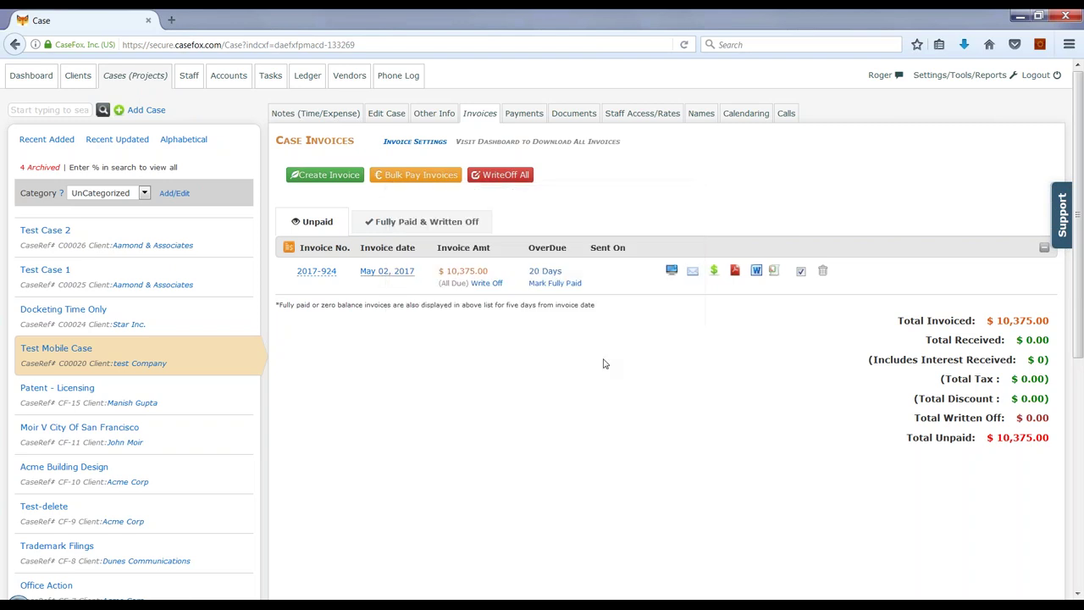
Step: Start a new note in Test case 2 with 1 hour and the service performed "Analysis of the case"
{"action": "left_click", "coordinate": [53, 235]}
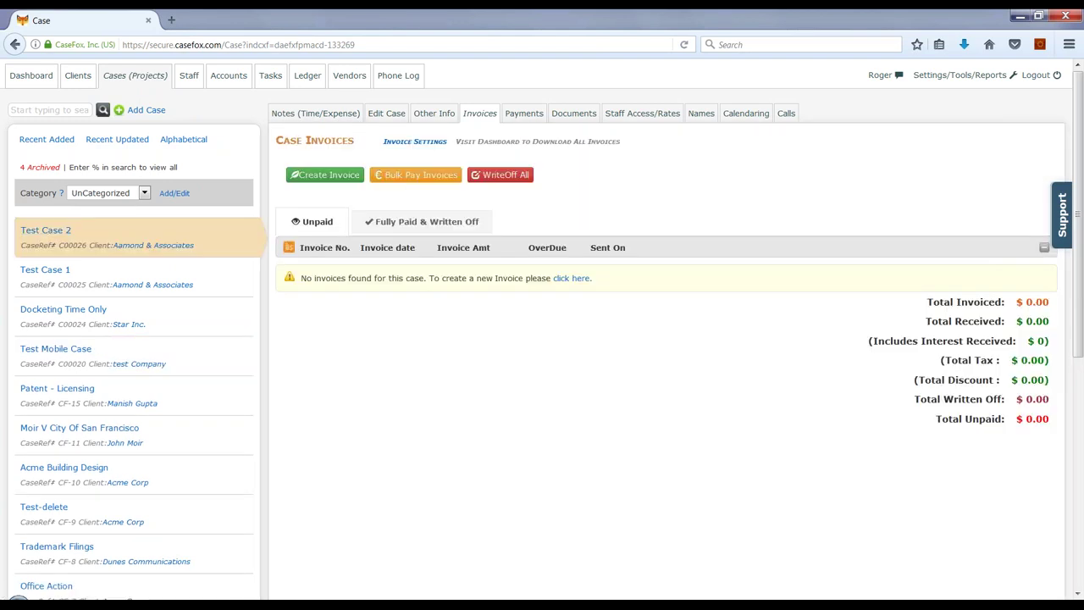
{"action": "left_click", "coordinate": [338, 116]}
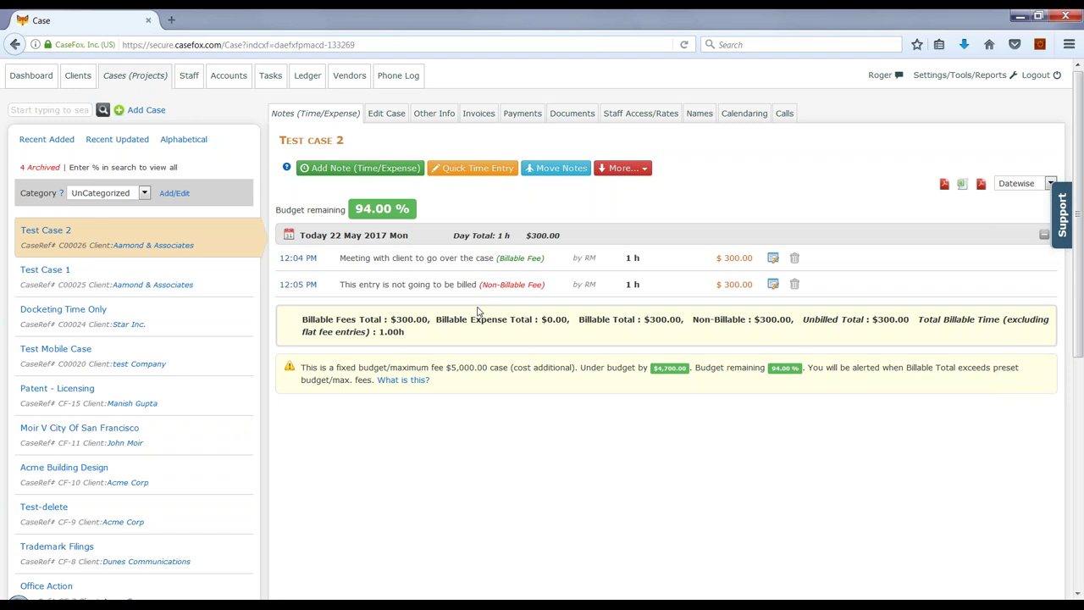
{"action": "left_click", "coordinate": [393, 171]}
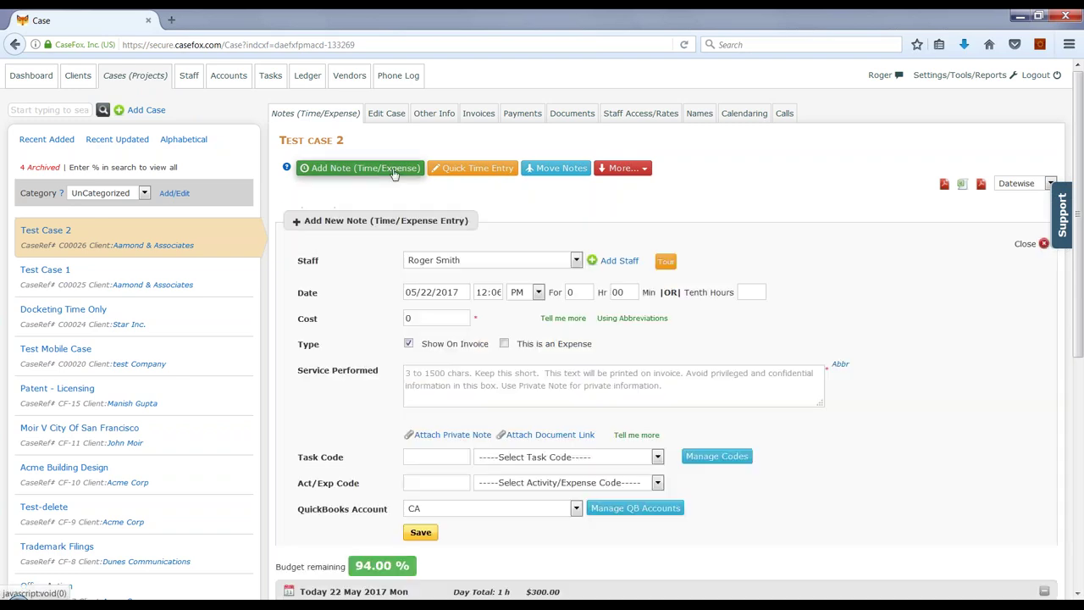
{"action": "scroll", "coordinate": [1082, 311], "scroll_direction": "down", "scroll_amount": 1}
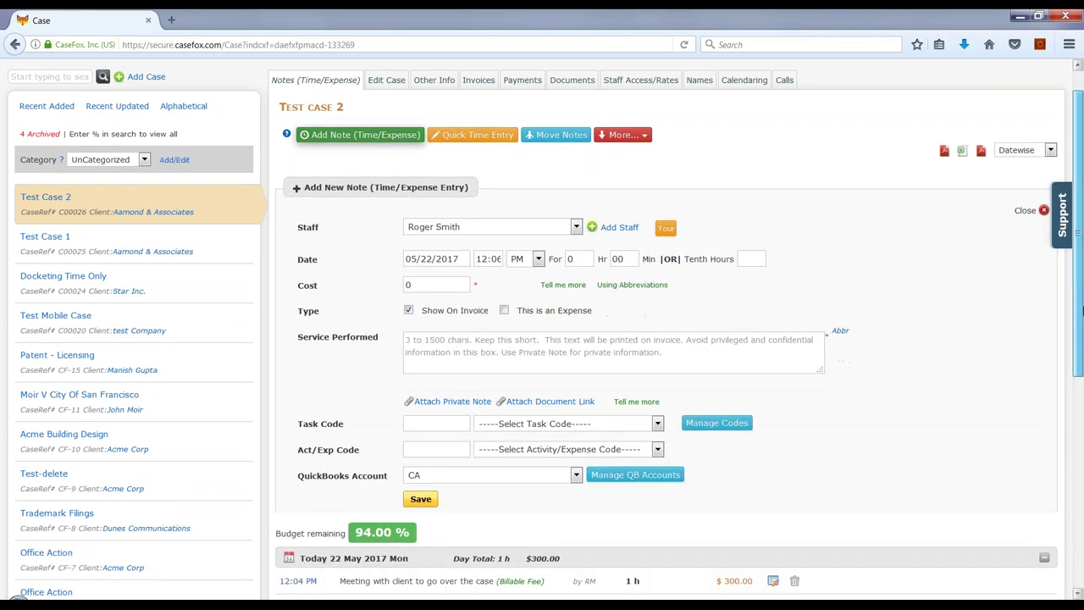
{"action": "left_click", "coordinate": [745, 237]}
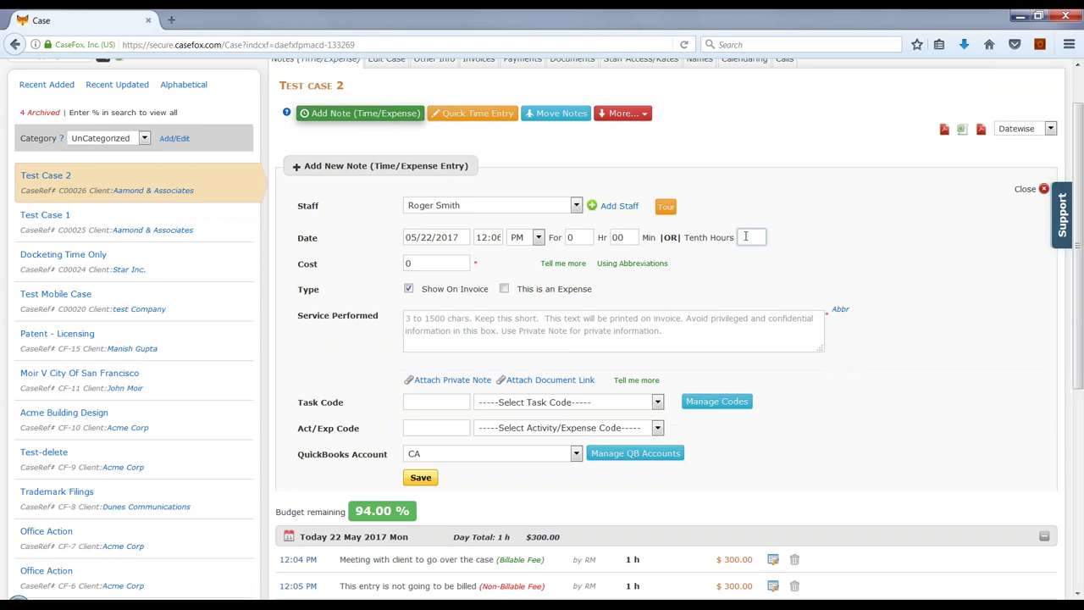
{"action": "type", "text": "1"}
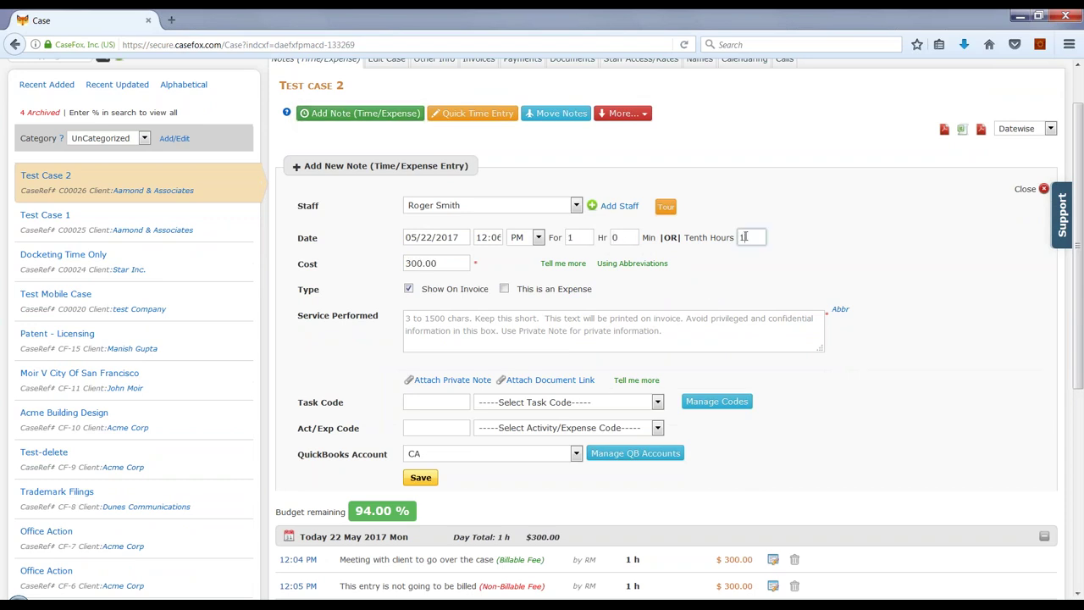
{"action": "left_click", "coordinate": [527, 315]}
{"action": "type", "text": "Anay"}
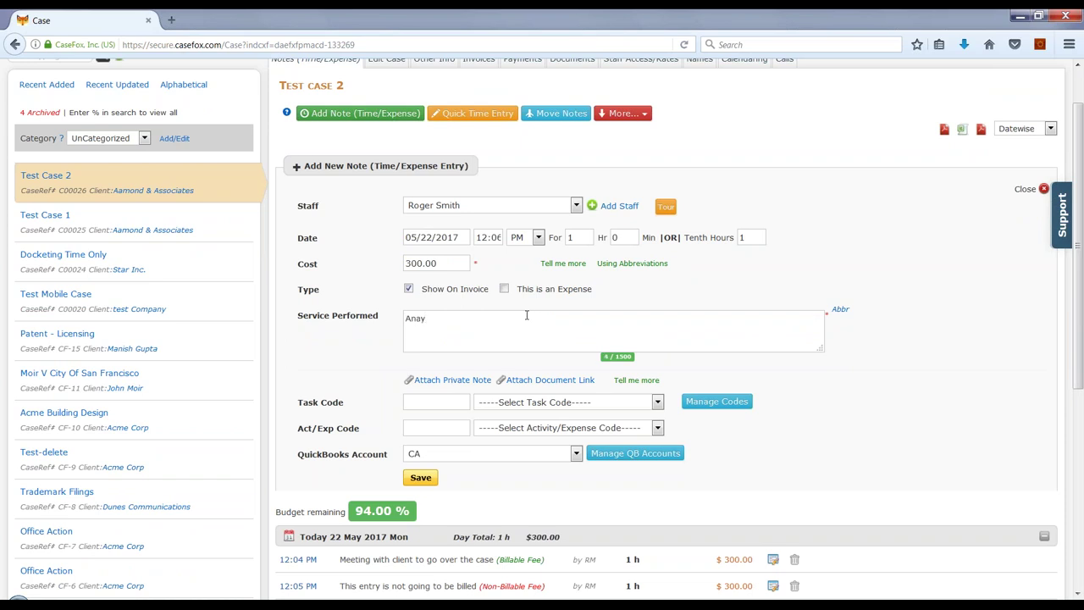
{"action": "key", "text": "BackSpace"}
{"action": "type", "text": "lysis of c"}
{"action": "key", "text": "BackSpace"}
{"action": "type", "text": "the case"}
Step: Attach the private note "I did a lot for this matter but don't want client to see it", save the entry and close the form
{"action": "left_click", "coordinate": [463, 380]}
{"action": "left_click", "coordinate": [456, 384]}
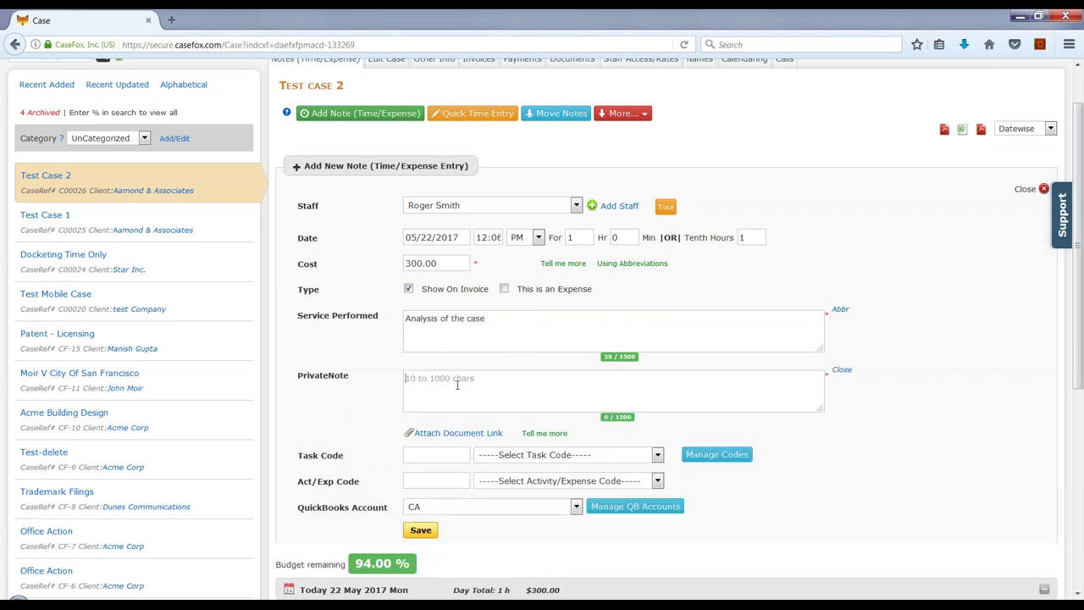
{"action": "type", "text": "I di"}
{"action": "type", "text": "d a lo"}
{"action": "type", "text": "t for this matter "}
{"action": "type", "text": "b u"}
{"action": "type", "text": "ut don't want"}
{"action": "type", "text": " client to see it"}
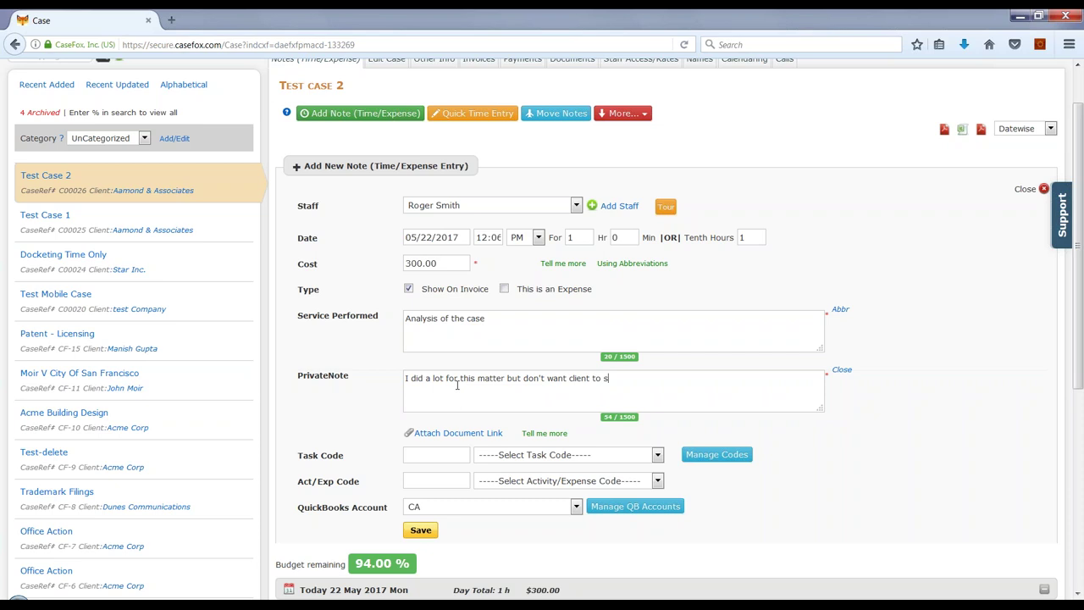
{"action": "left_click", "coordinate": [421, 531]}
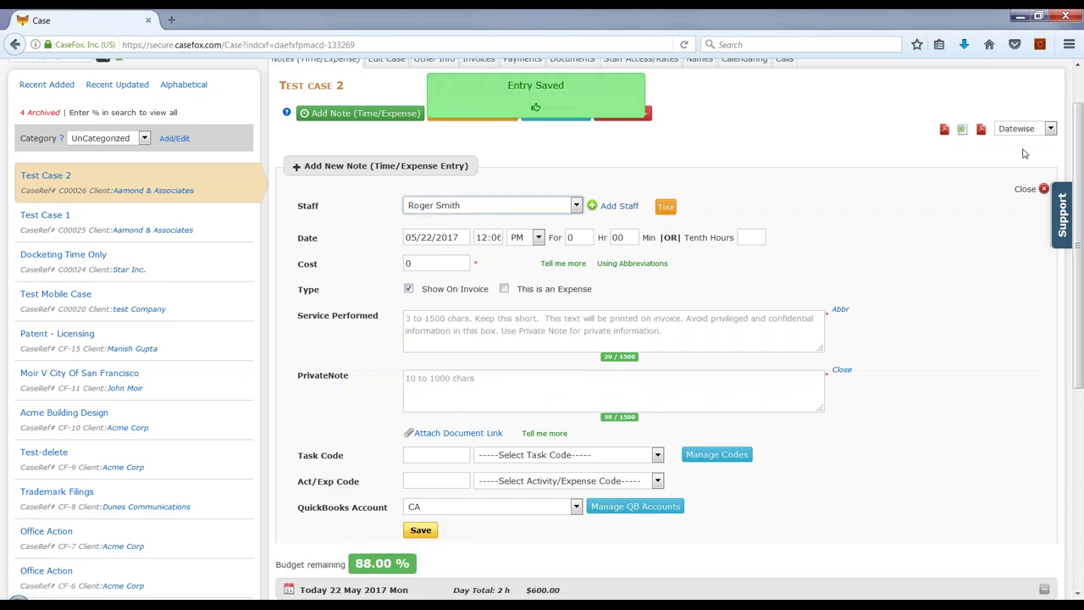
{"action": "left_click", "coordinate": [1034, 190]}
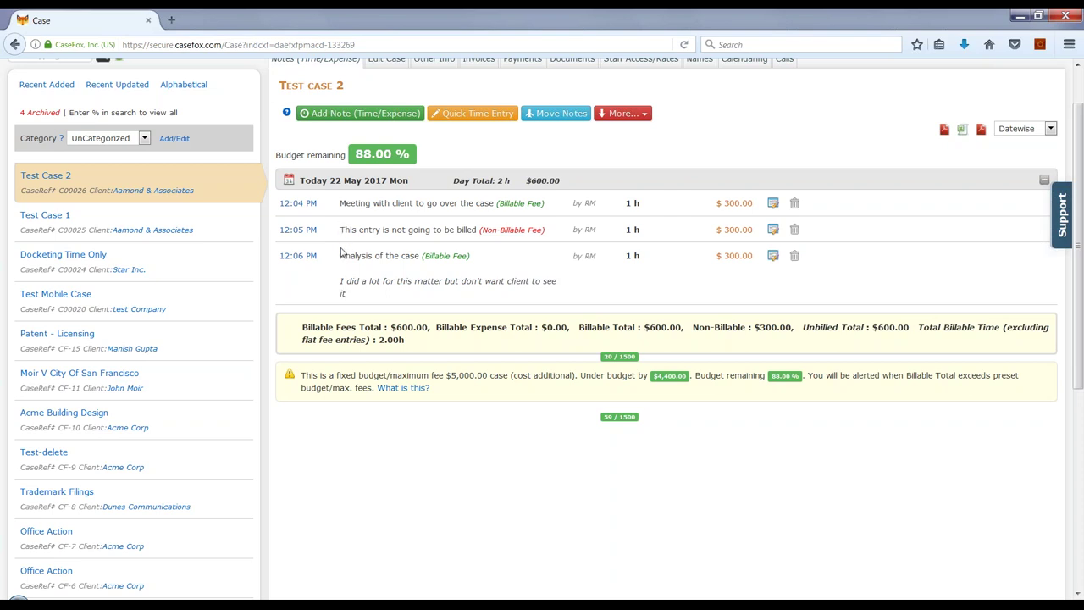
Step: Examine the description and private note of the "Analysis of the case" entry in Test case 2
{"action": "left_click_drag", "start_coordinate": [340, 255], "coordinate": [415, 254]}
{"action": "left_click_drag", "start_coordinate": [342, 281], "coordinate": [359, 295]}
{"action": "left_click", "coordinate": [357, 295]}
{"action": "scroll", "coordinate": [1077, 90], "scroll_direction": "up", "scroll_amount": 2}
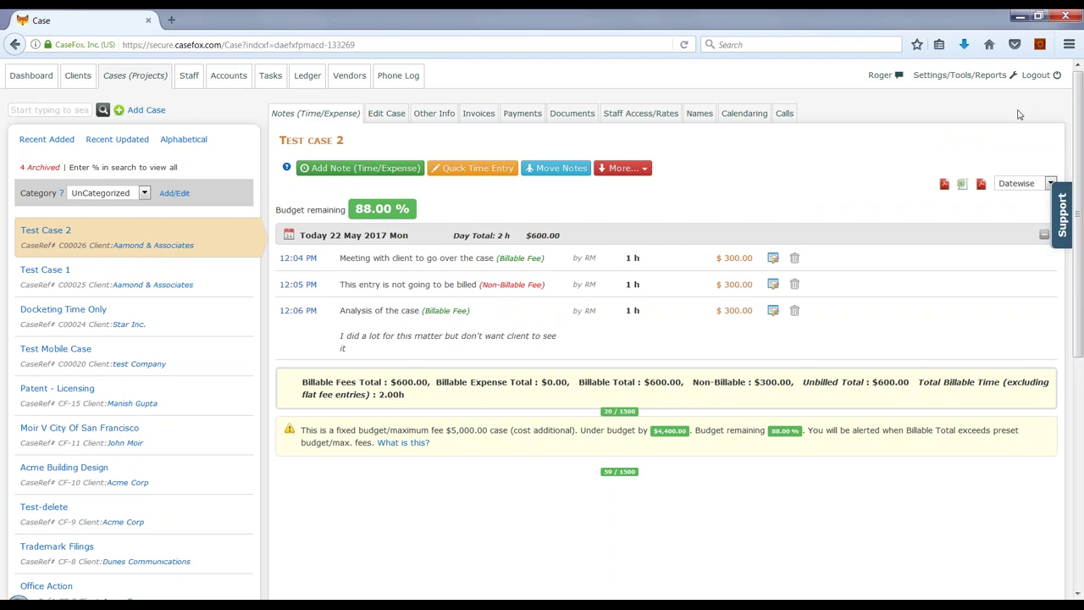
Step: Set the hourly rate of the first staff member with access to Test case 2 to $300
{"action": "left_click", "coordinate": [638, 119]}
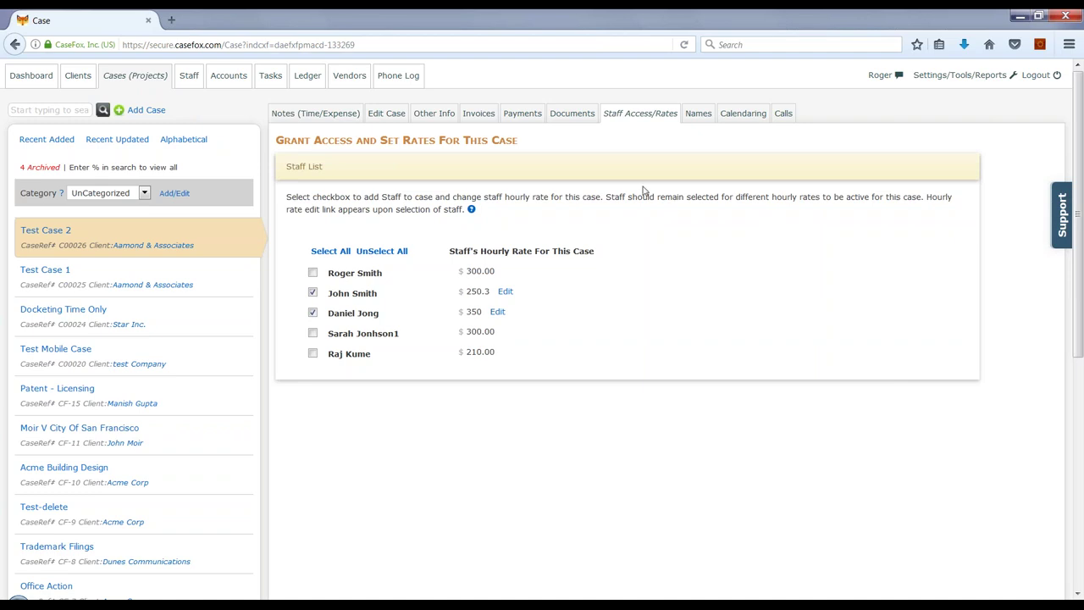
{"action": "left_click", "coordinate": [54, 234]}
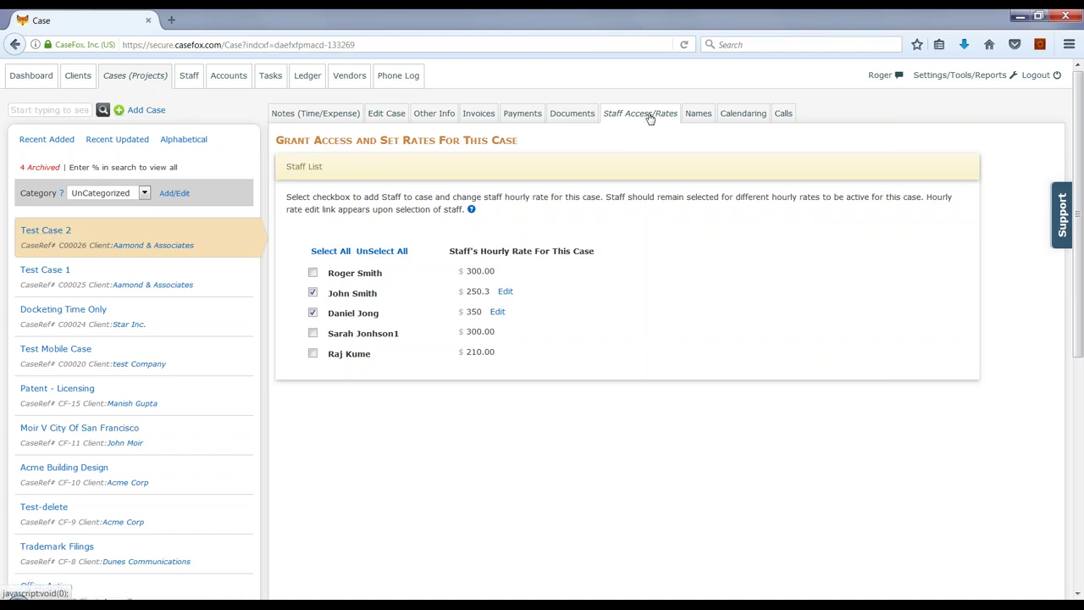
{"action": "left_click", "coordinate": [506, 291]}
{"action": "left_click_drag", "start_coordinate": [507, 292], "coordinate": [401, 290]}
{"action": "type", "text": "300"}
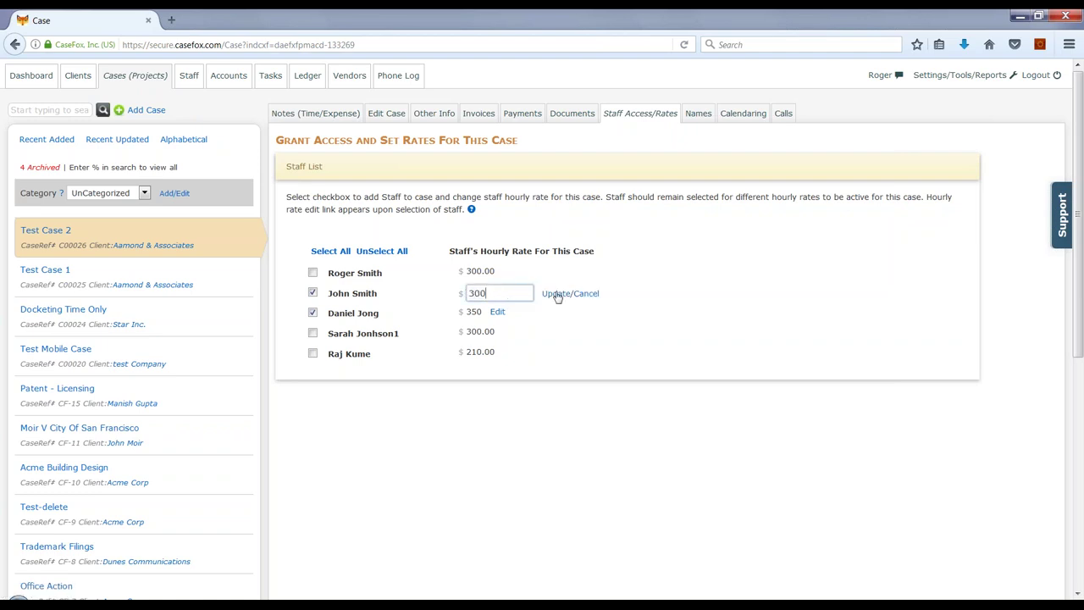
{"action": "left_click", "coordinate": [552, 294]}
Step: Set the hourly rate of the second staff member with access to Test case 2 to $150
{"action": "left_click", "coordinate": [498, 312]}
{"action": "left_click_drag", "start_coordinate": [495, 314], "coordinate": [415, 319]}
{"action": "type", "text": "150"}
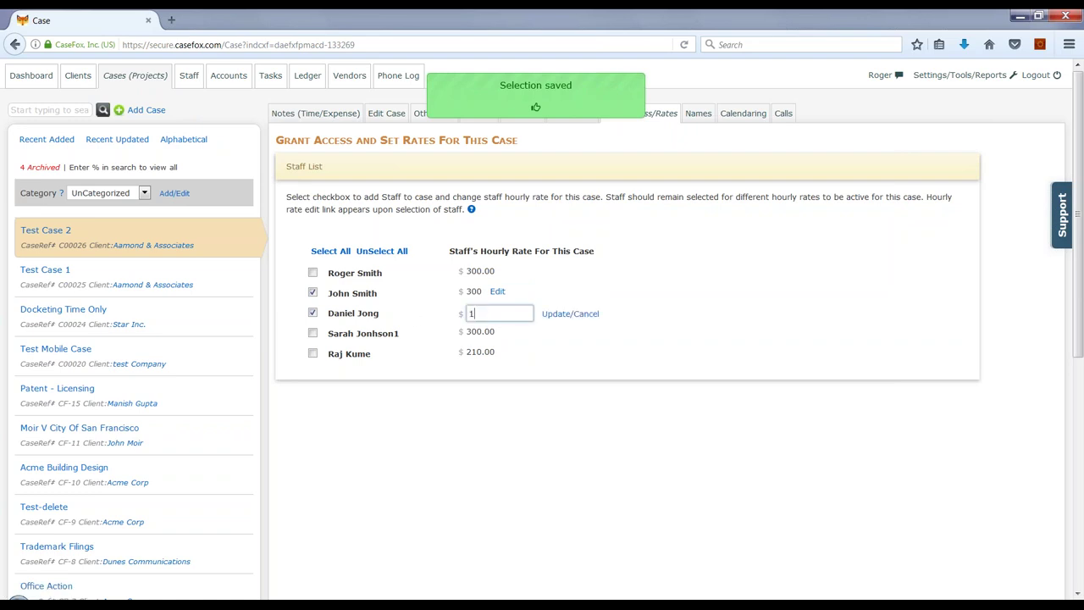
{"action": "left_click", "coordinate": [556, 314]}
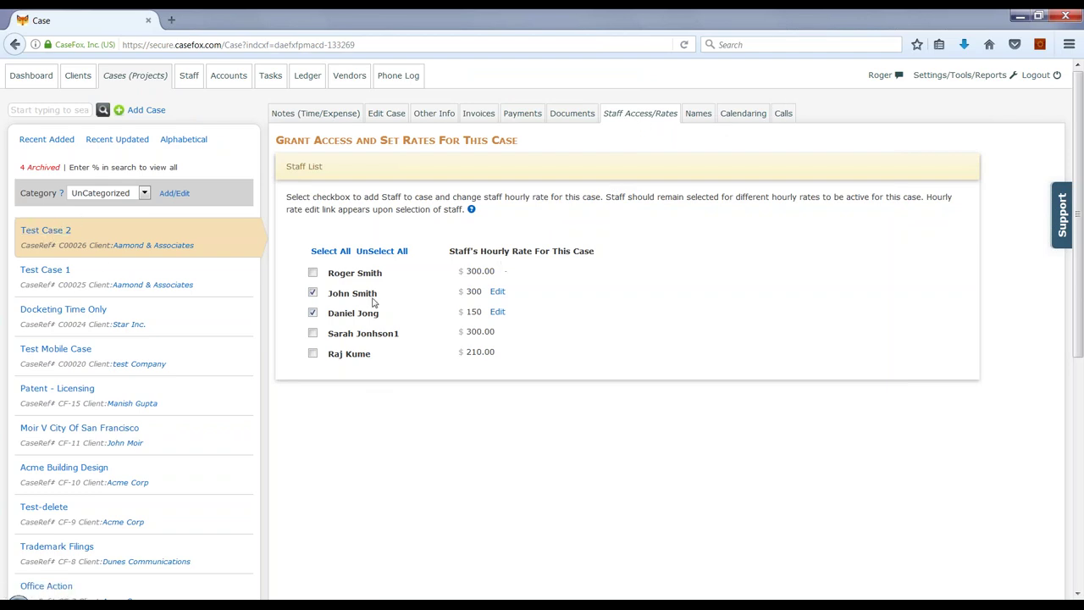
{"action": "double_click", "coordinate": [474, 291]}
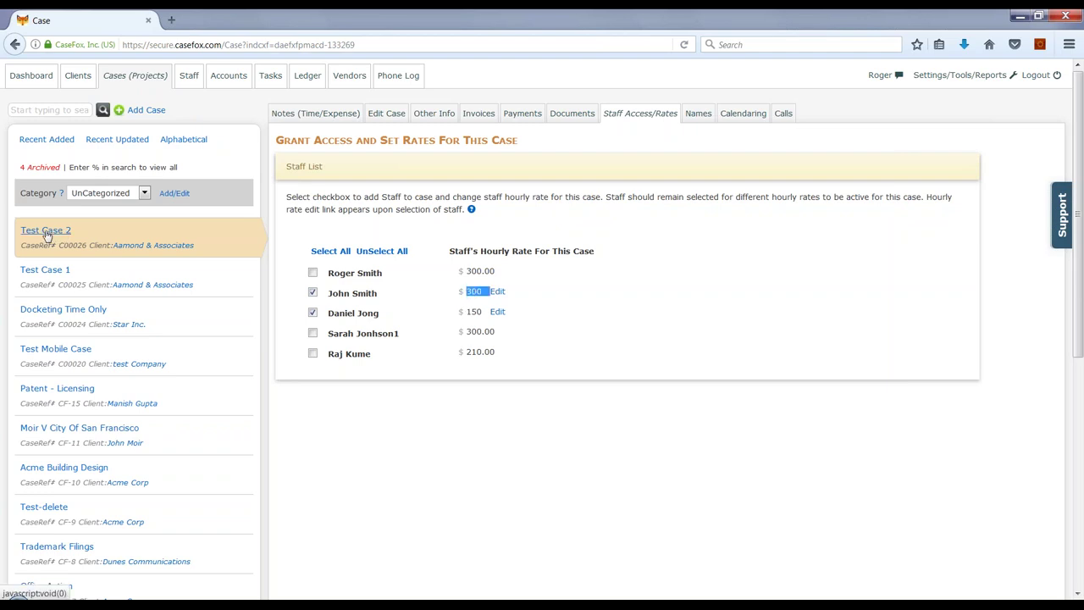
Step: Switch to Test Case 1 and set the hourly rate of its second staff member with access to $450
{"action": "left_click", "coordinate": [48, 272]}
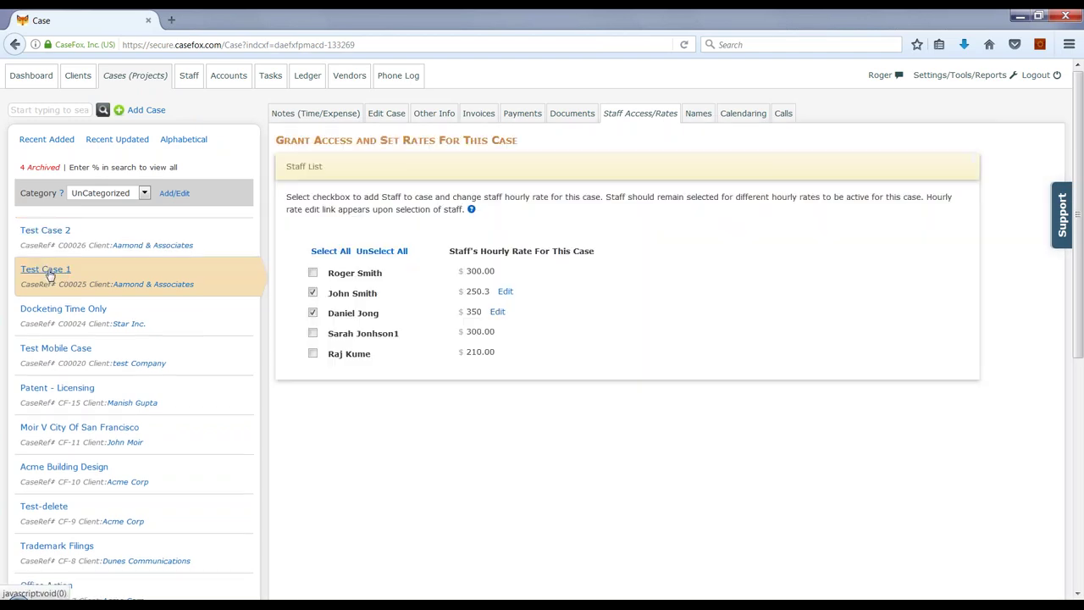
{"action": "left_click", "coordinate": [498, 313]}
{"action": "left_click_drag", "start_coordinate": [496, 313], "coordinate": [395, 327]}
{"action": "type", "text": "450"}
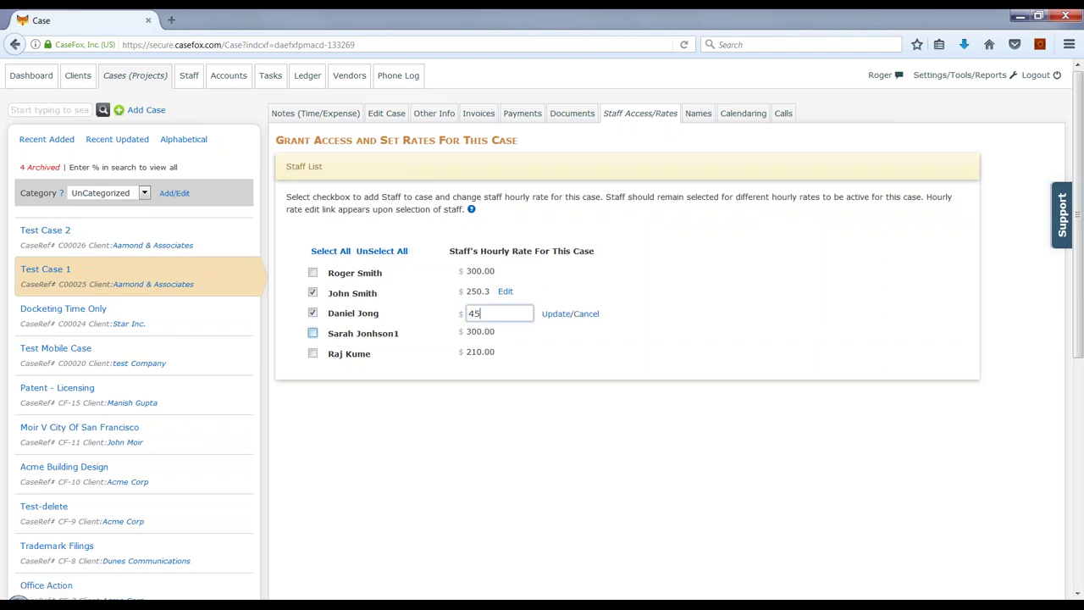
{"action": "left_click", "coordinate": [555, 315]}
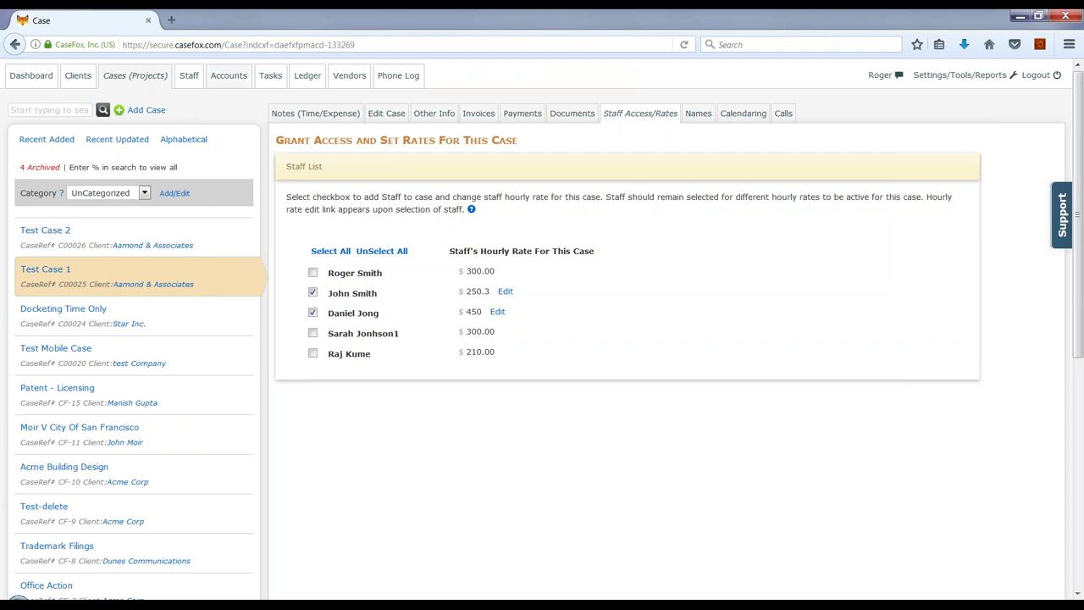
Step: Check the global hourly rate in the details of the first listed staff member
{"action": "left_click", "coordinate": [188, 76]}
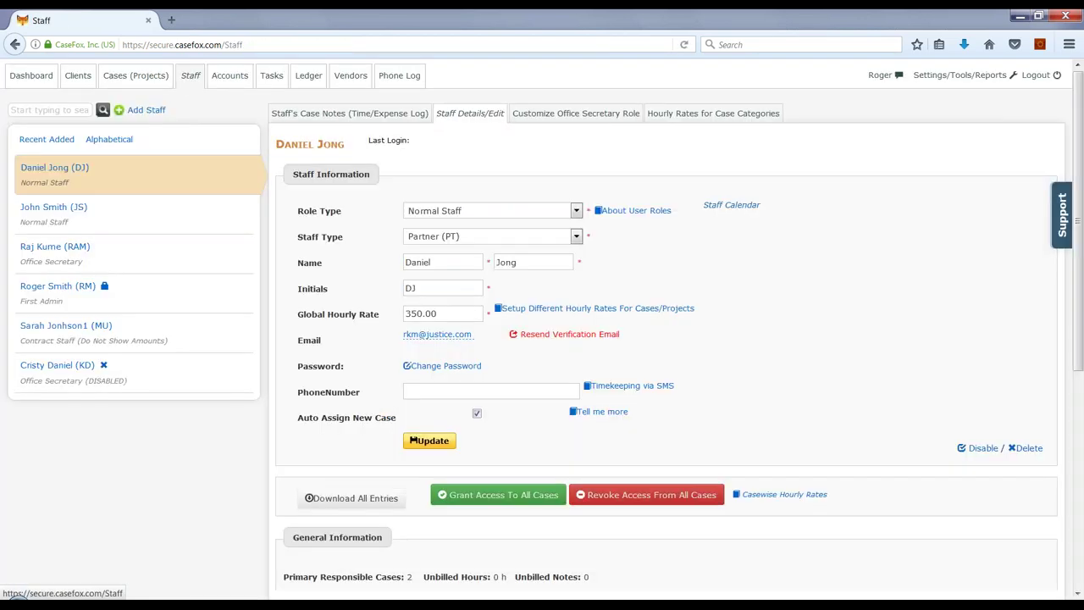
{"action": "left_click", "coordinate": [440, 314]}
{"action": "double_click", "coordinate": [439, 313]}
Step: Check the default staff hourly rates for the client Aamond & Associates and return to the client's cases
{"action": "left_click", "coordinate": [138, 77]}
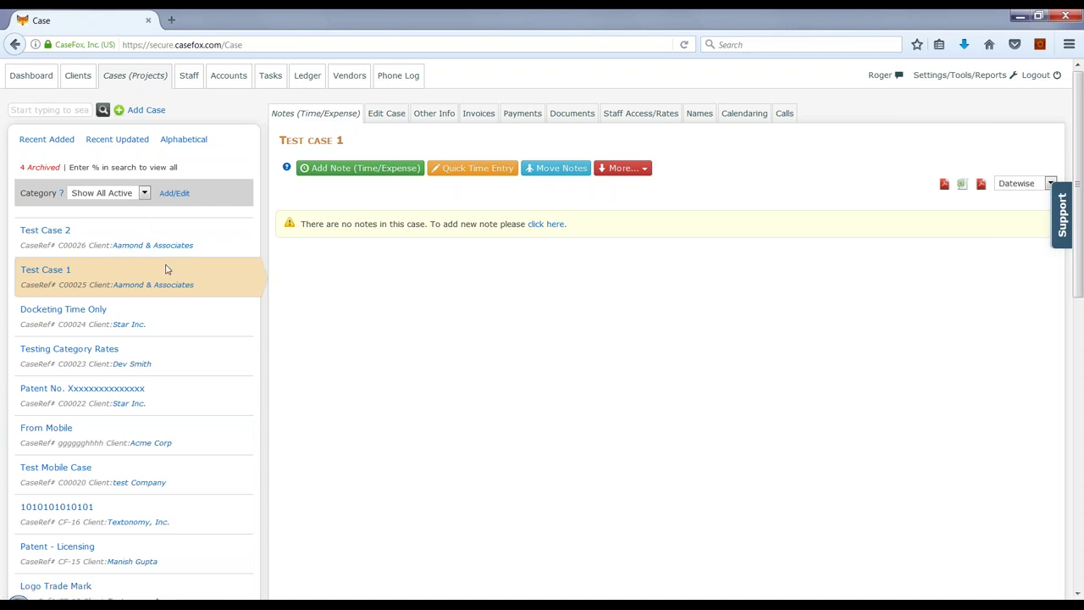
{"action": "left_click", "coordinate": [627, 113]}
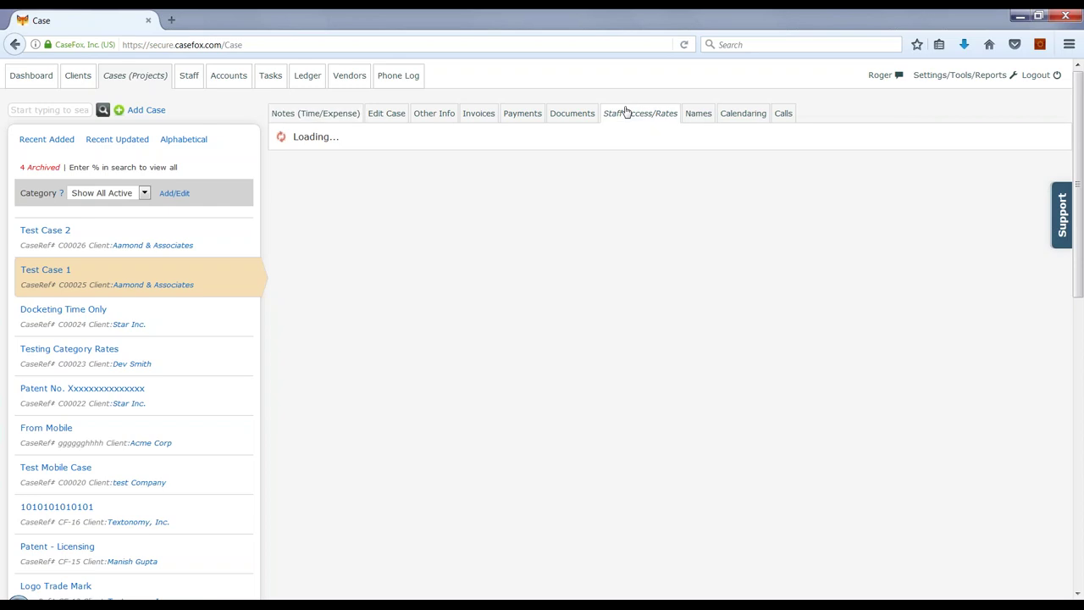
{"action": "left_click", "coordinate": [164, 252]}
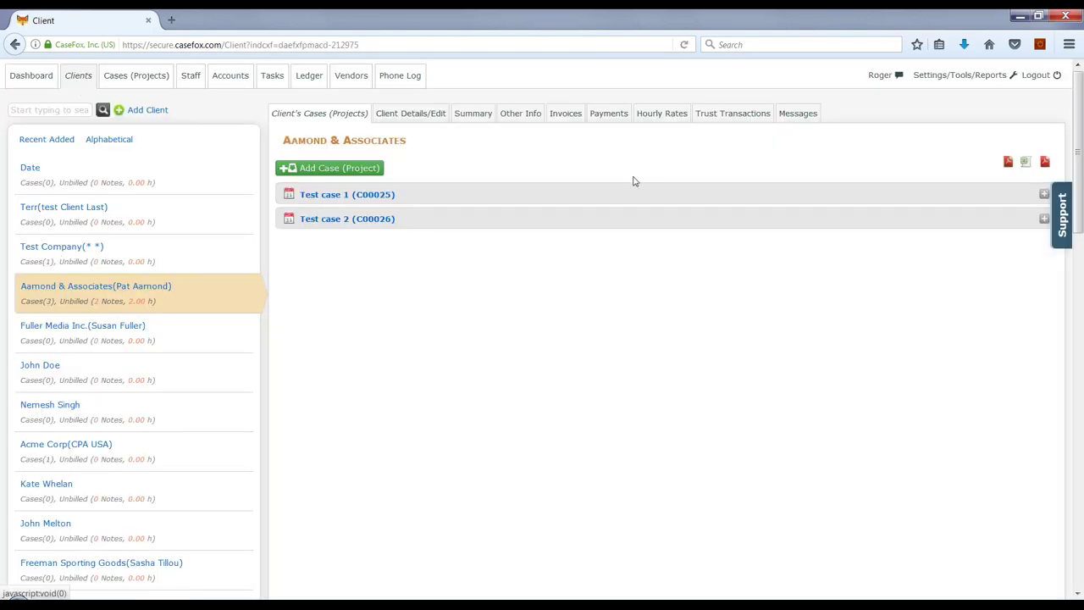
{"action": "left_click", "coordinate": [657, 116]}
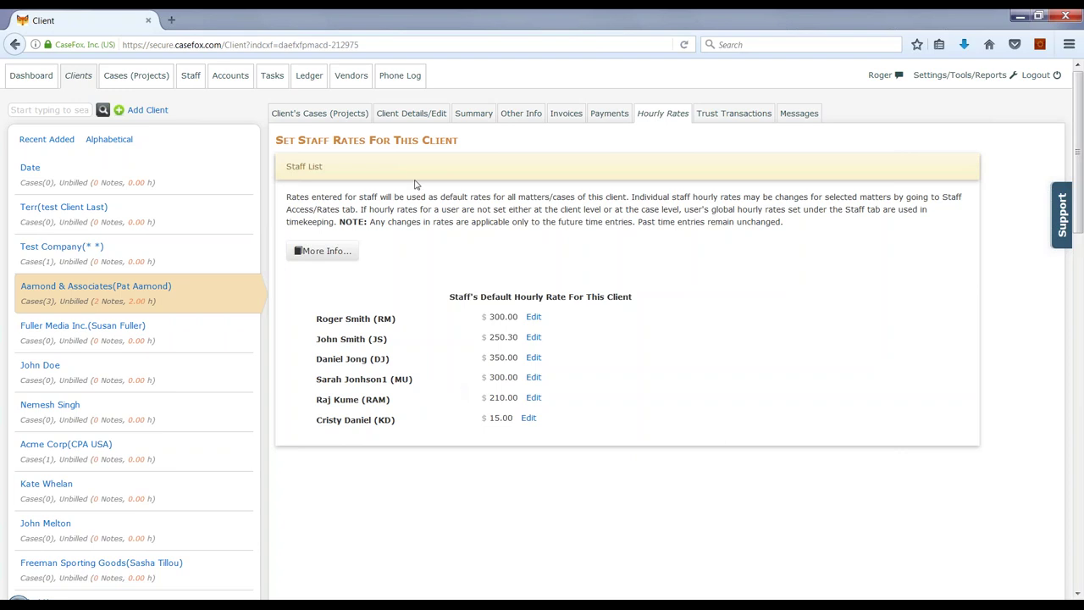
{"action": "left_click", "coordinate": [345, 116]}
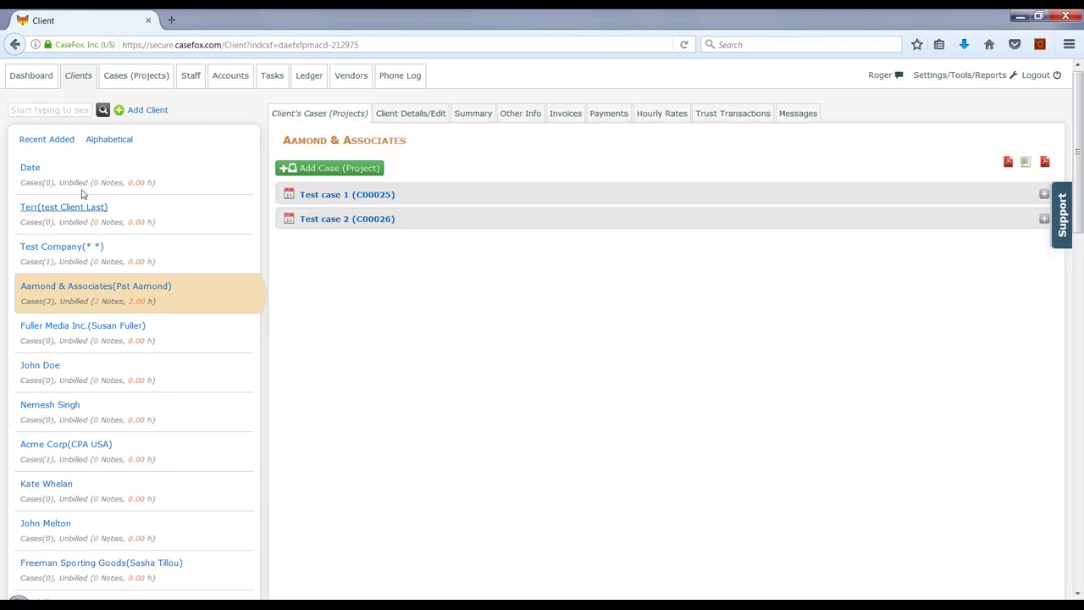
Step: Start a new invoice for Test case 2 and add all its unbilled time entries
{"action": "left_click", "coordinate": [133, 77]}
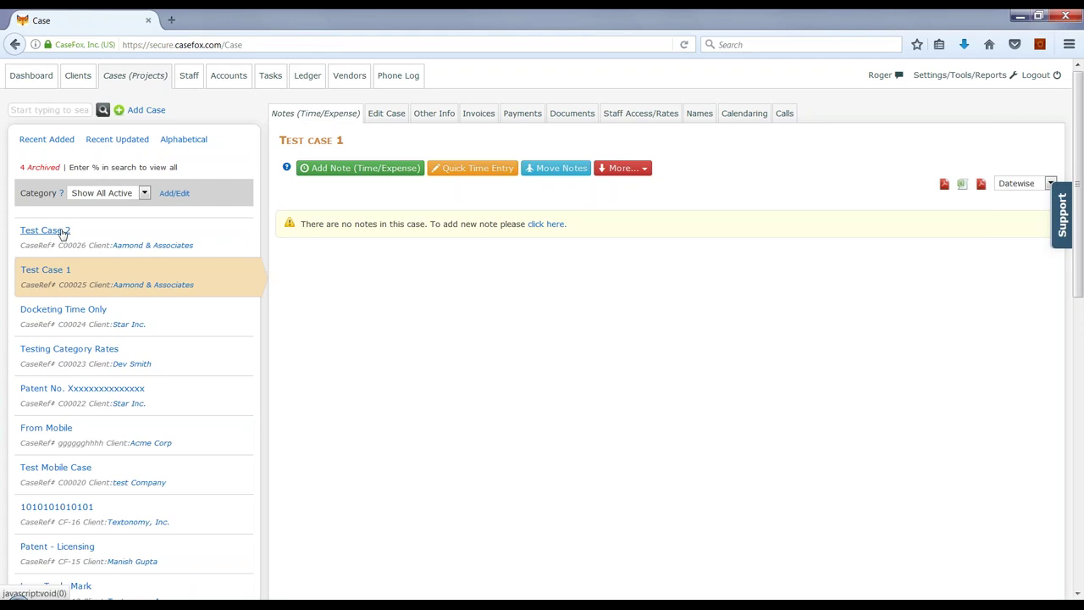
{"action": "left_click", "coordinate": [45, 230]}
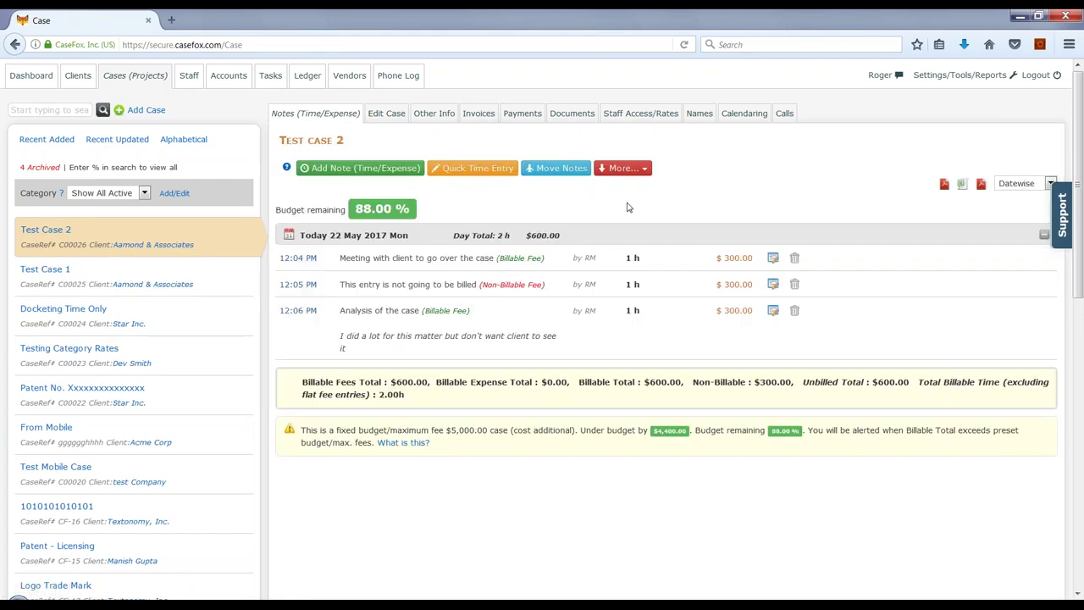
{"action": "left_click", "coordinate": [479, 113]}
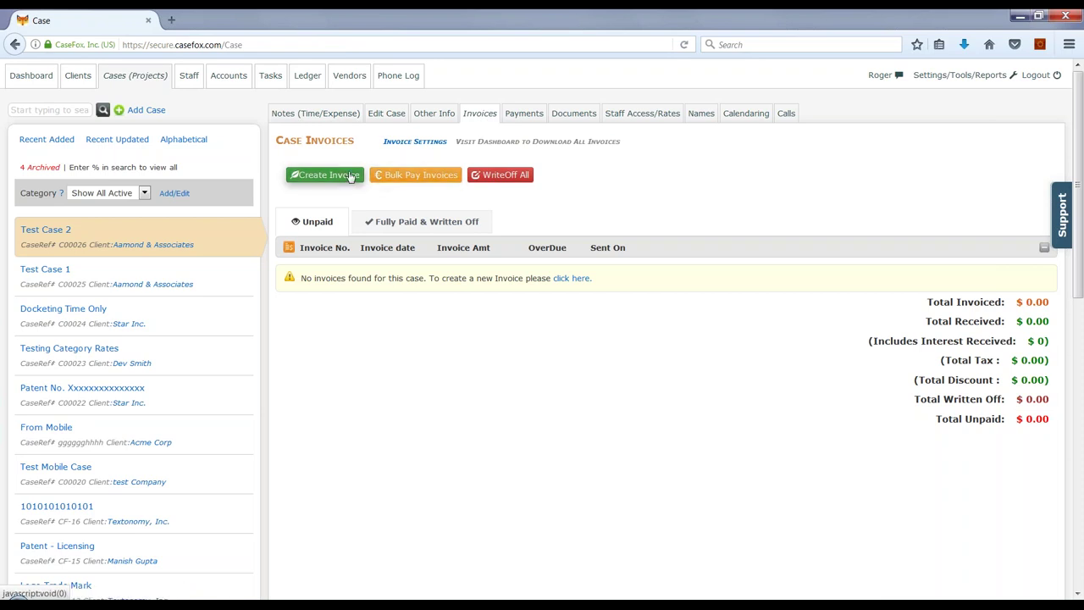
{"action": "left_click", "coordinate": [338, 176]}
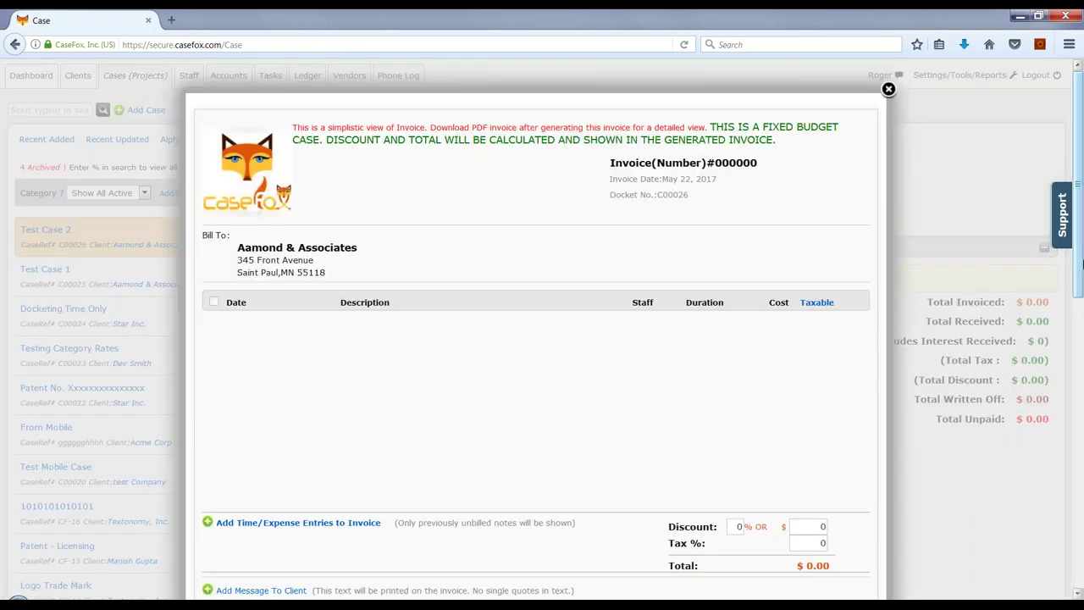
{"action": "scroll", "coordinate": [1081, 264], "scroll_direction": "down", "scroll_amount": 3}
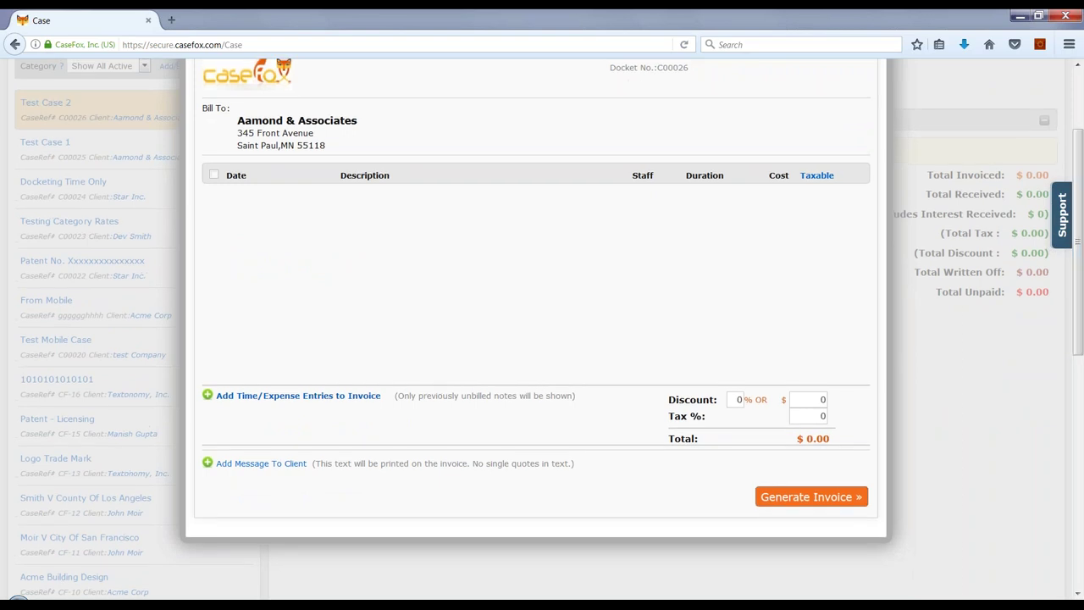
{"action": "left_click", "coordinate": [334, 396]}
{"action": "left_click", "coordinate": [278, 435]}
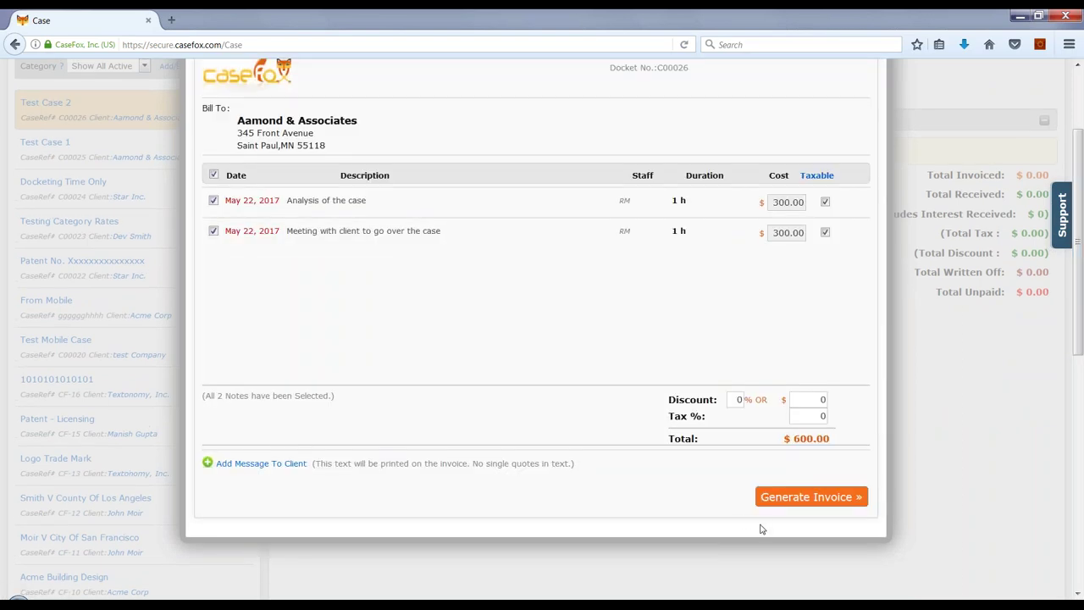
Step: Generate the invoice for Test Case 2 and check which of the case's time notes are marked as invoiced
{"action": "left_click", "coordinate": [792, 504]}
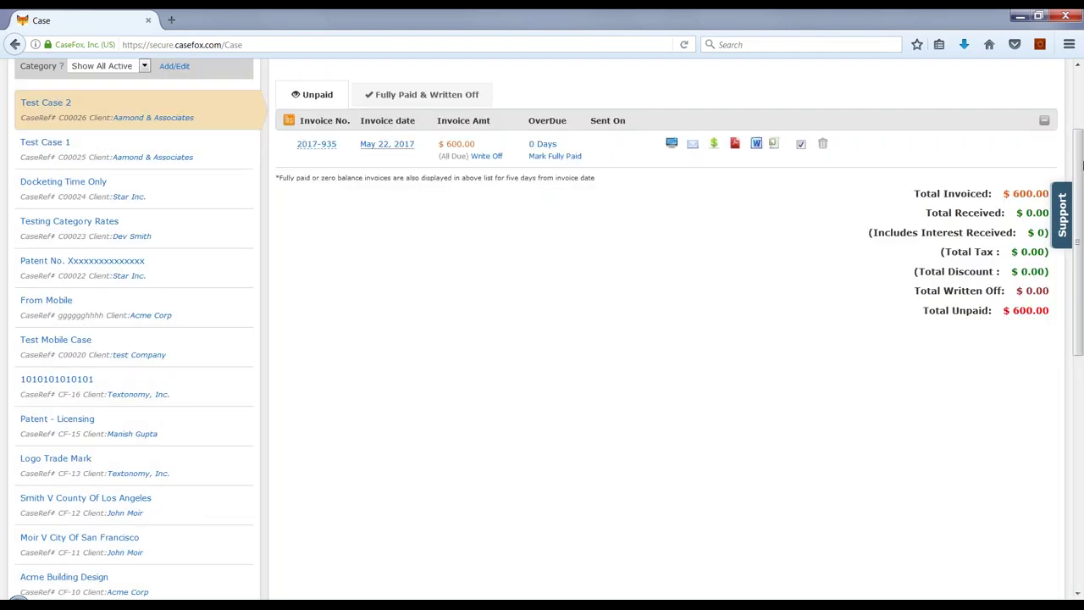
{"action": "scroll", "coordinate": [1077, 122], "scroll_direction": "up", "scroll_amount": 3}
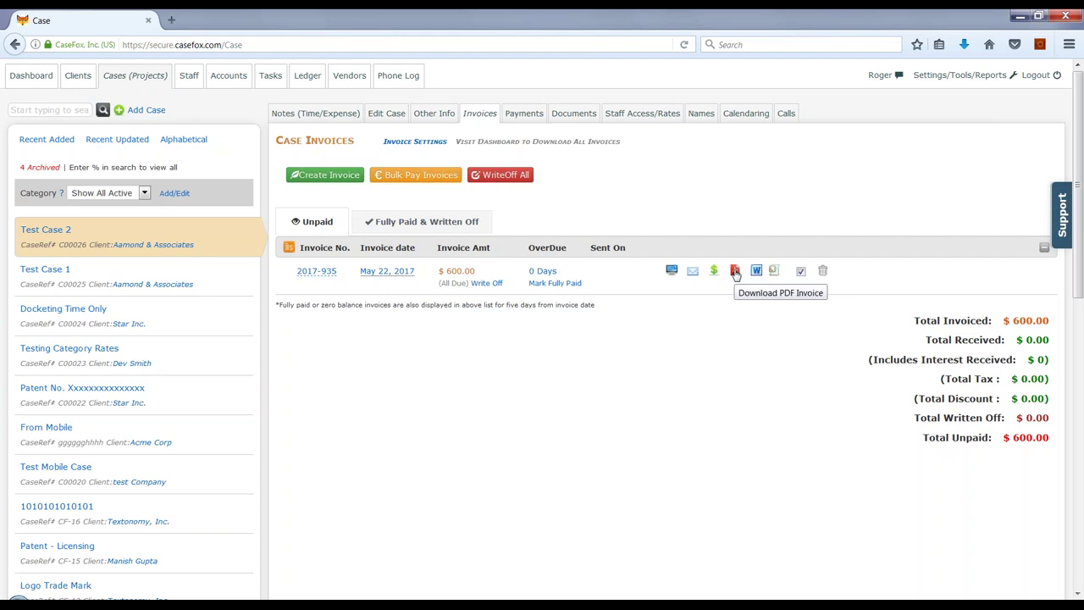
{"action": "left_click", "coordinate": [337, 115]}
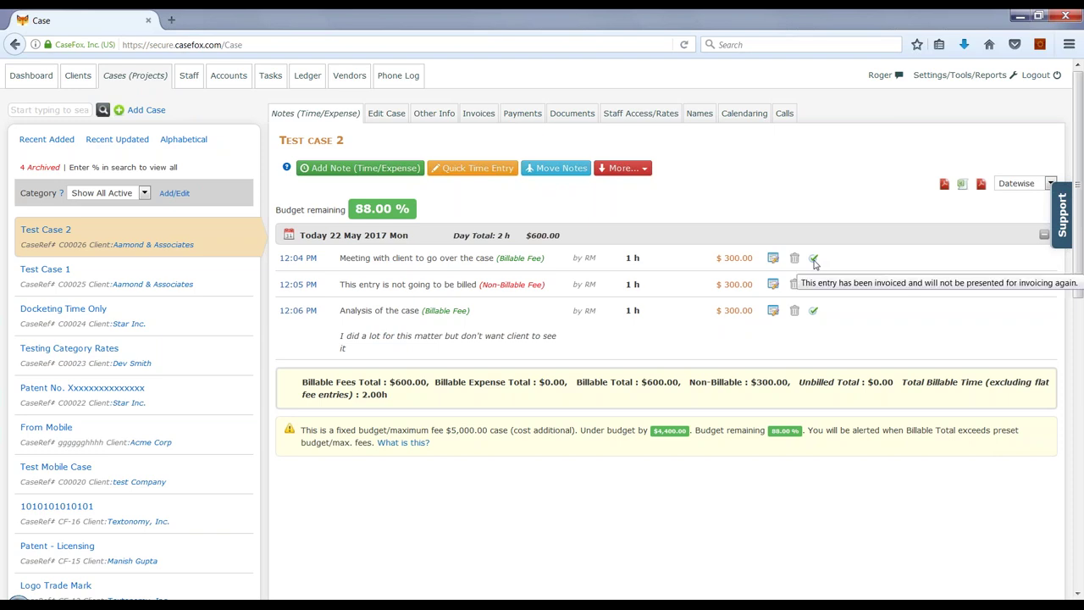
Step: Edit the non-billable note "This entry is not going to be billed" so that it shows on the invoice, and save it
{"action": "left_click_drag", "start_coordinate": [483, 284], "coordinate": [543, 283]}
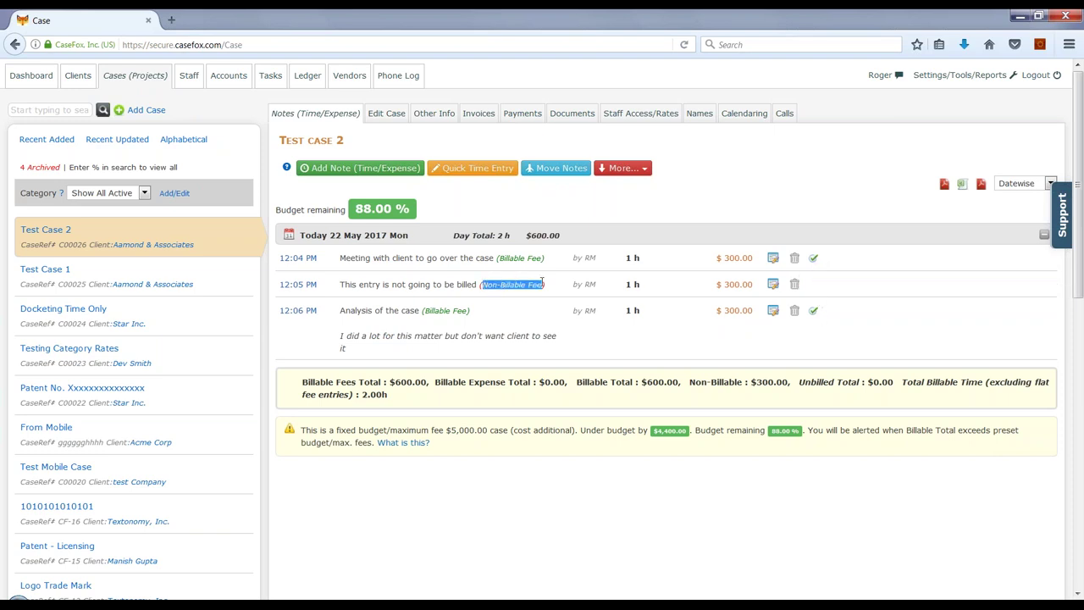
{"action": "left_click", "coordinate": [535, 289]}
{"action": "left_click", "coordinate": [772, 287]}
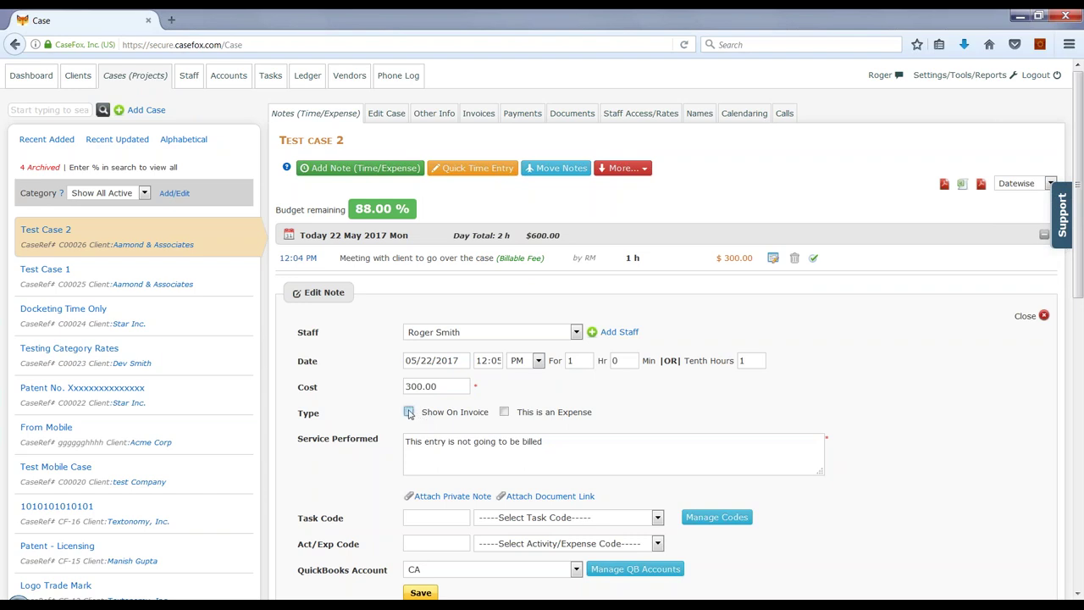
{"action": "left_click", "coordinate": [409, 412]}
{"action": "left_click", "coordinate": [420, 593]}
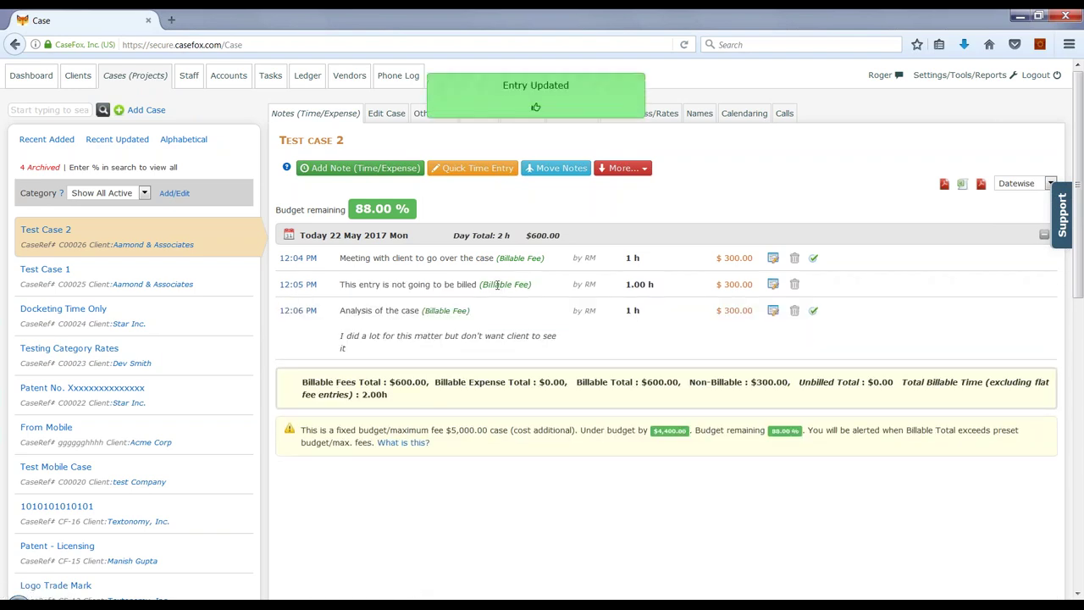
Step: Create a second invoice for Test Case 2 containing all its unbilled time entries
{"action": "left_click", "coordinate": [482, 116]}
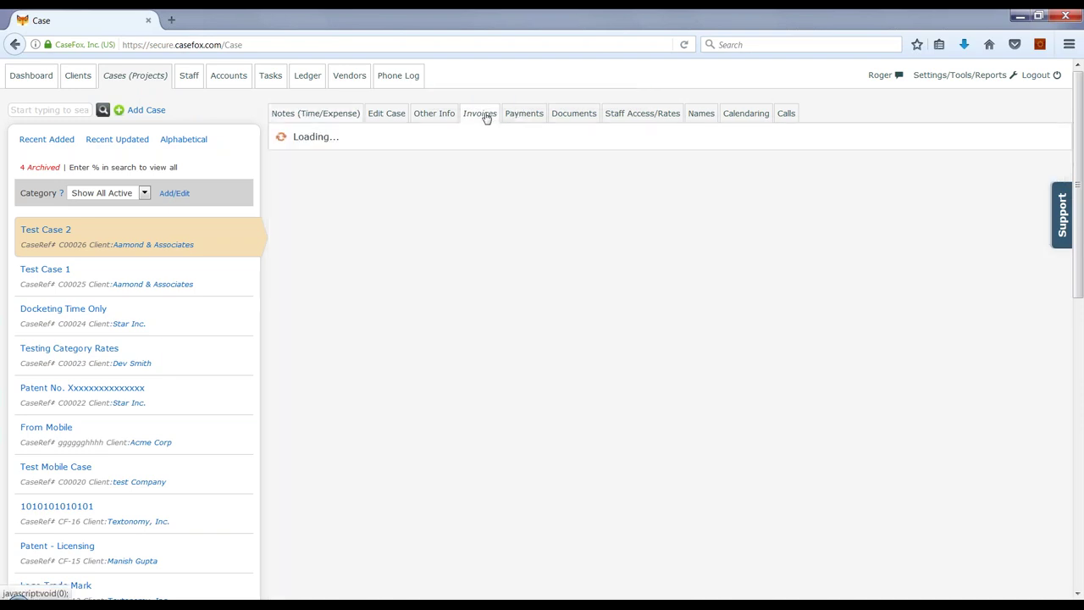
{"action": "left_click", "coordinate": [314, 176]}
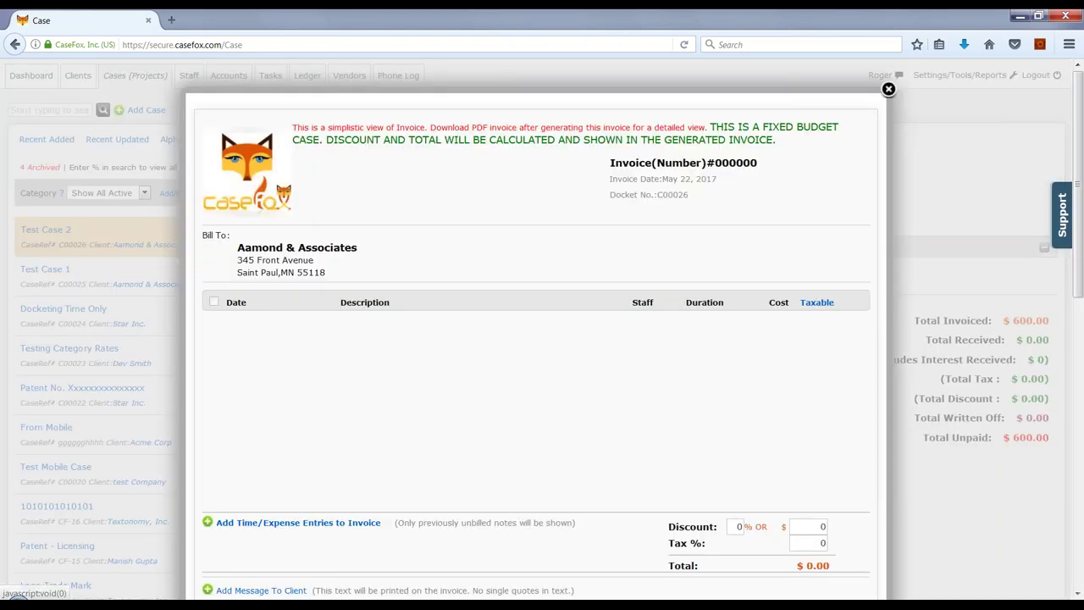
{"action": "left_click", "coordinate": [267, 525]}
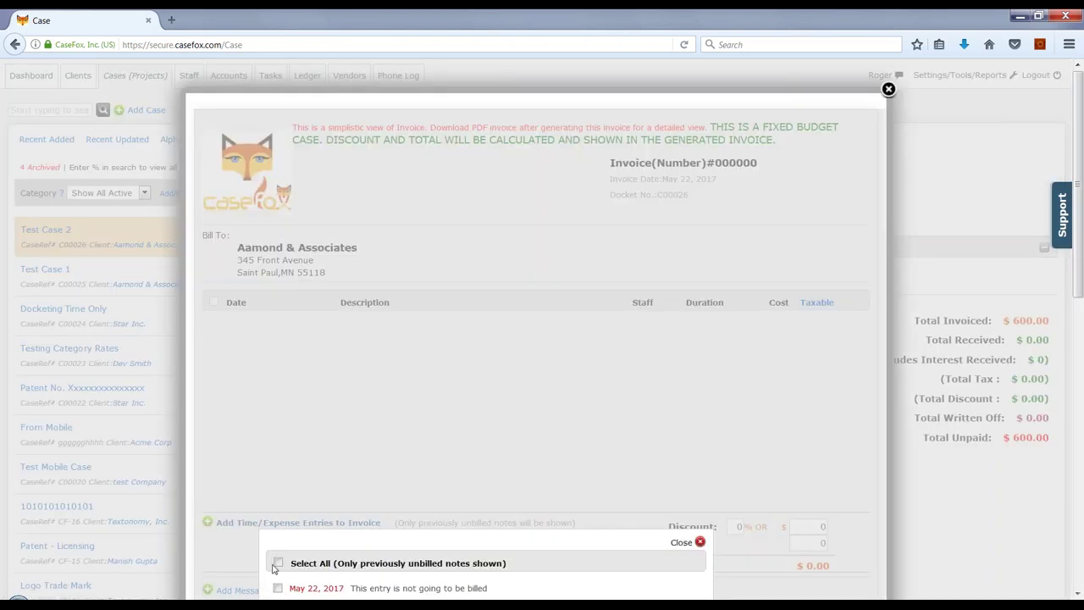
{"action": "left_click", "coordinate": [278, 563]}
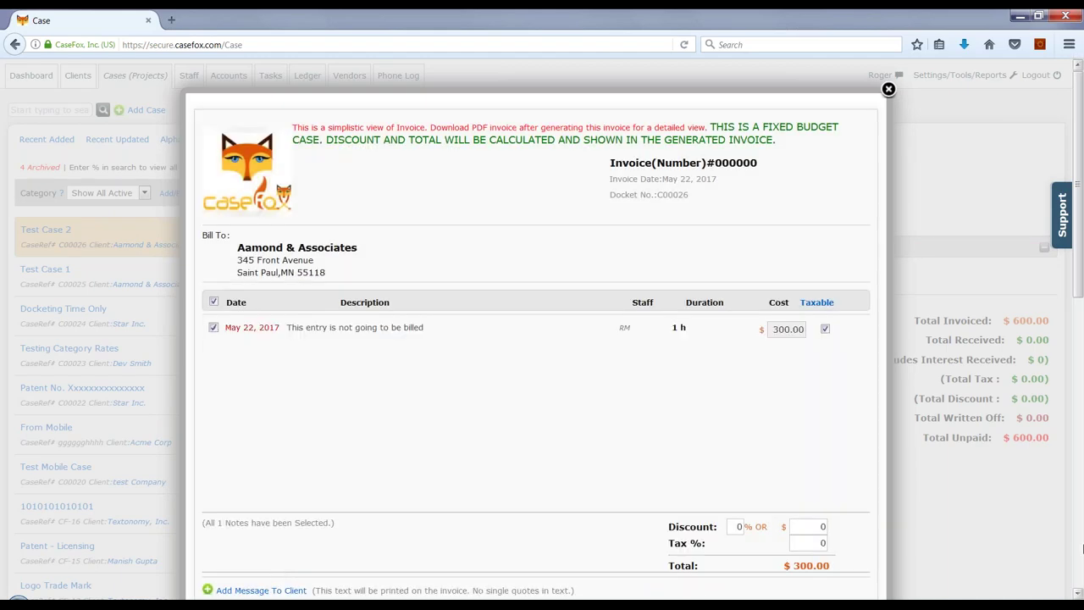
{"action": "scroll", "coordinate": [1083, 548], "scroll_direction": "down", "scroll_amount": 6}
{"action": "left_click", "coordinate": [829, 109]}
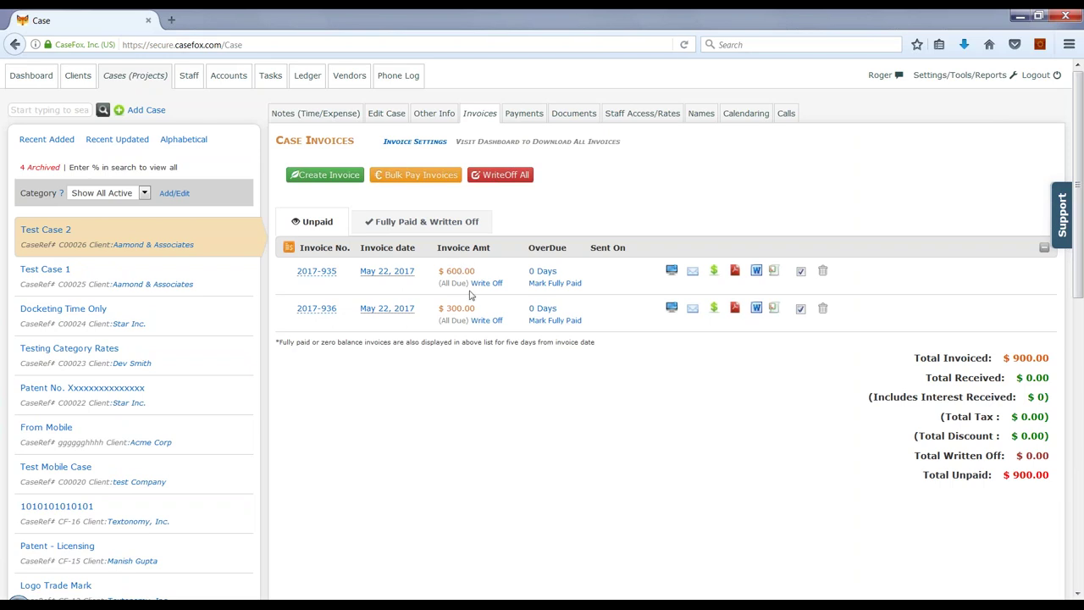
Step: Permanently delete both unpaid invoices of Test Case 2 and return to its time notes
{"action": "left_click", "coordinate": [823, 310]}
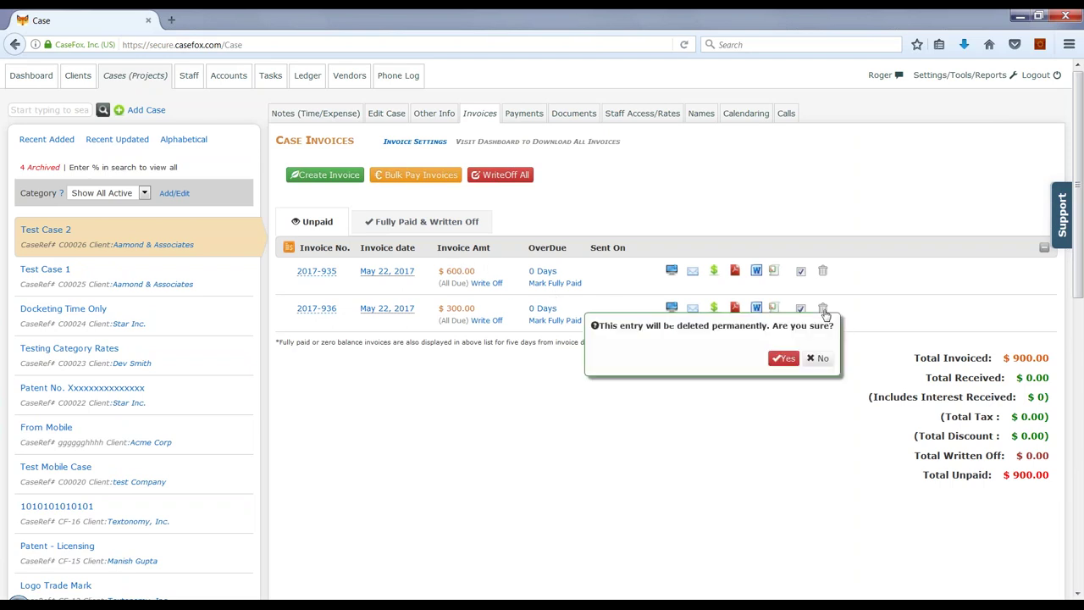
{"action": "left_click", "coordinate": [781, 359]}
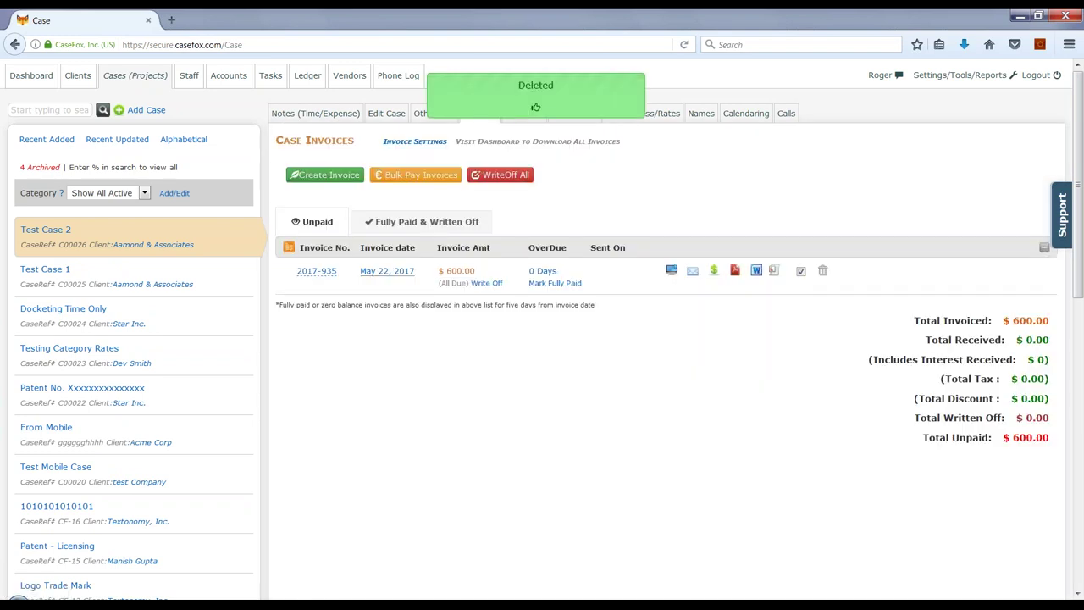
{"action": "left_click", "coordinate": [822, 270]}
{"action": "left_click", "coordinate": [781, 321]}
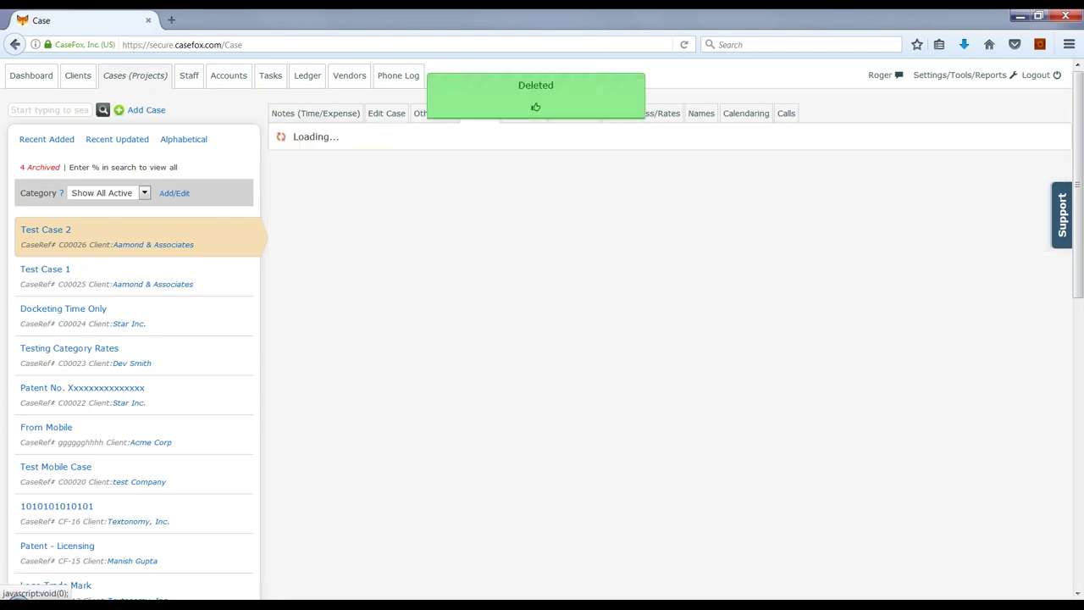
{"action": "left_click", "coordinate": [343, 115]}
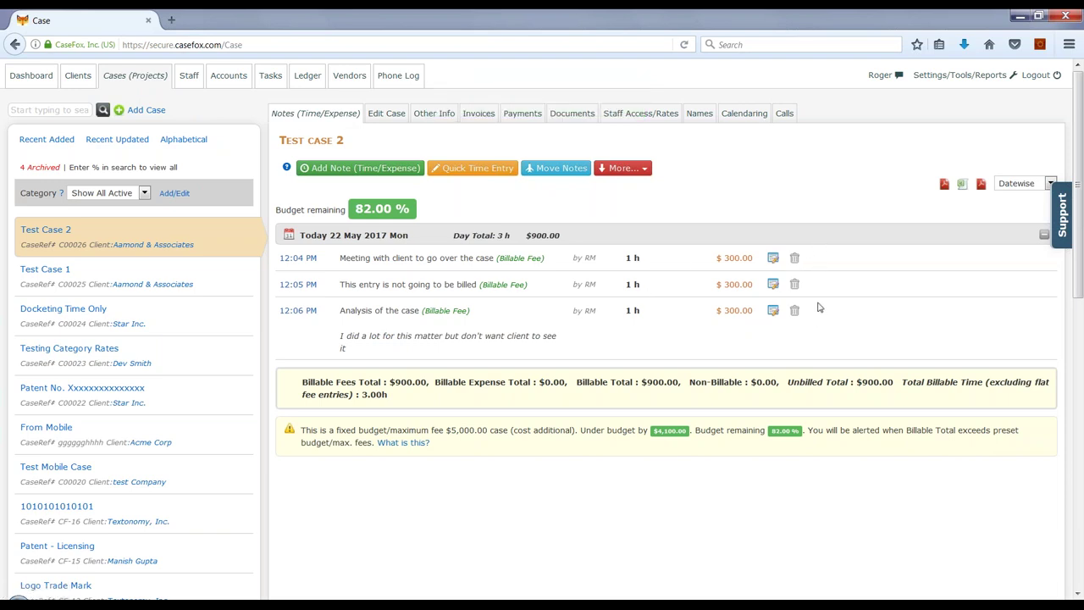
Step: Open Bulk Generate Invoices in the settings and review its instructions and its client, case, tax, discount and date options
{"action": "left_click", "coordinate": [949, 78]}
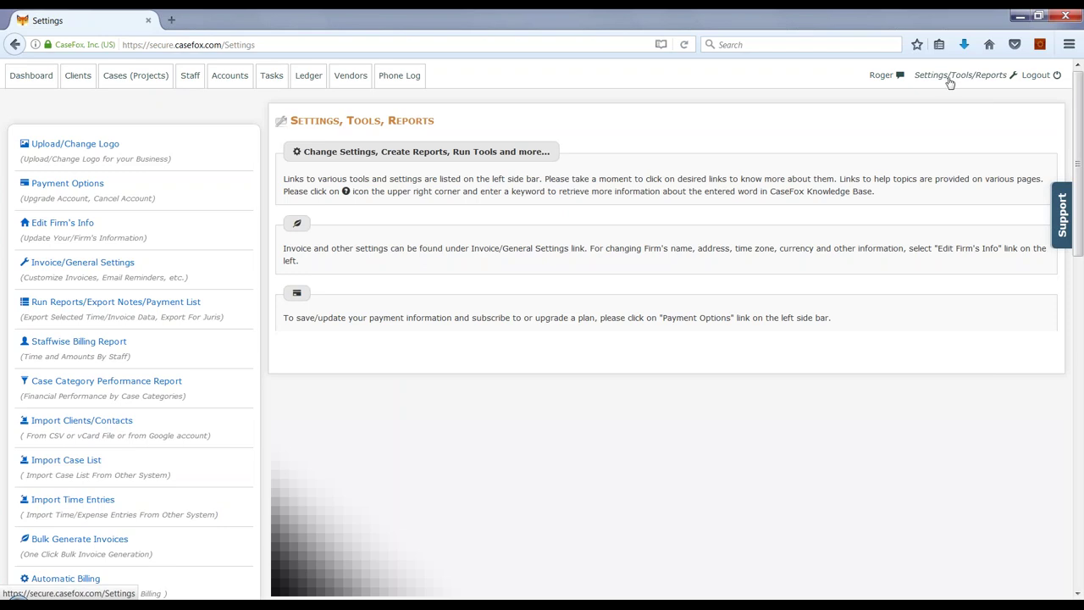
{"action": "left_click", "coordinate": [93, 540]}
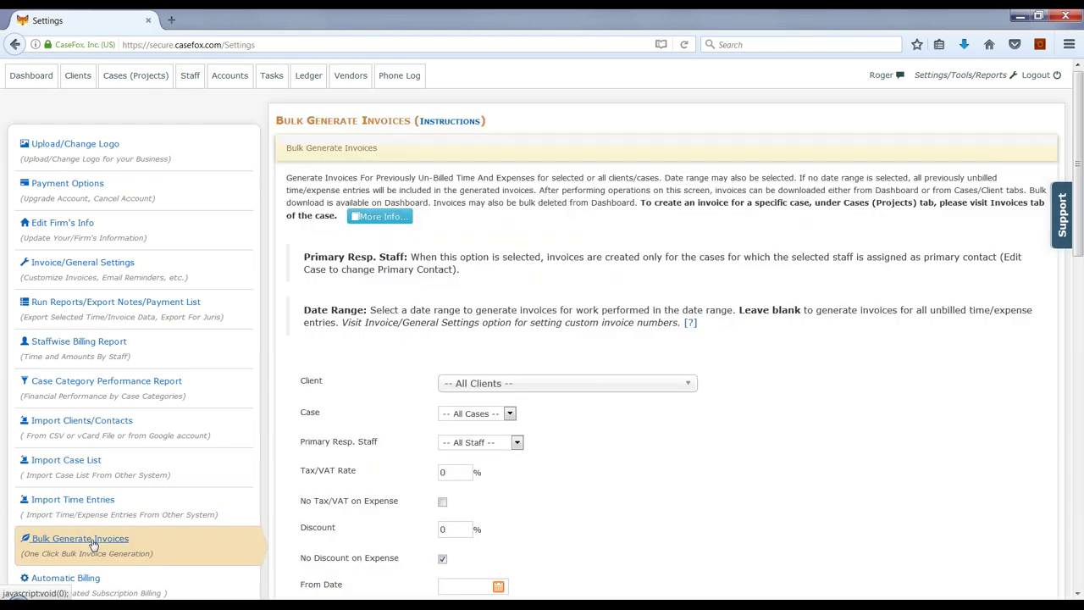
{"action": "left_click_drag", "start_coordinate": [1081, 223], "coordinate": [1081, 271]}
{"action": "scroll", "coordinate": [1081, 271], "scroll_direction": "down", "scroll_amount": 1}
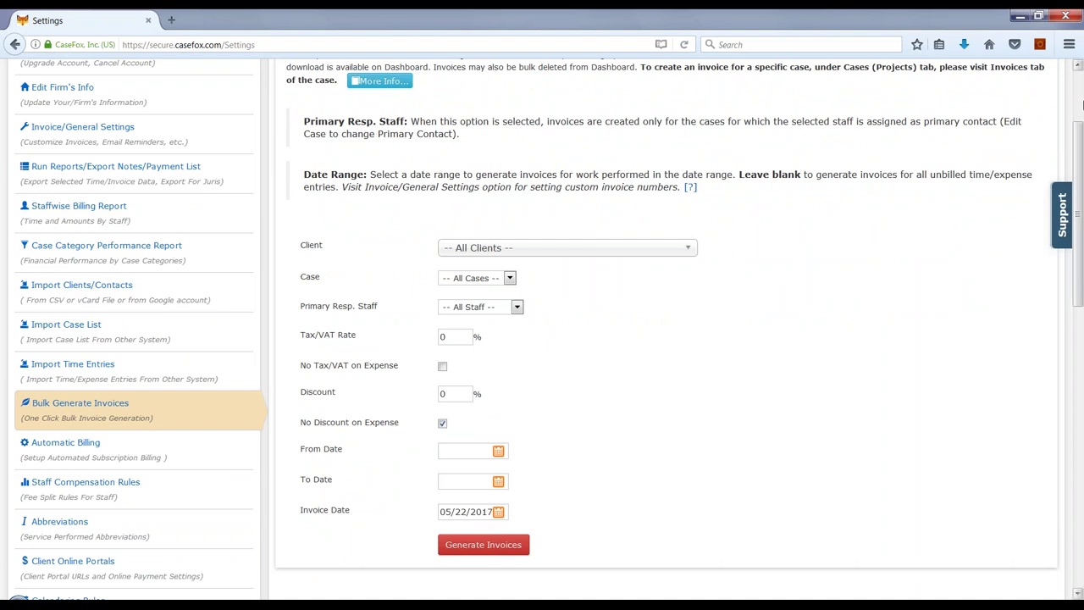
{"action": "left_click", "coordinate": [1081, 103]}
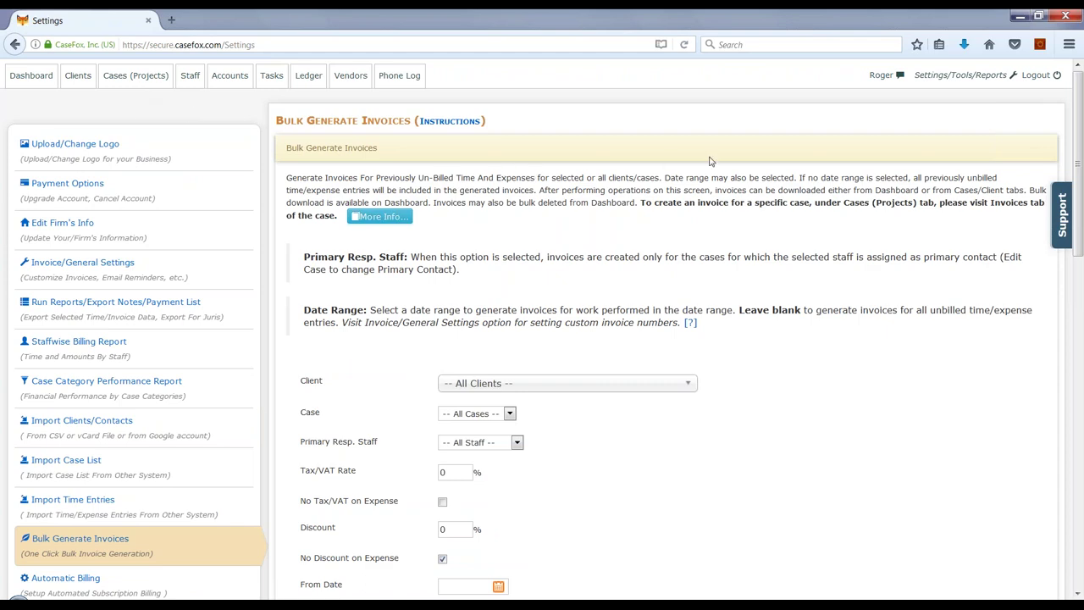
{"action": "left_click_drag", "start_coordinate": [1081, 105], "coordinate": [1081, 201]}
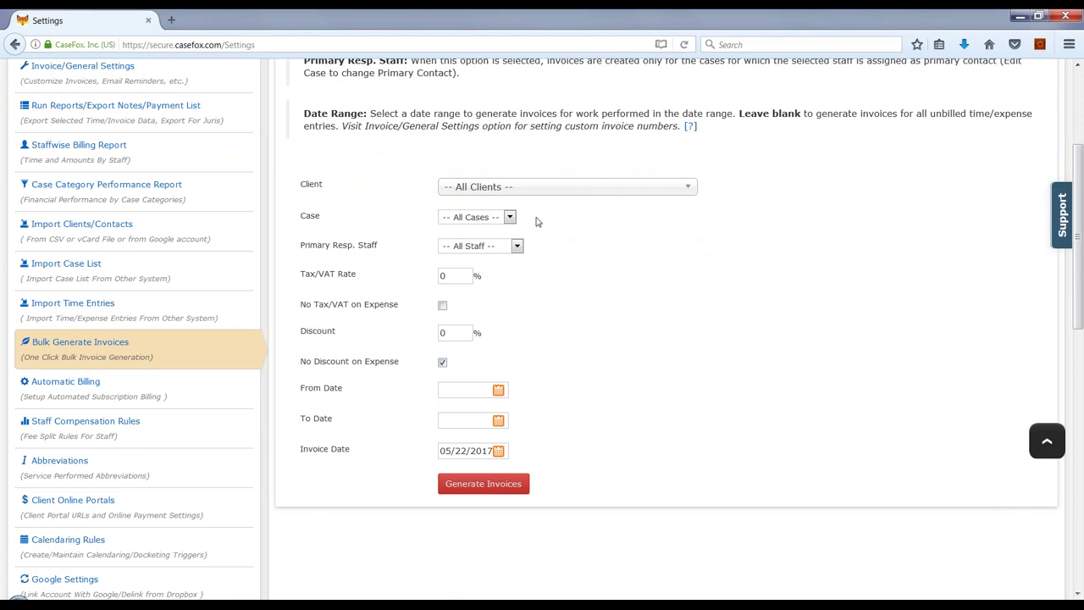
{"action": "left_click", "coordinate": [481, 485]}
Step: Bulk generate invoices for all cases of the client Aamond & Associates, leaving the date range blank
{"action": "left_click", "coordinate": [596, 188]}
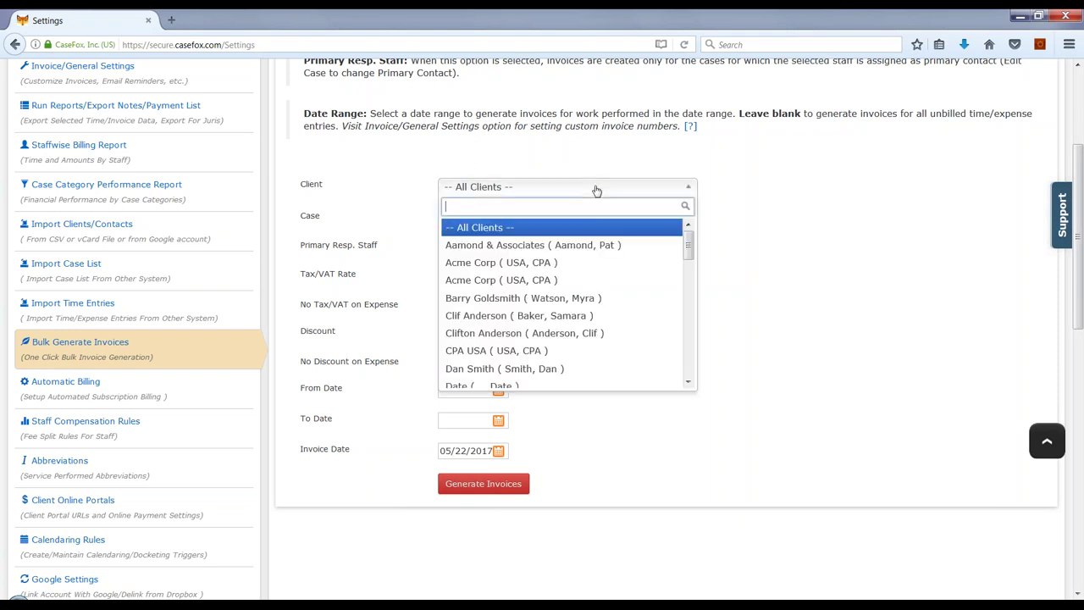
{"action": "left_click", "coordinate": [550, 245]}
{"action": "left_click", "coordinate": [519, 220]}
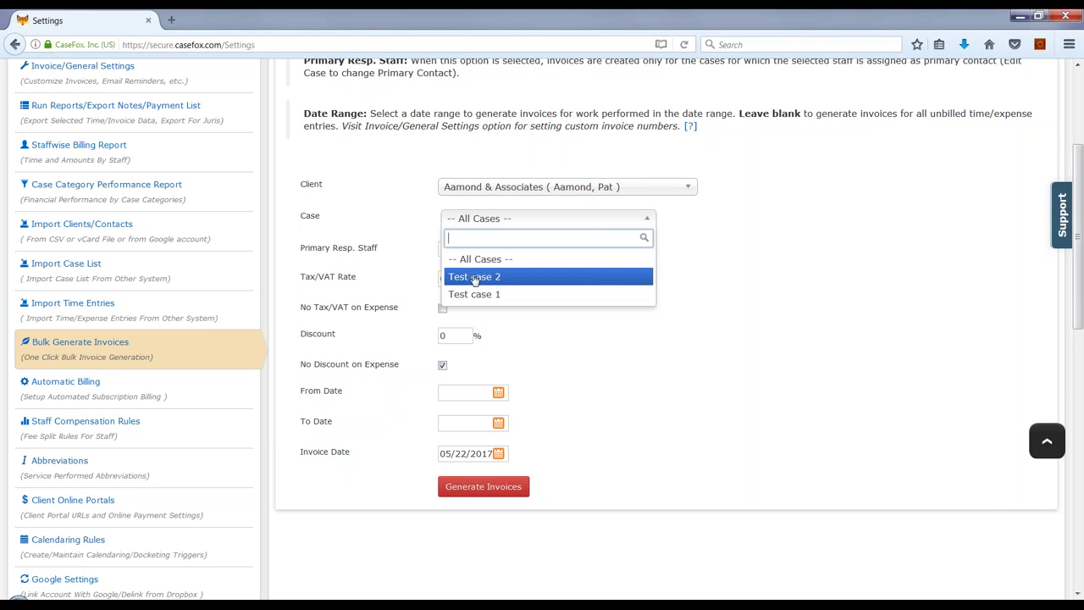
{"action": "left_click", "coordinate": [410, 216]}
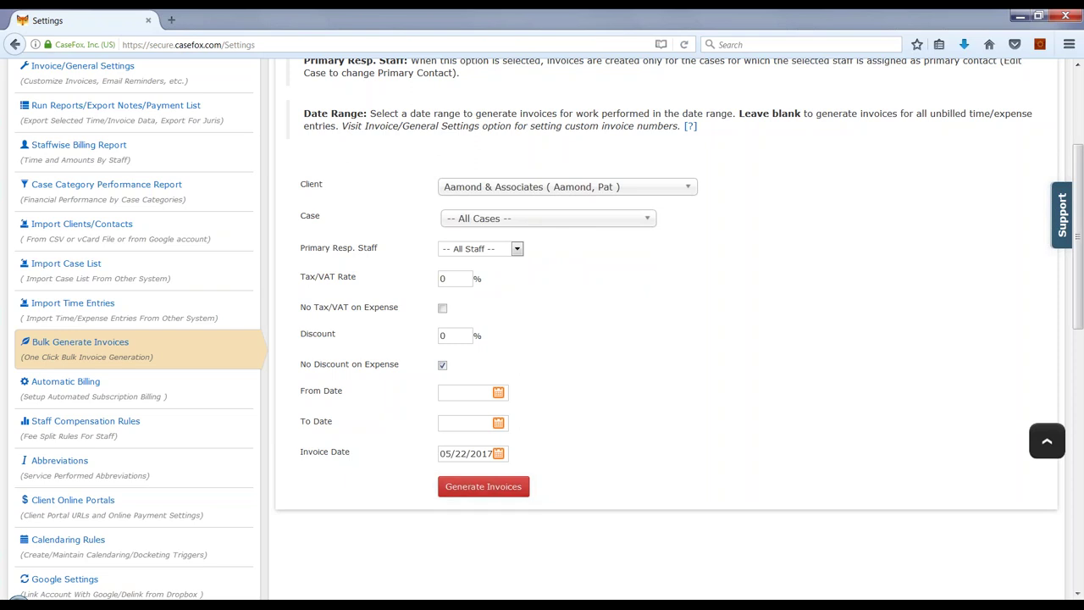
{"action": "left_click", "coordinate": [471, 489]}
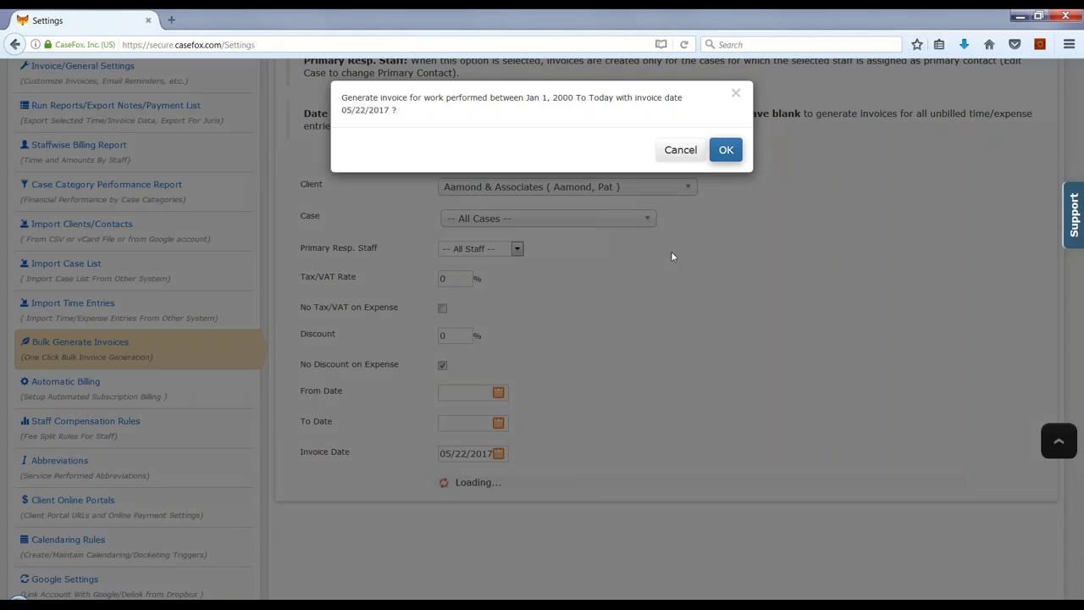
{"action": "left_click", "coordinate": [720, 145]}
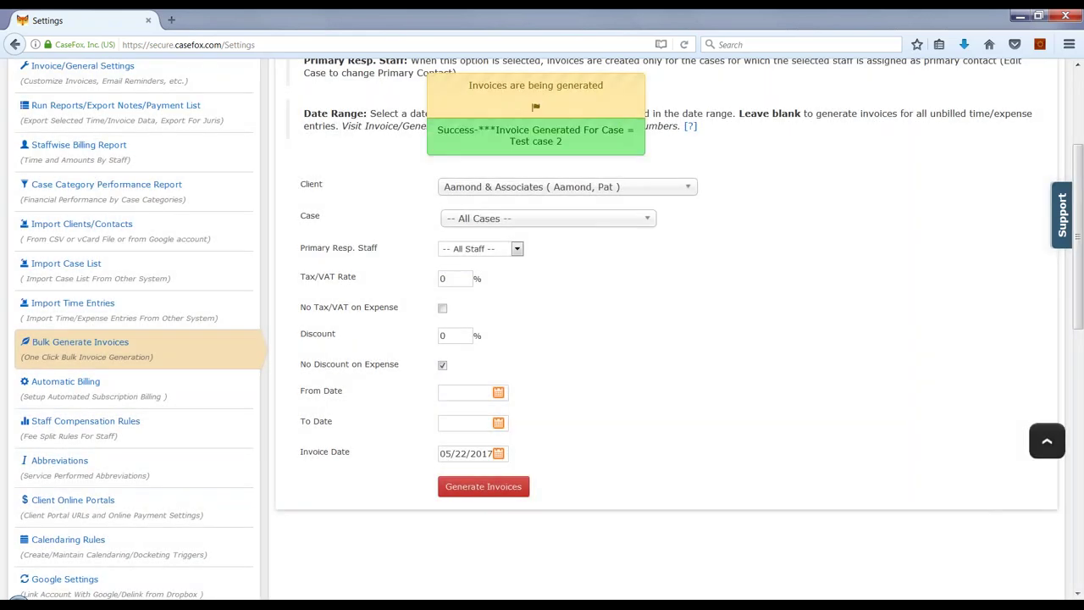
Step: Check the invoiced status of Test Case 2's time notes and view the case's invoices
{"action": "left_click", "coordinate": [1080, 100]}
{"action": "left_click", "coordinate": [128, 76]}
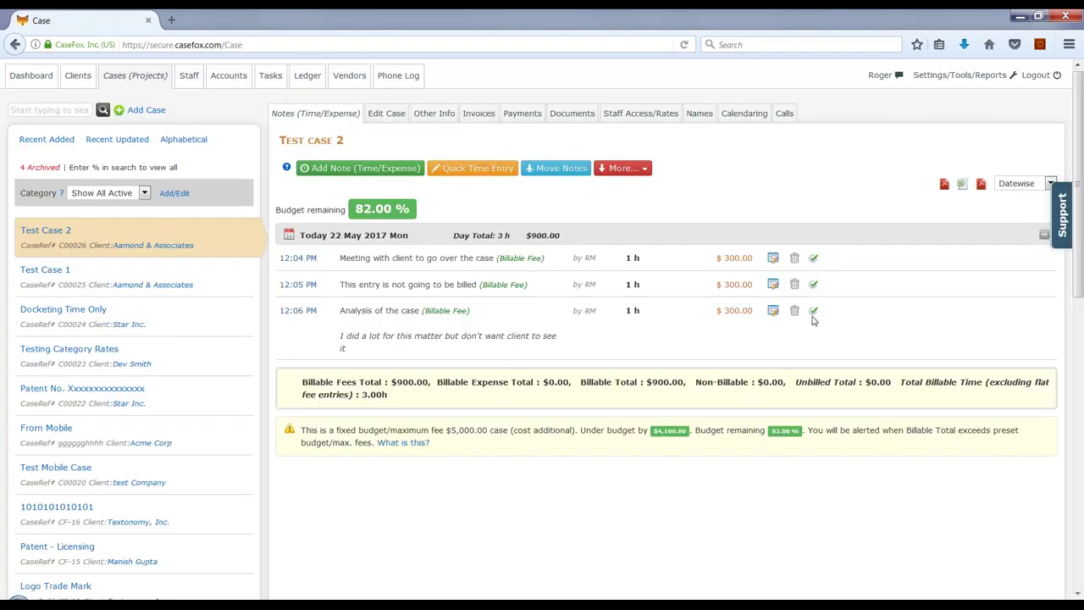
{"action": "left_click", "coordinate": [479, 113]}
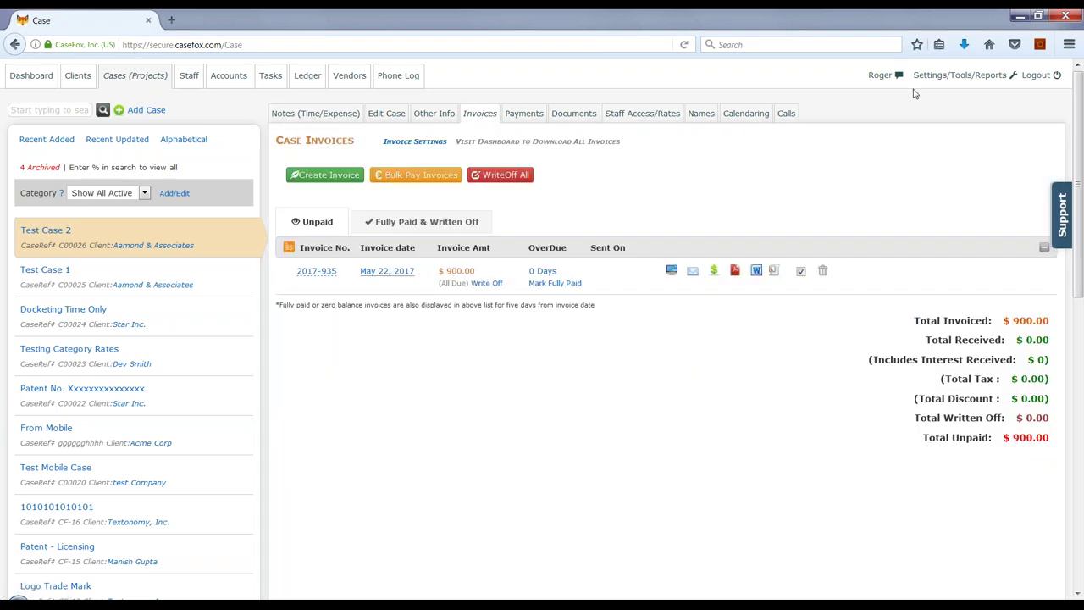
Step: Return to Bulk Generate Invoices and set the work date range from 04/01/2017 to 05/31/2017 for all clients
{"action": "left_click", "coordinate": [957, 76]}
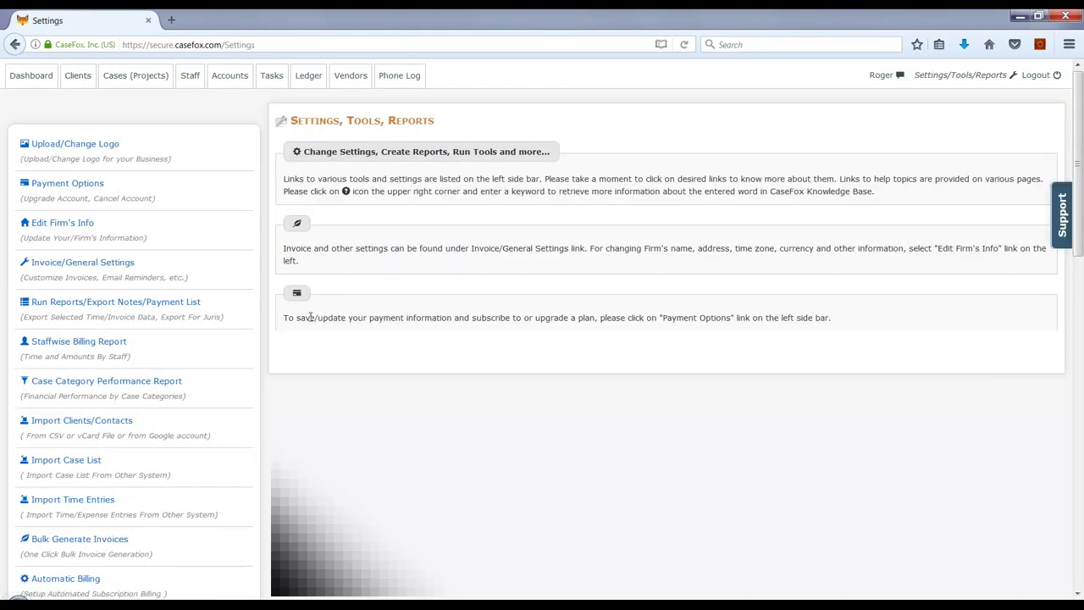
{"action": "left_click", "coordinate": [74, 542]}
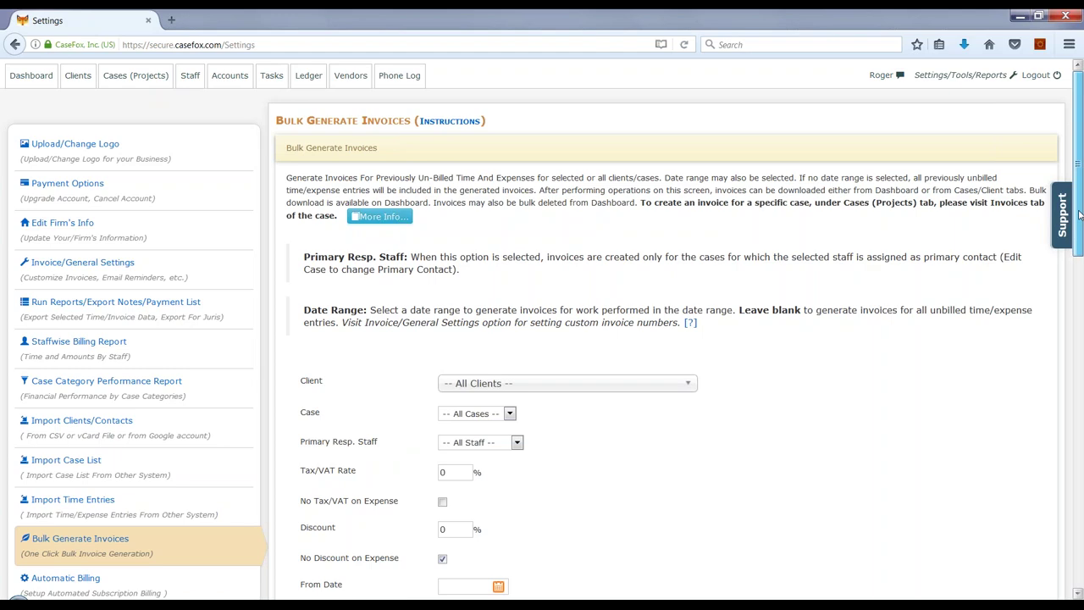
{"action": "scroll", "coordinate": [1076, 221], "scroll_direction": "down", "scroll_amount": 5}
{"action": "left_click", "coordinate": [498, 369]}
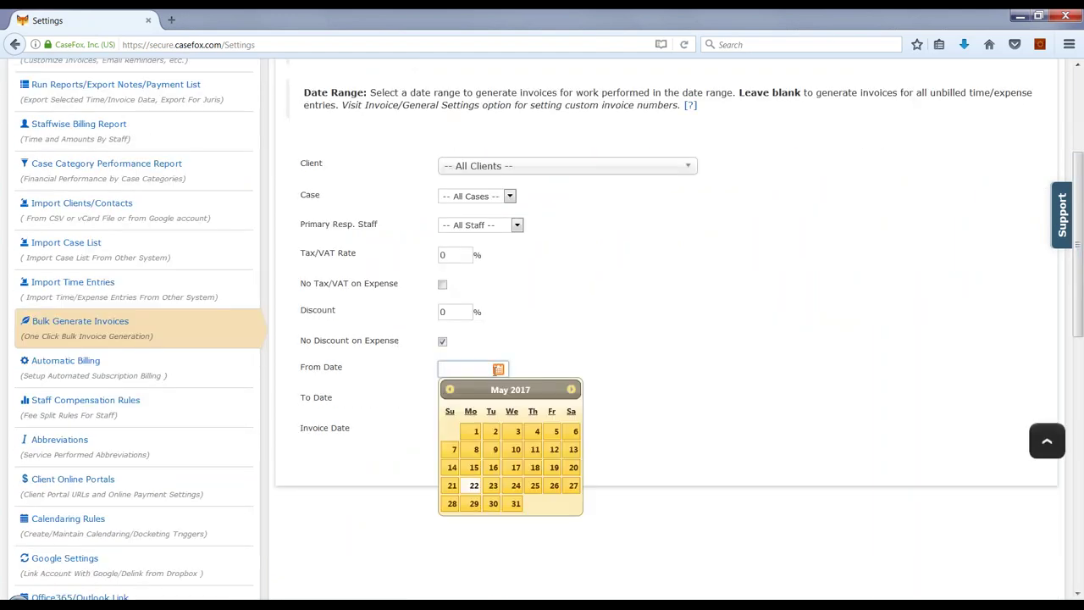
{"action": "left_click", "coordinate": [449, 388]}
{"action": "left_click", "coordinate": [574, 431]}
{"action": "left_click", "coordinate": [466, 399]}
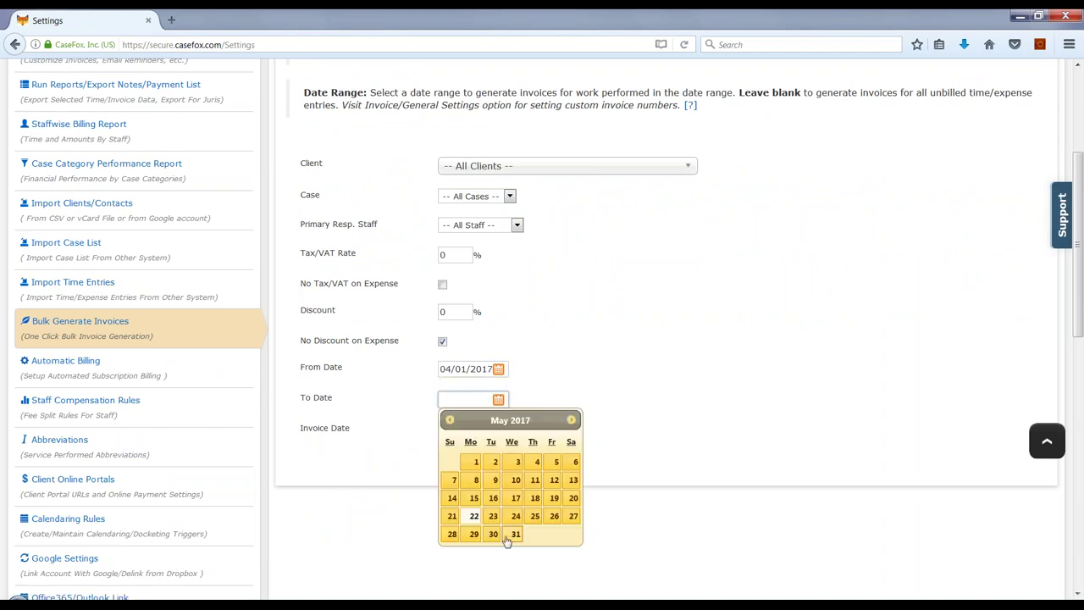
{"action": "left_click", "coordinate": [513, 536]}
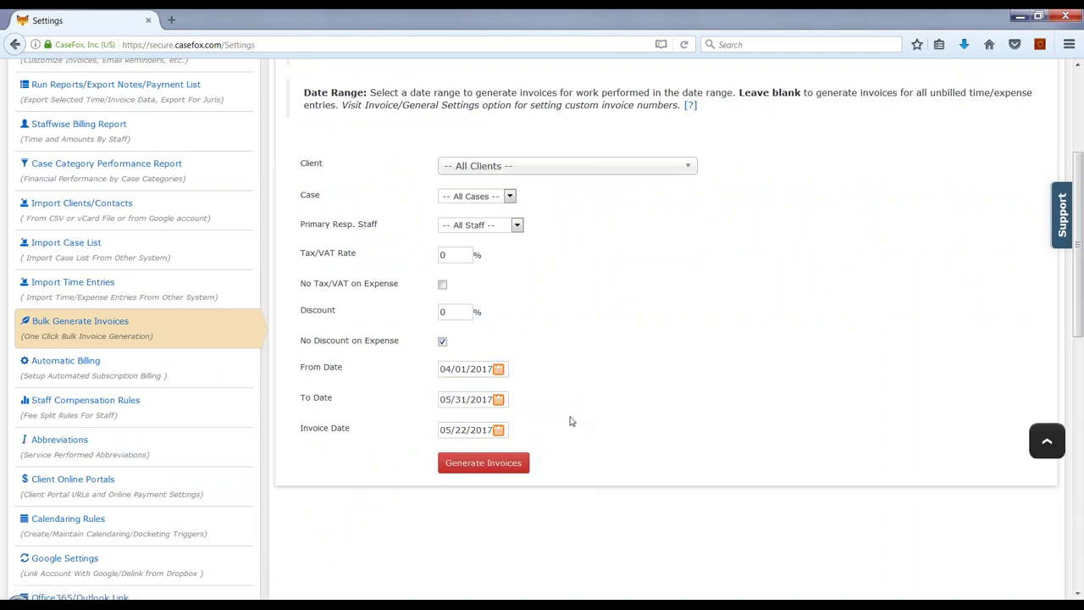
Step: Set the bulk invoice date to 05/02/2017 and change the end of the work date range to 04/30/2017
{"action": "left_click", "coordinate": [498, 430]}
{"action": "left_click", "coordinate": [495, 492]}
{"action": "left_click", "coordinate": [476, 399]}
{"action": "left_click", "coordinate": [498, 398]}
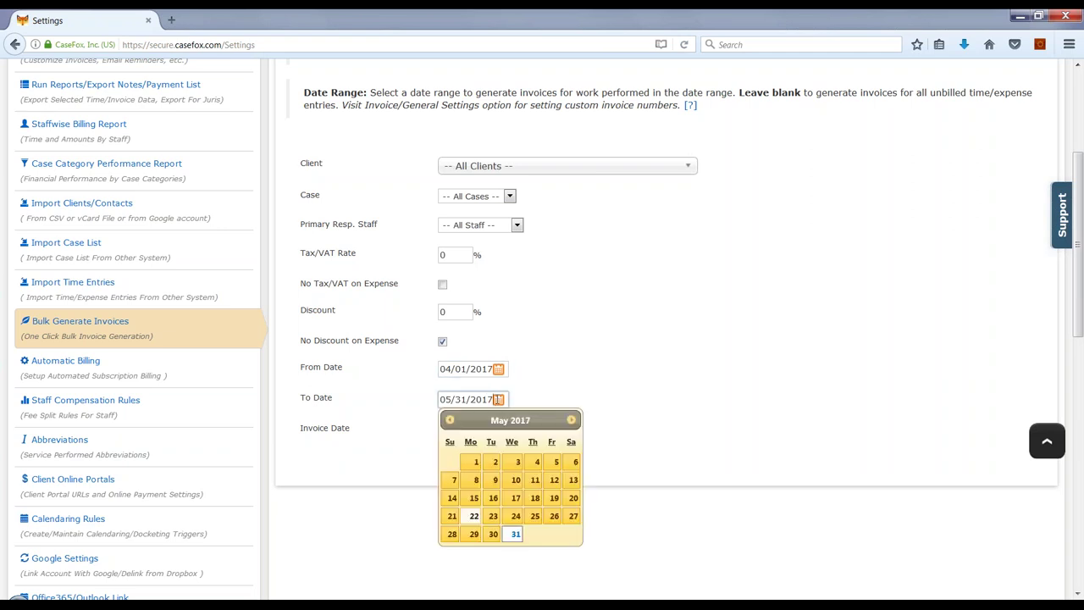
{"action": "left_click", "coordinate": [448, 420]}
{"action": "left_click", "coordinate": [451, 551]}
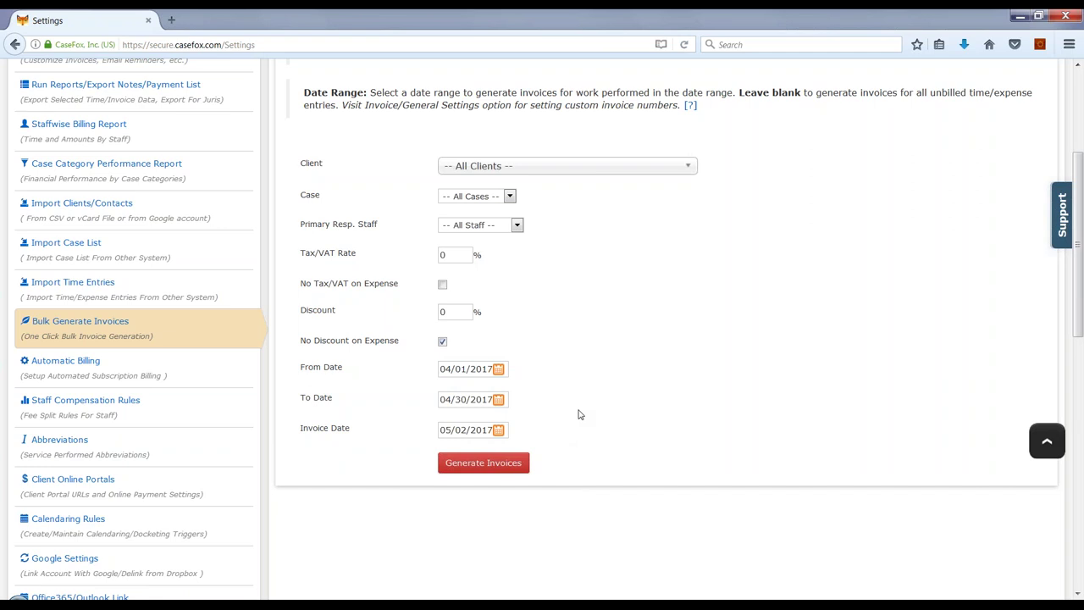
{"action": "left_click", "coordinate": [456, 372]}
{"action": "left_click", "coordinate": [1081, 133]}
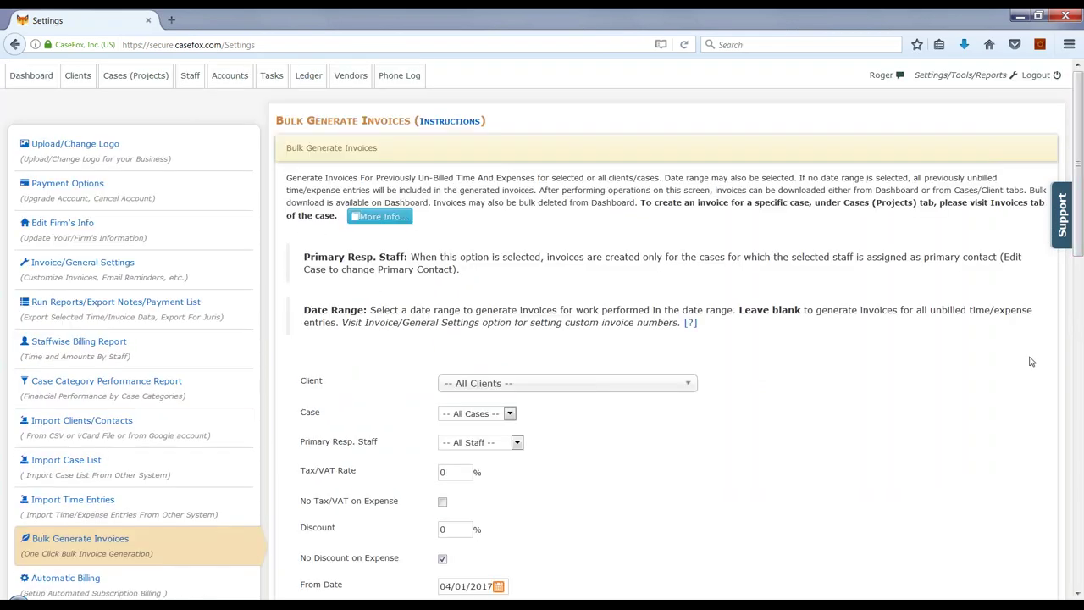
Step: Visit the dashboard's invoice options and view the list of invoices for Test Case 2
{"action": "left_click", "coordinate": [38, 79]}
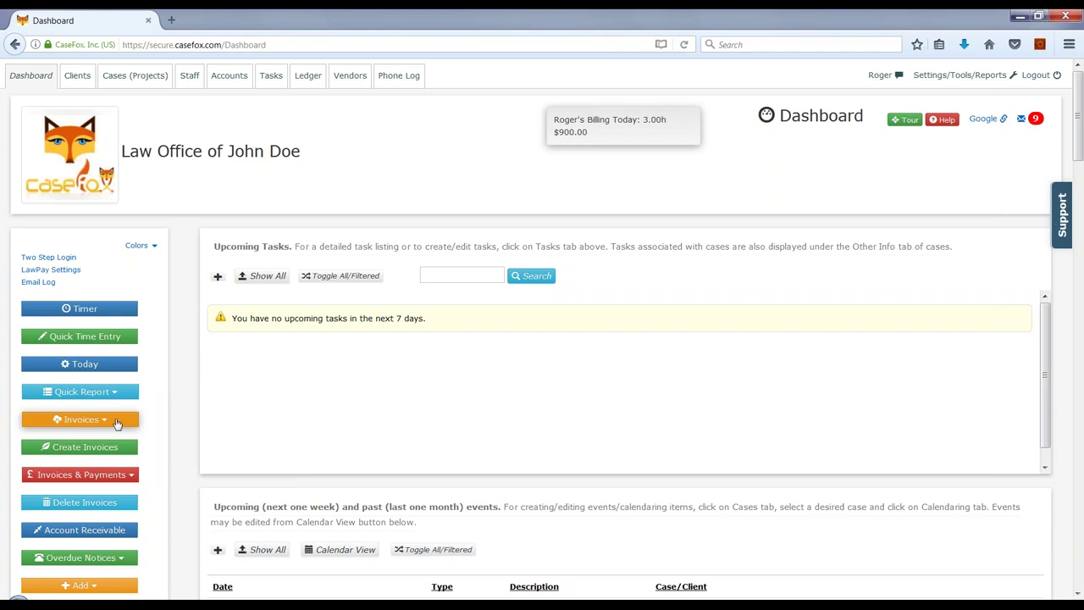
{"action": "left_click", "coordinate": [148, 77]}
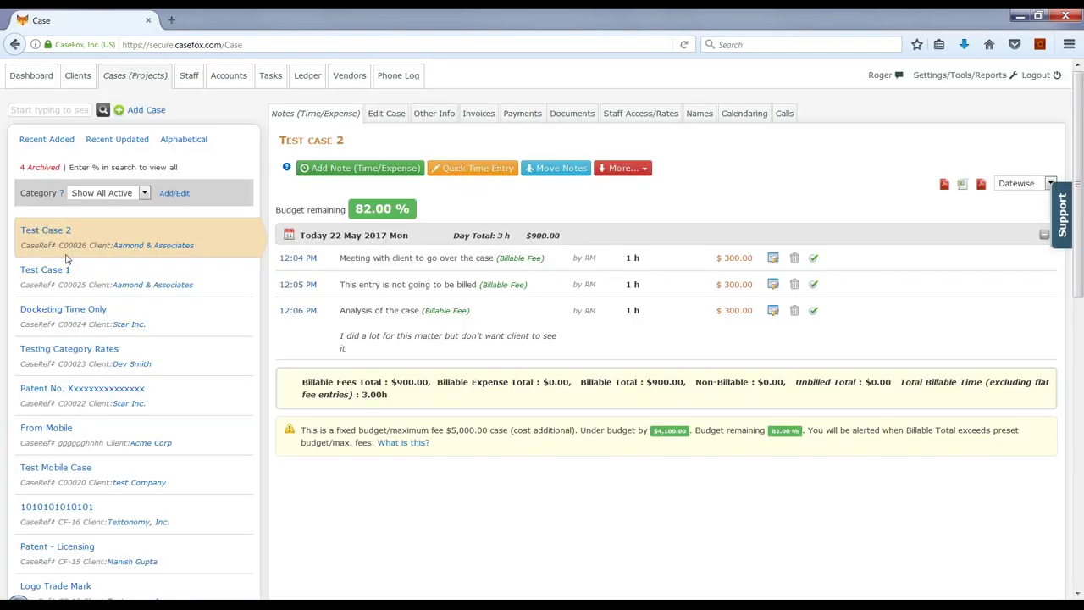
{"action": "left_click", "coordinate": [479, 115]}
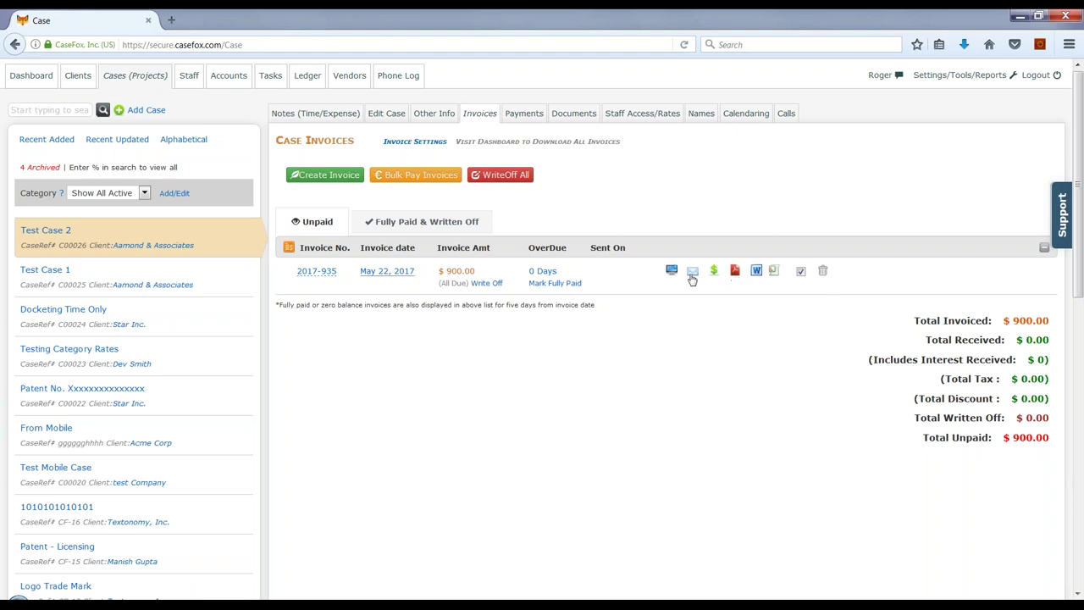
Step: Download all invoices created in May 2017 as a zip in PDF format
{"action": "left_click", "coordinate": [30, 78]}
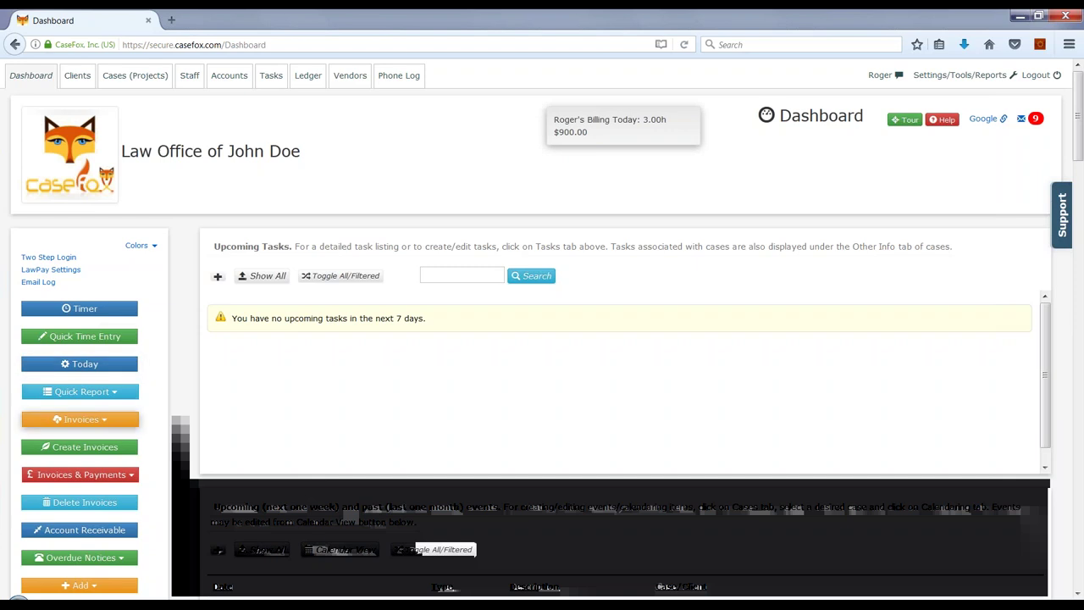
{"action": "left_click", "coordinate": [90, 422]}
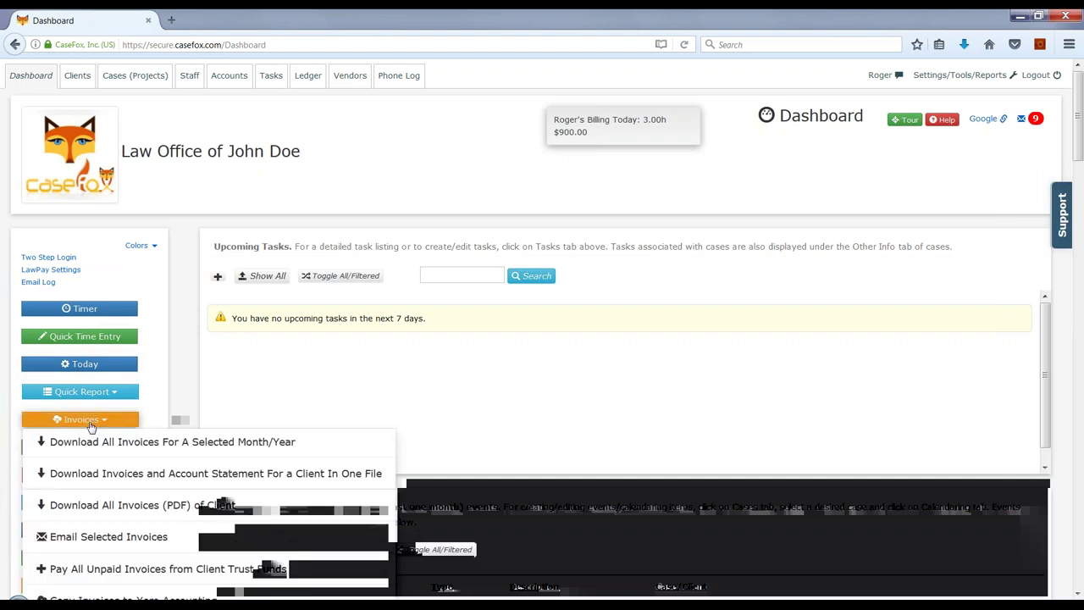
{"action": "left_click", "coordinate": [150, 442]}
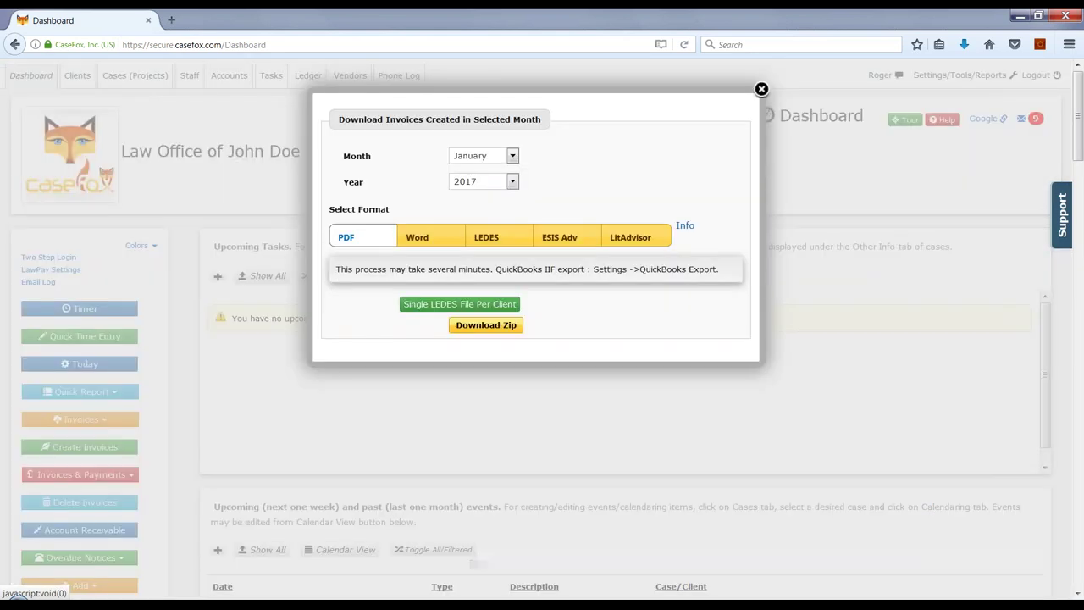
{"action": "left_click", "coordinate": [512, 156]}
{"action": "left_click", "coordinate": [475, 220]}
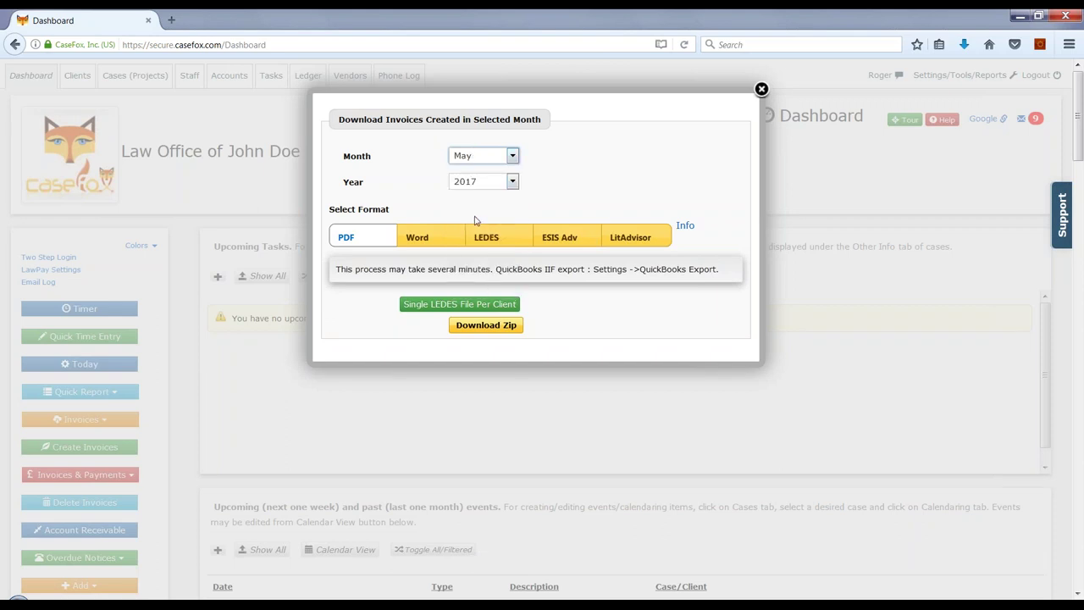
{"action": "left_click", "coordinate": [475, 327]}
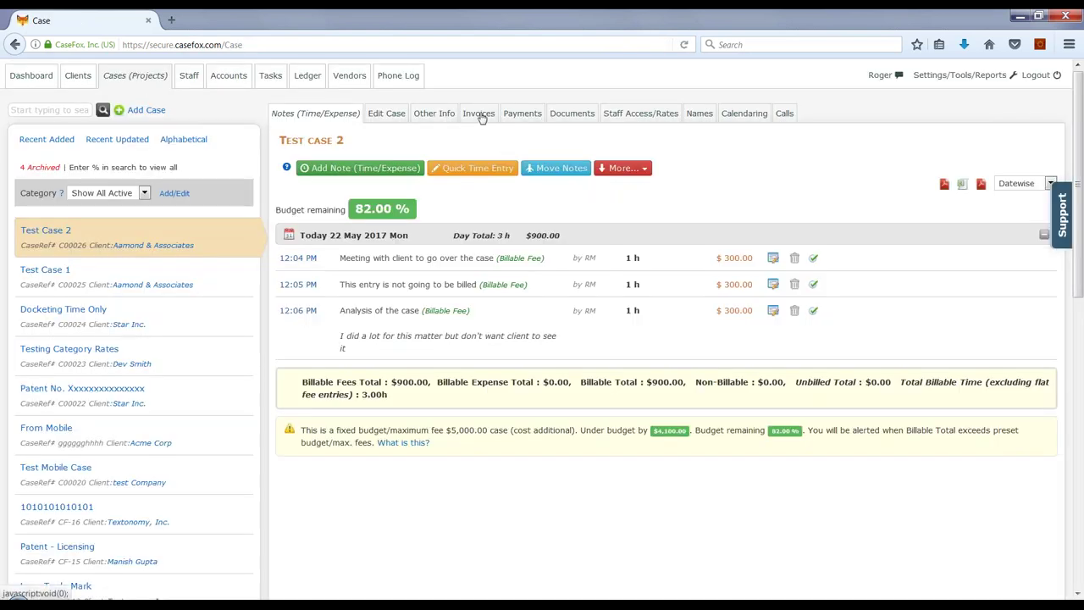
Step: Open the email draft for Test Case 2's invoice, review its message text, and close it without sending
{"action": "left_click", "coordinate": [479, 115]}
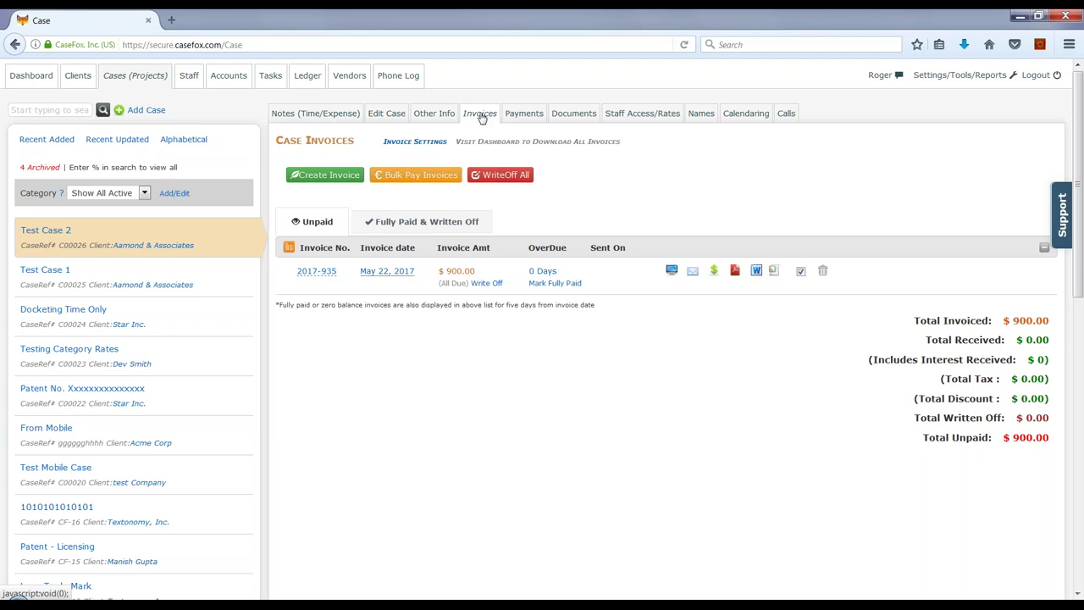
{"action": "left_click", "coordinate": [694, 276]}
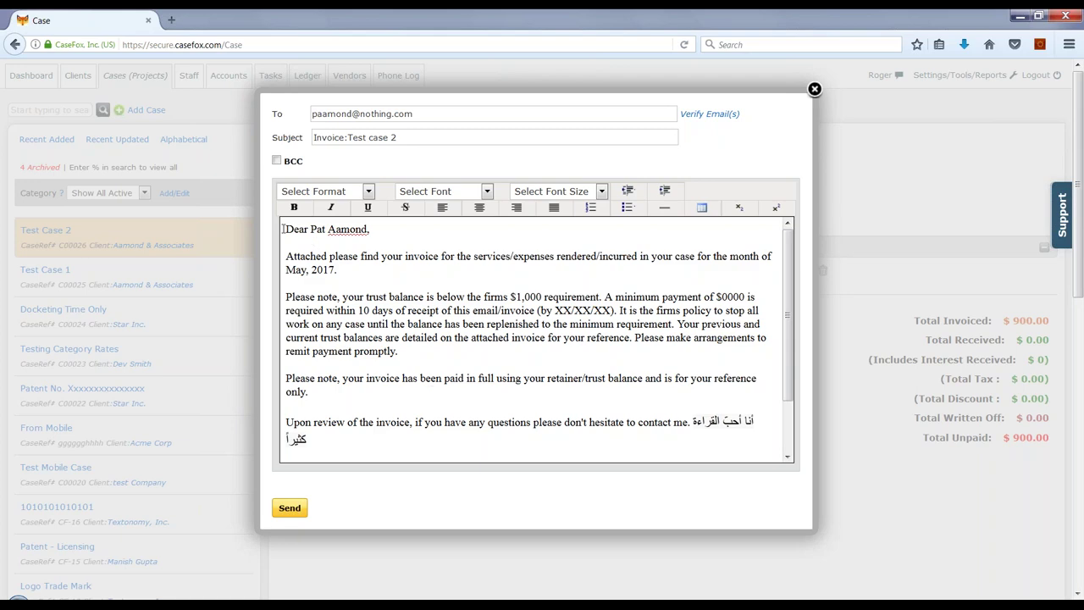
{"action": "left_click_drag", "start_coordinate": [284, 229], "coordinate": [393, 436]}
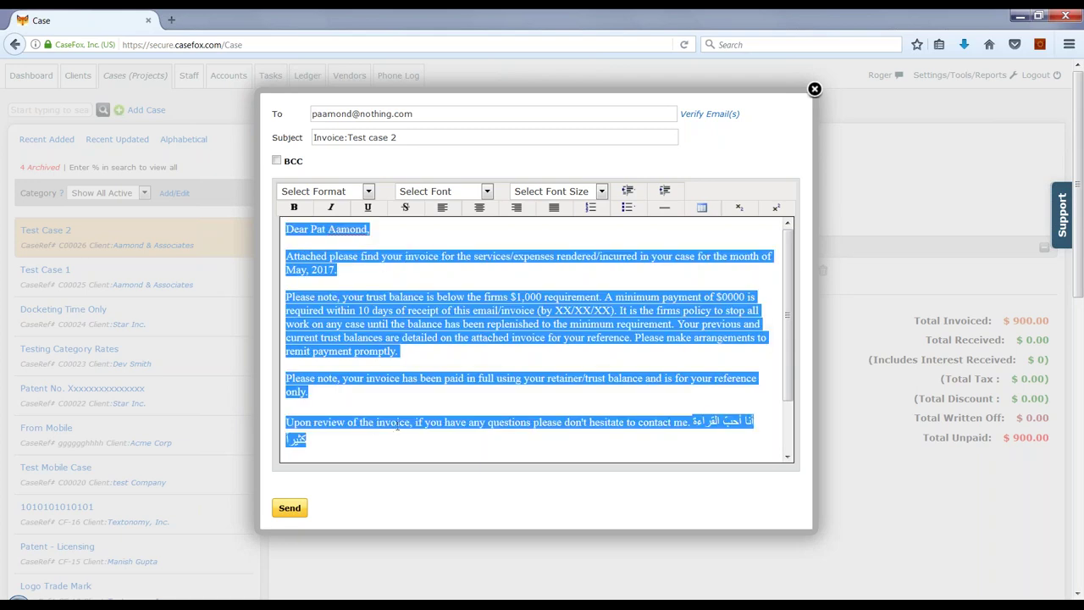
{"action": "left_click", "coordinate": [600, 351]}
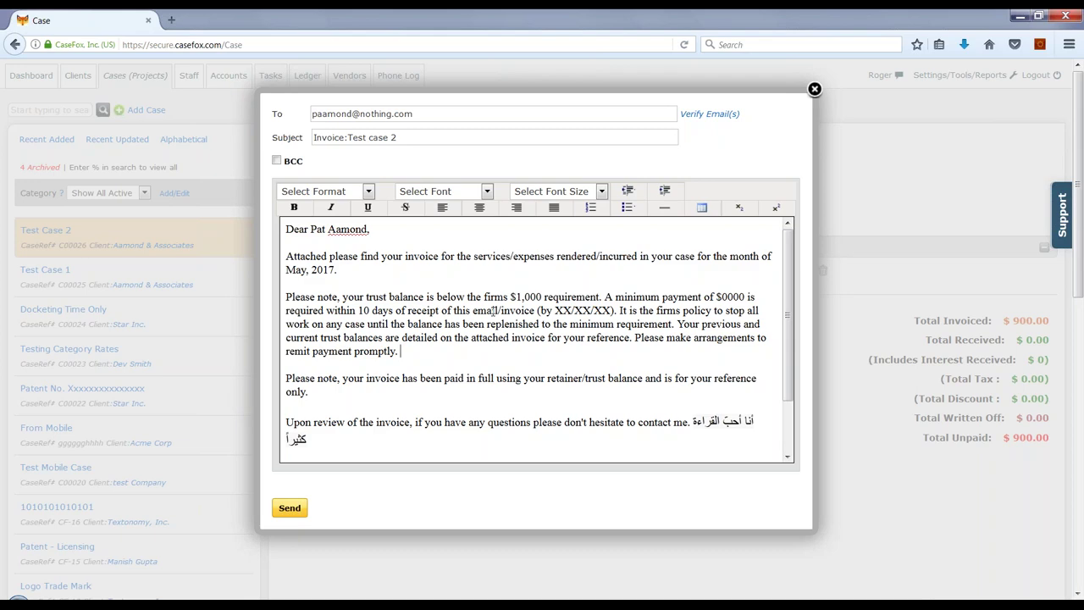
{"action": "left_click", "coordinate": [814, 89]}
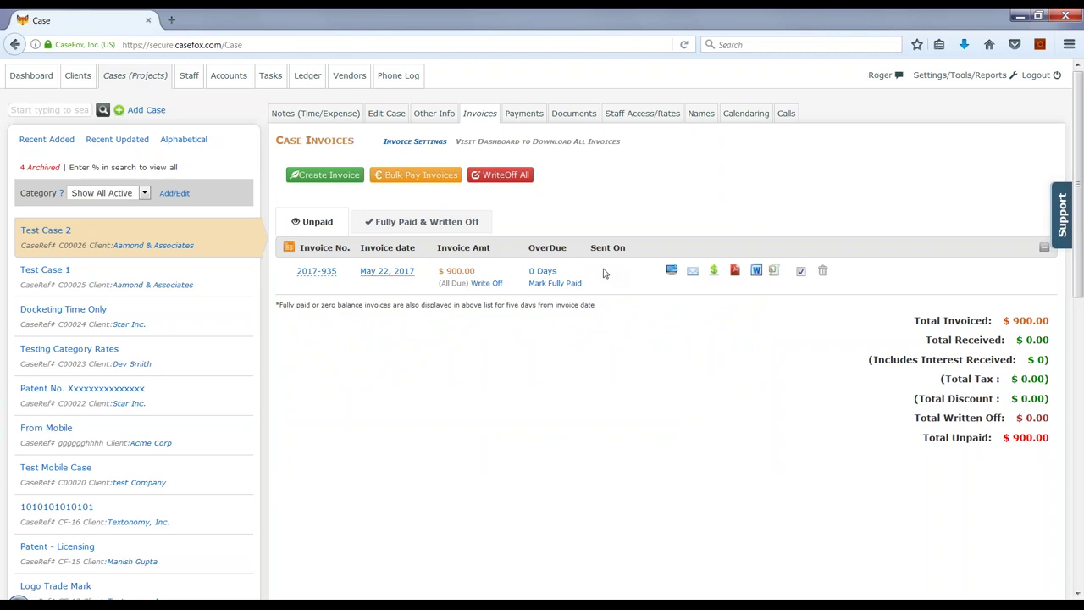
Step: Record a payment of 50 on Test Case 2's invoice with the description "Partial payment check#123"
{"action": "left_click", "coordinate": [714, 271]}
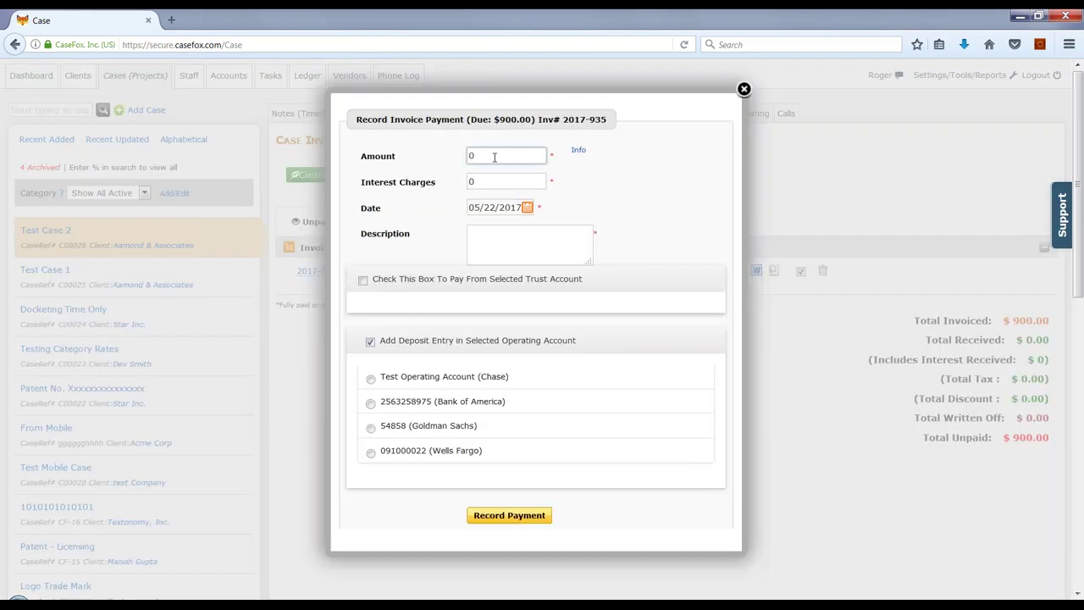
{"action": "left_click", "coordinate": [395, 159]}
{"action": "type", "text": "50"}
{"action": "left_click", "coordinate": [497, 240]}
{"action": "type", "text": "Partial payment check"}
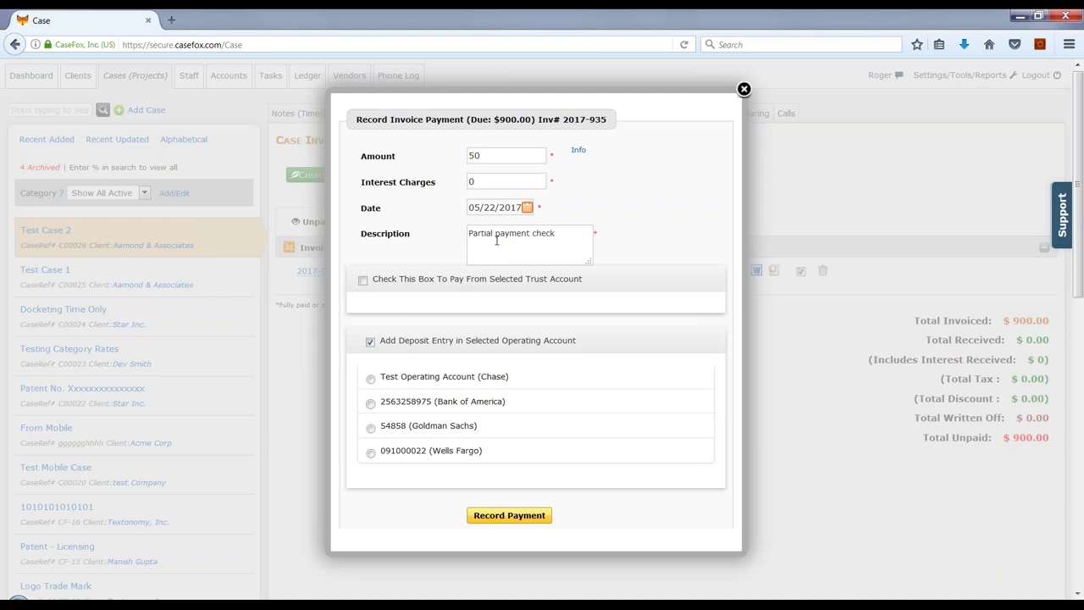
{"action": "type", "text": "#123"}
{"action": "key", "text": "BackSpace"}
{"action": "key", "text": "BackSpace"}
{"action": "key", "text": "BackSpace"}
{"action": "type", "text": "123"}
{"action": "left_click", "coordinate": [513, 516]}
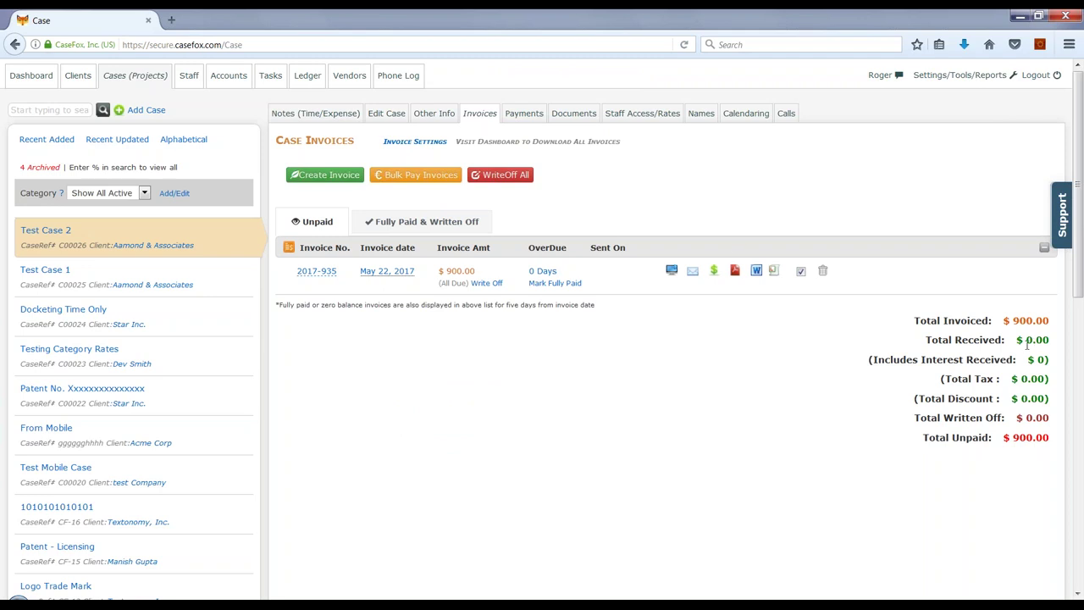
Step: Check the recorded payment for Test Case 2 and review the case's total invoiced, received and unpaid amounts
{"action": "left_click", "coordinate": [531, 116]}
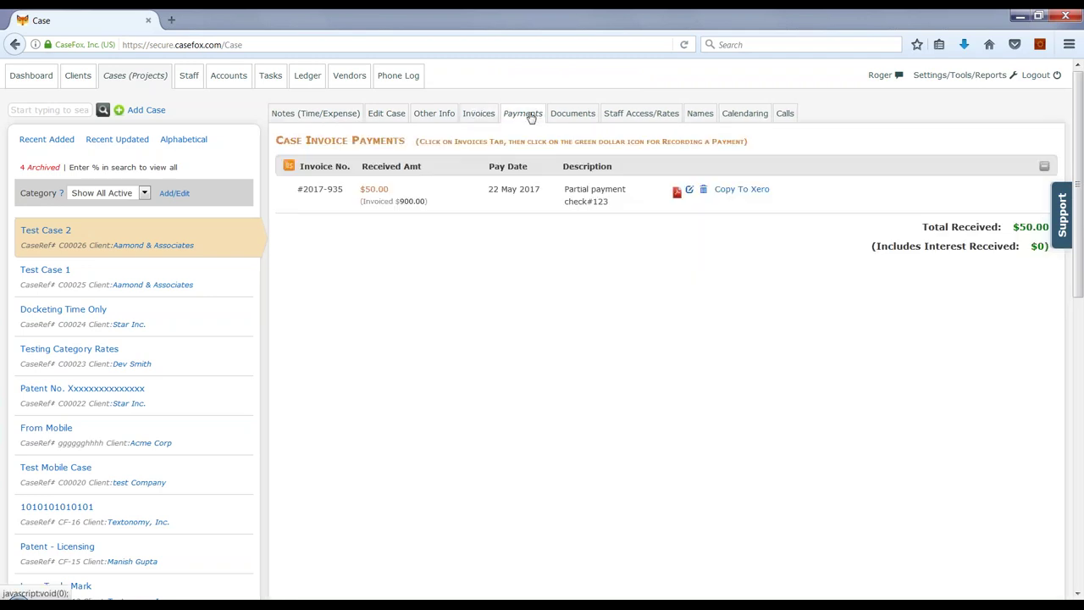
{"action": "left_click", "coordinate": [477, 115]}
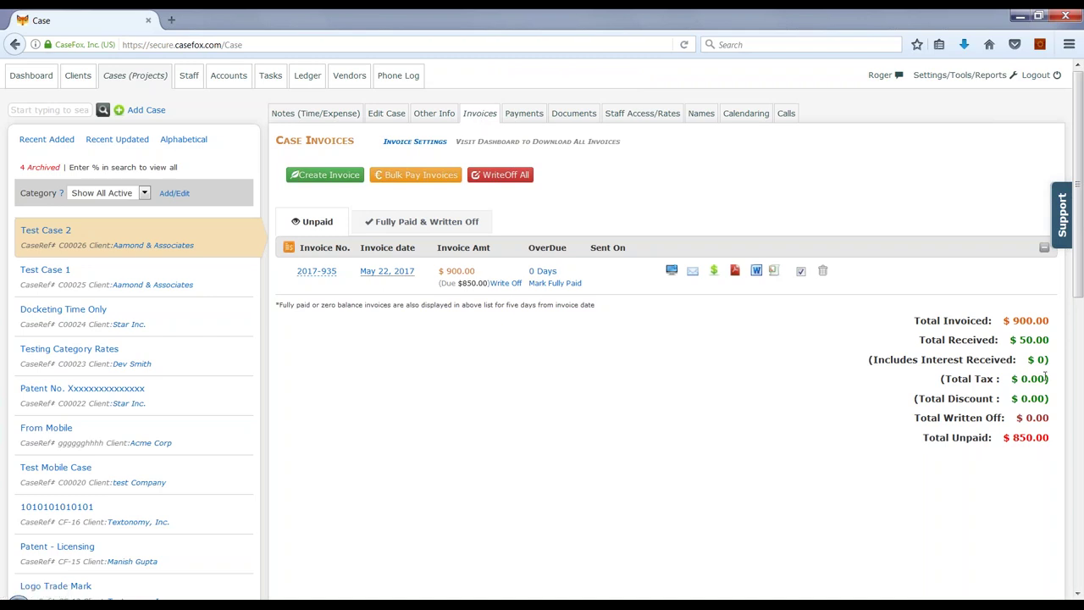
{"action": "double_click", "coordinate": [1021, 320]}
{"action": "double_click", "coordinate": [1023, 339]}
{"action": "double_click", "coordinate": [1022, 435]}
Step: Review the ledger summary of the client Aamond & Associates, including case counts and billable fees, and view the client's payments
{"action": "left_click", "coordinate": [150, 286]}
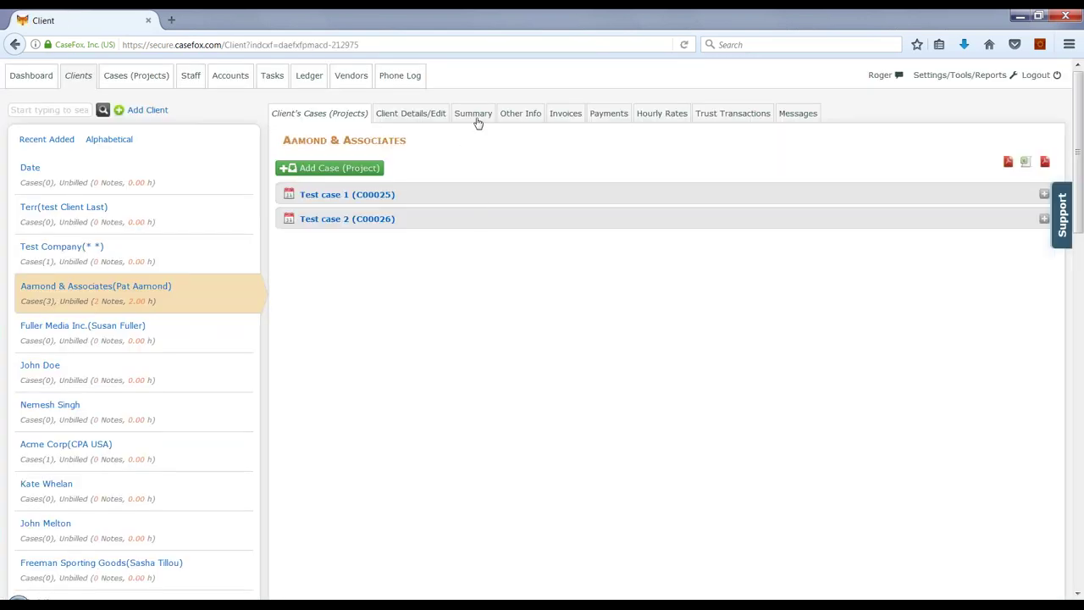
{"action": "left_click", "coordinate": [476, 120]}
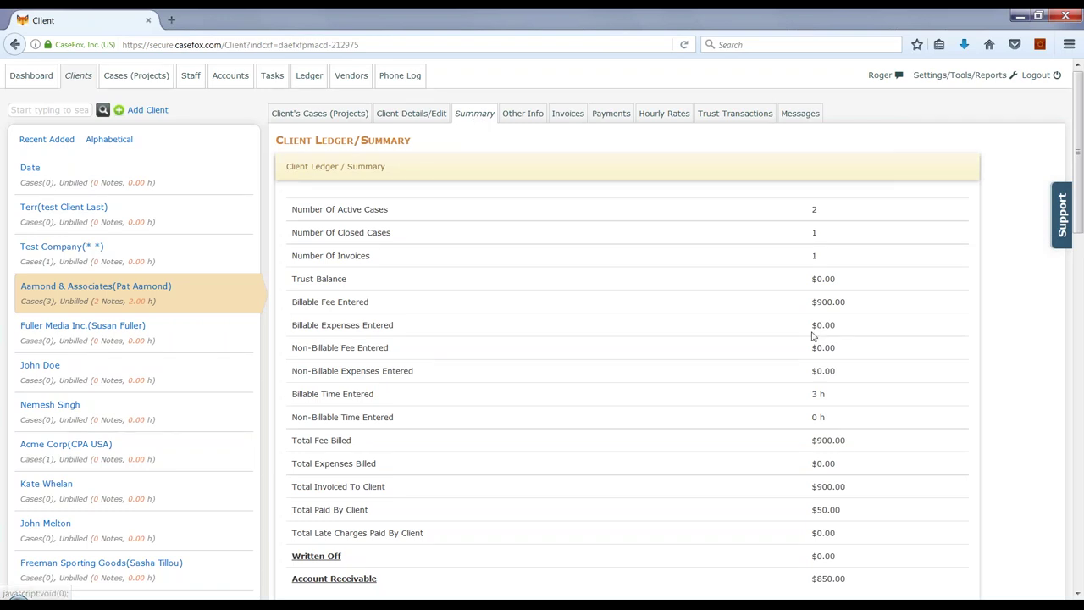
{"action": "left_click_drag", "start_coordinate": [815, 209], "coordinate": [818, 241]}
{"action": "left_click", "coordinate": [818, 242]}
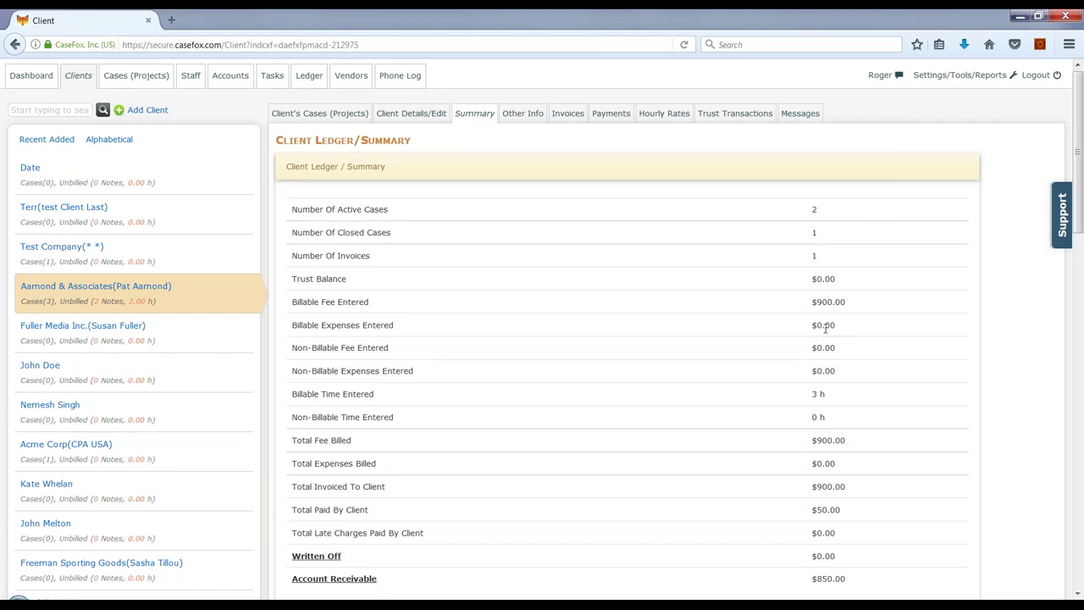
{"action": "left_click_drag", "start_coordinate": [835, 302], "coordinate": [813, 304]}
{"action": "scroll", "coordinate": [1080, 222], "scroll_direction": "down", "scroll_amount": 5}
{"action": "scroll", "coordinate": [1080, 222], "scroll_direction": "up", "scroll_amount": 1}
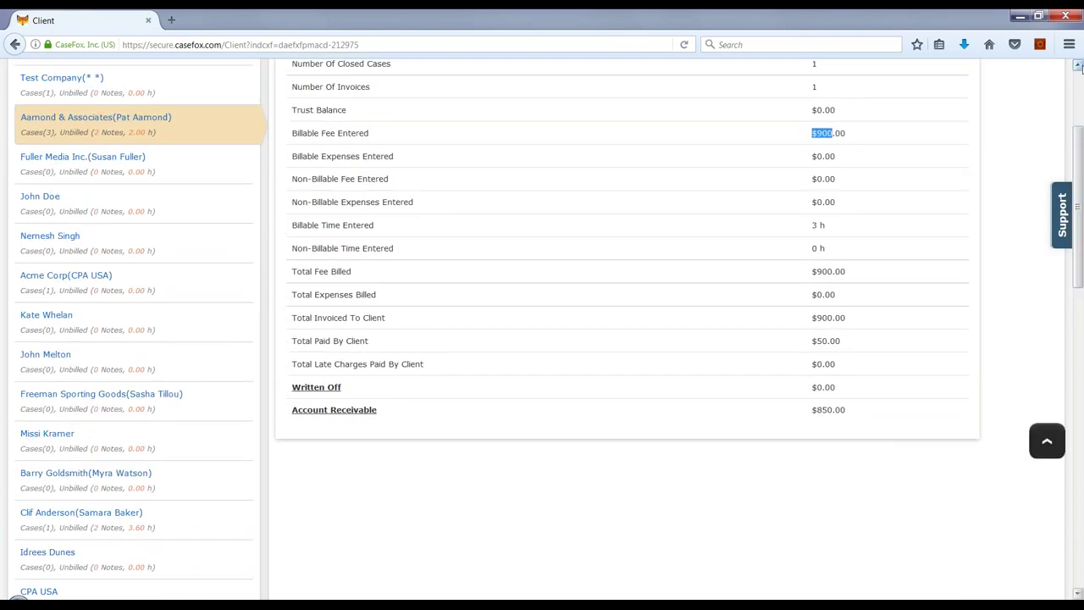
{"action": "scroll", "coordinate": [665, 245], "scroll_direction": "up", "scroll_amount": 4}
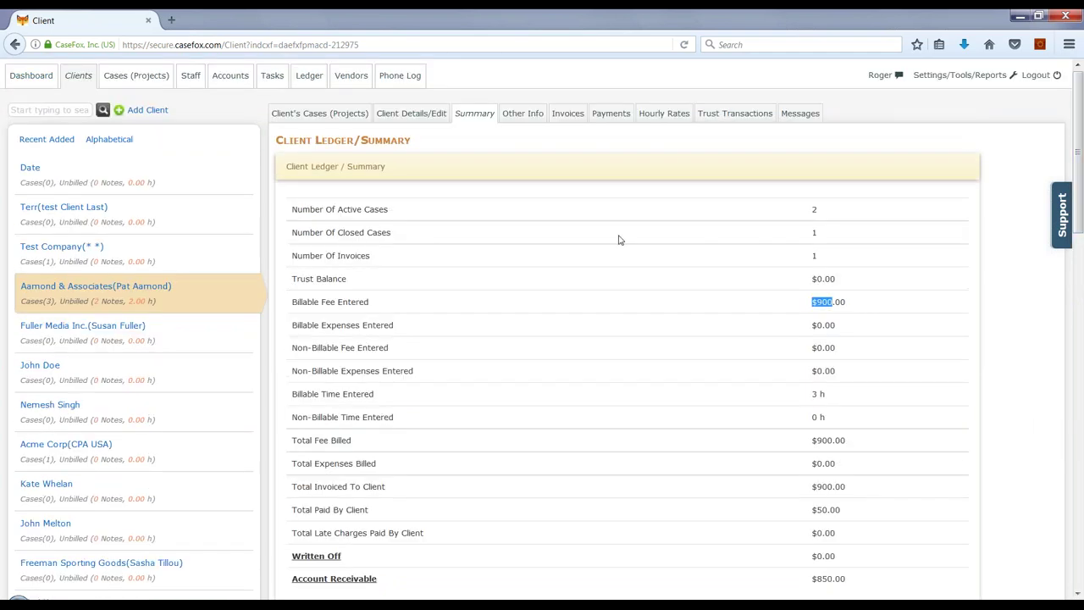
{"action": "left_click", "coordinate": [611, 113]}
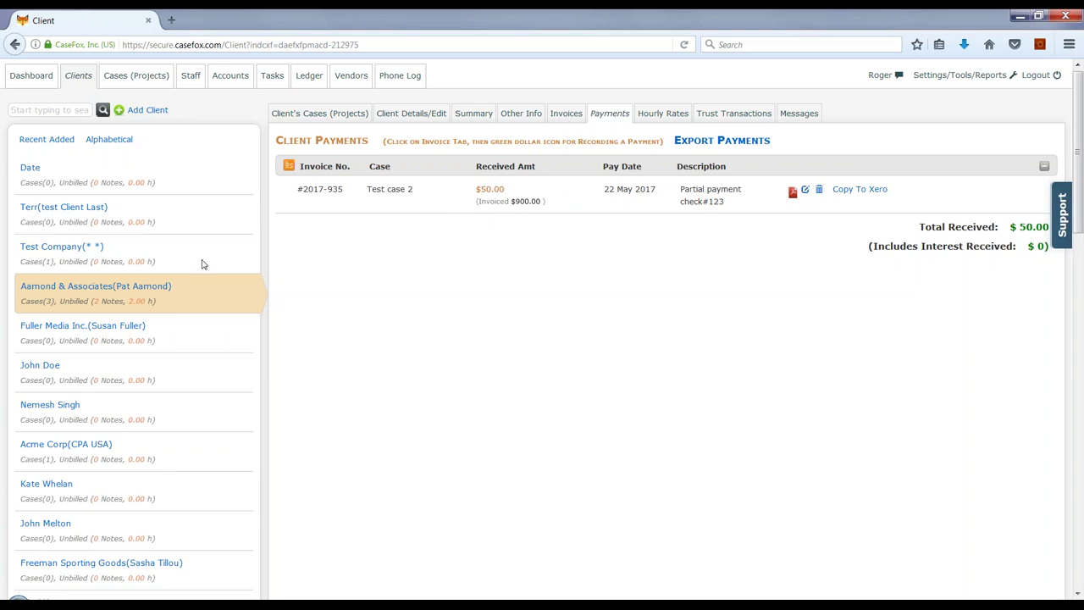
Step: Return to the dashboard and view the available formats for overdue notices without generating any
{"action": "left_click", "coordinate": [34, 83]}
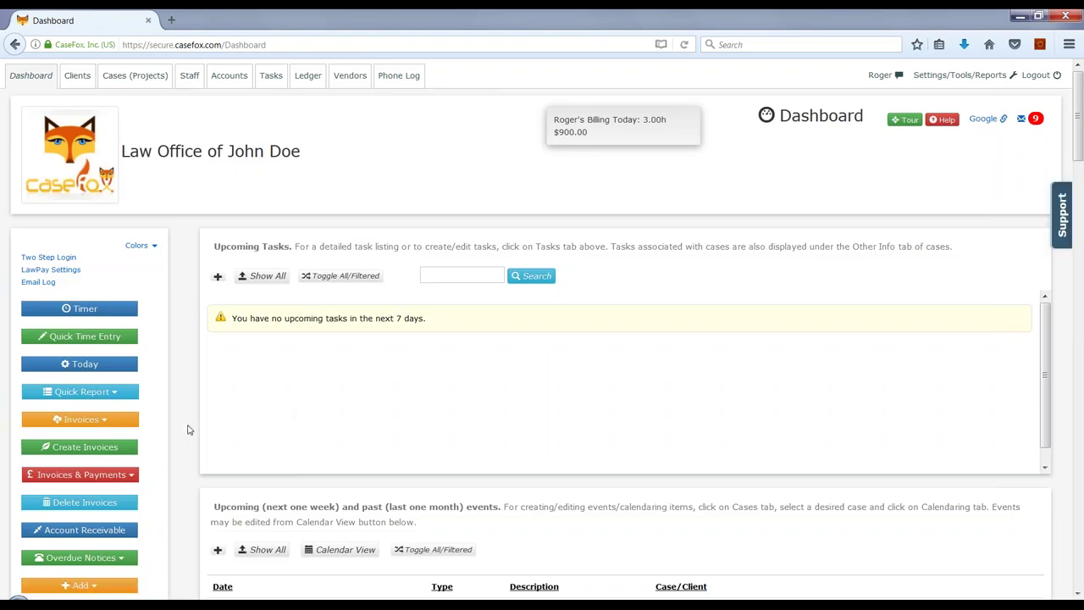
{"action": "scroll", "coordinate": [187, 428], "scroll_direction": "down", "scroll_amount": 4}
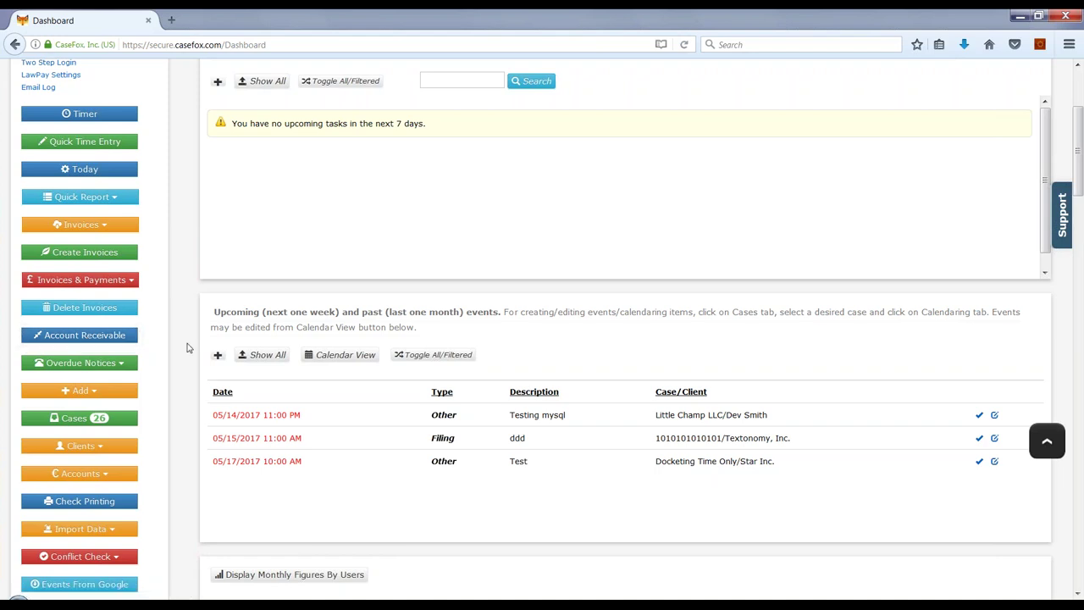
{"action": "left_click", "coordinate": [119, 366]}
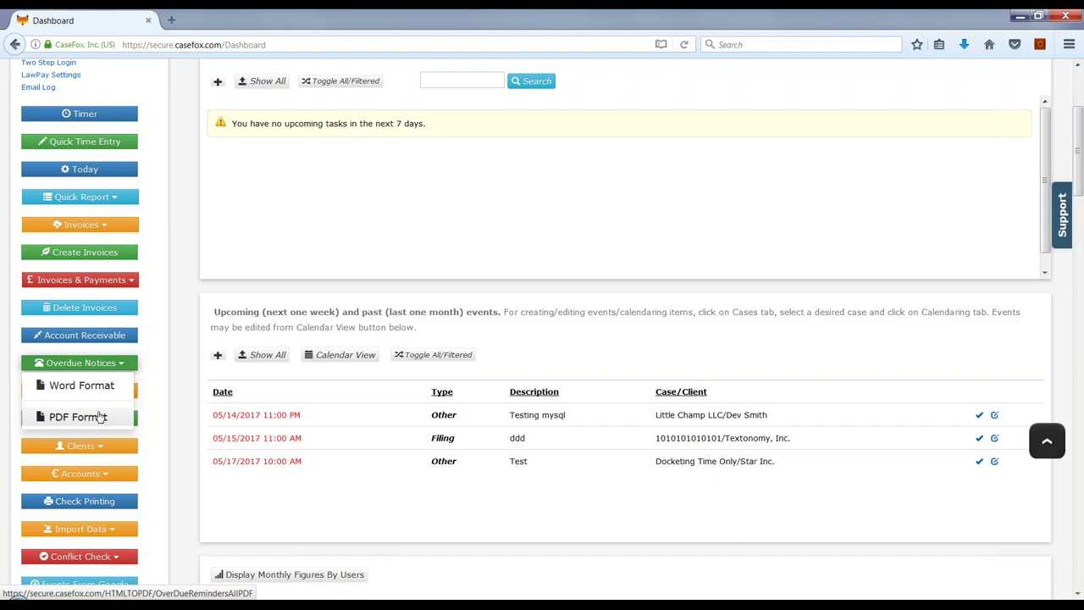
{"action": "left_click", "coordinate": [187, 382]}
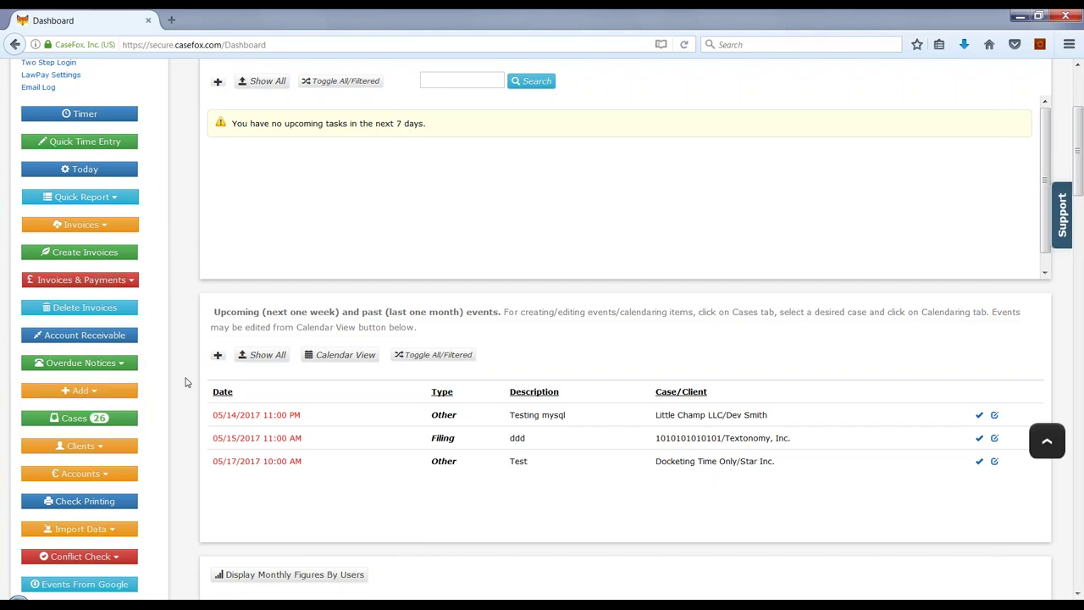
Step: Examine the dashboard's unpaid invoices list, and open and close the payment form for invoice 2015-581
{"action": "scroll", "coordinate": [188, 382], "scroll_direction": "up", "scroll_amount": 3}
{"action": "scroll", "coordinate": [187, 382], "scroll_direction": "down", "scroll_amount": 6}
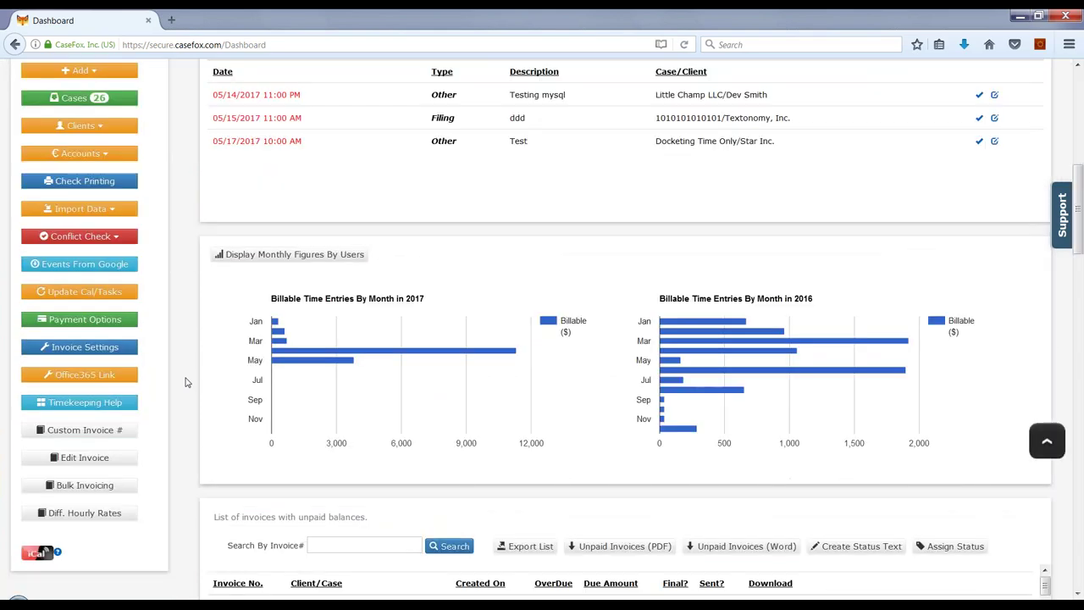
{"action": "scroll", "coordinate": [187, 382], "scroll_direction": "down", "scroll_amount": 6}
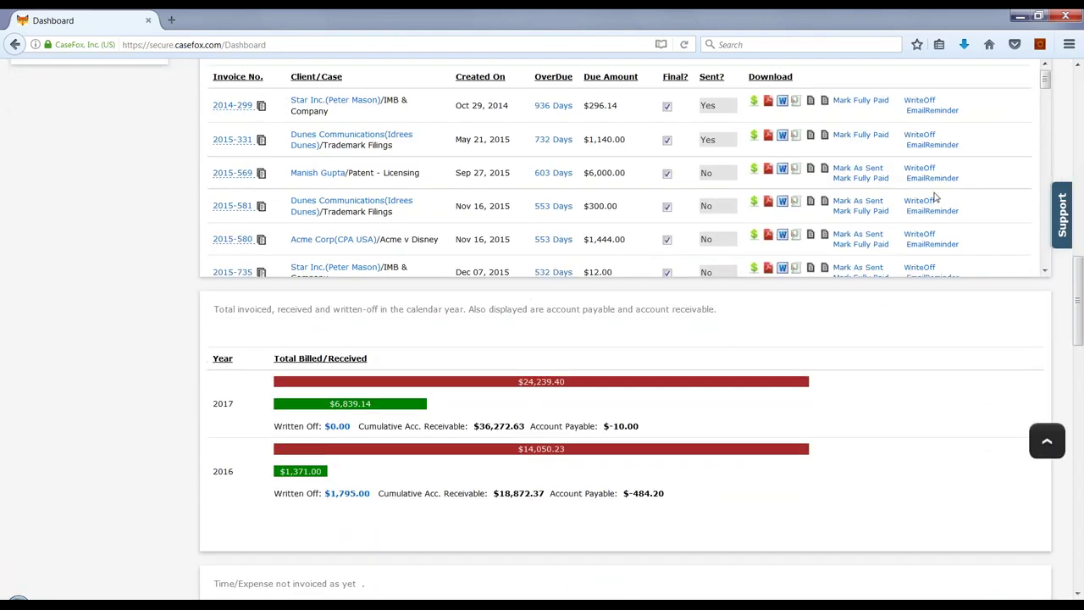
{"action": "scroll", "coordinate": [1080, 291], "scroll_direction": "up", "scroll_amount": 2}
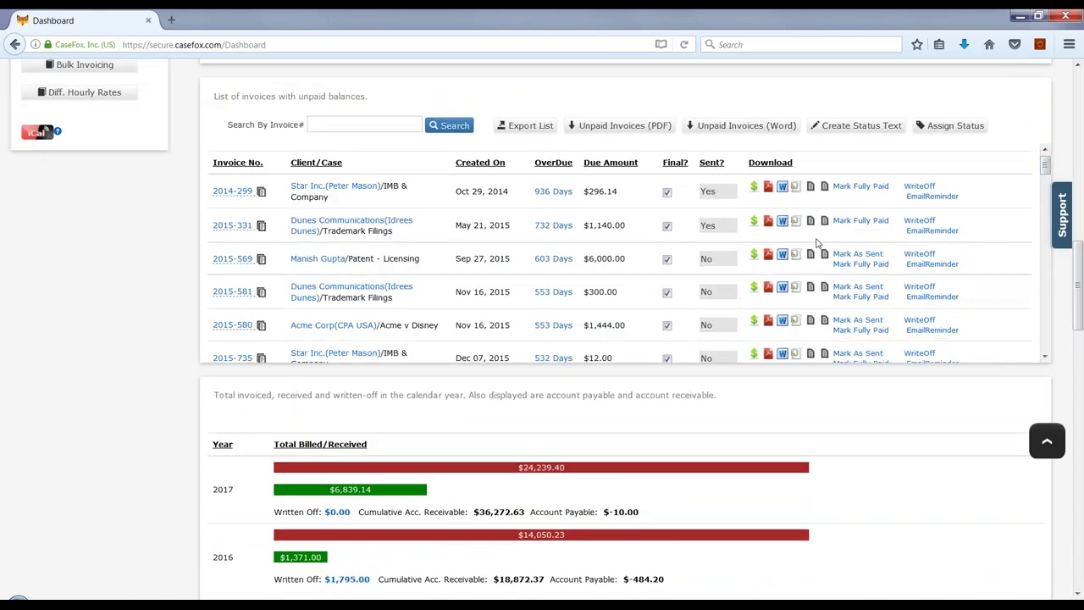
{"action": "left_click", "coordinate": [755, 288]}
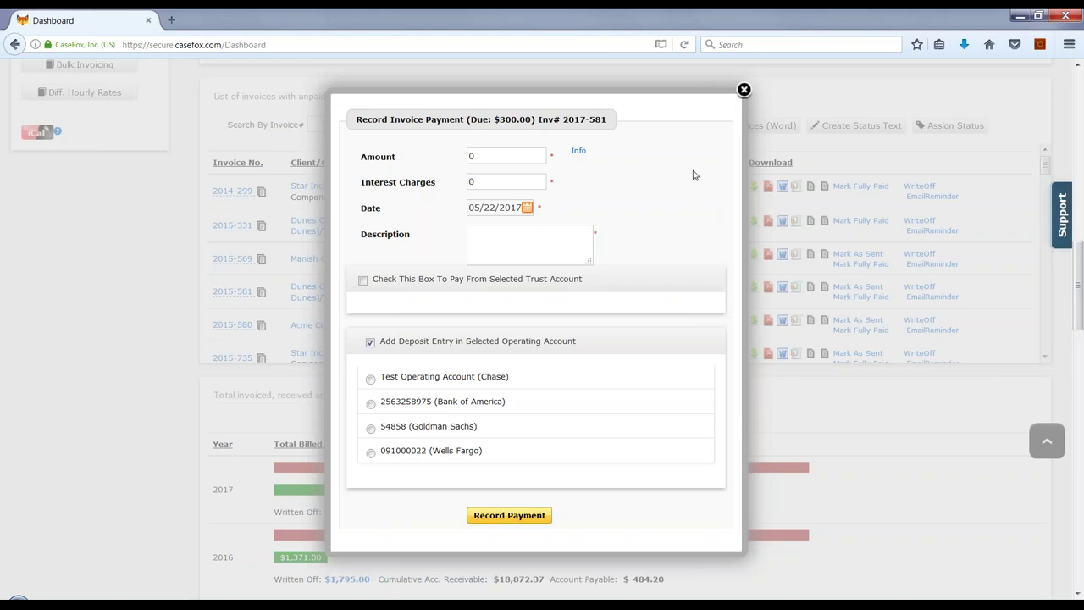
{"action": "left_click", "coordinate": [742, 91]}
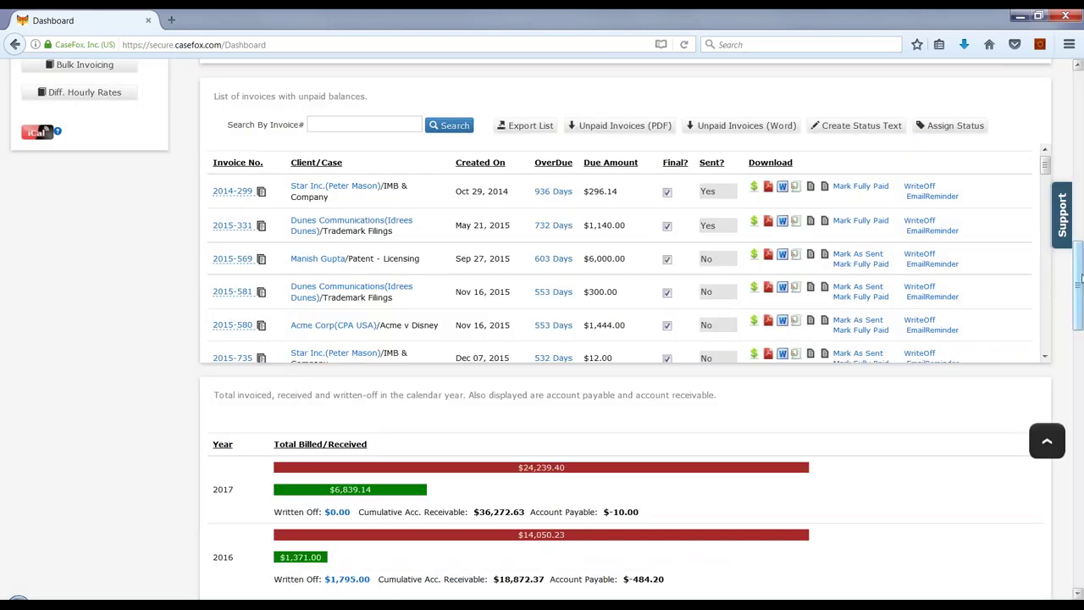
Step: Examine the unbilled amounts per client and case in the dashboard's list of time and expenses not yet invoiced
{"action": "left_click_drag", "start_coordinate": [1044, 167], "coordinate": [1080, 371]}
{"action": "scroll", "coordinate": [1046, 302], "scroll_direction": "down", "scroll_amount": 5}
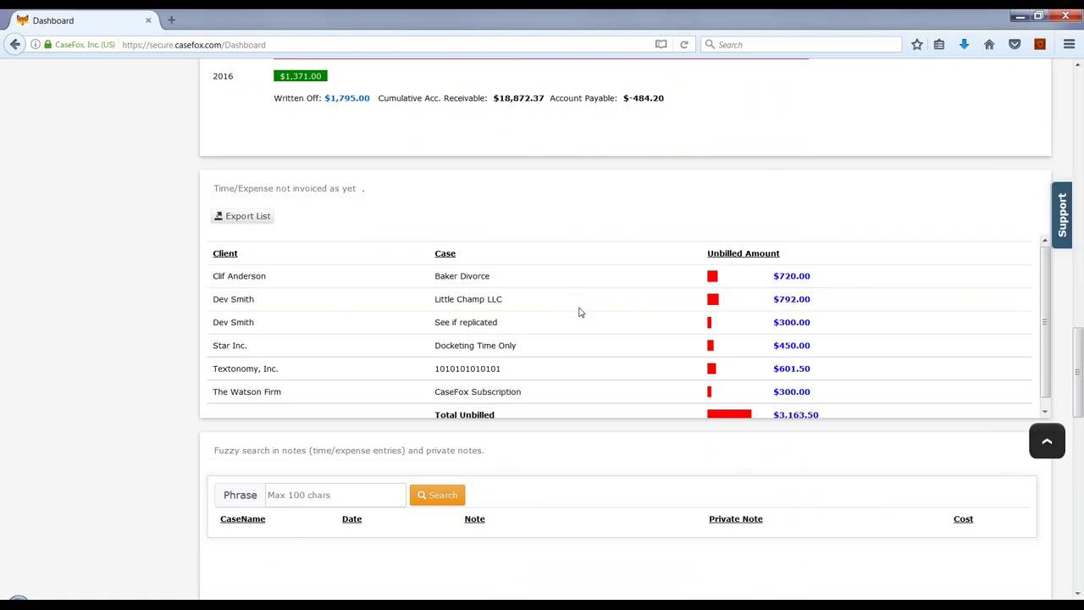
{"action": "left_click_drag", "start_coordinate": [811, 281], "coordinate": [770, 278]}
{"action": "left_click", "coordinate": [812, 282]}
{"action": "left_click_drag", "start_coordinate": [777, 393], "coordinate": [812, 397]}
{"action": "left_click", "coordinate": [818, 357]}
{"action": "left_click_drag", "start_coordinate": [1081, 364], "coordinate": [1081, 94]}
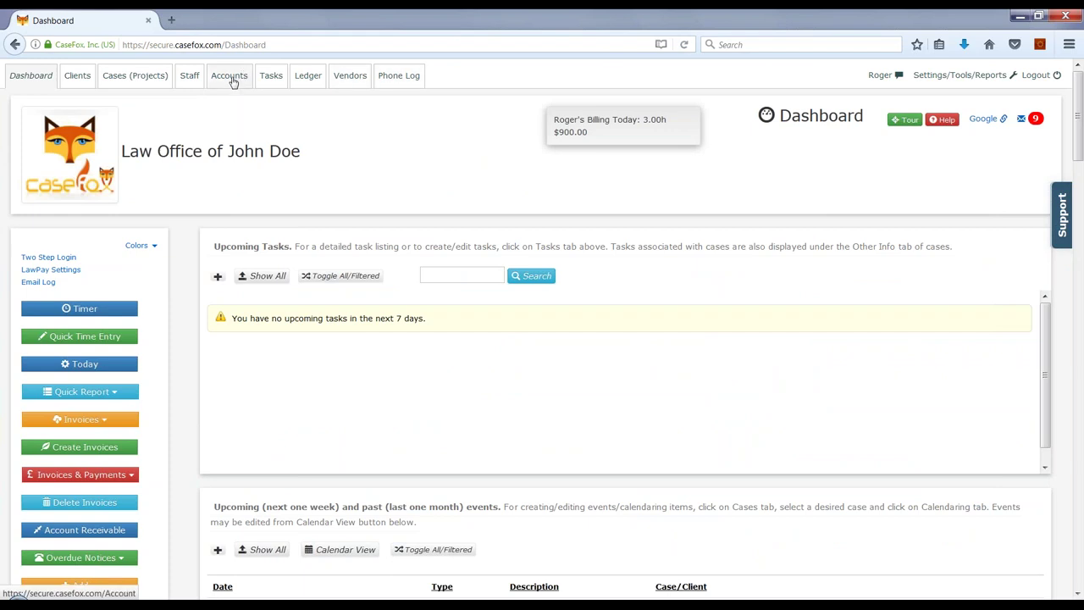
Step: View the firm's trust and operating accounts, and open the form for adding a new task
{"action": "left_click", "coordinate": [229, 76]}
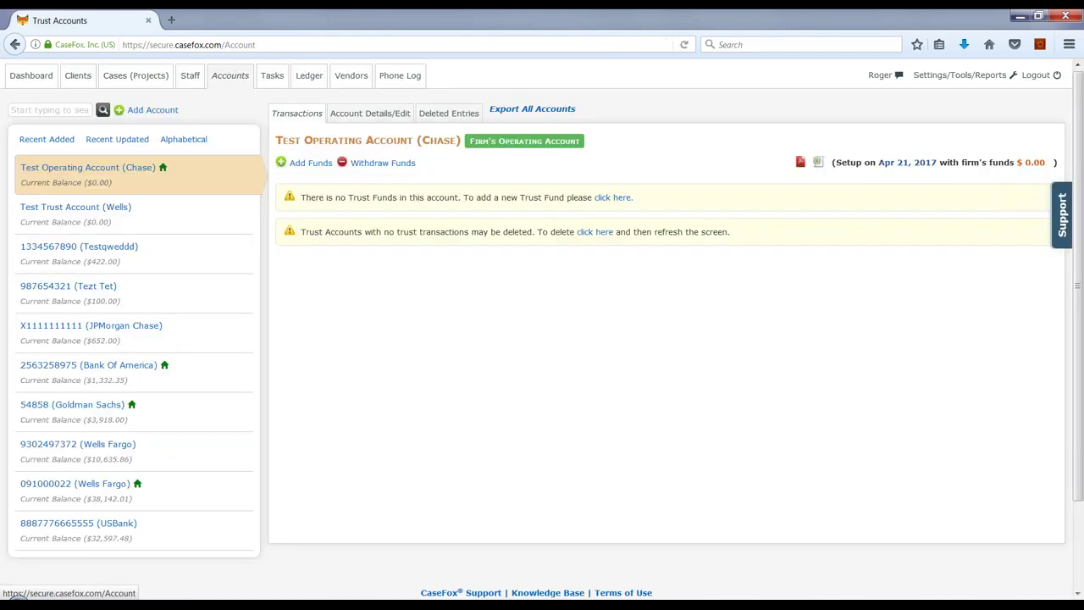
{"action": "left_click", "coordinate": [272, 76]}
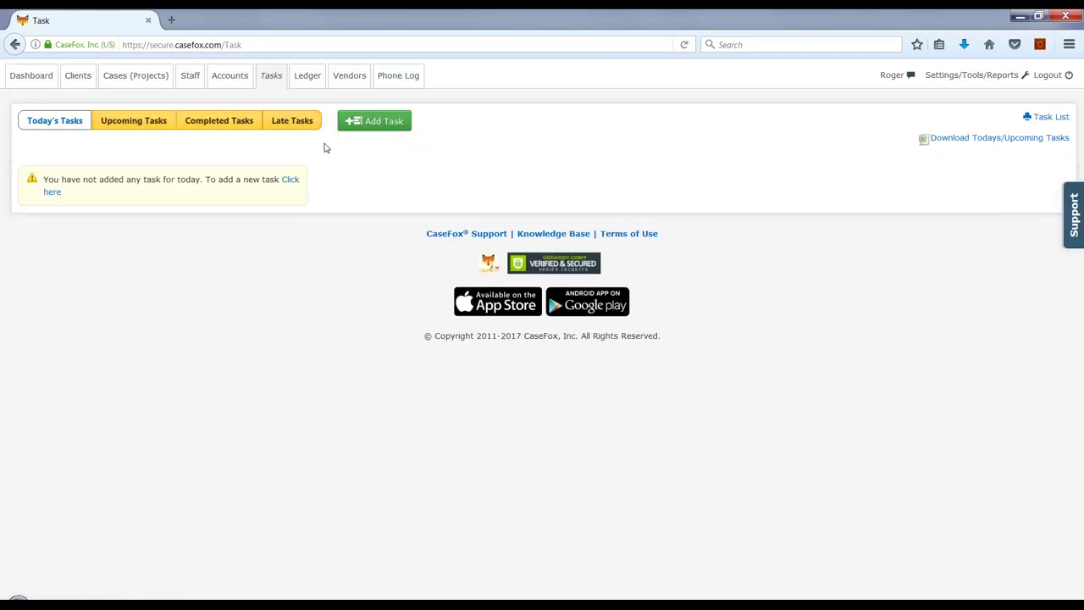
{"action": "left_click", "coordinate": [375, 123]}
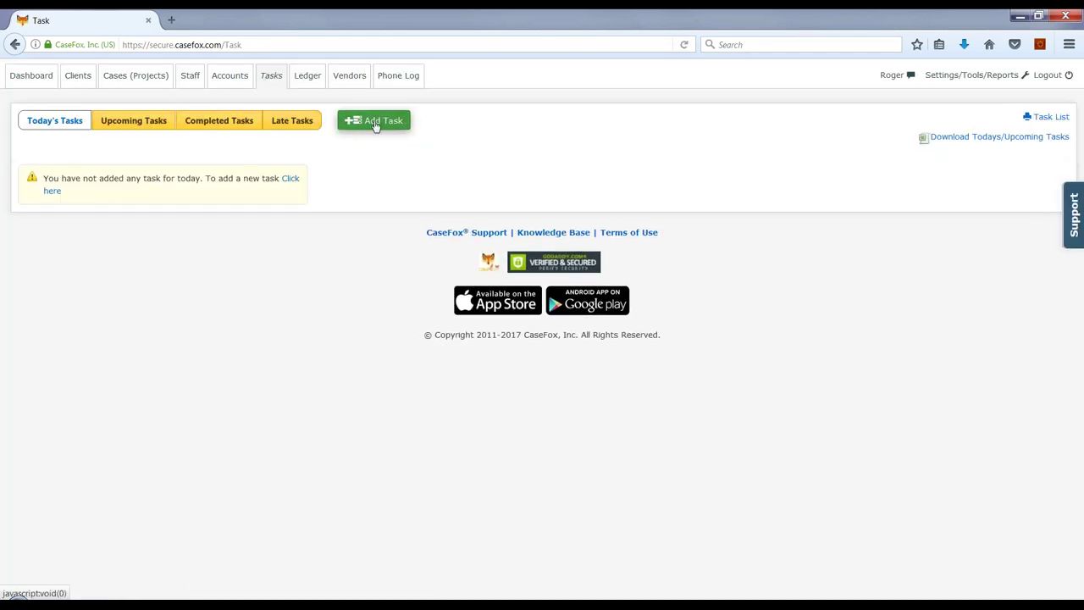
{"action": "left_click", "coordinate": [230, 240]}
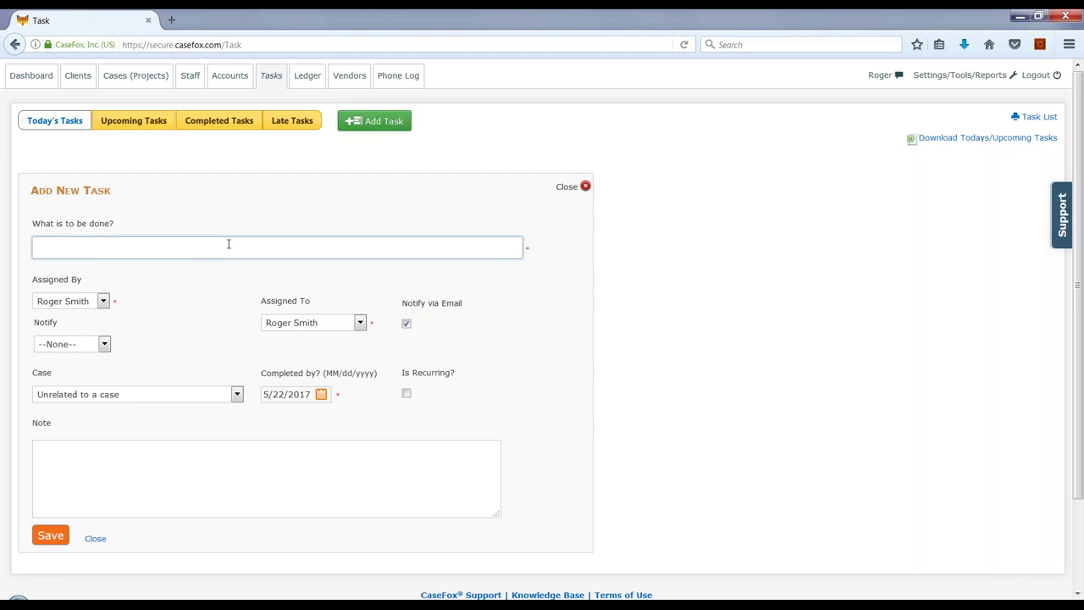
Step: Examine the completed tasks listed per staff member, and view the vendor invoices
{"action": "left_click", "coordinate": [218, 121]}
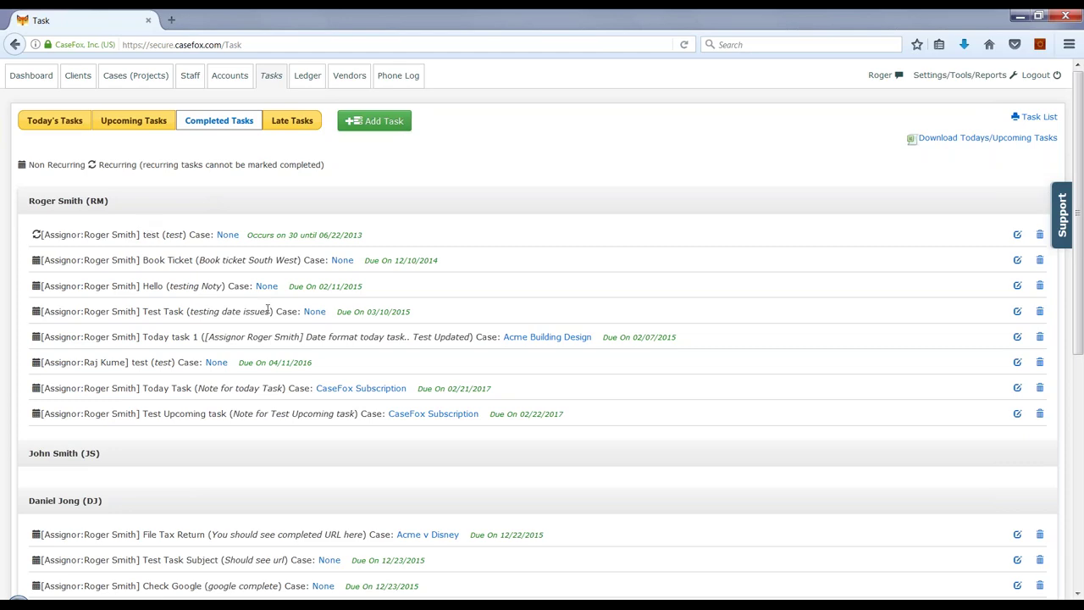
{"action": "scroll", "coordinate": [1081, 193], "scroll_direction": "down", "scroll_amount": 6}
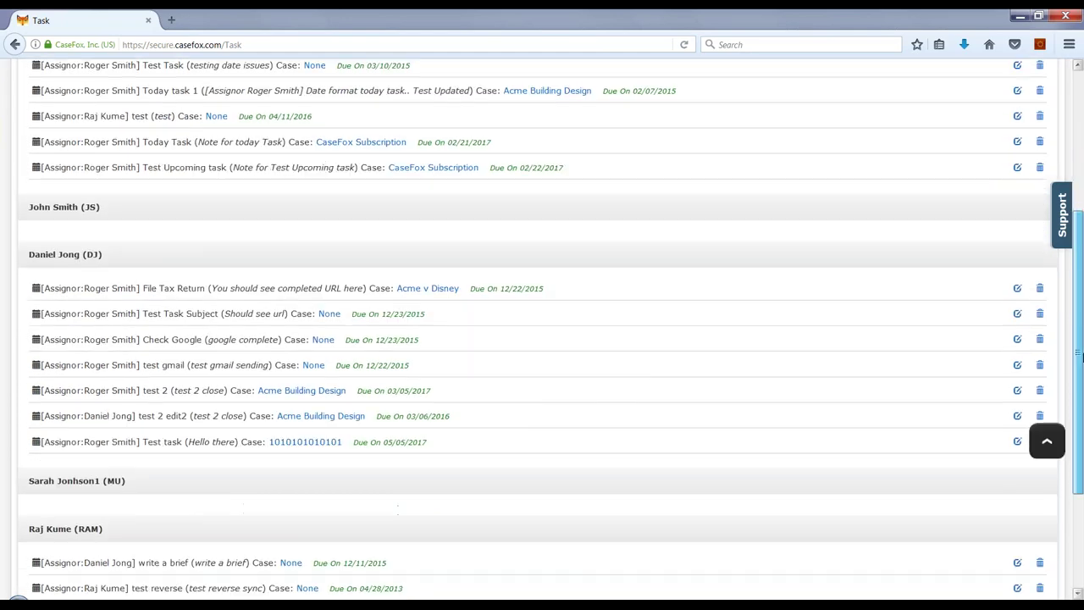
{"action": "scroll", "coordinate": [1082, 286], "scroll_direction": "up", "scroll_amount": 6}
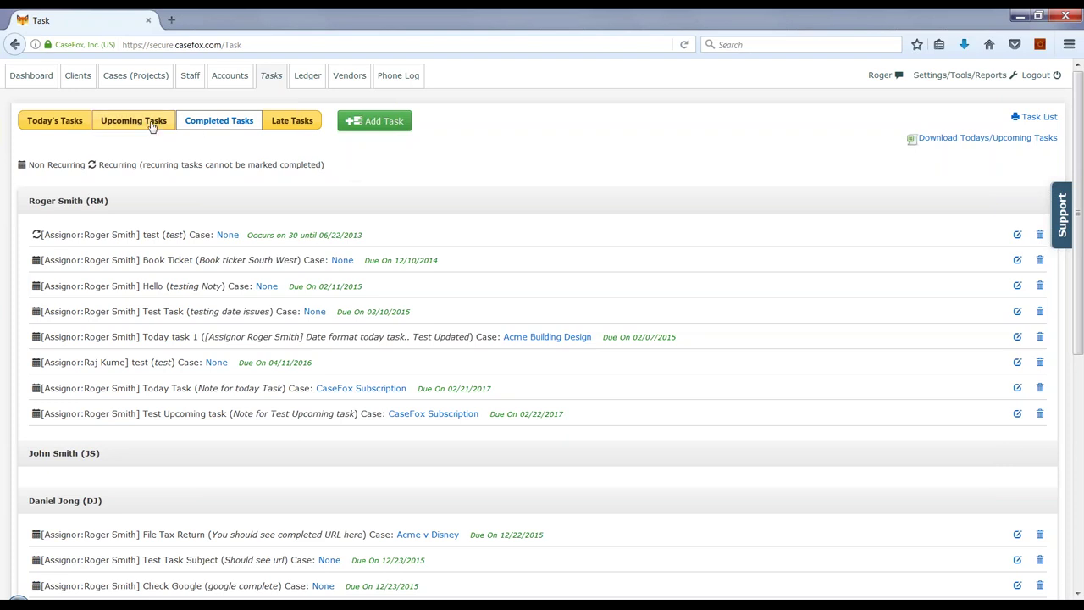
{"action": "left_click", "coordinate": [347, 81]}
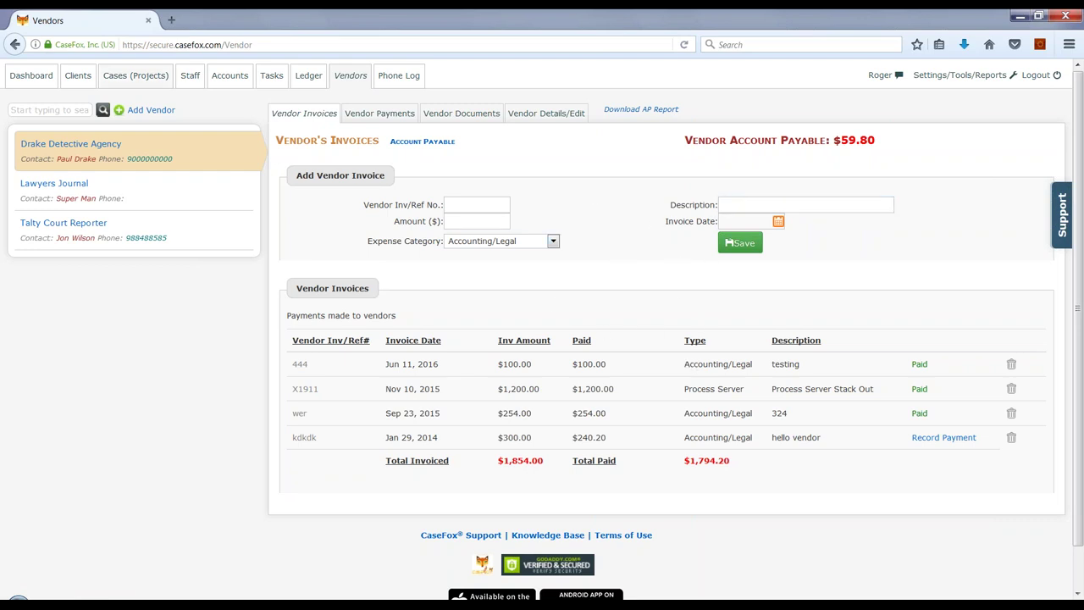
Step: Open the phone log's incoming message form, choose another staff member as its recipient, and close it without saving
{"action": "left_click", "coordinate": [393, 87]}
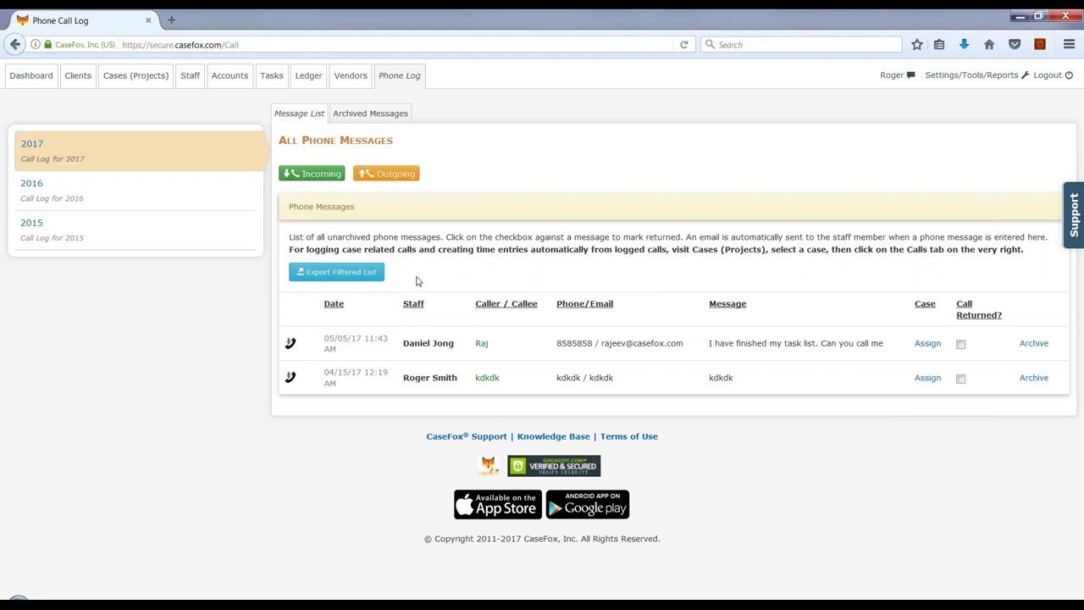
{"action": "left_click", "coordinate": [321, 180]}
{"action": "left_click", "coordinate": [545, 330]}
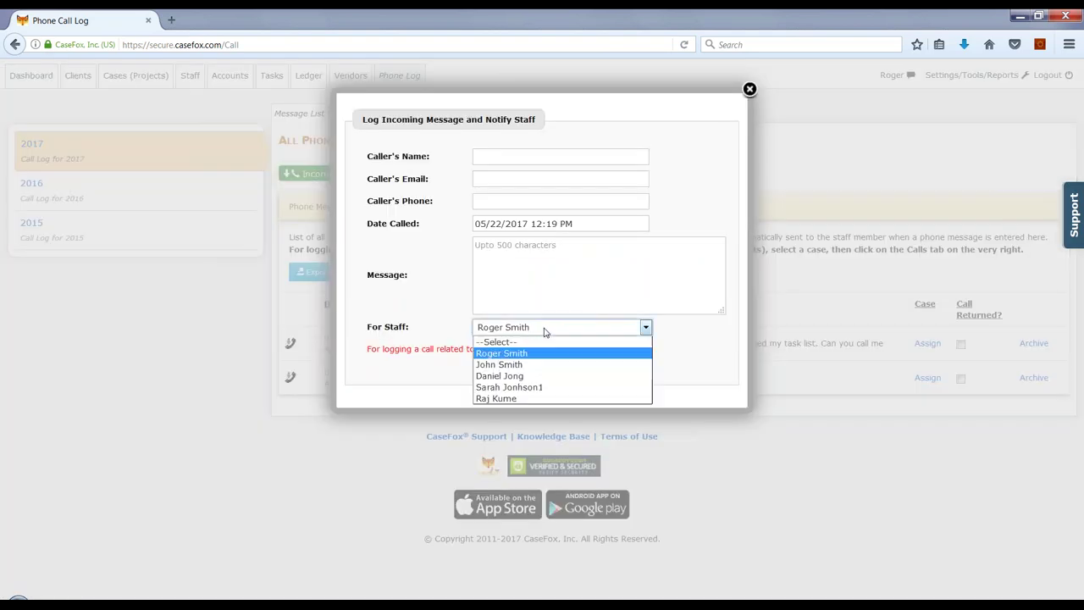
{"action": "left_click", "coordinate": [524, 364]}
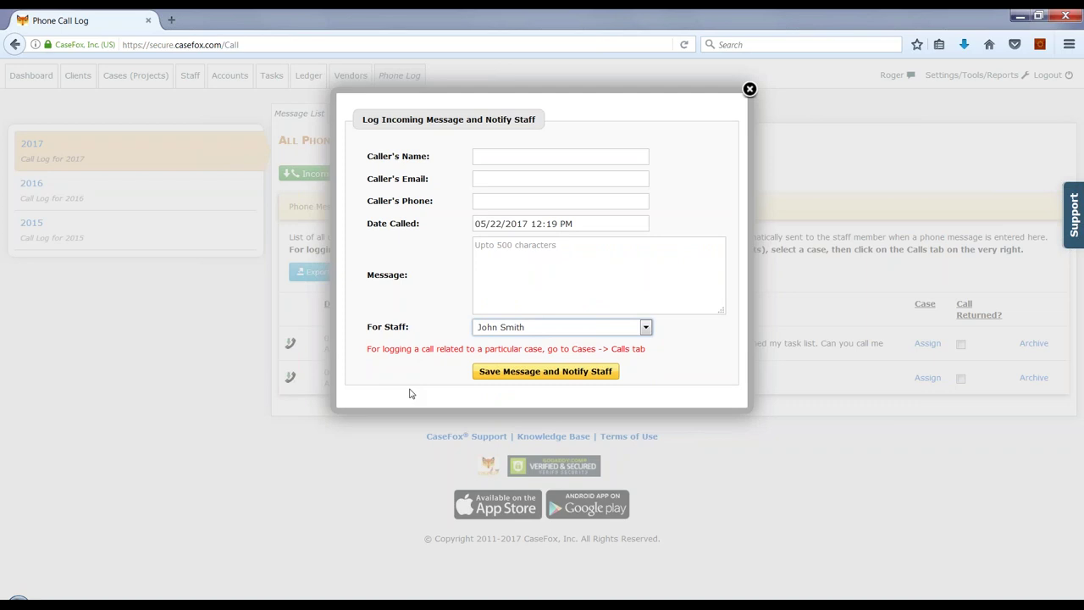
{"action": "left_click", "coordinate": [749, 89]}
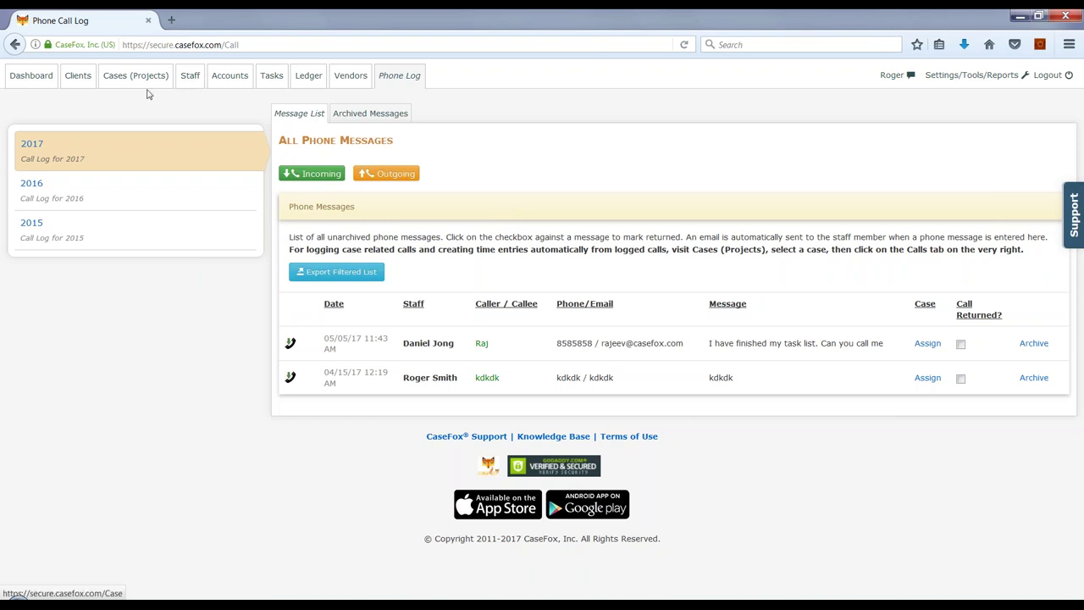
Step: Examine the first listed staff member's time entries for the cases Logo Trade Mark (CF-13) and Testing category rates (C00023)
{"action": "left_click", "coordinate": [191, 78]}
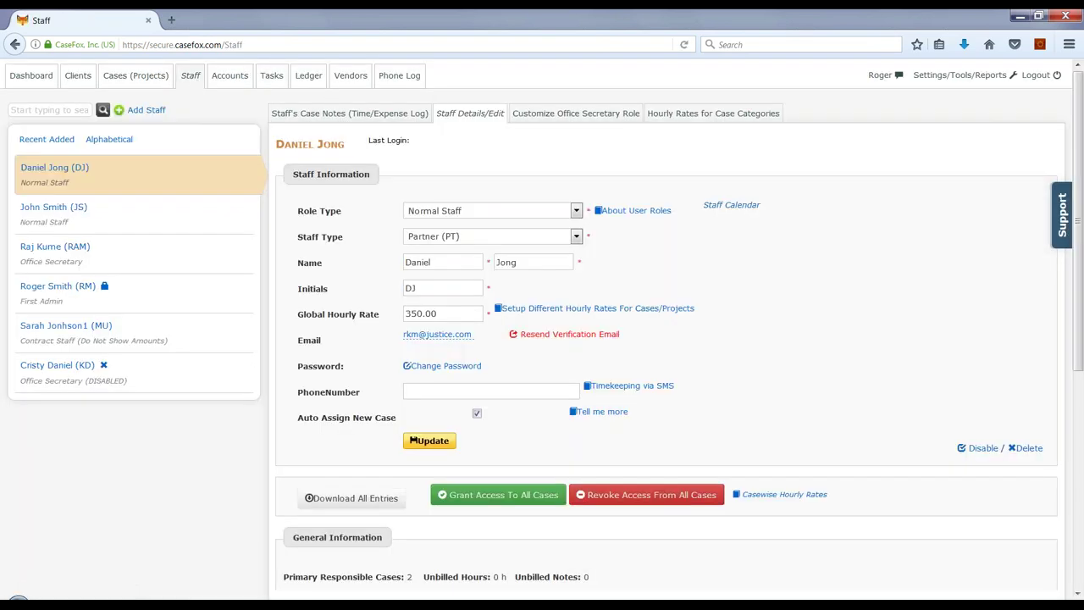
{"action": "left_click", "coordinate": [322, 119]}
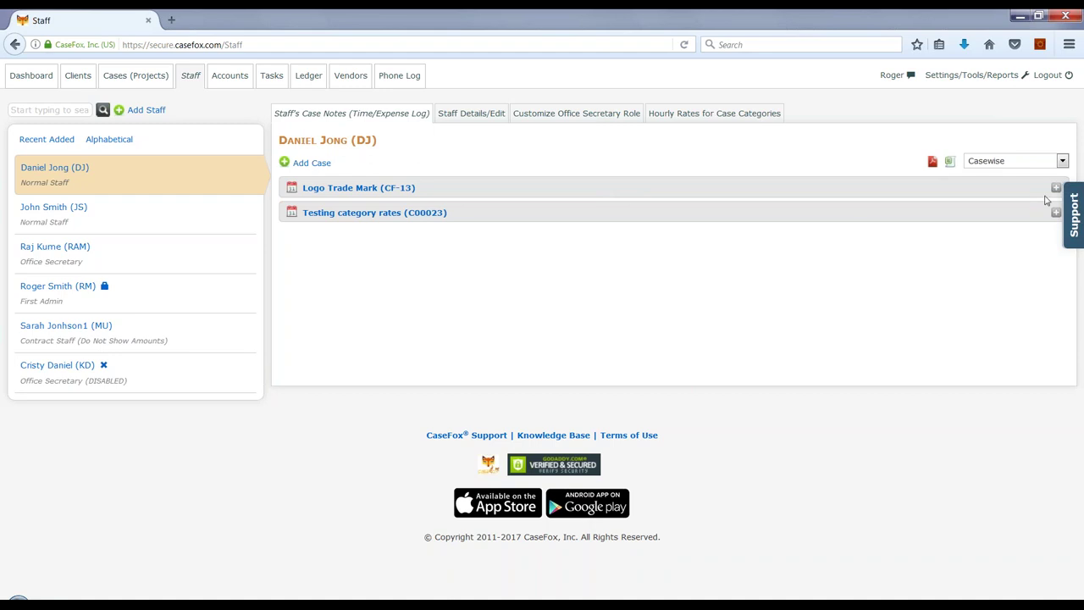
{"action": "left_click", "coordinate": [1056, 188]}
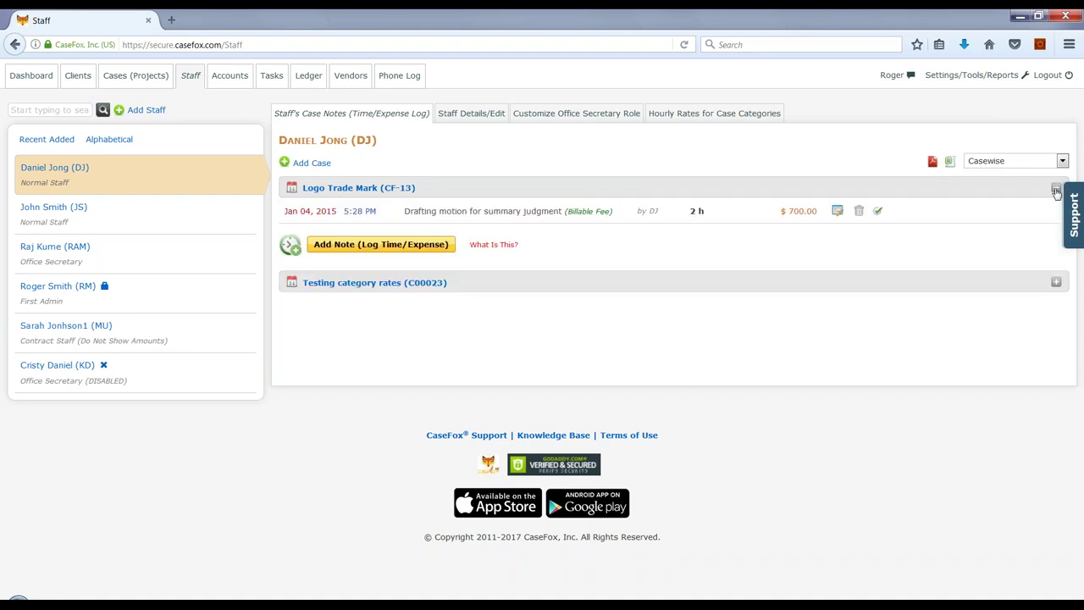
{"action": "left_click", "coordinate": [1055, 283]}
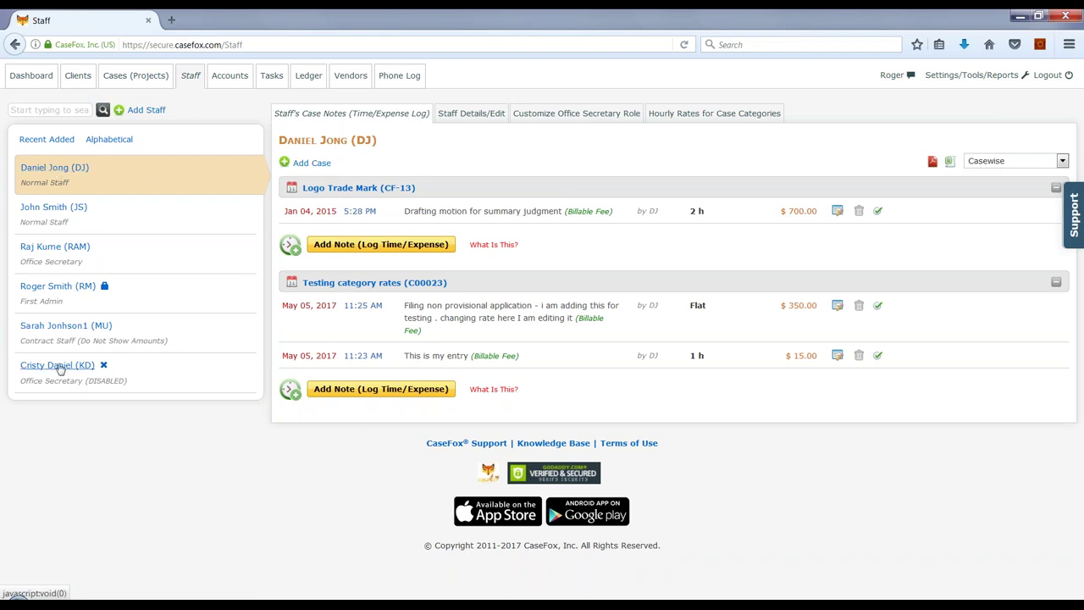
Step: Examine the first admin's case notes, expanding the time entries of the case Little Champ LLC (CF-3)
{"action": "left_click", "coordinate": [58, 290]}
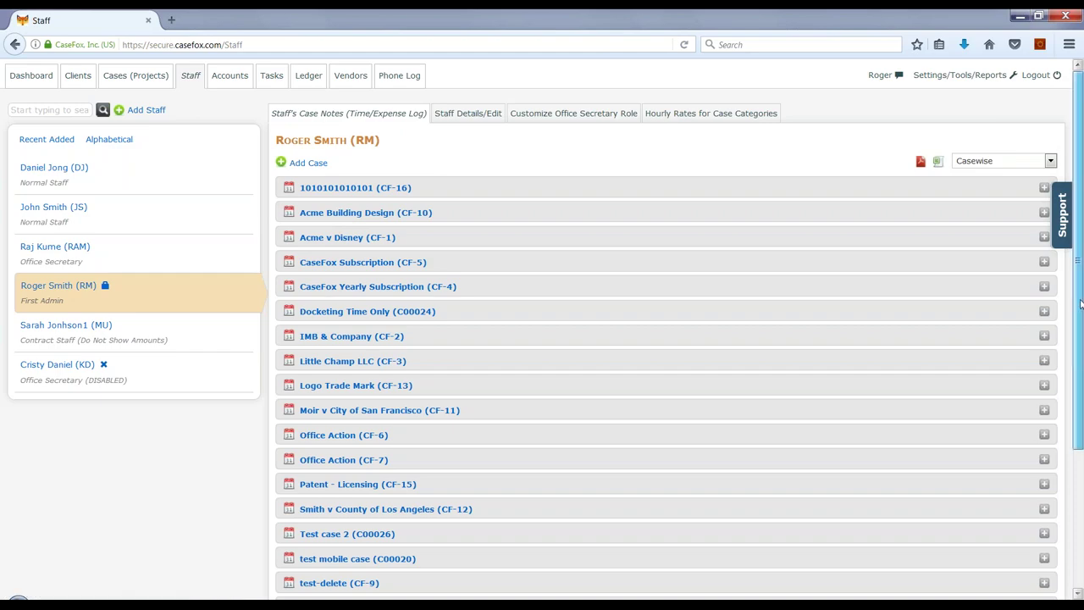
{"action": "left_click_drag", "start_coordinate": [1080, 300], "coordinate": [1082, 426]}
{"action": "left_click", "coordinate": [1047, 440]}
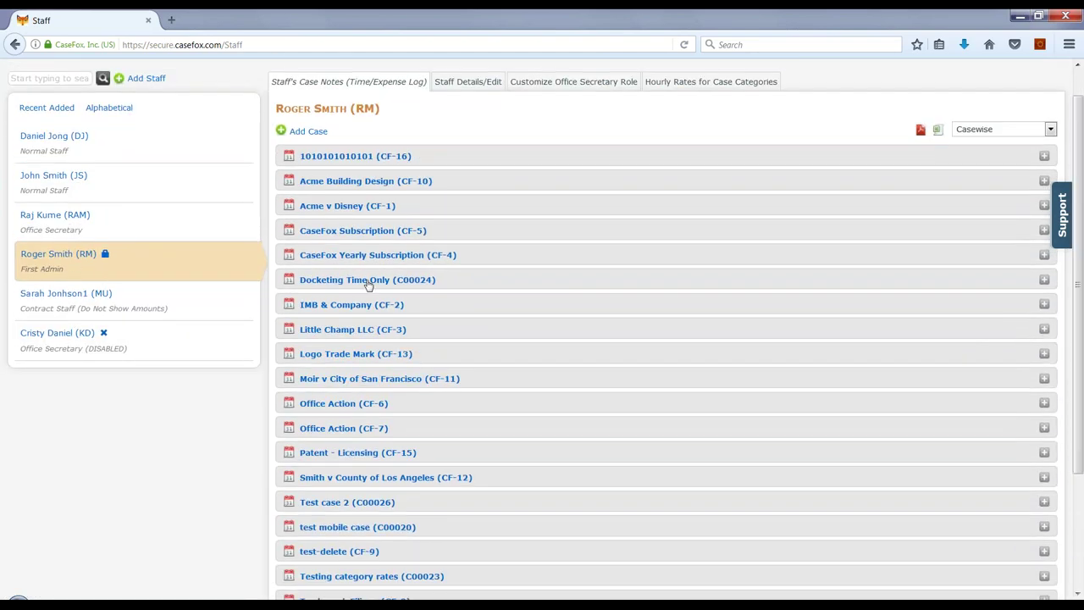
{"action": "left_click", "coordinate": [1044, 330]}
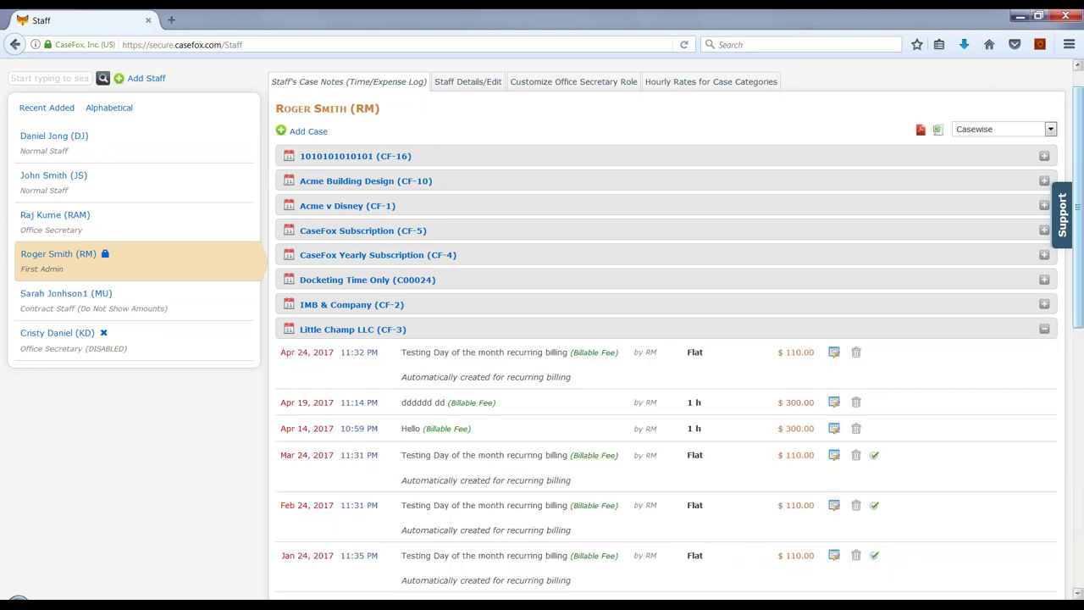
{"action": "left_click_drag", "start_coordinate": [1081, 290], "coordinate": [1082, 221]}
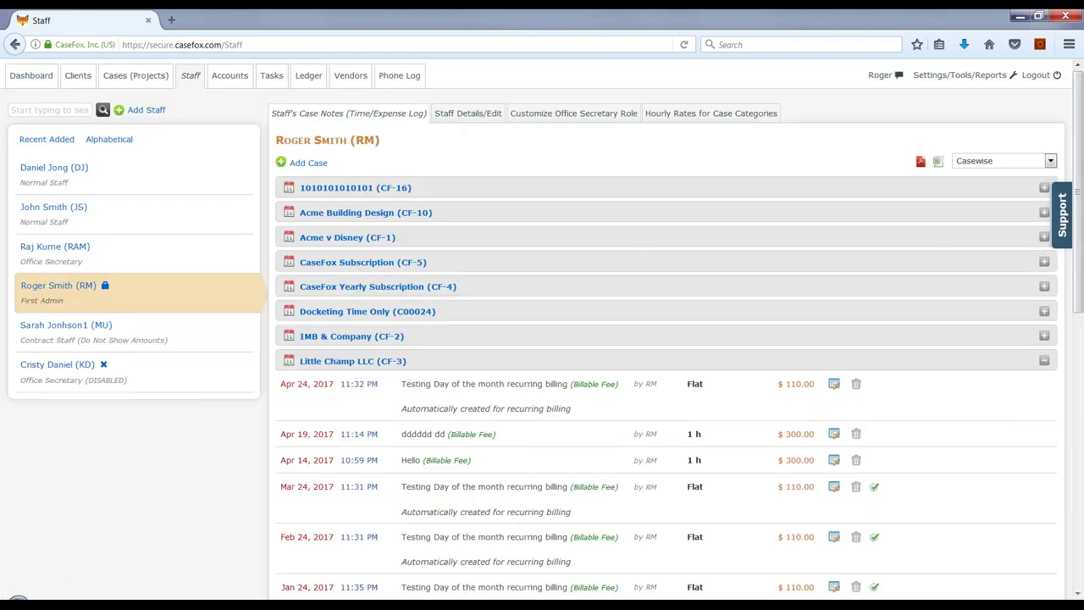
Step: View the staff details and role types of the first admin, the active office secretary and the contract staff member
{"action": "left_click", "coordinate": [467, 117]}
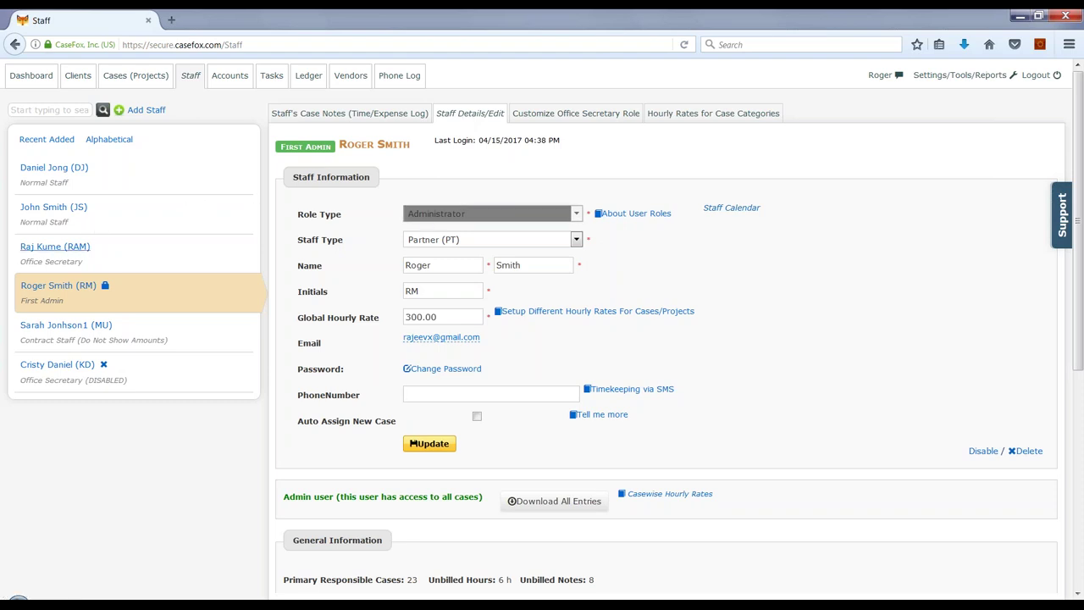
{"action": "left_click", "coordinate": [55, 246]}
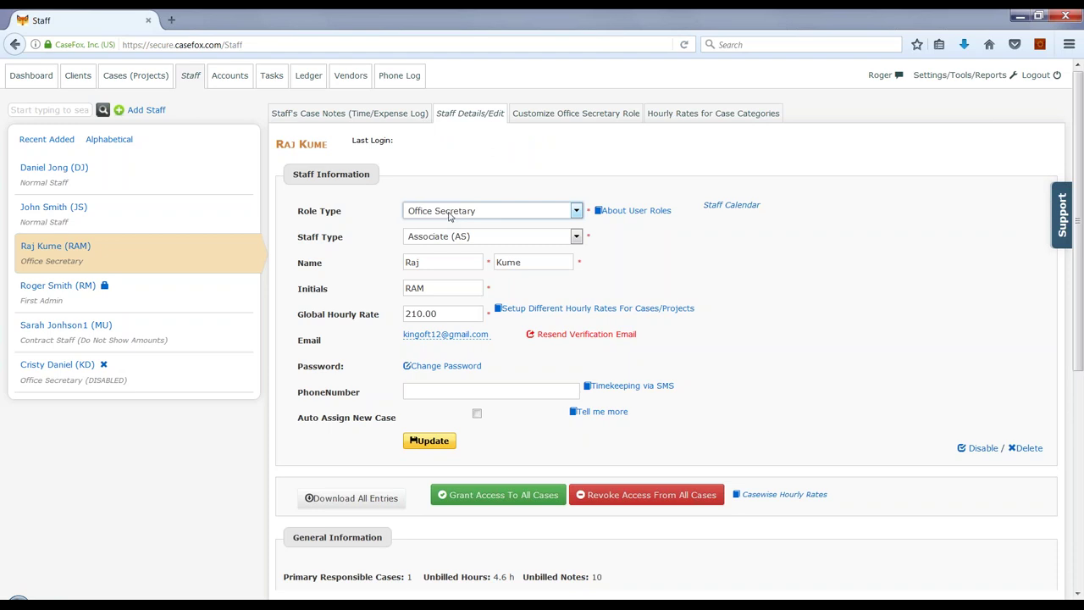
{"action": "left_click", "coordinate": [77, 328]}
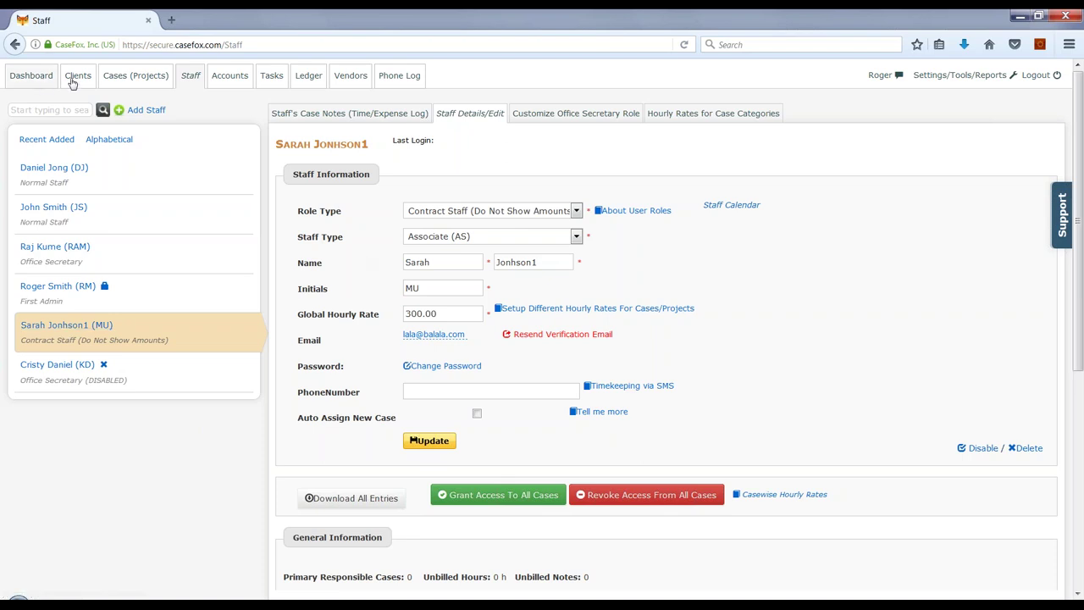
Step: Review the dashboard's events and monthly billing charts, and highlight the client meeting entry's fee in Test case 2
{"action": "left_click", "coordinate": [37, 79]}
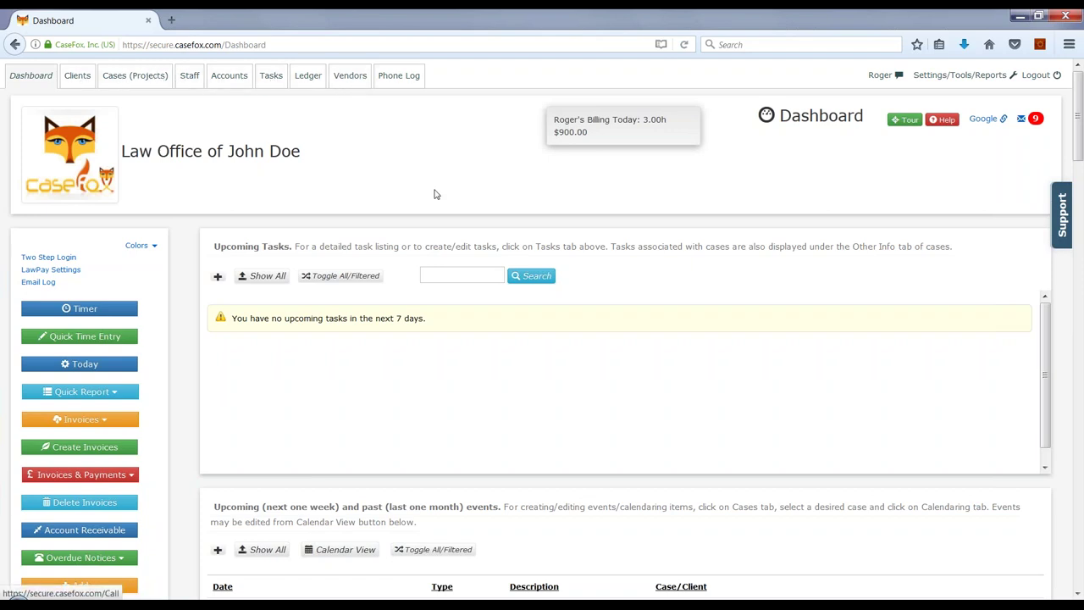
{"action": "scroll", "coordinate": [433, 199], "scroll_direction": "down", "scroll_amount": 6}
{"action": "scroll", "coordinate": [431, 206], "scroll_direction": "up", "scroll_amount": 6}
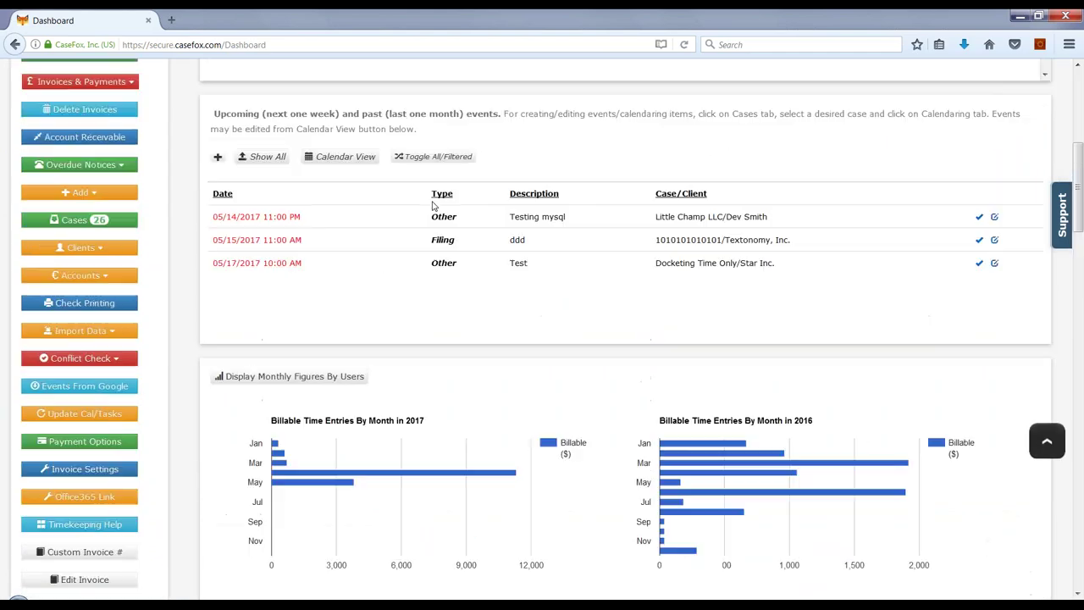
{"action": "left_click", "coordinate": [142, 76]}
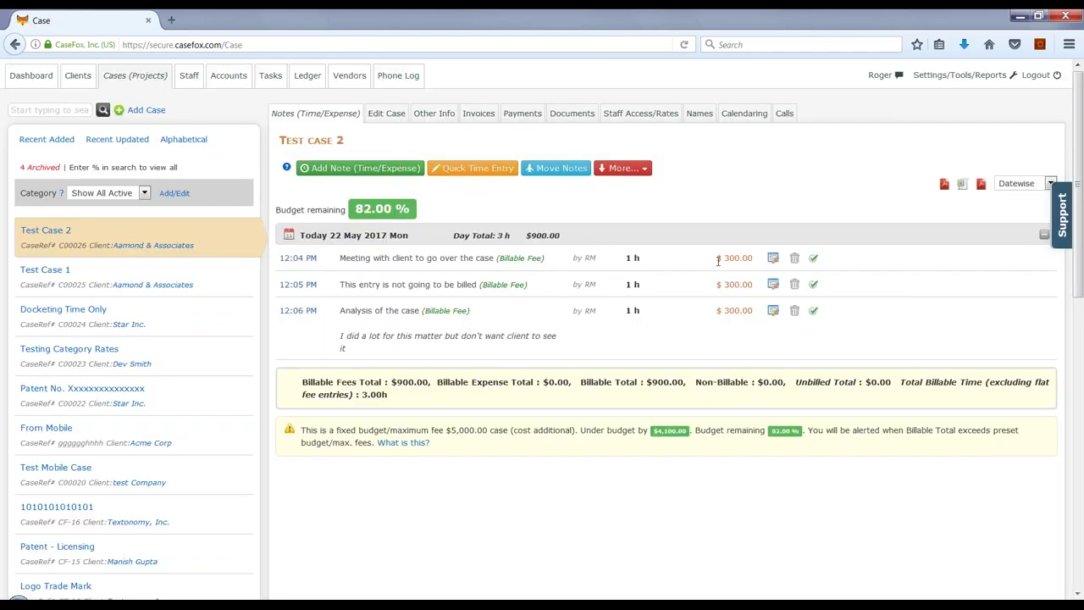
{"action": "left_click_drag", "start_coordinate": [716, 259], "coordinate": [758, 265]}
Step: Choose the Office Secretary role for the first listed staff member without saving, and examine that role's customizable permissions
{"action": "left_click", "coordinate": [188, 80]}
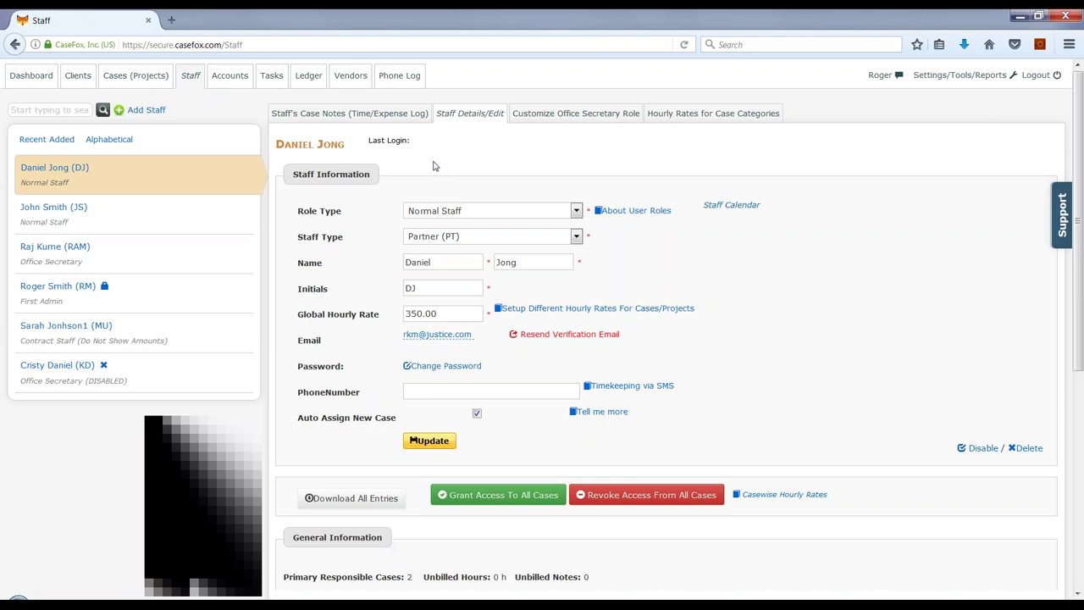
{"action": "left_click", "coordinate": [464, 216]}
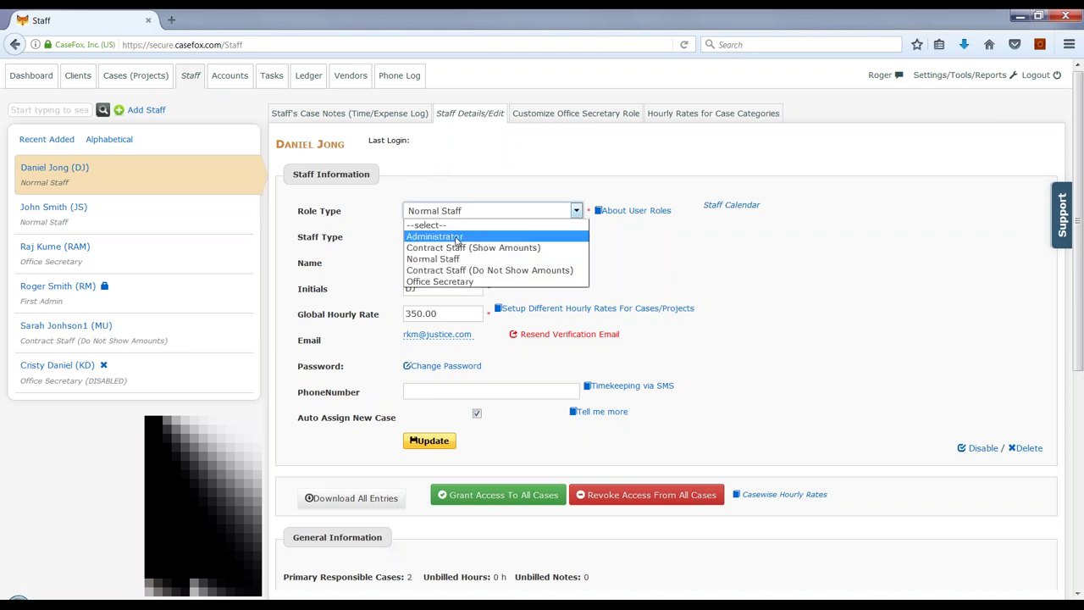
{"action": "left_click", "coordinate": [455, 284]}
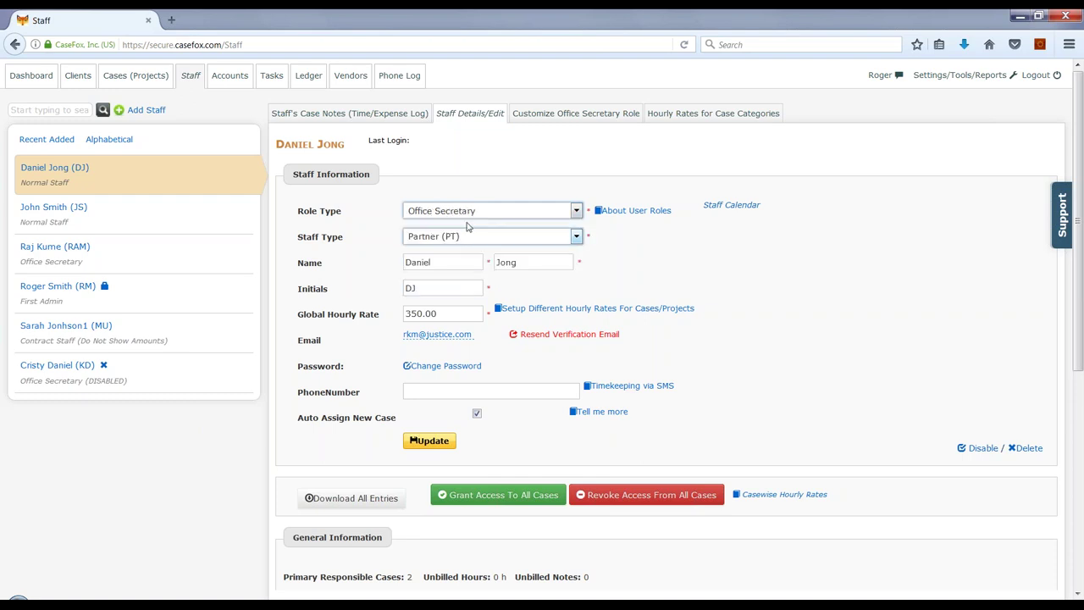
{"action": "left_click", "coordinate": [556, 115]}
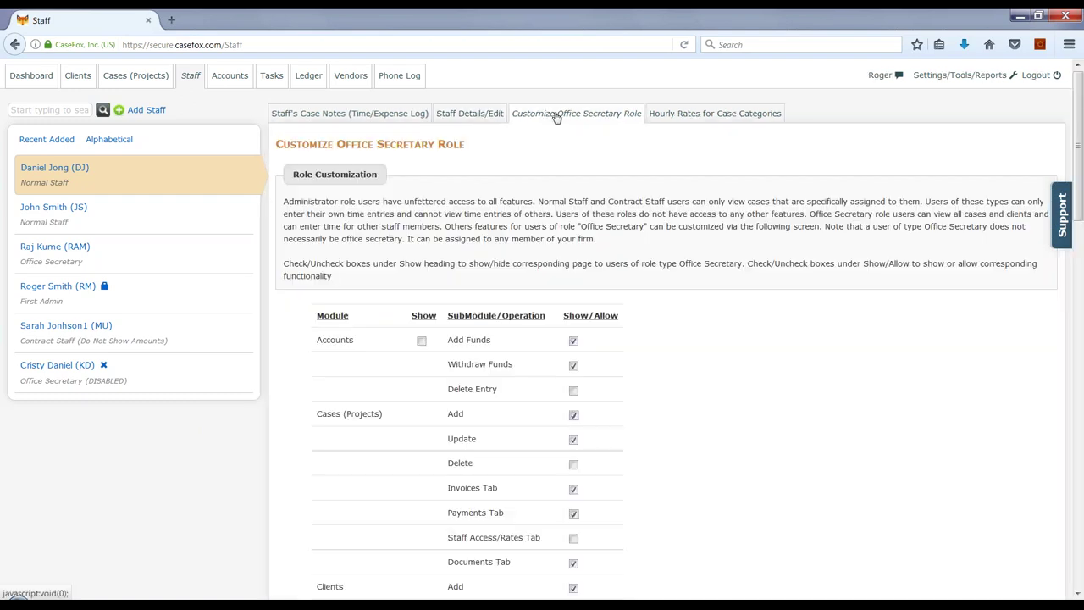
{"action": "mouse_move", "coordinate": [1079, 142]}
{"action": "left_mouse_down"}
{"action": "mouse_move", "coordinate": [1078, 476]}
{"action": "mouse_move", "coordinate": [1076, 127]}
{"action": "left_mouse_up"}
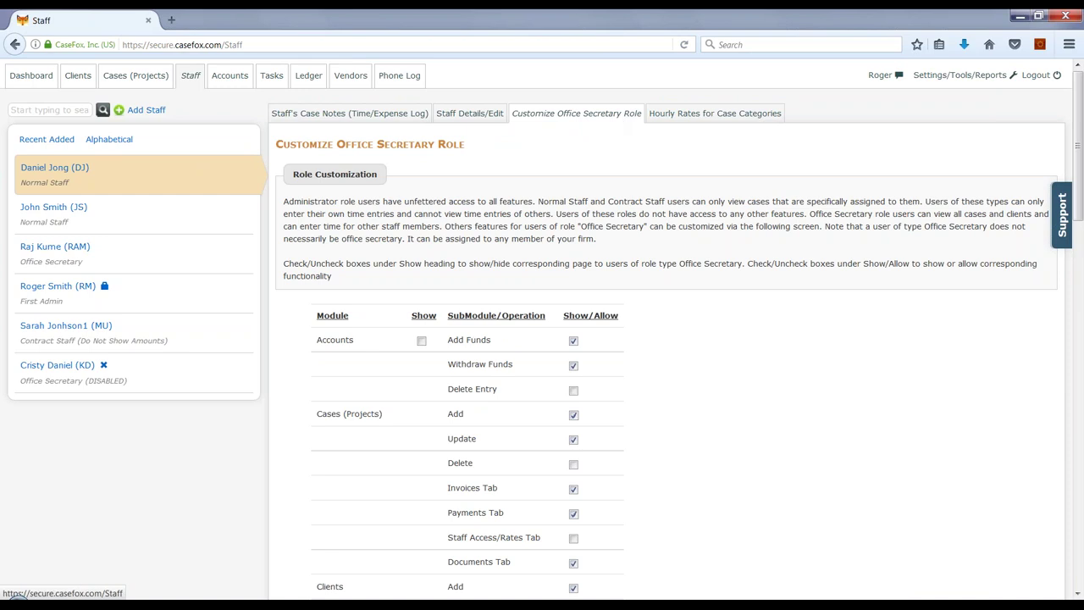
Step: Open Test case 2 for editing and set its case category to Personal Injury
{"action": "left_click", "coordinate": [137, 78]}
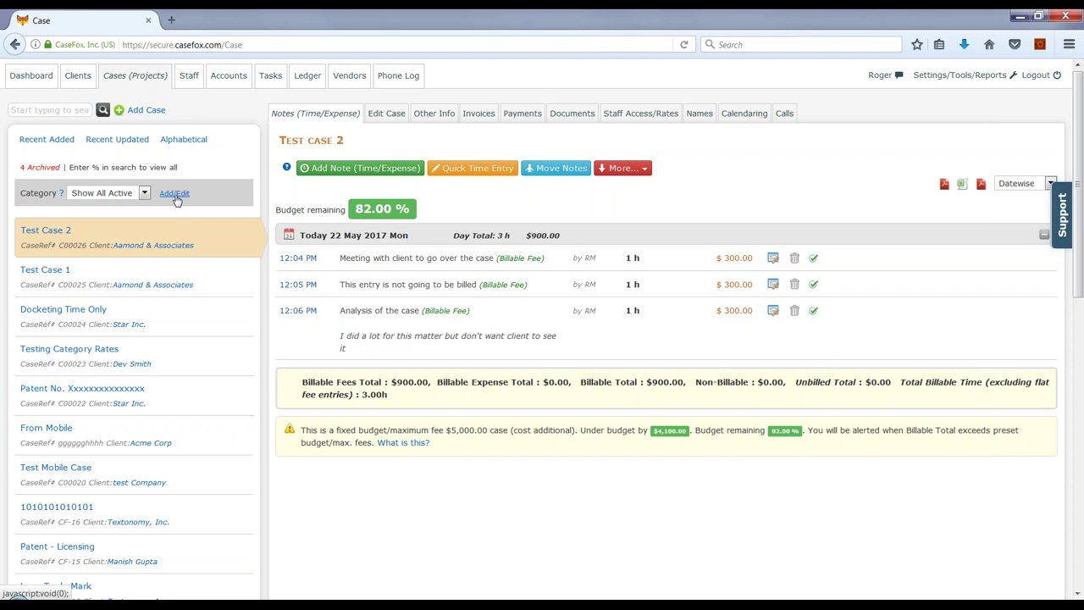
{"action": "left_click", "coordinate": [382, 119]}
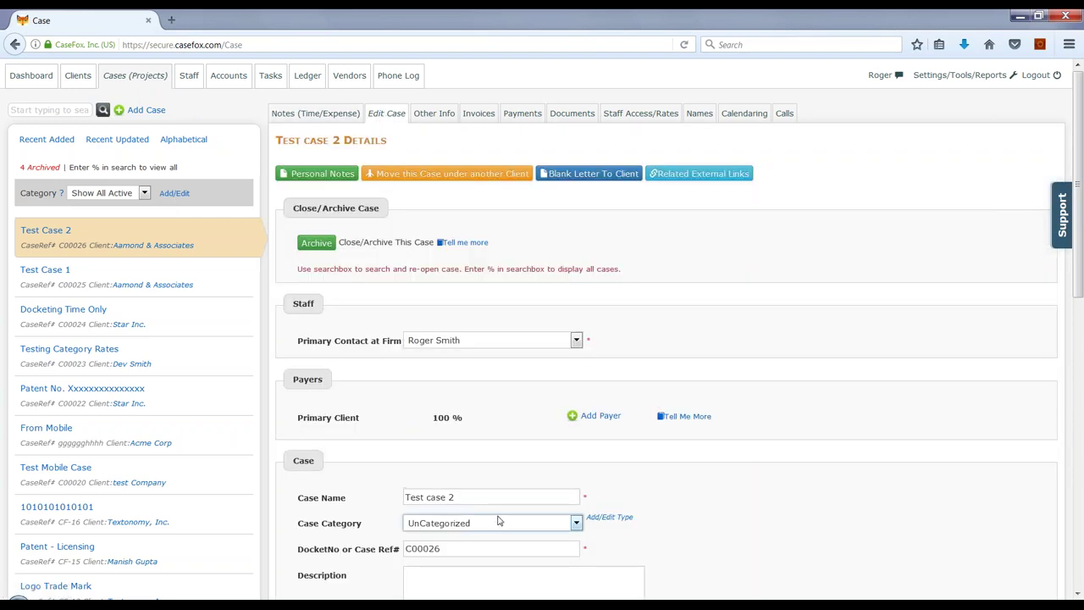
{"action": "left_click", "coordinate": [500, 522]}
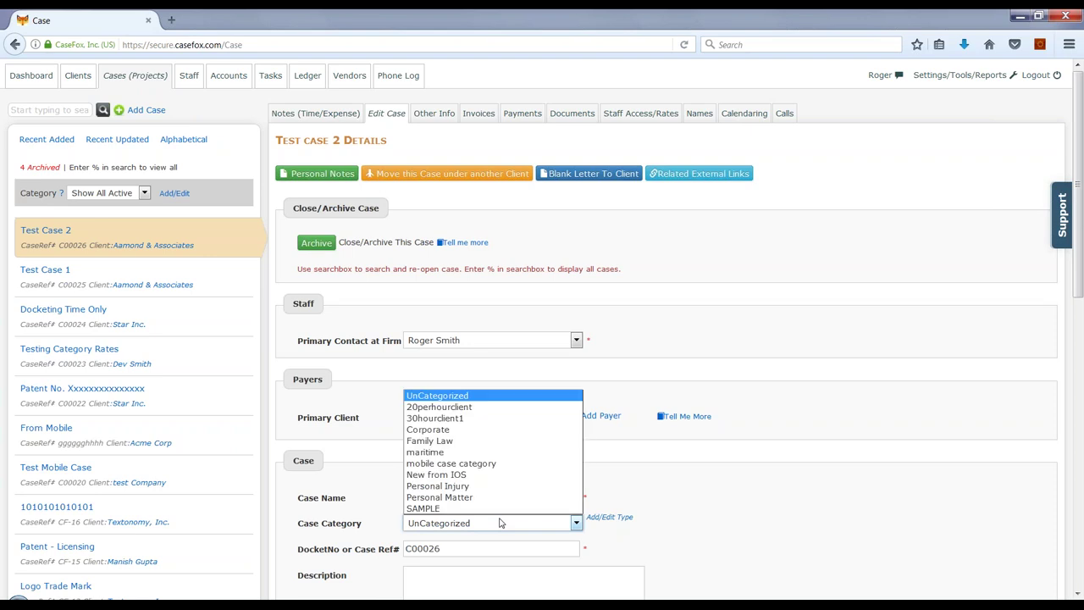
{"action": "left_click", "coordinate": [455, 487]}
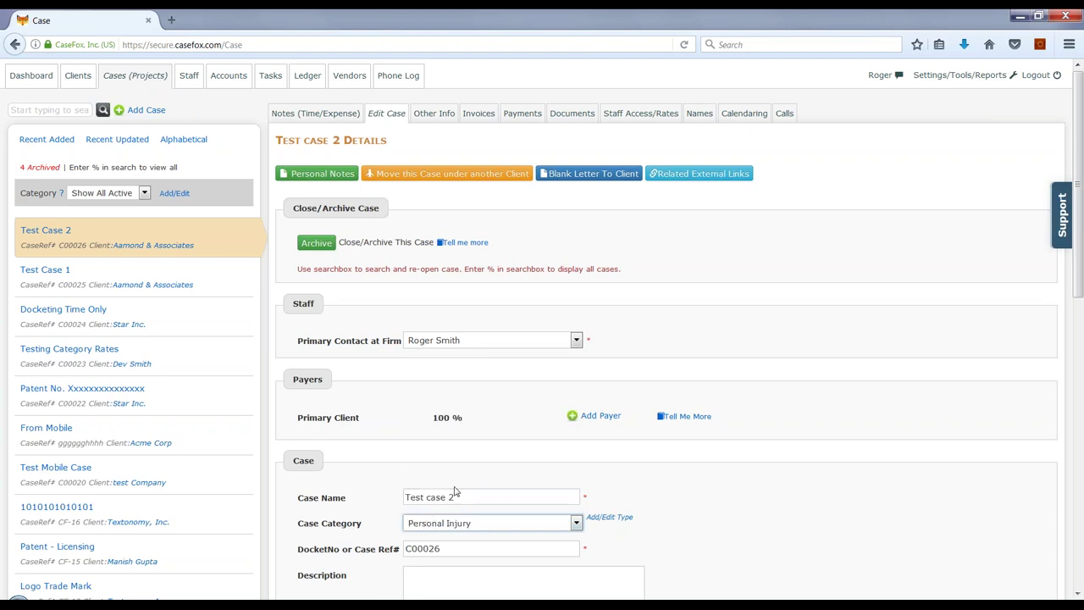
Step: Save the Test case 2 details and add a new case category named "This is my category"
{"action": "scroll", "coordinate": [762, 381], "scroll_direction": "down", "scroll_amount": 6}
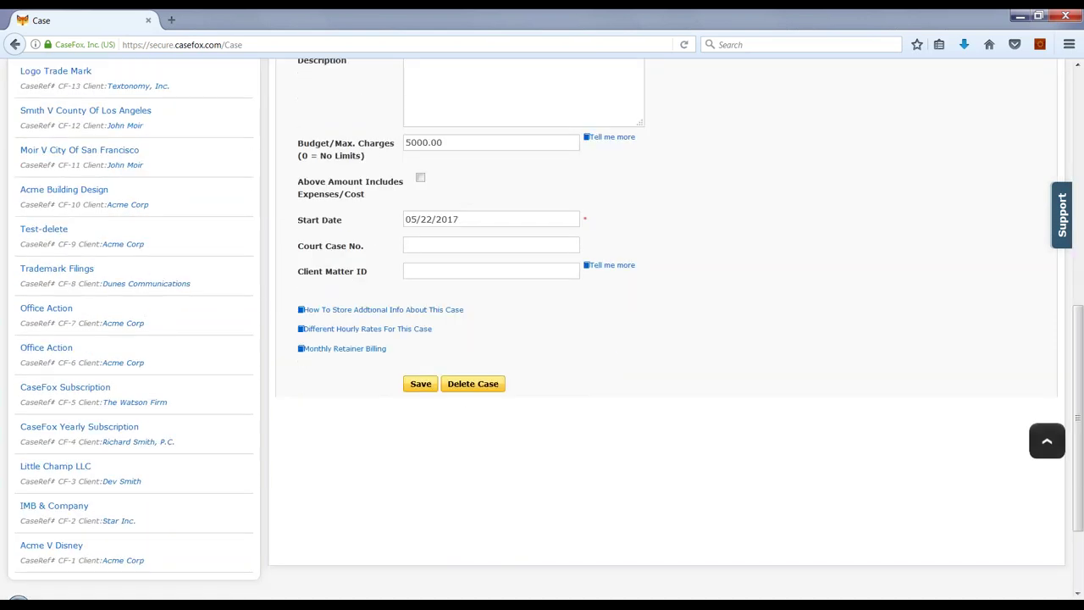
{"action": "left_click", "coordinate": [421, 383]}
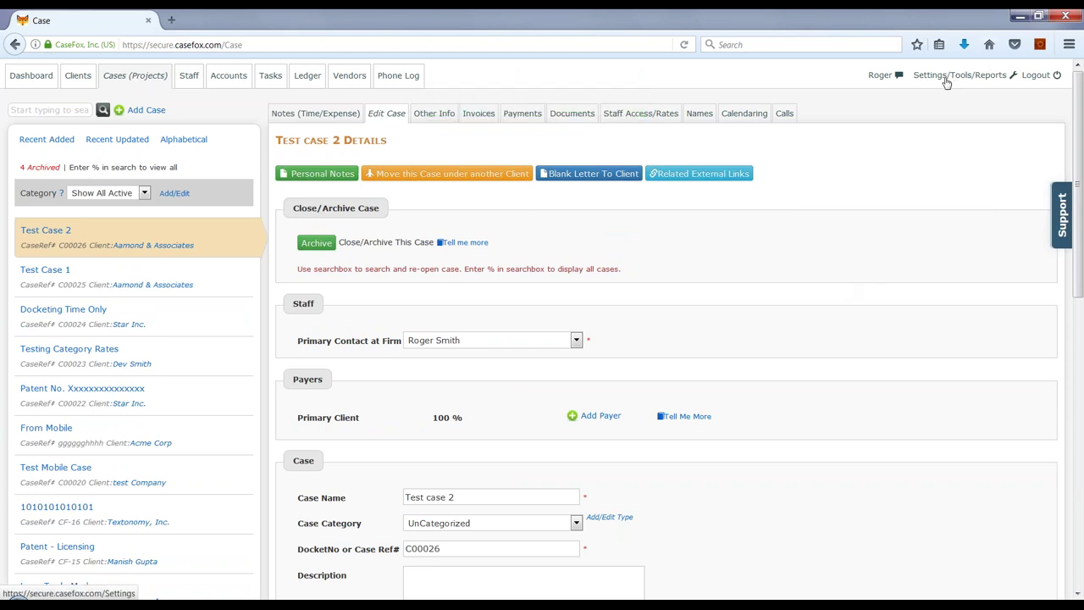
{"action": "left_click", "coordinate": [174, 194]}
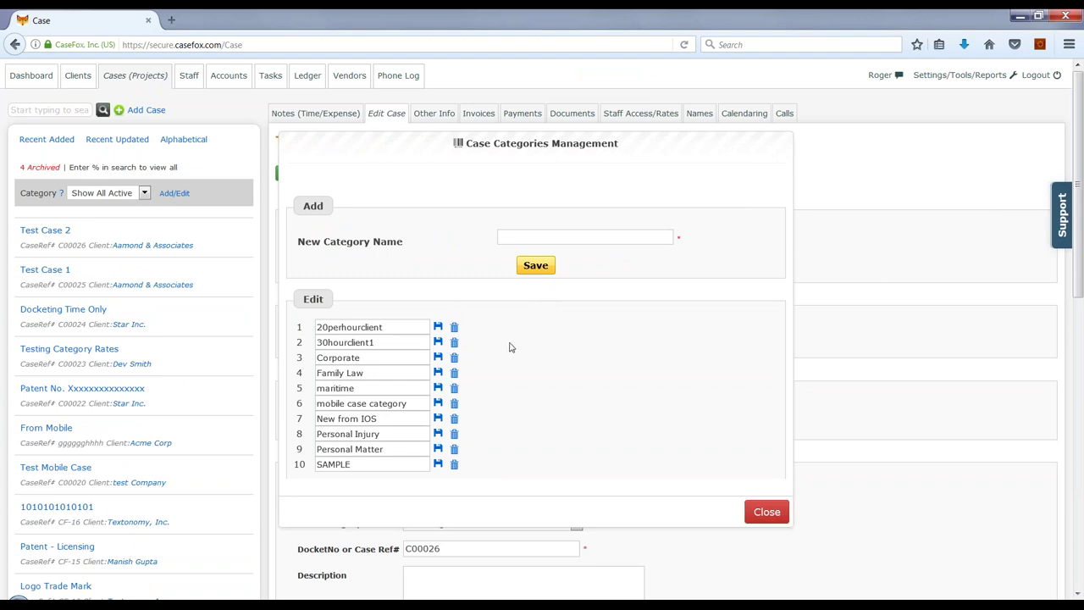
{"action": "left_click", "coordinate": [532, 236]}
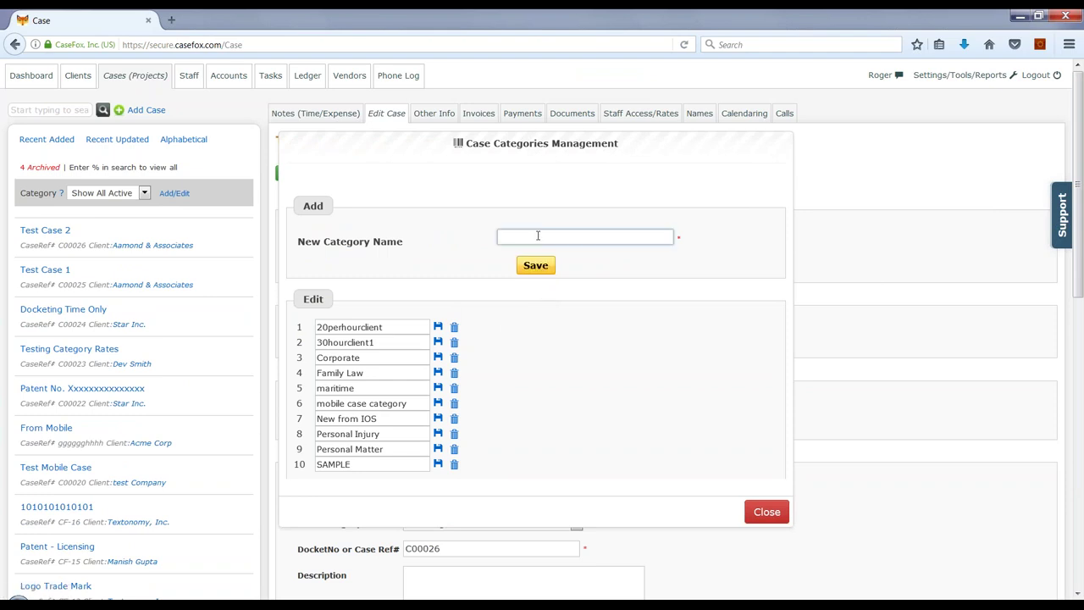
{"action": "type", "text": "This is my category"}
{"action": "left_click", "coordinate": [532, 264]}
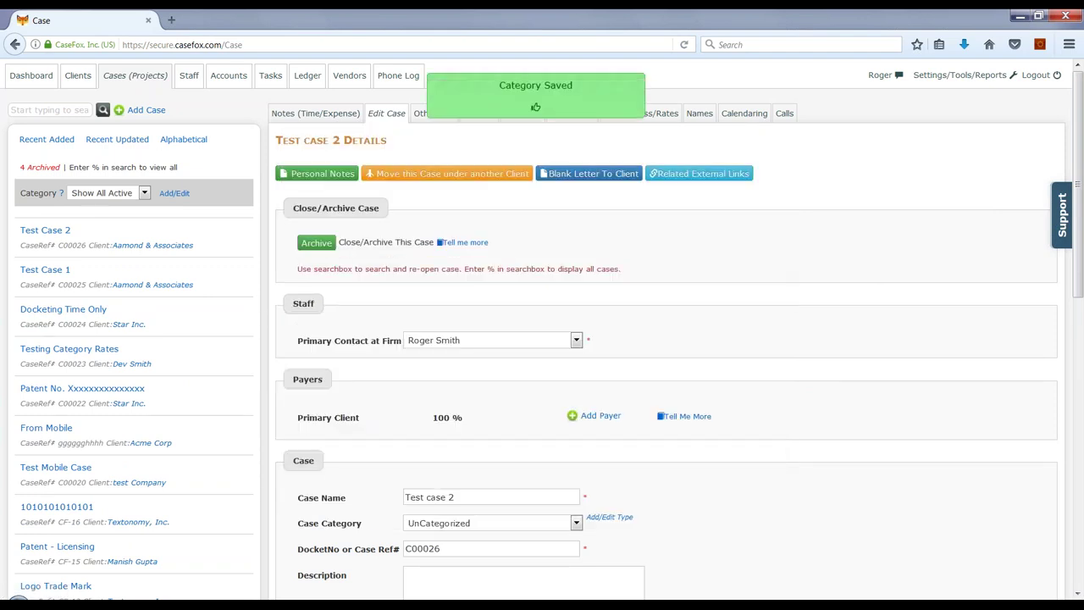
Step: Review the case categories list, highlight the "This is my category" entry, and close the list
{"action": "left_click", "coordinate": [174, 194]}
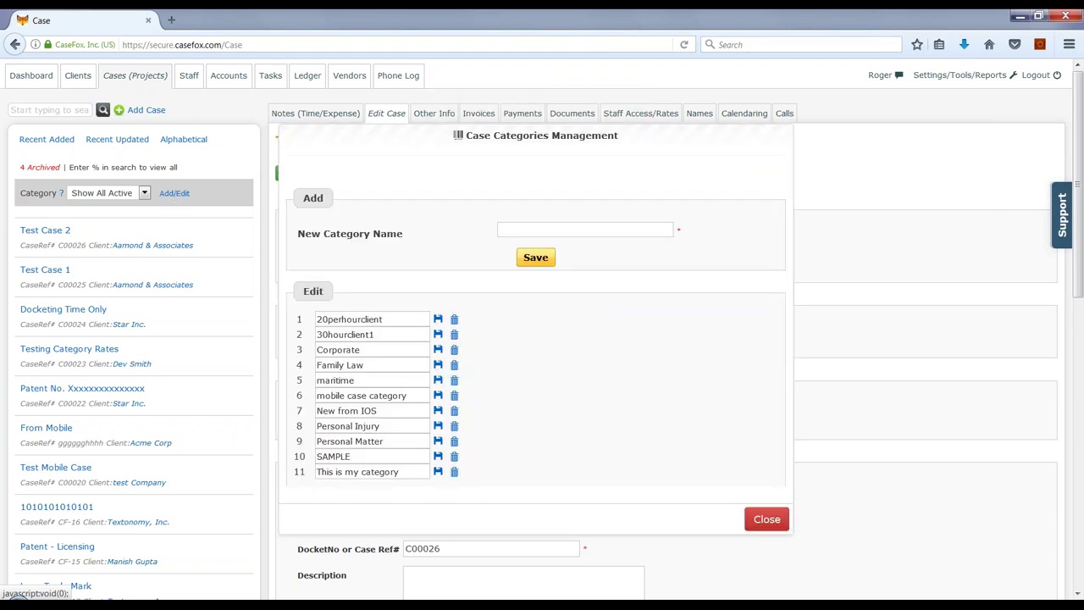
{"action": "left_click_drag", "start_coordinate": [400, 473], "coordinate": [298, 479]}
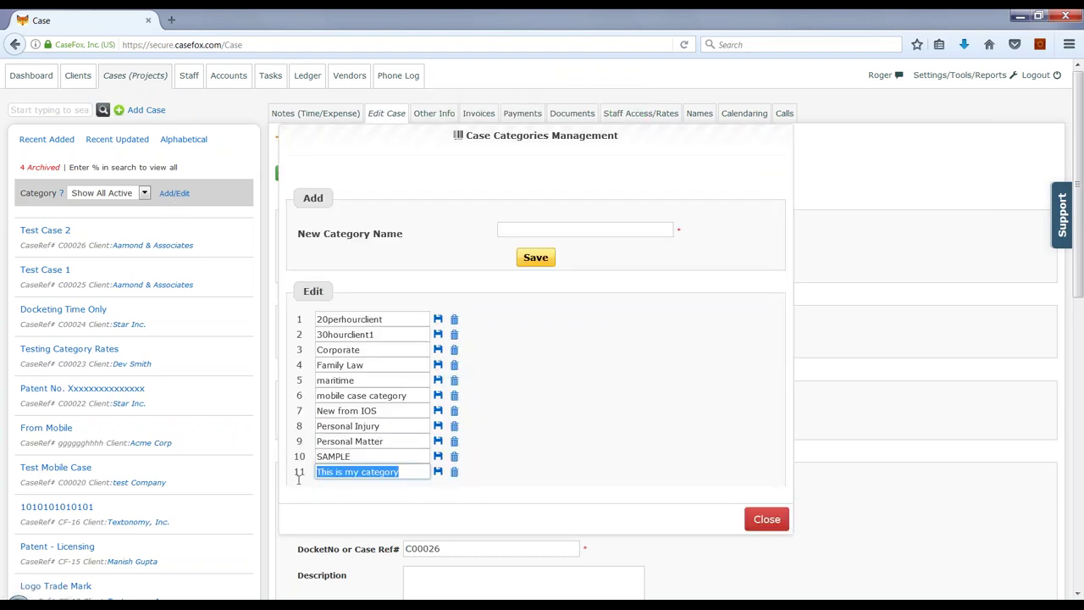
{"action": "left_click", "coordinate": [520, 497]}
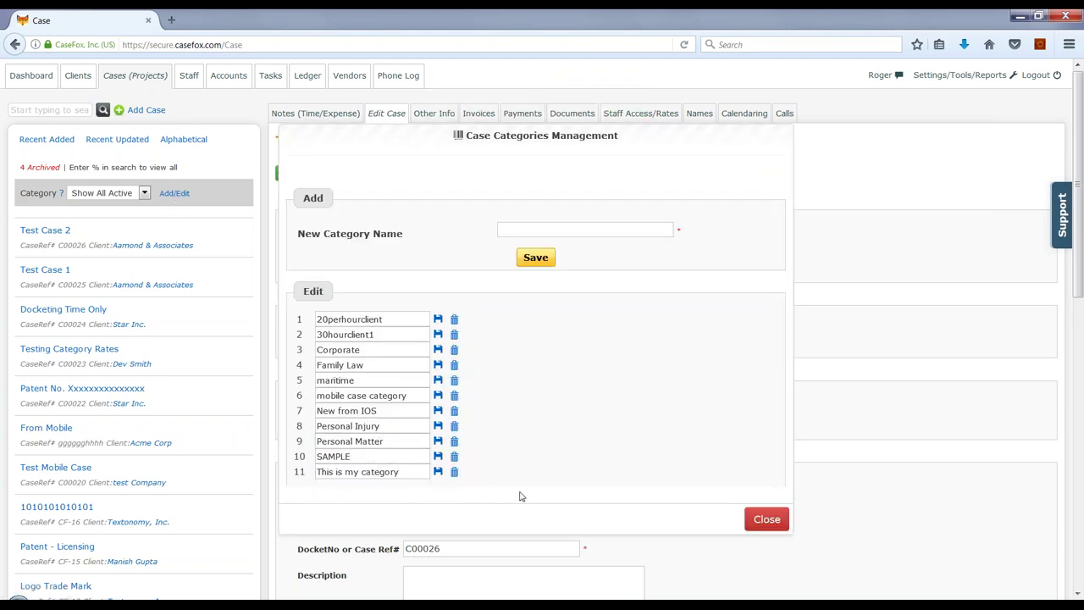
{"action": "left_click", "coordinate": [768, 519]}
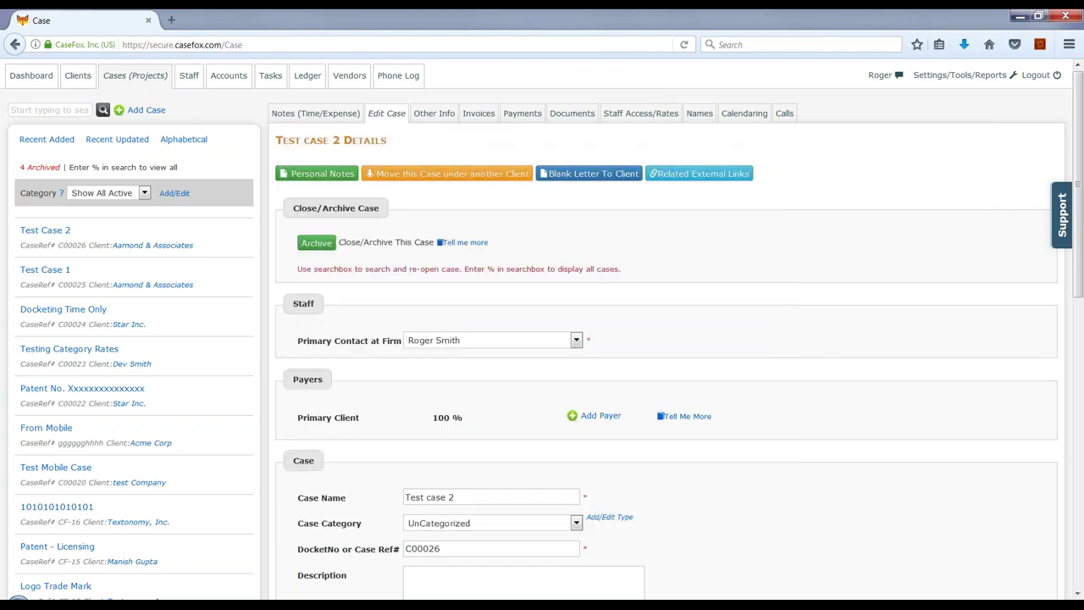
Step: View the cases grouped under Aamond & Associates and the time entries recorded in Test case 2
{"action": "left_click", "coordinate": [81, 78]}
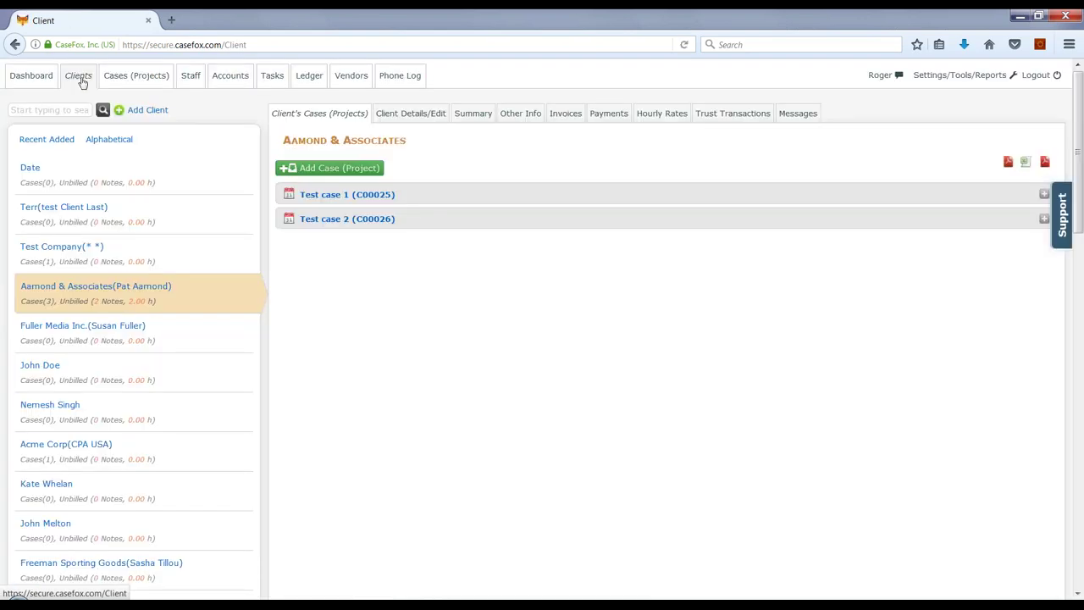
{"action": "left_click", "coordinate": [145, 78]}
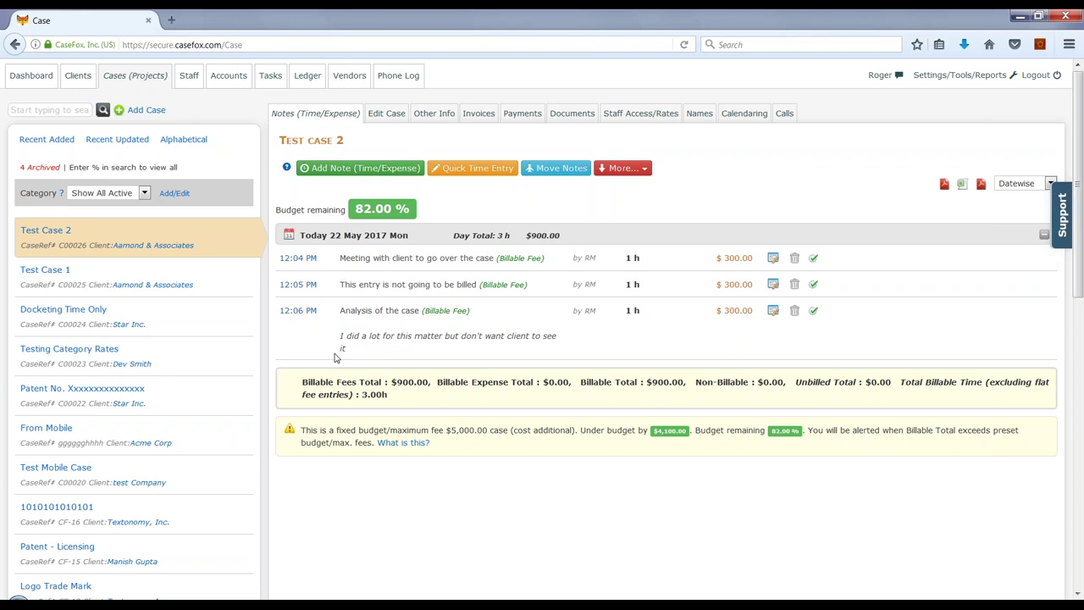
{"action": "left_click", "coordinate": [78, 82]}
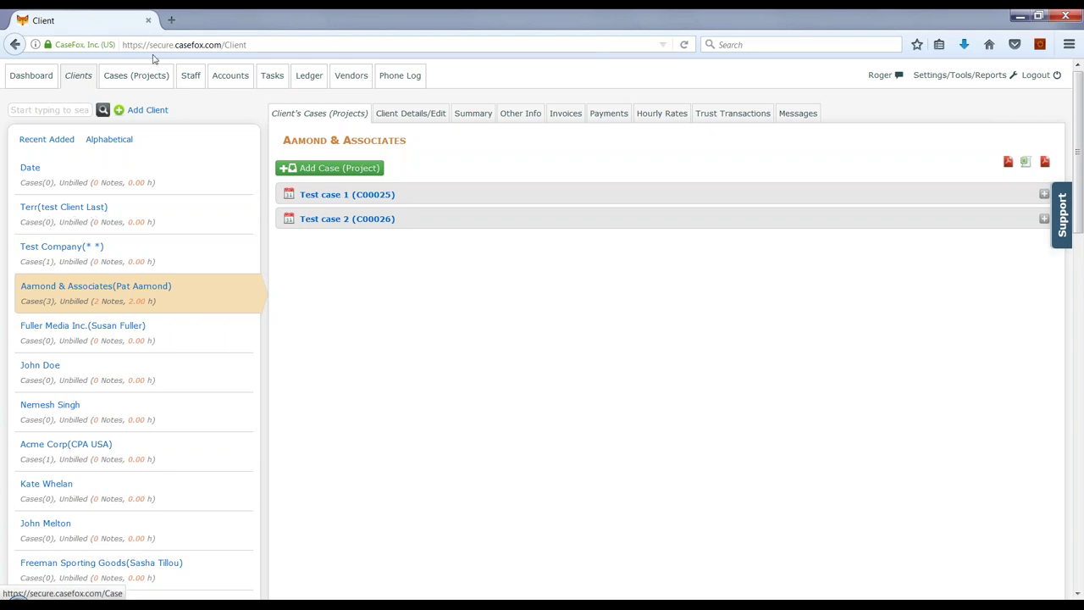
{"action": "left_click", "coordinate": [138, 78]}
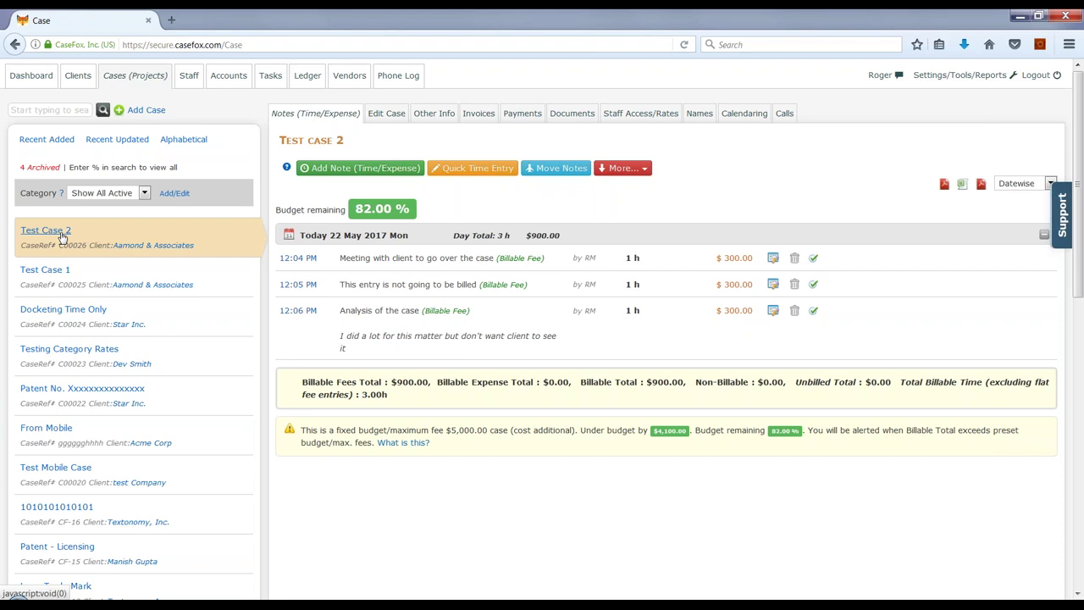
Step: Examine the people related to Test case 2 and the blank form for adding a case-related person
{"action": "left_click", "coordinate": [699, 114]}
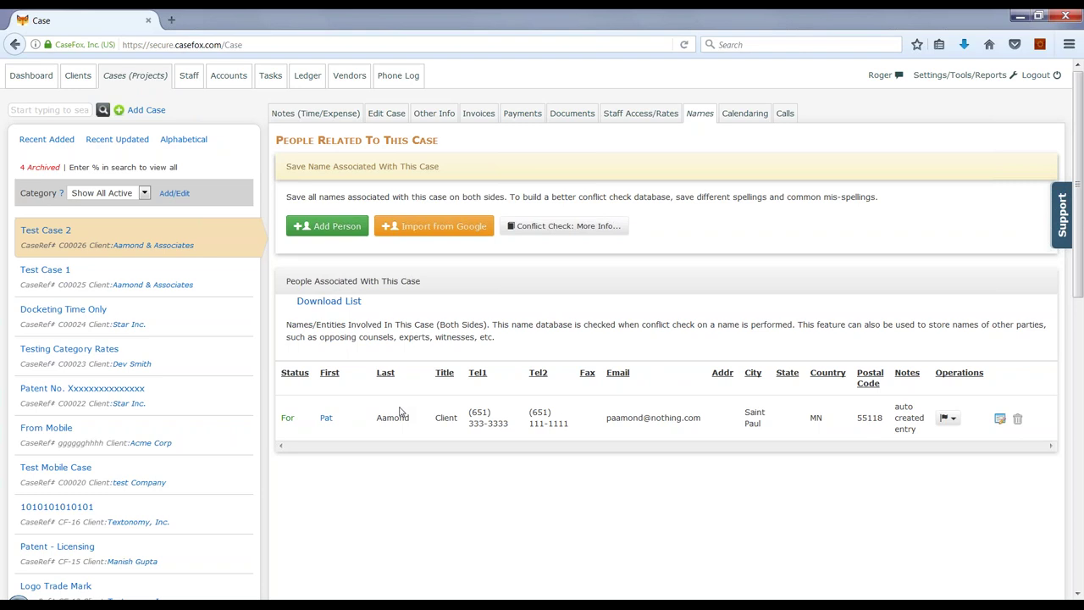
{"action": "left_click", "coordinate": [324, 229]}
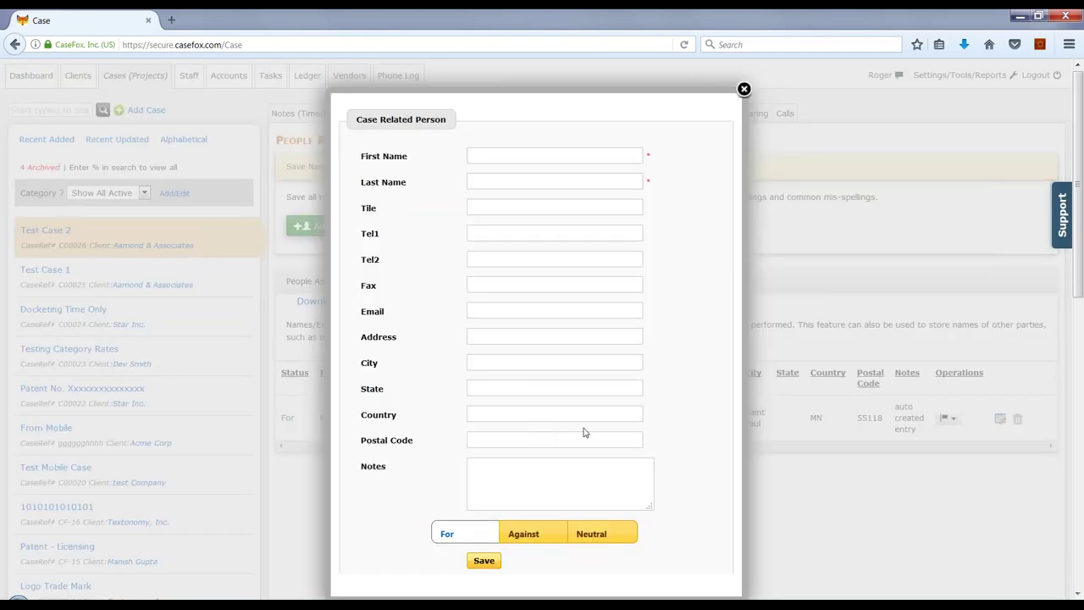
{"action": "left_click", "coordinate": [520, 438]}
{"action": "left_click", "coordinate": [743, 89]}
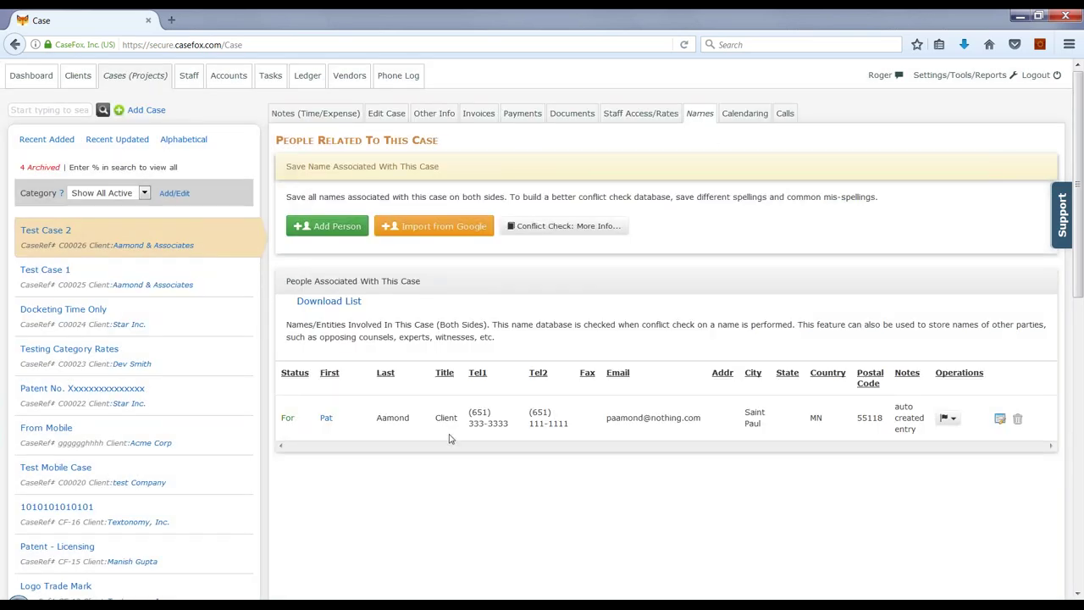
Step: Add a case-related person to Test case 2 with placeholder name and phone values, the title Opposing Counsel, and the For status
{"action": "left_click", "coordinate": [348, 240]}
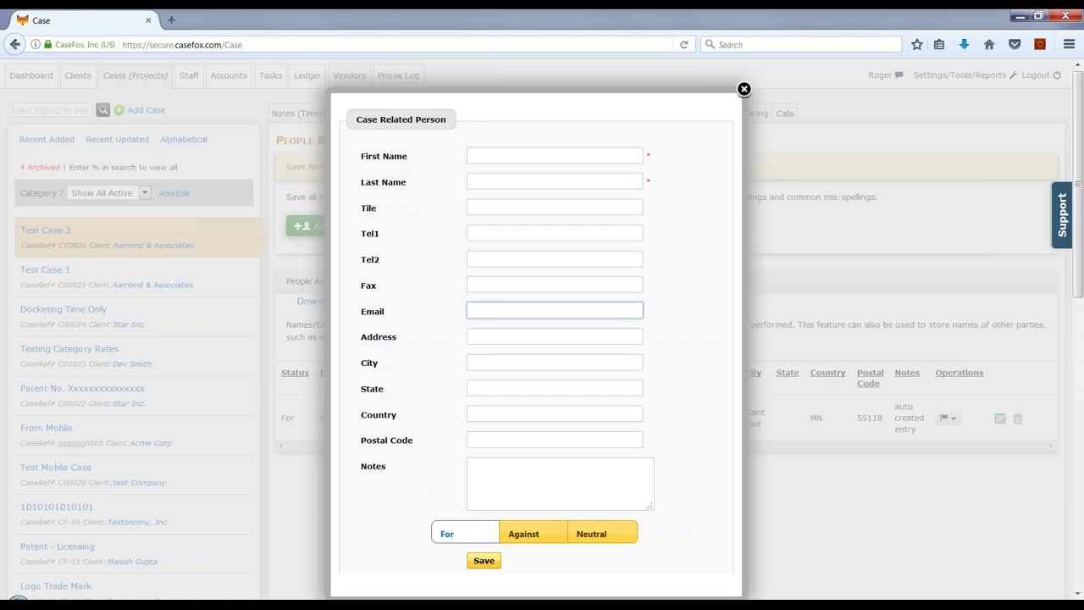
{"action": "left_click", "coordinate": [535, 149]}
{"action": "type", "text": "kdkdk"}
{"action": "key", "text": "Tab"}
{"action": "type", "text": "kdkdk"}
{"action": "key", "text": "Tab"}
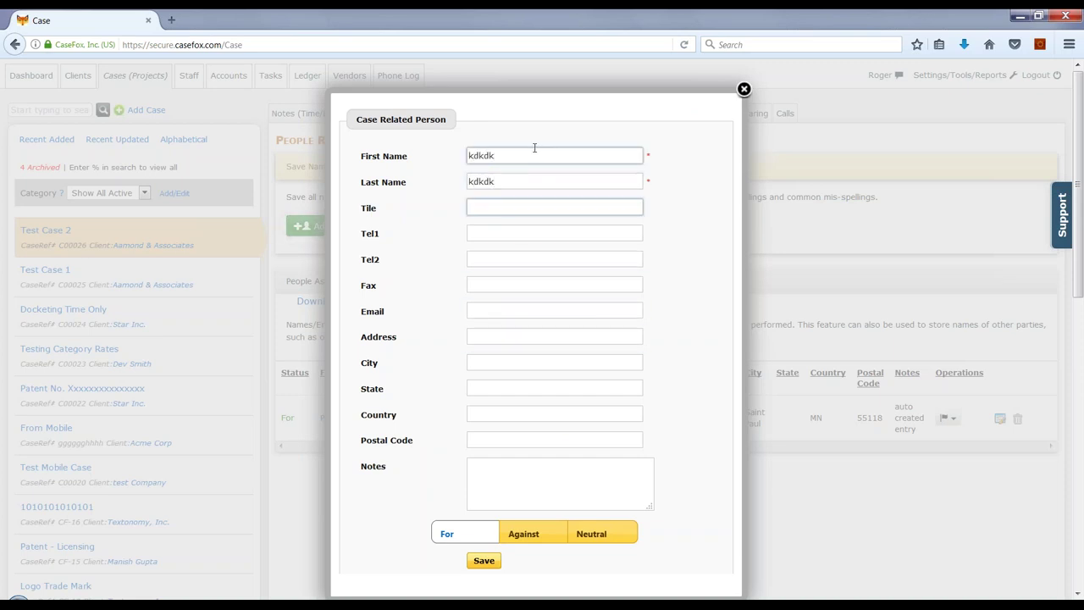
{"action": "type", "text": "d"}
{"action": "key", "text": "BackSpace"}
{"action": "type", "text": "Opposing Counsel"}
{"action": "key", "text": "Tab"}
{"action": "type", "text": "kdkdk"}
{"action": "key", "text": "Tab"}
{"action": "type", "text": "kdk"}
{"action": "left_click", "coordinate": [484, 559]}
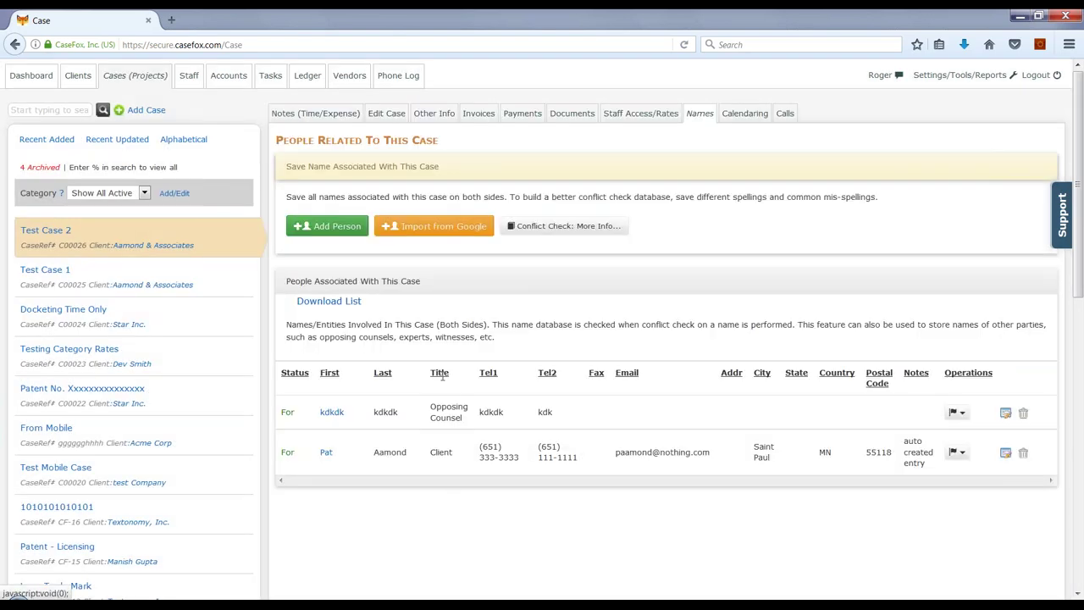
Step: Highlight the added person's Opposing Counsel title and view the operations available for that person
{"action": "left_click_drag", "start_coordinate": [432, 409], "coordinate": [467, 422]}
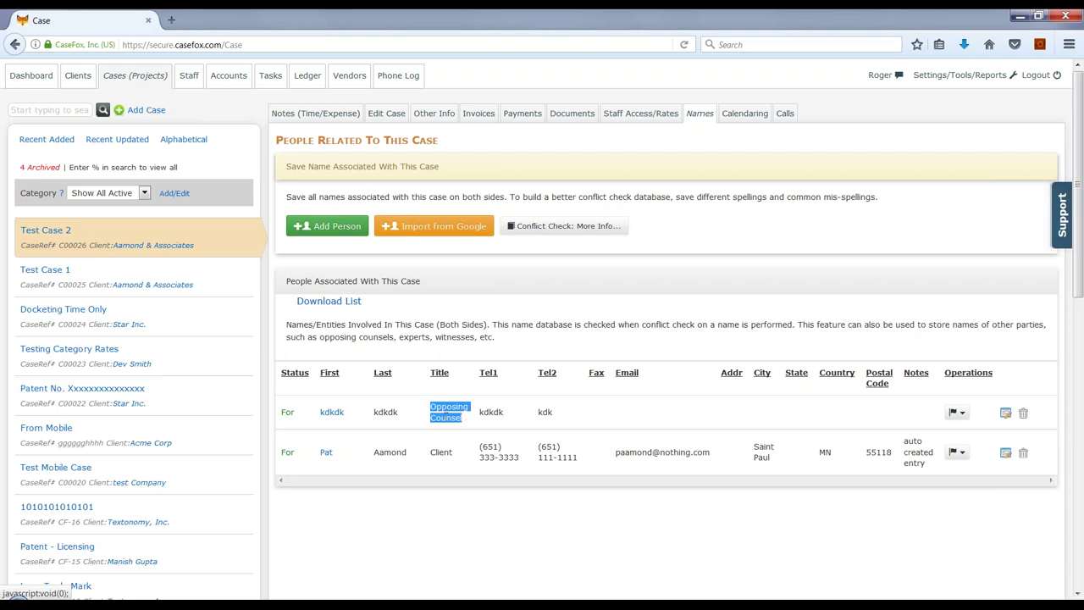
{"action": "left_click", "coordinate": [443, 426]}
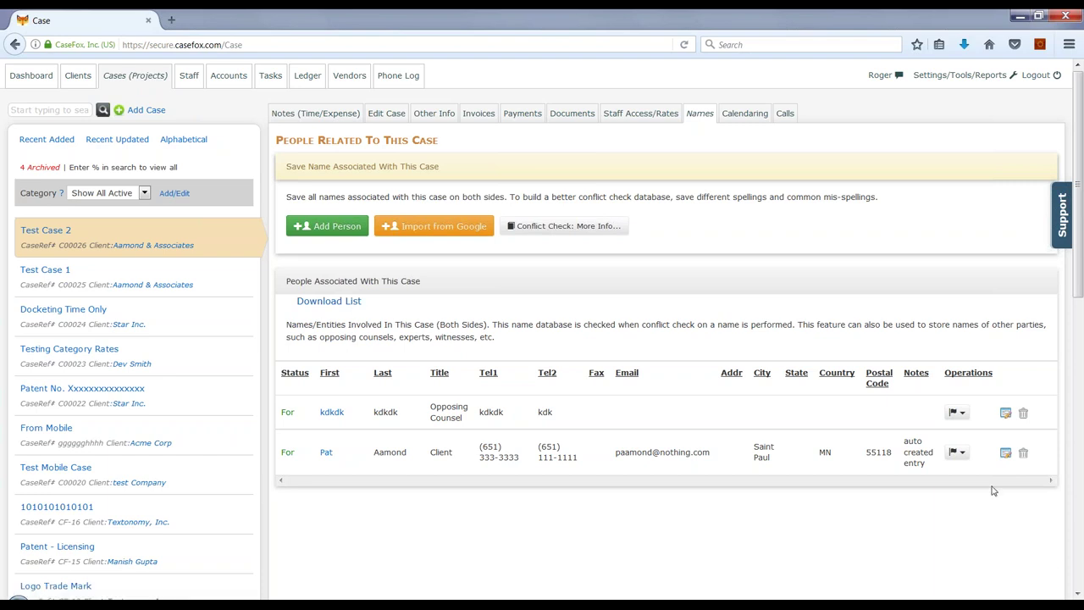
{"action": "left_click", "coordinate": [962, 413]}
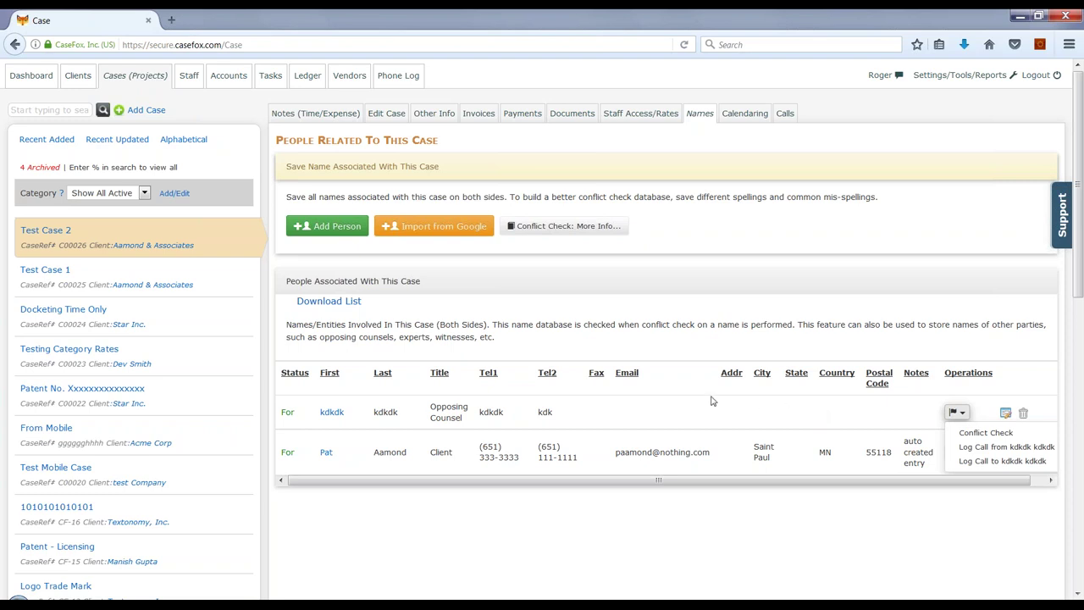
{"action": "left_click", "coordinate": [662, 408]}
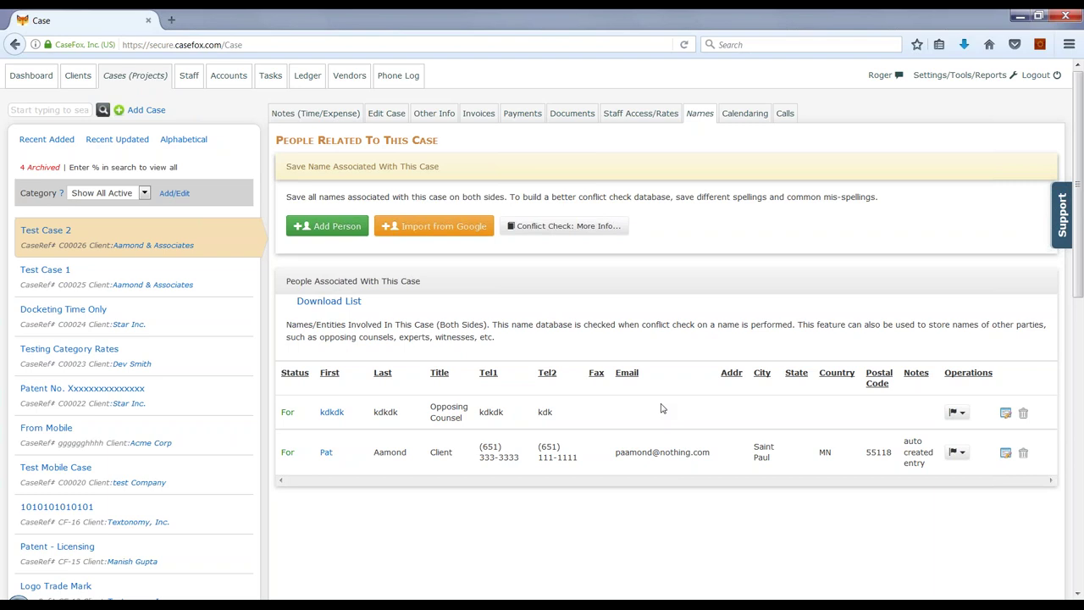
Step: Run a conflict check from the dashboard on a person's surname
{"action": "left_click", "coordinate": [44, 79]}
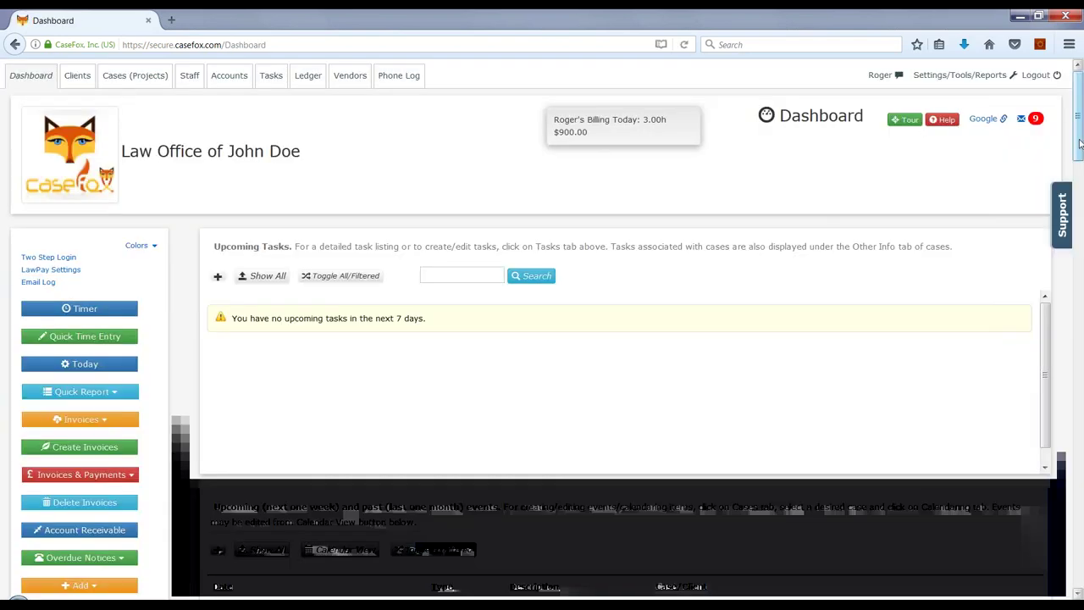
{"action": "left_click_drag", "start_coordinate": [1080, 144], "coordinate": [1081, 196]}
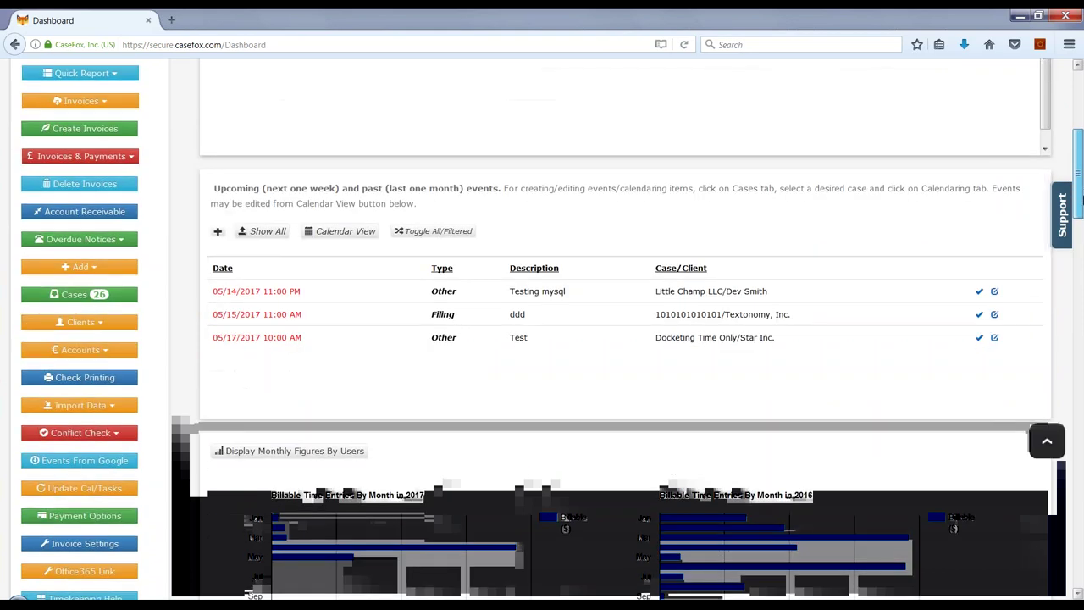
{"action": "scroll", "coordinate": [97, 351], "scroll_direction": "up", "scroll_amount": 4}
{"action": "scroll", "coordinate": [97, 351], "scroll_direction": "down", "scroll_amount": 6}
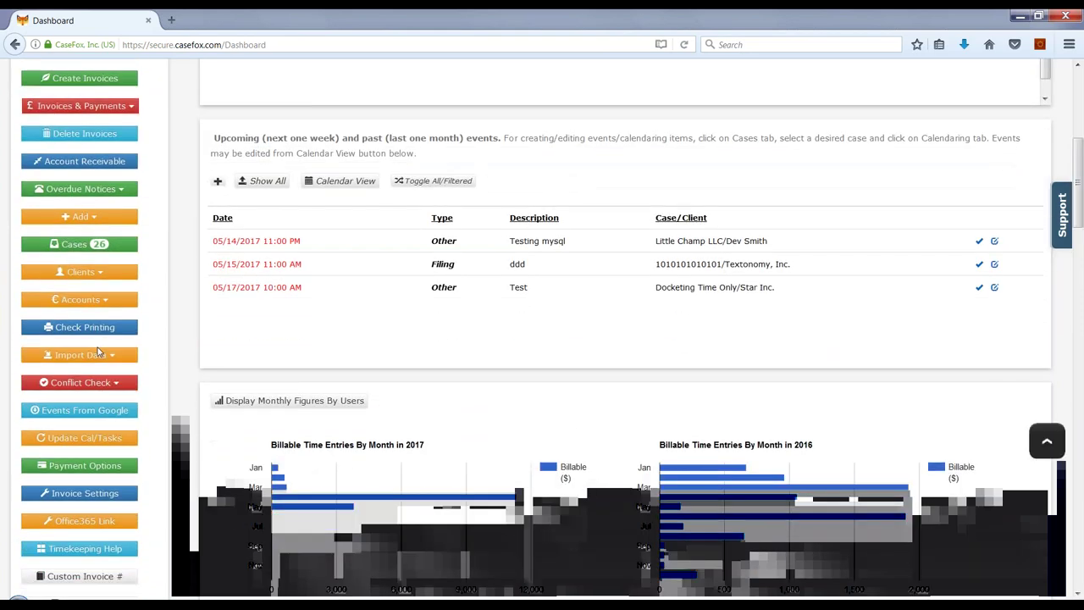
{"action": "left_click", "coordinate": [84, 382]}
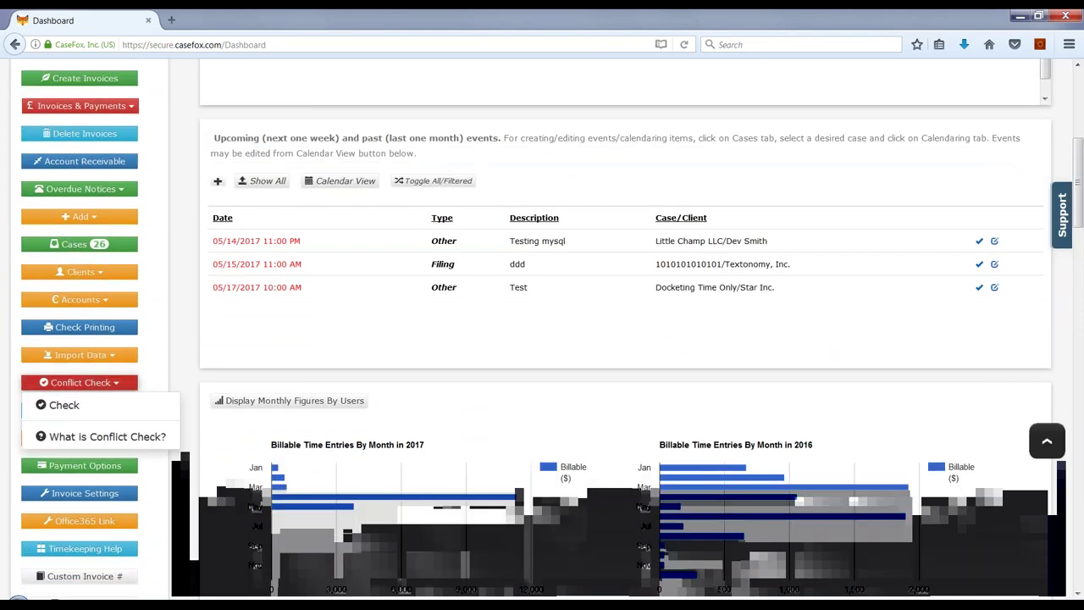
{"action": "left_click", "coordinate": [64, 405]}
{"action": "type", "text": "smithy"}
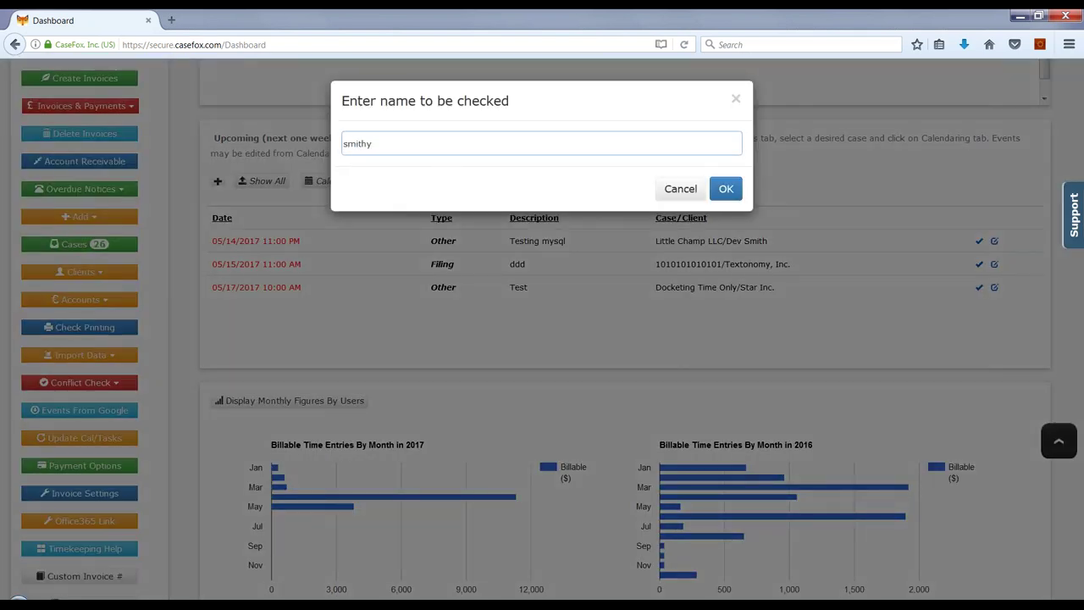
{"action": "left_click", "coordinate": [726, 189]}
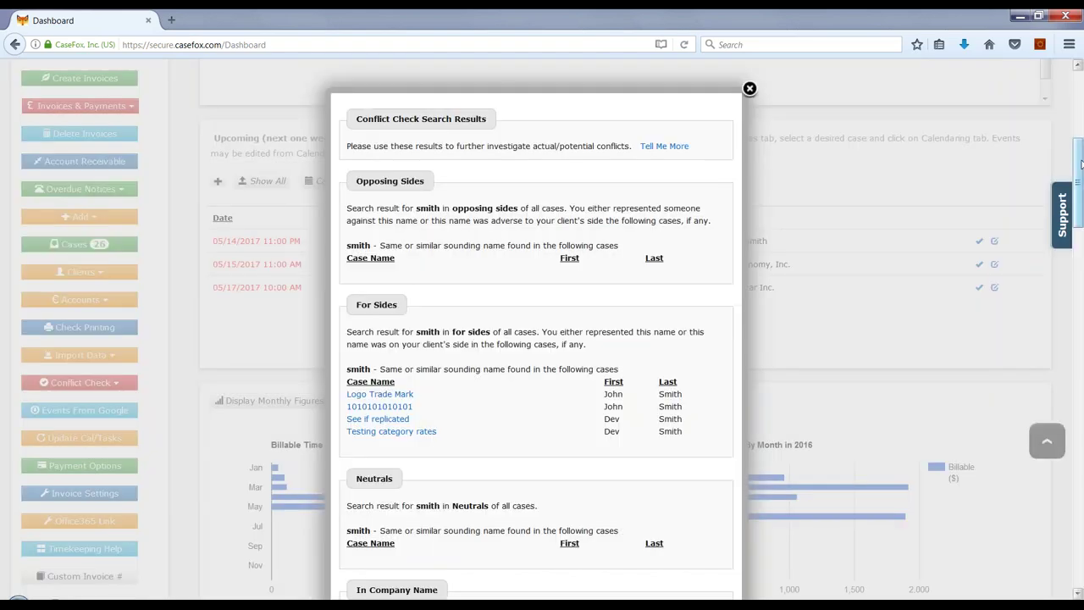
Step: Examine the conflict check results for opposing sides, for sides, neutrals and client companies
{"action": "left_click_drag", "start_coordinate": [1081, 165], "coordinate": [1080, 191]}
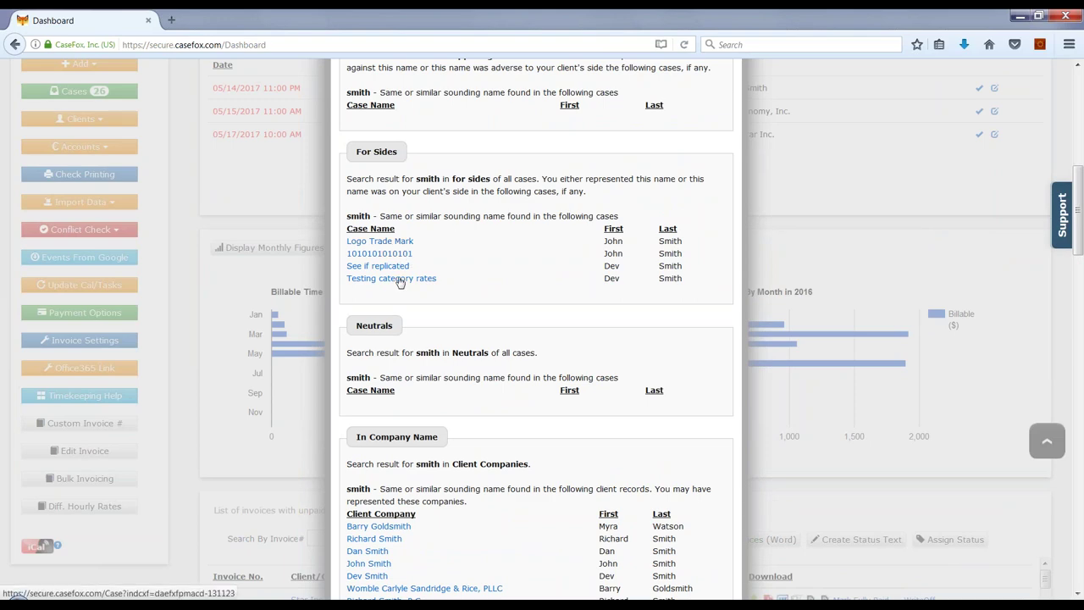
{"action": "left_click_drag", "start_coordinate": [1080, 198], "coordinate": [1081, 230]}
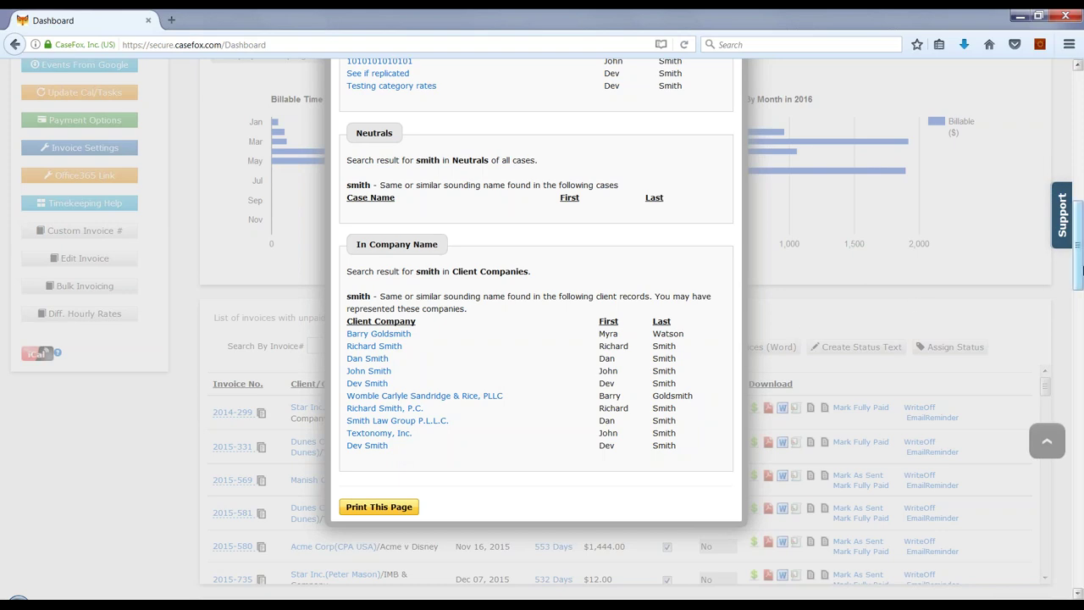
{"action": "left_click_drag", "start_coordinate": [1081, 251], "coordinate": [1080, 210]}
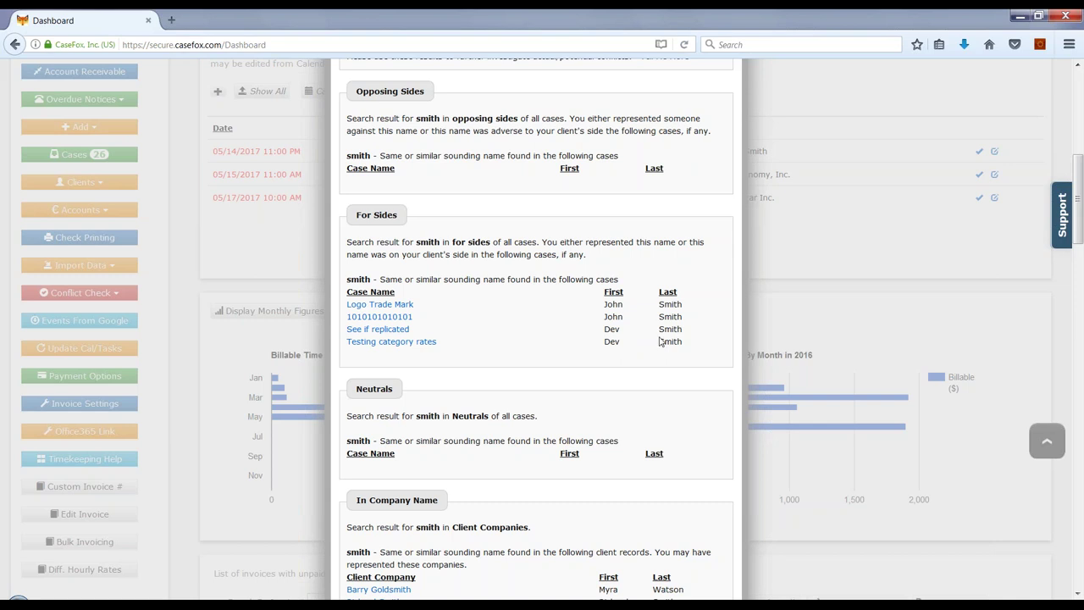
{"action": "left_click", "coordinate": [395, 317]}
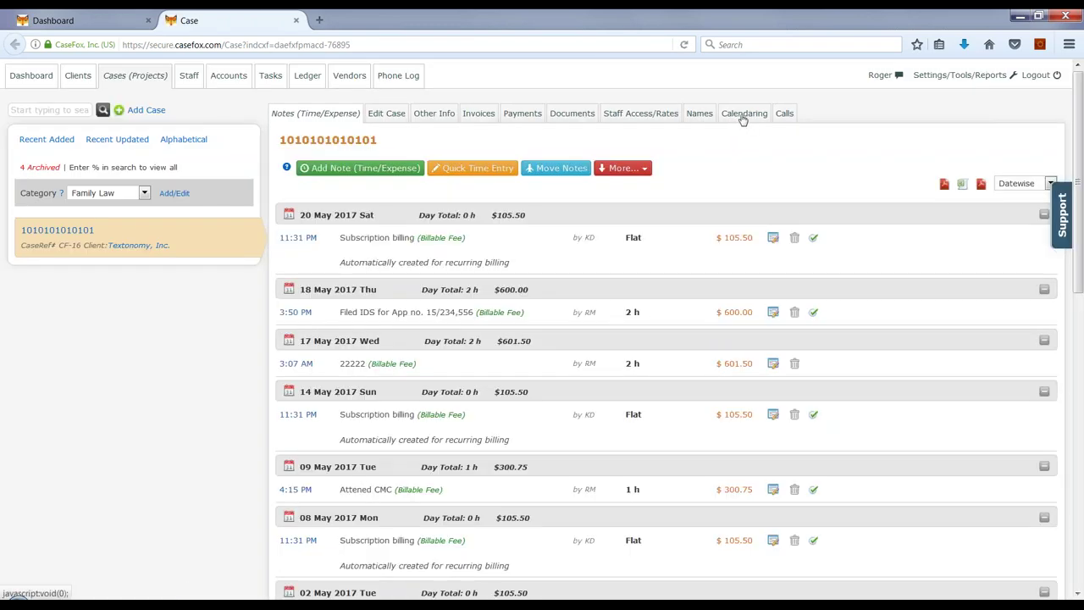
{"action": "left_click", "coordinate": [699, 113]}
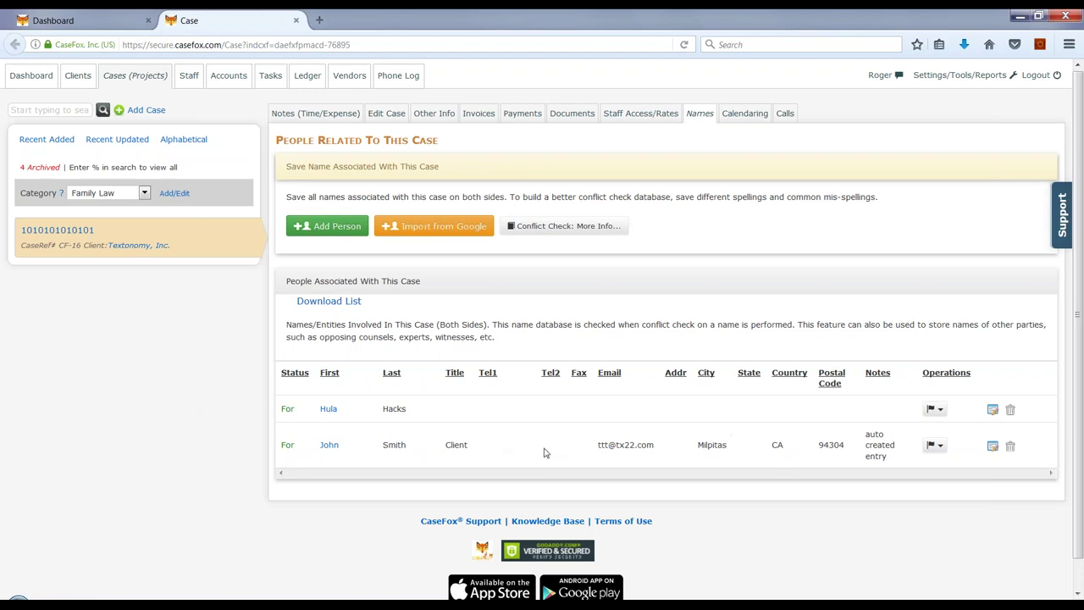
{"action": "left_click", "coordinate": [26, 77]}
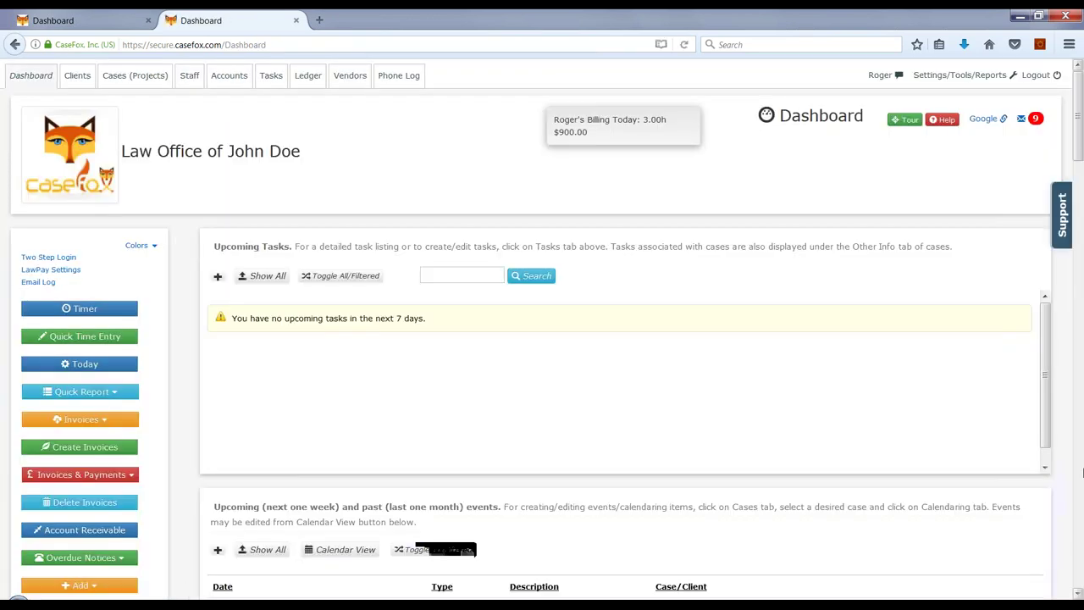
Step: Run a conflict check from the dashboard on a person's first name
{"action": "scroll", "coordinate": [178, 283], "scroll_direction": "down", "scroll_amount": 10}
{"action": "left_click", "coordinate": [105, 239]}
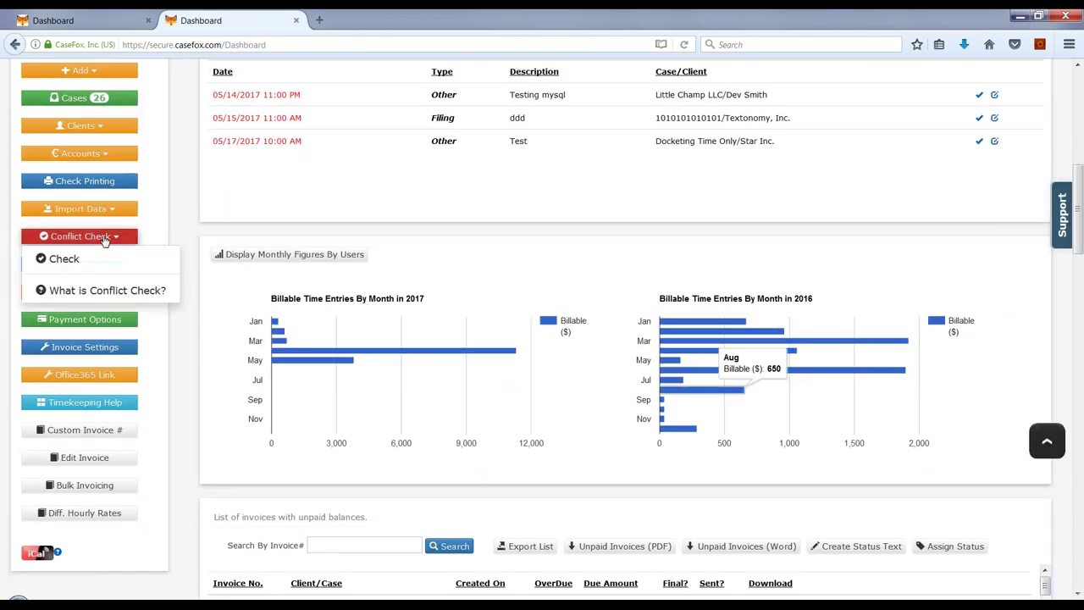
{"action": "left_click", "coordinate": [98, 262]}
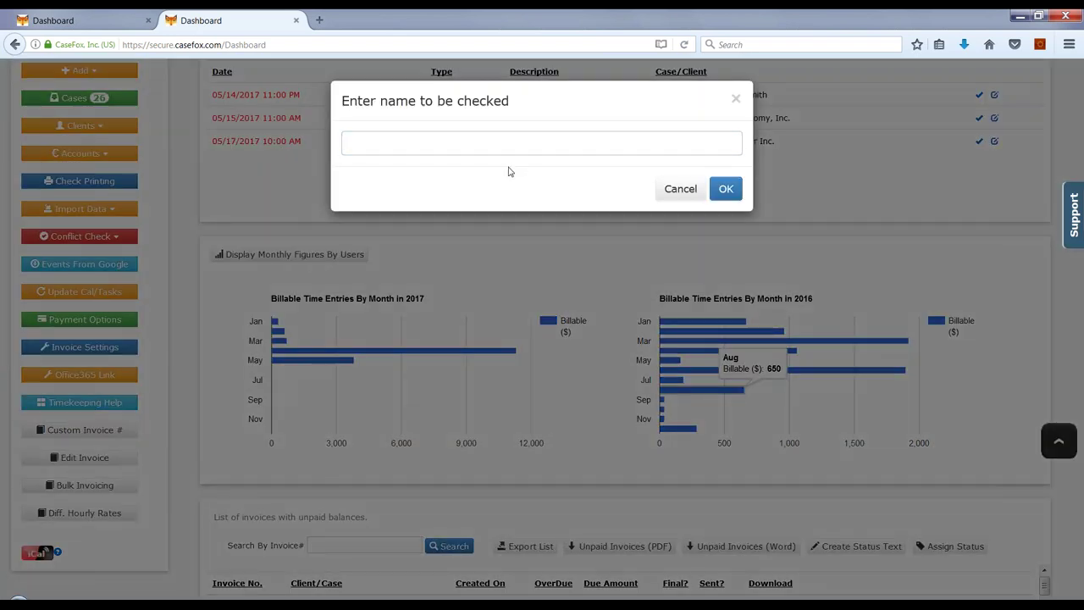
{"action": "left_click", "coordinate": [490, 145]}
{"action": "type", "text": "john"}
{"action": "left_click", "coordinate": [725, 189]}
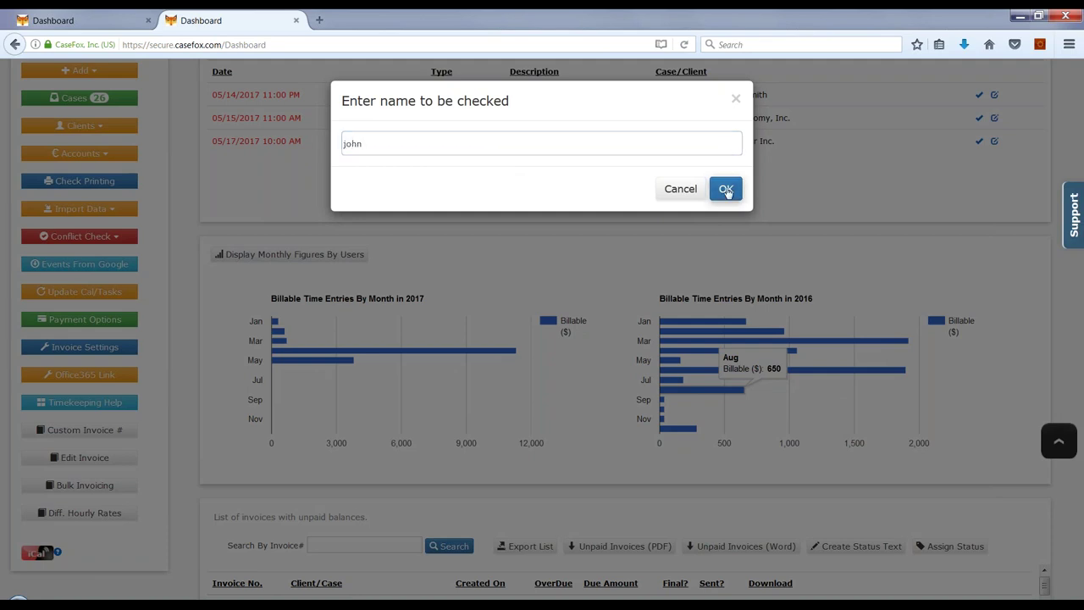
Step: Open the City of San Francisco case from the For Sides conflict results and review the people related to it
{"action": "left_click_drag", "start_coordinate": [1080, 234], "coordinate": [1080, 280]}
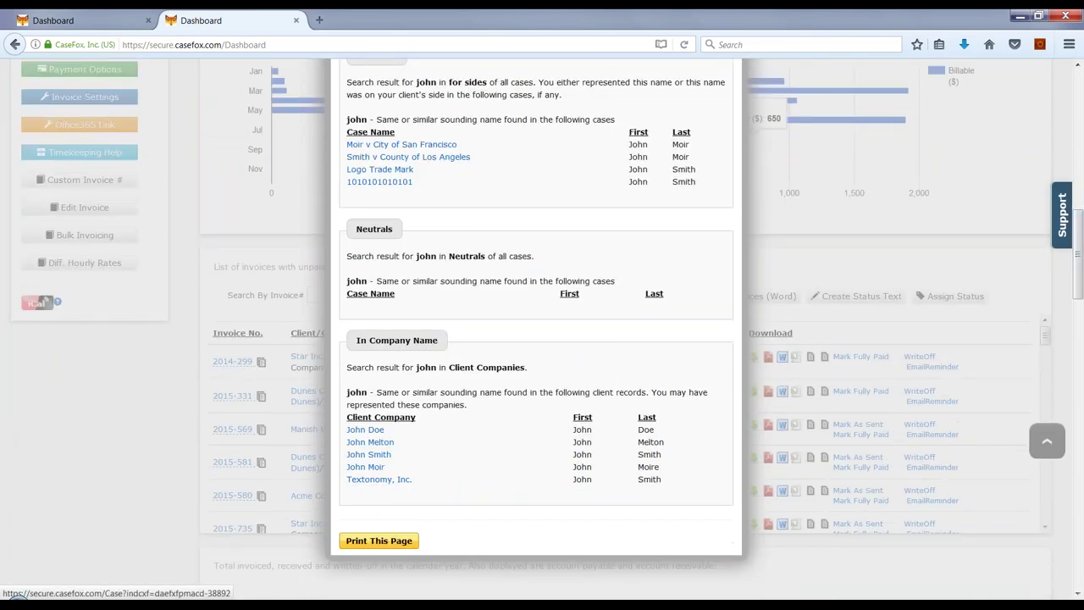
{"action": "left_click", "coordinate": [405, 145]}
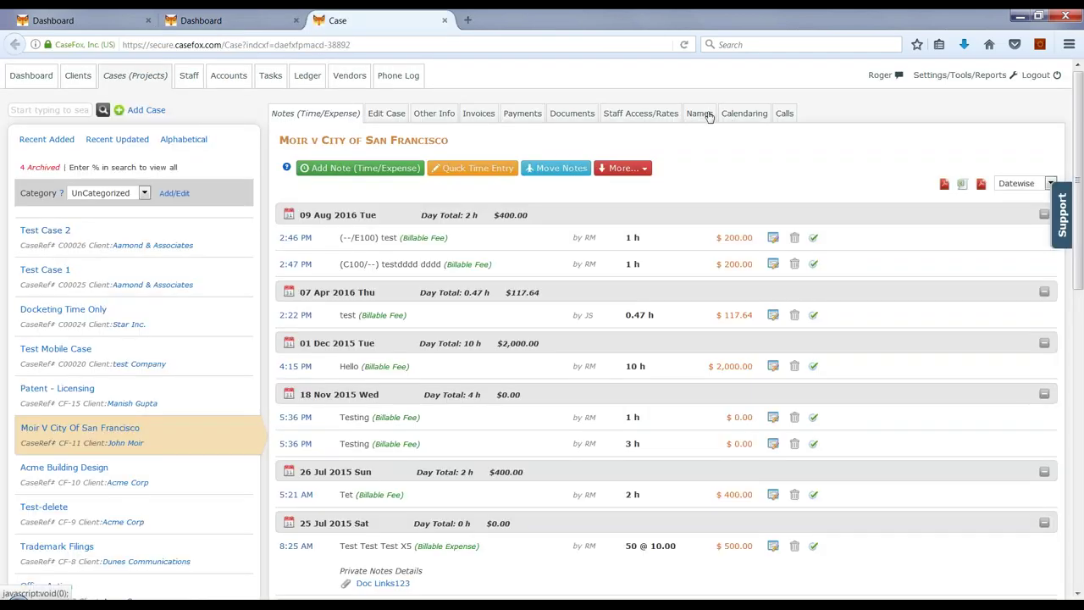
{"action": "left_click", "coordinate": [702, 114]}
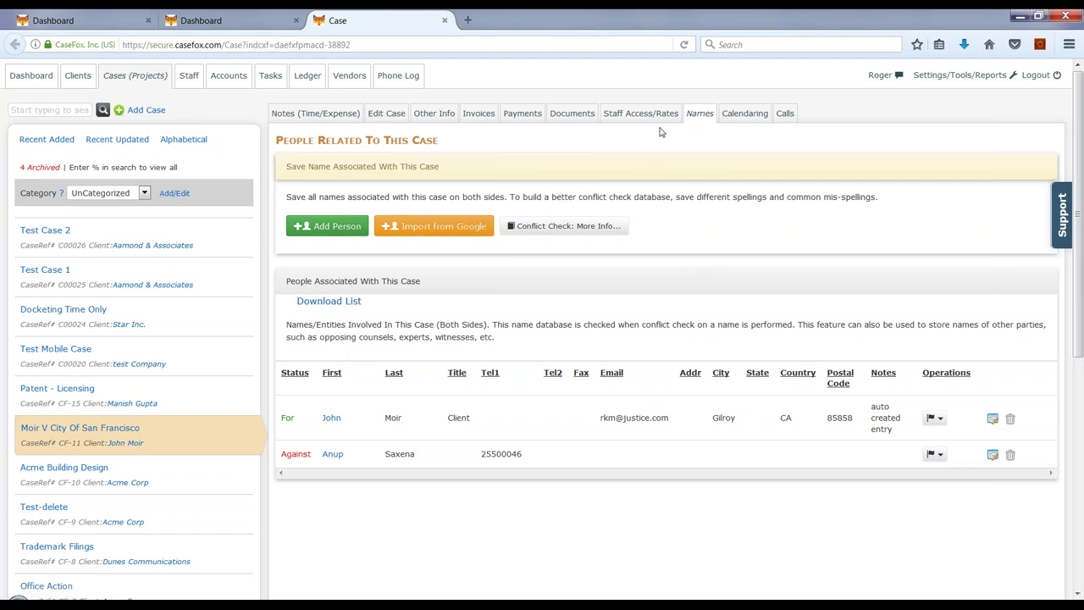
Step: View the case's calendared events and inspect the simple and advanced forms for adding a calendar event
{"action": "left_click", "coordinate": [738, 118]}
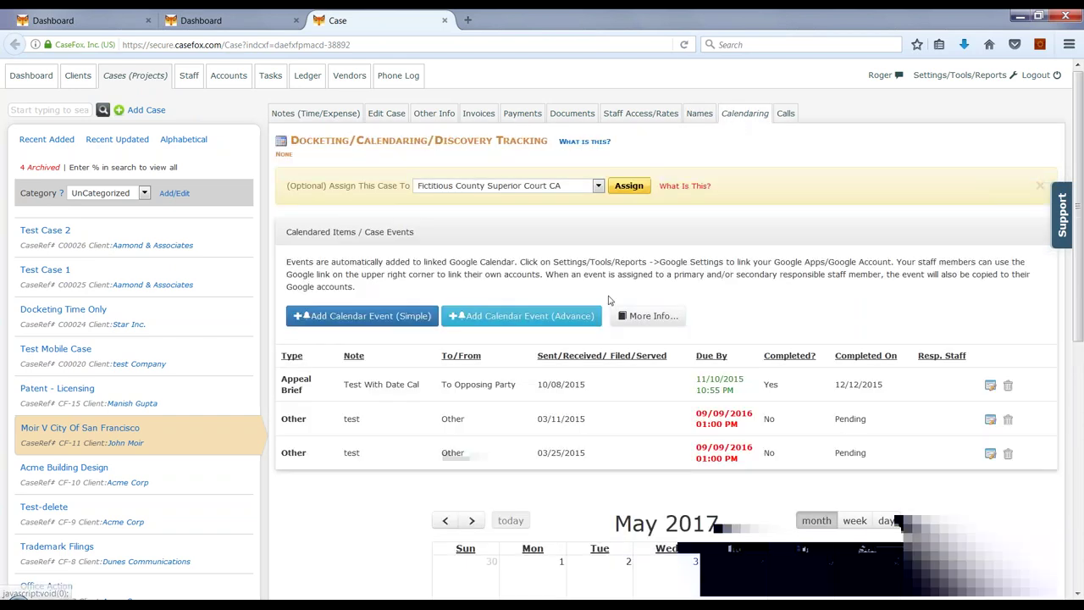
{"action": "left_click", "coordinate": [404, 317]}
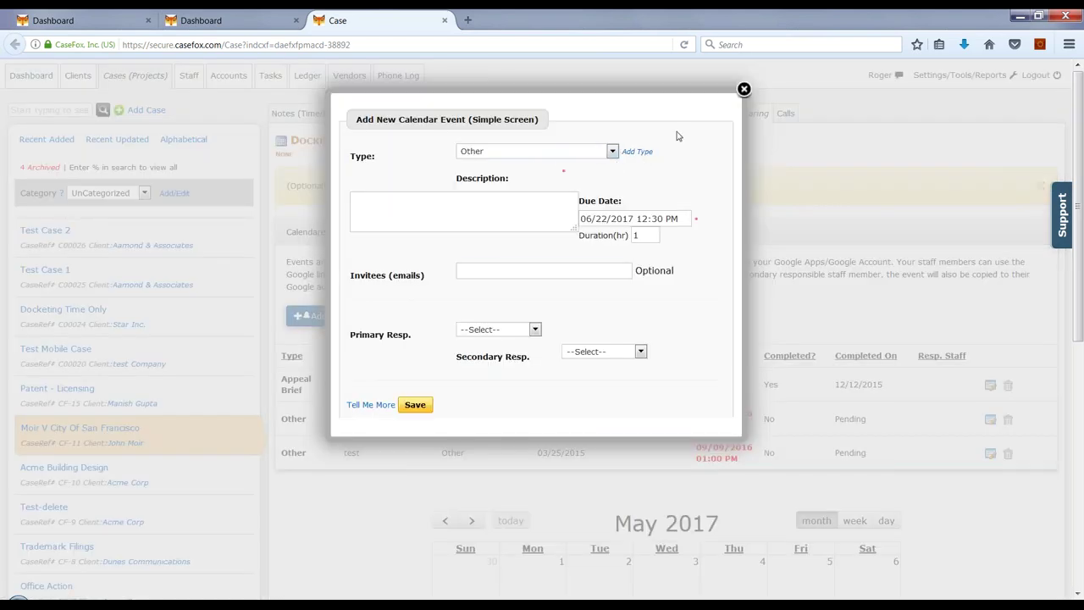
{"action": "left_click", "coordinate": [743, 90]}
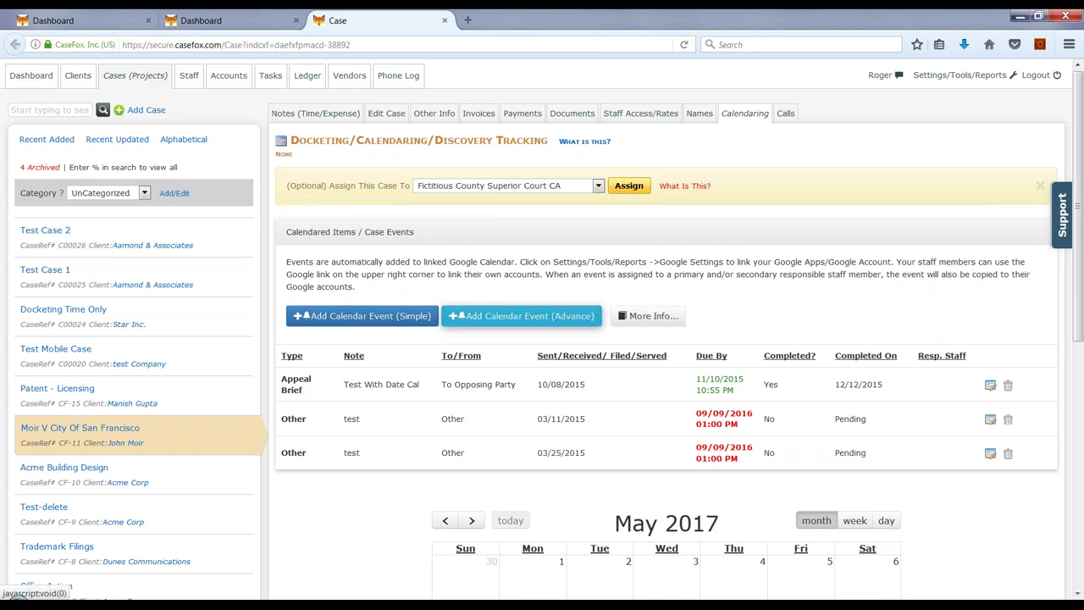
{"action": "left_click", "coordinate": [521, 317]}
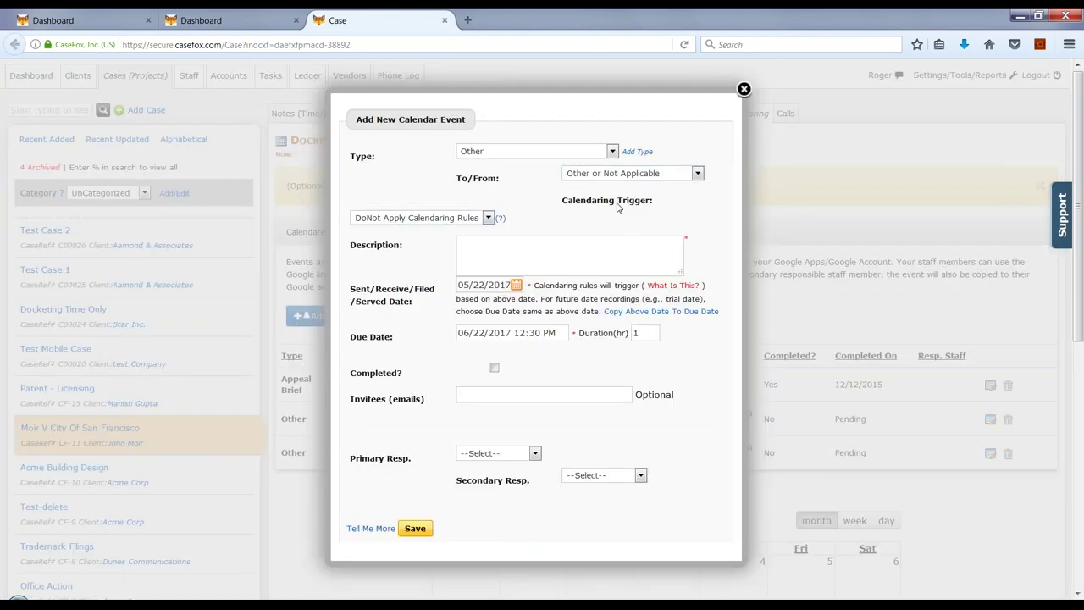
{"action": "left_click", "coordinate": [744, 90]}
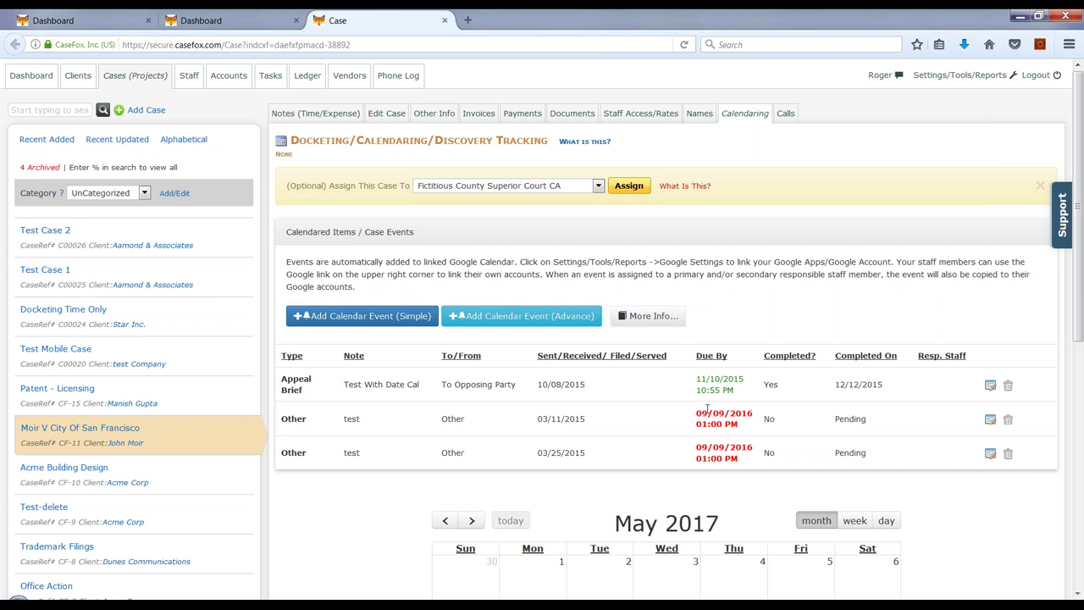
Step: Start an advanced calendar event with a primary and a secondary responsible staff member selected, and close it without saving
{"action": "left_click", "coordinate": [524, 318]}
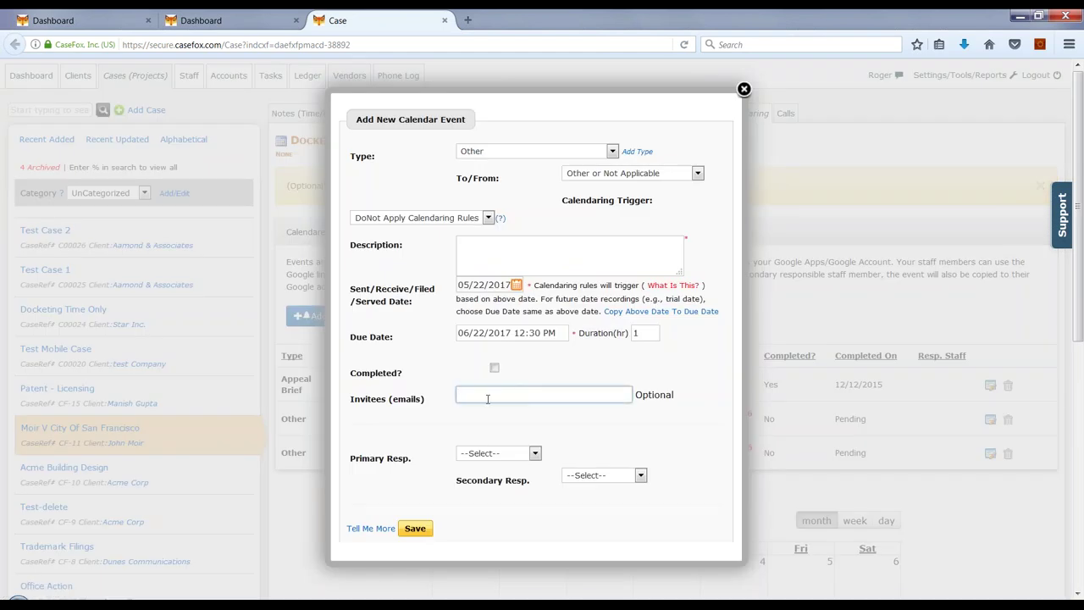
{"action": "left_click", "coordinate": [508, 454]}
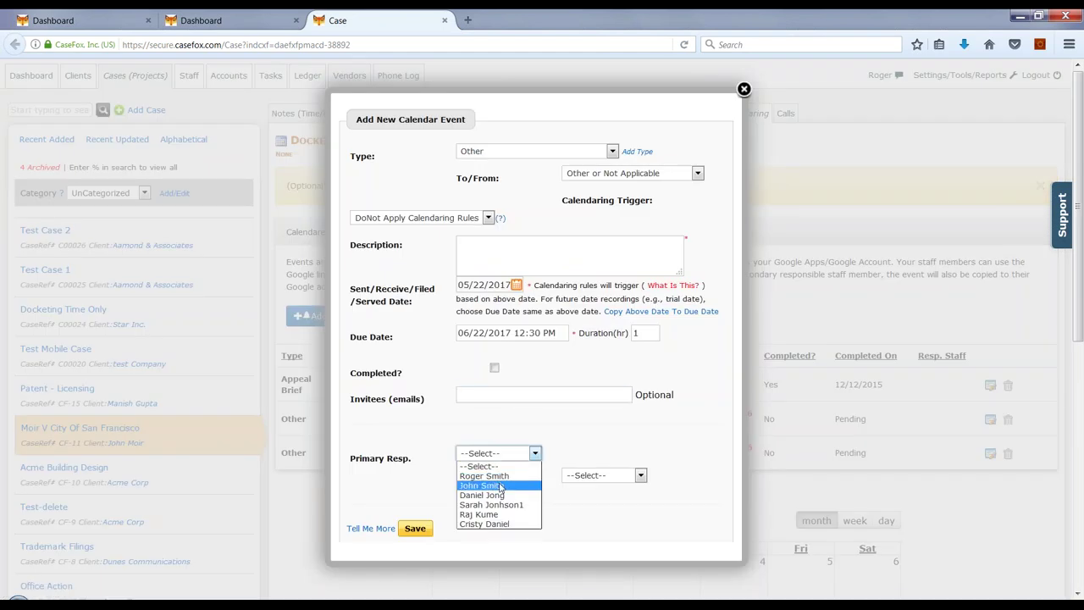
{"action": "left_click", "coordinate": [500, 486]}
{"action": "left_click", "coordinate": [597, 475]}
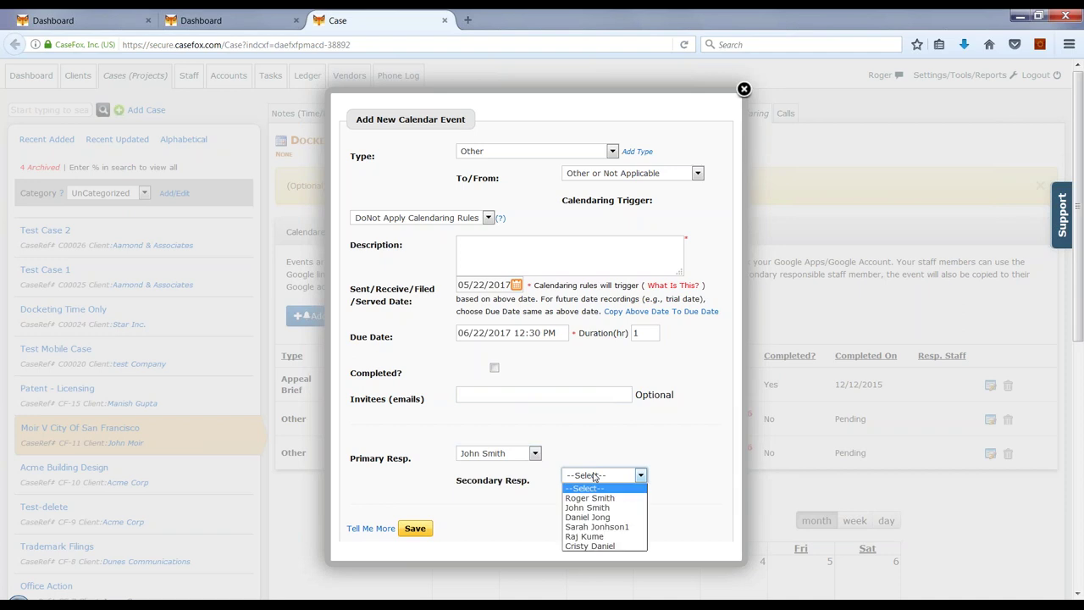
{"action": "left_click", "coordinate": [593, 516]}
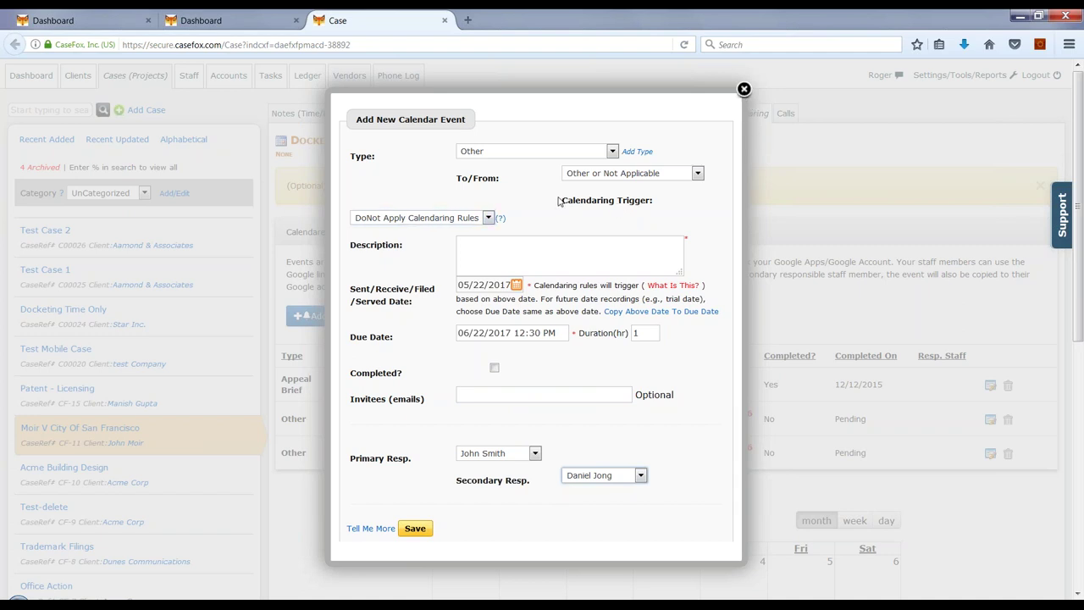
{"action": "left_click", "coordinate": [743, 88]}
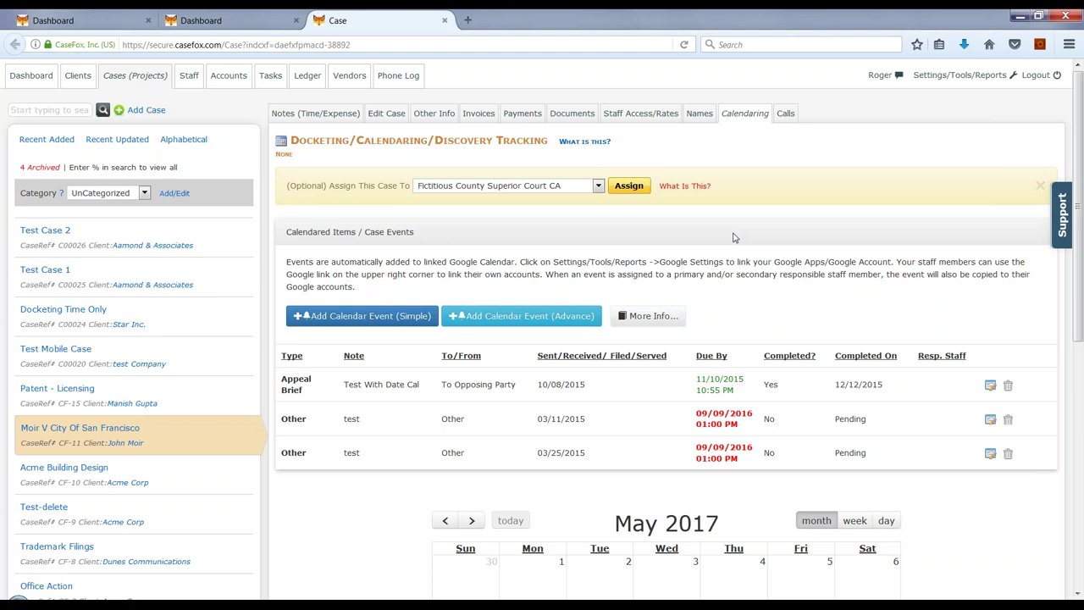
Step: Review the dashboard's upcoming and past events, and examine them in the May 2017 calendar view
{"action": "left_click", "coordinate": [37, 78]}
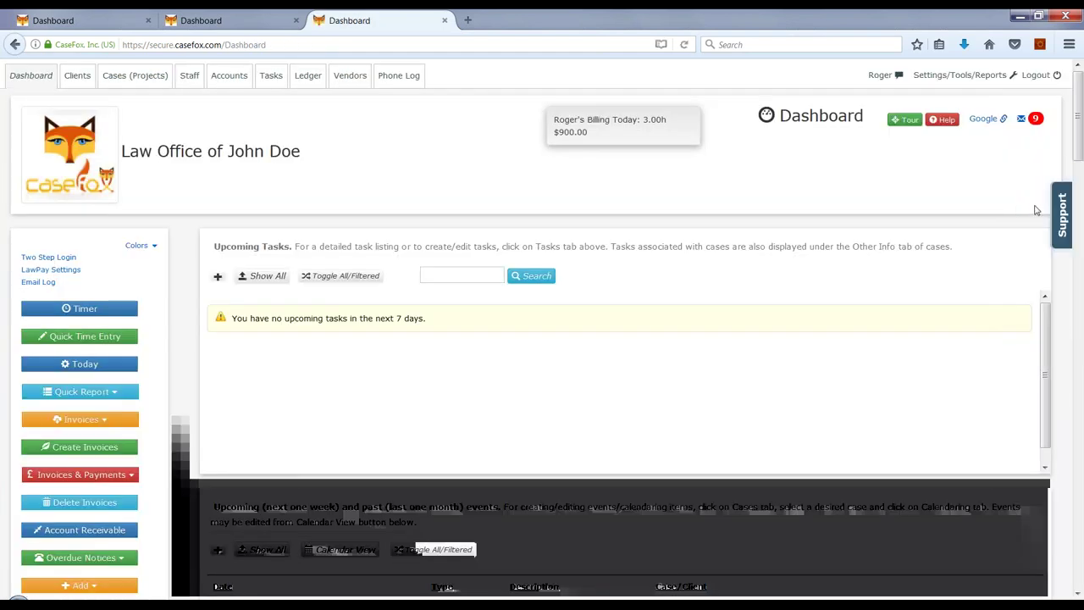
{"action": "left_click_drag", "start_coordinate": [1081, 127], "coordinate": [1081, 193]}
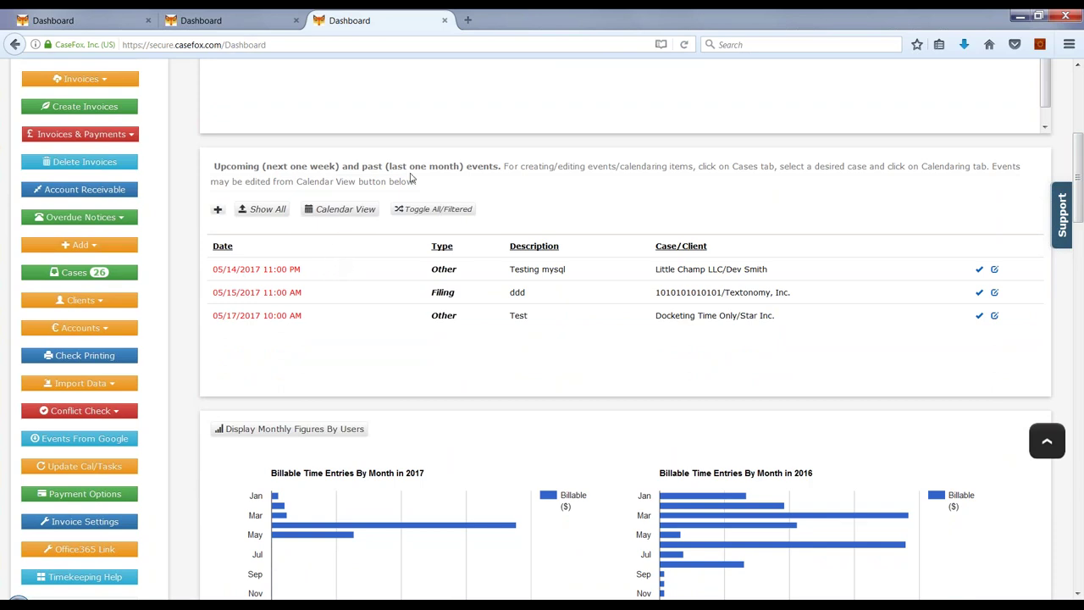
{"action": "double_click", "coordinate": [294, 167]}
{"action": "left_click", "coordinate": [341, 217]}
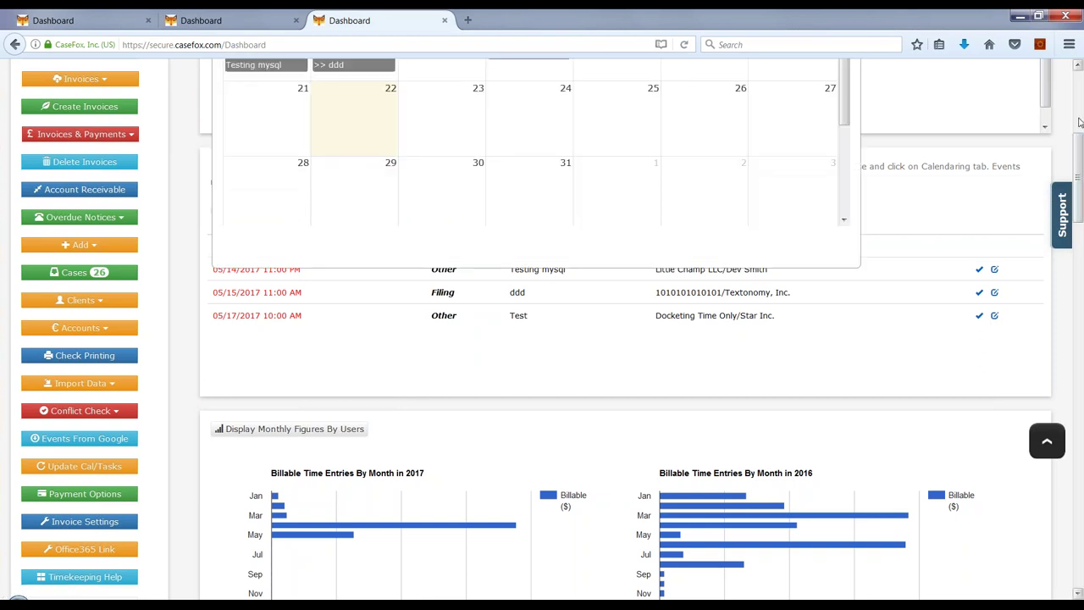
{"action": "scroll", "coordinate": [1080, 136], "scroll_direction": "up", "scroll_amount": 5}
{"action": "scroll", "coordinate": [1080, 125], "scroll_direction": "down", "scroll_amount": 3}
{"action": "scroll", "coordinate": [1072, 131], "scroll_direction": "up", "scroll_amount": 2}
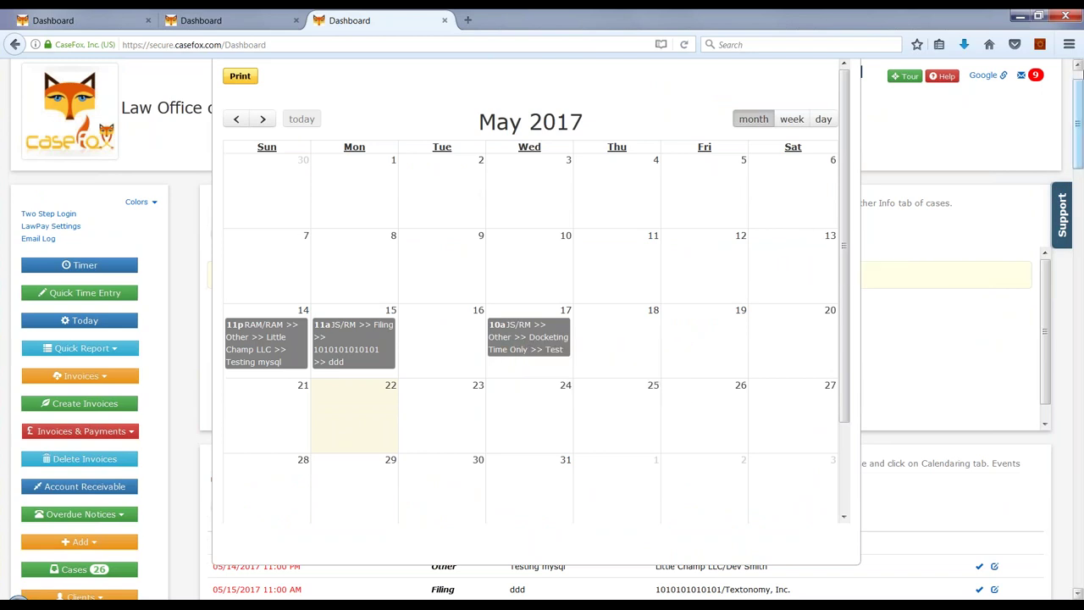
{"action": "scroll", "coordinate": [796, 250], "scroll_direction": "up", "scroll_amount": 1}
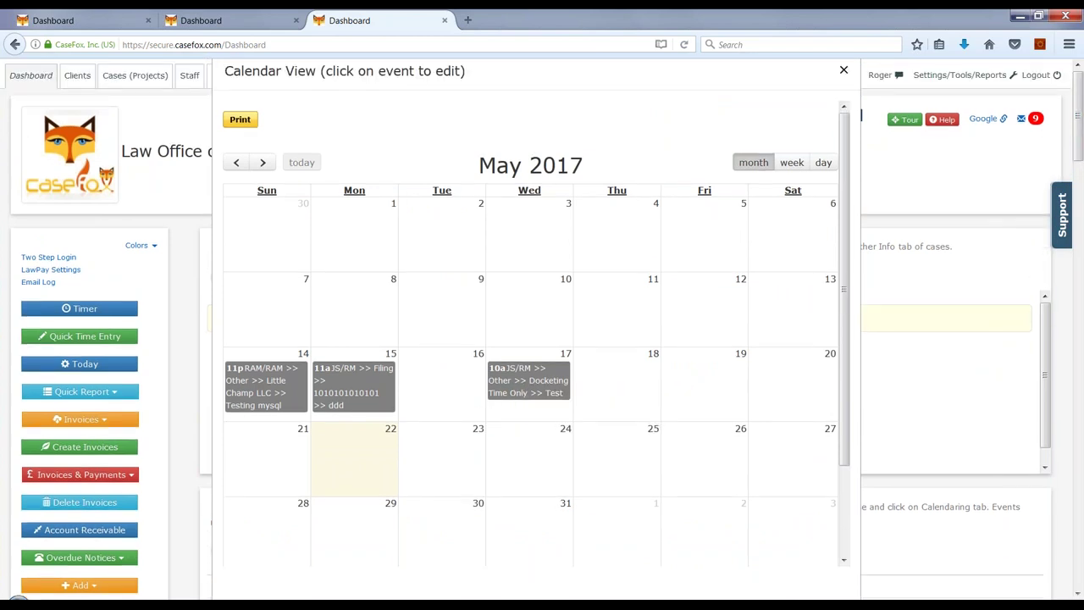
{"action": "key", "text": "Escape"}
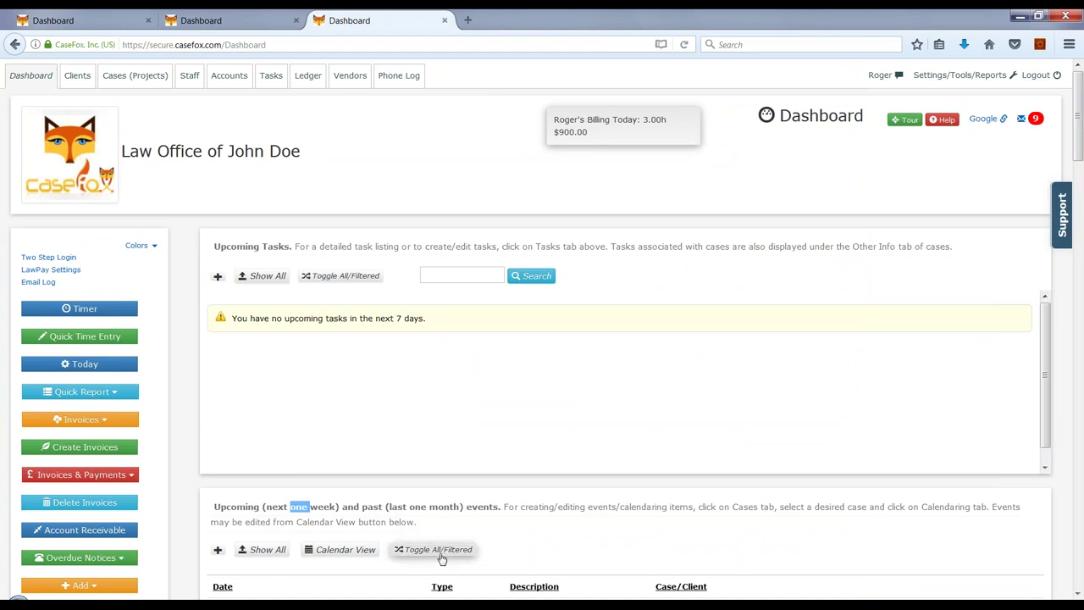
Step: Toggle the dashboard's event list between all and filtered, and look over the upcoming tasks and events
{"action": "scroll", "coordinate": [560, 541], "scroll_direction": "down", "scroll_amount": 9}
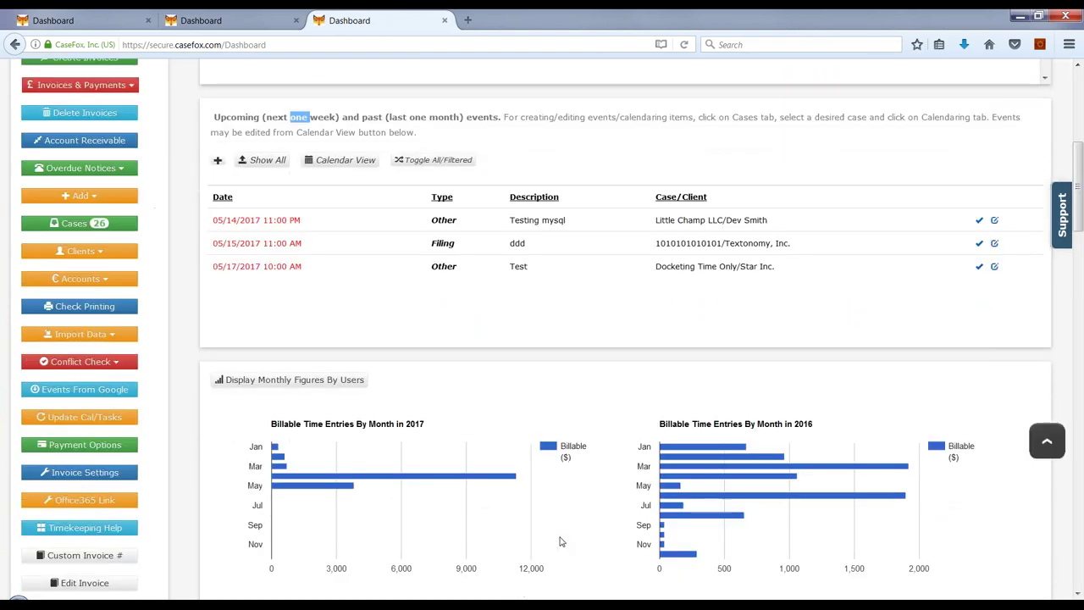
{"action": "left_click", "coordinate": [456, 161]}
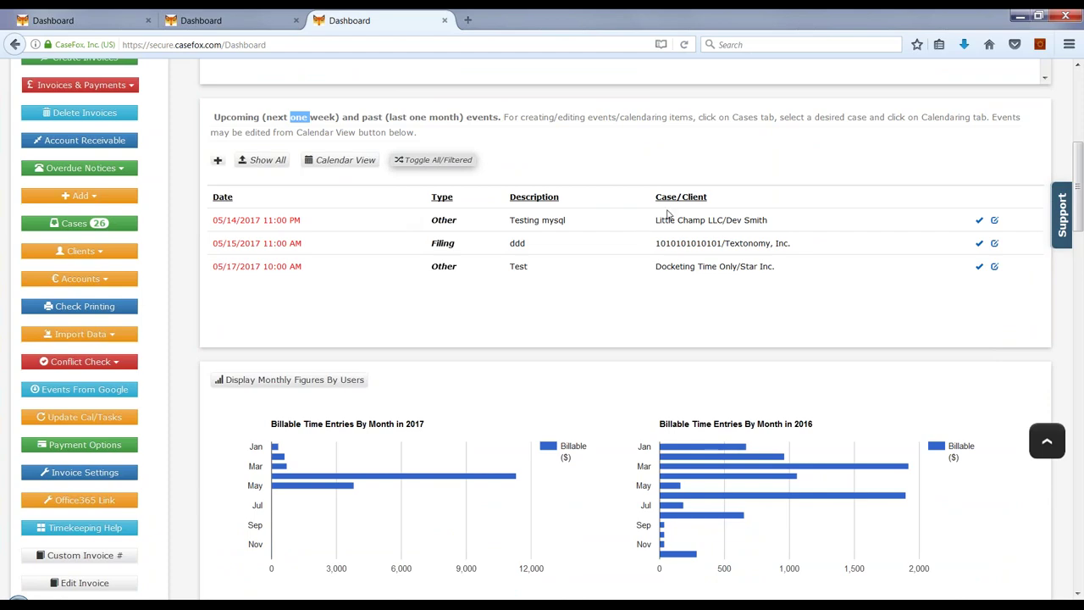
{"action": "left_click", "coordinate": [1080, 111]}
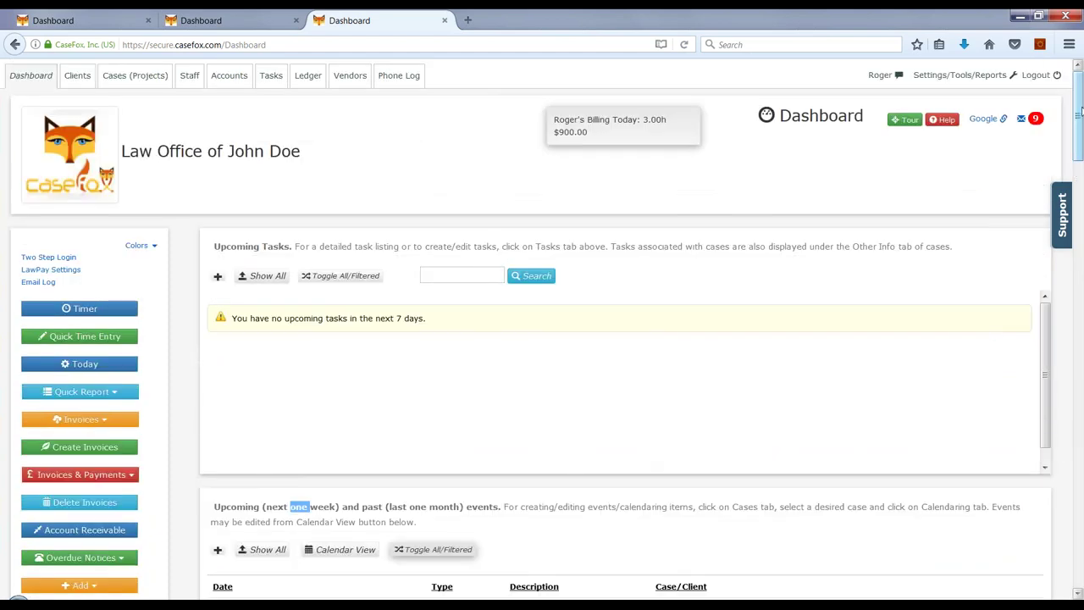
{"action": "left_click_drag", "start_coordinate": [1081, 110], "coordinate": [1081, 147]}
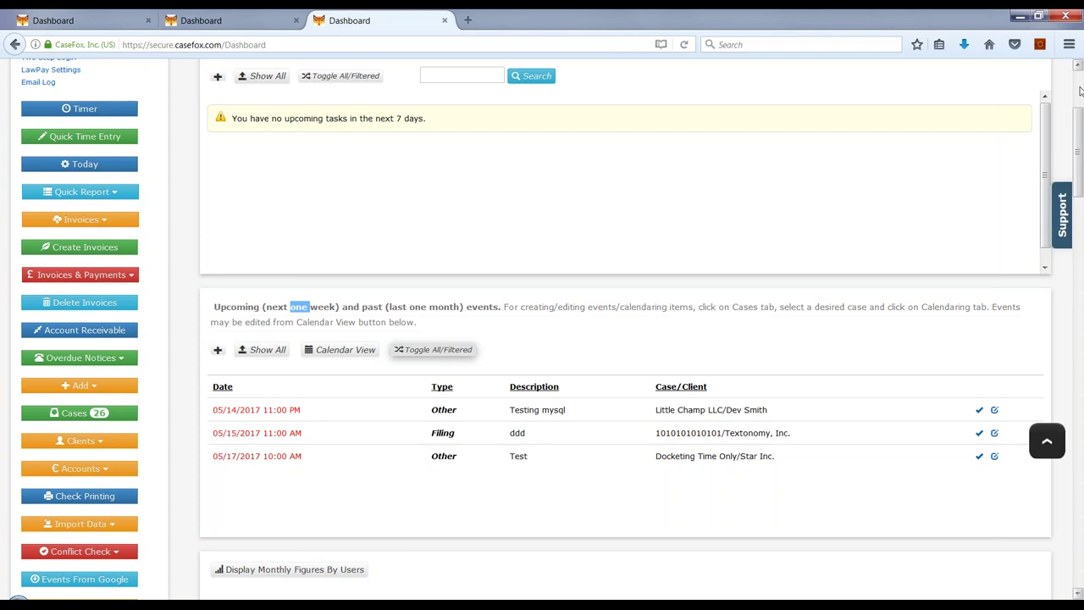
{"action": "scroll", "coordinate": [1080, 90], "scroll_direction": "up", "scroll_amount": 4}
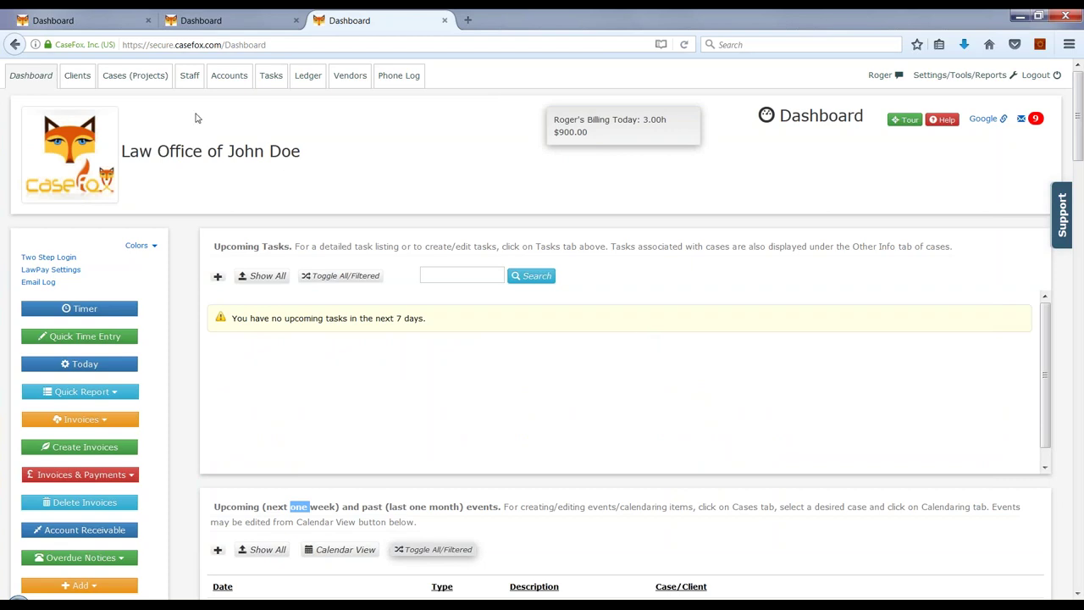
Step: Open the cases page and view the City of San Francisco case's calendaring and its time and expense notes
{"action": "left_click", "coordinate": [149, 82]}
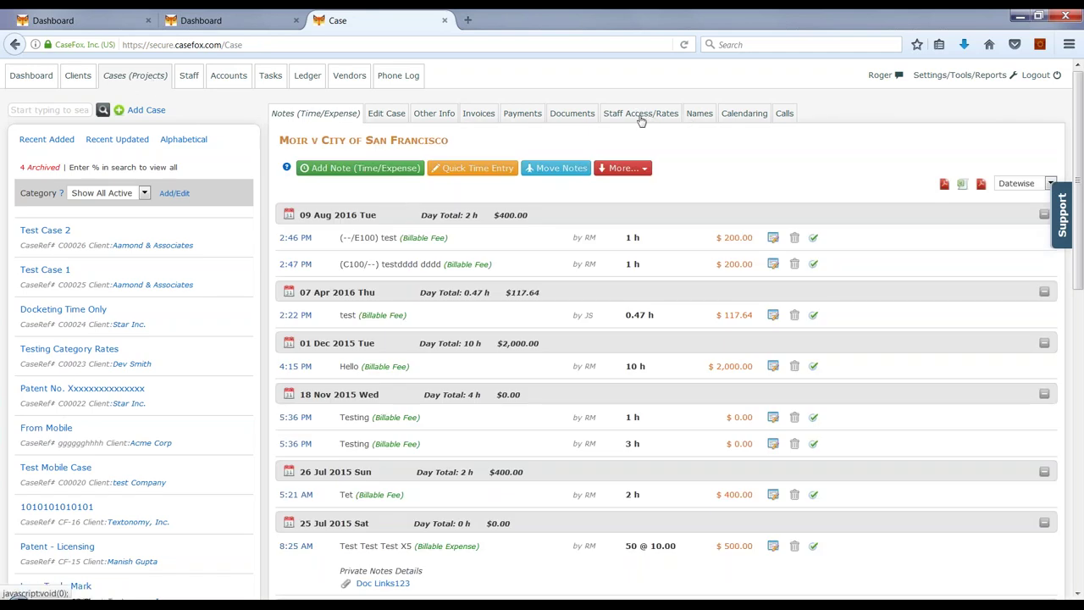
{"action": "left_click", "coordinate": [729, 115]}
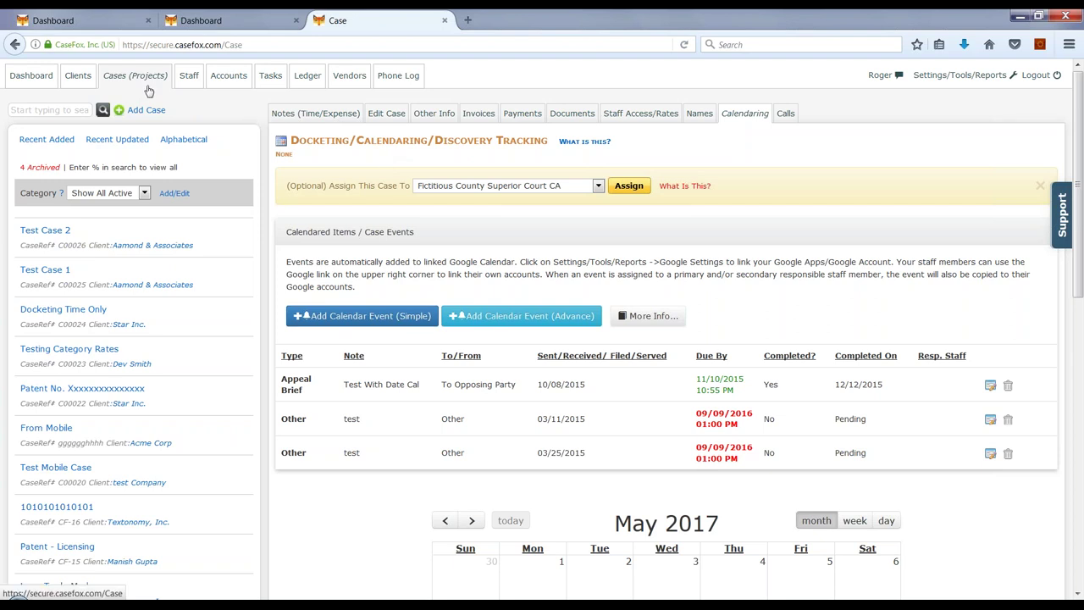
{"action": "left_click", "coordinate": [327, 120]}
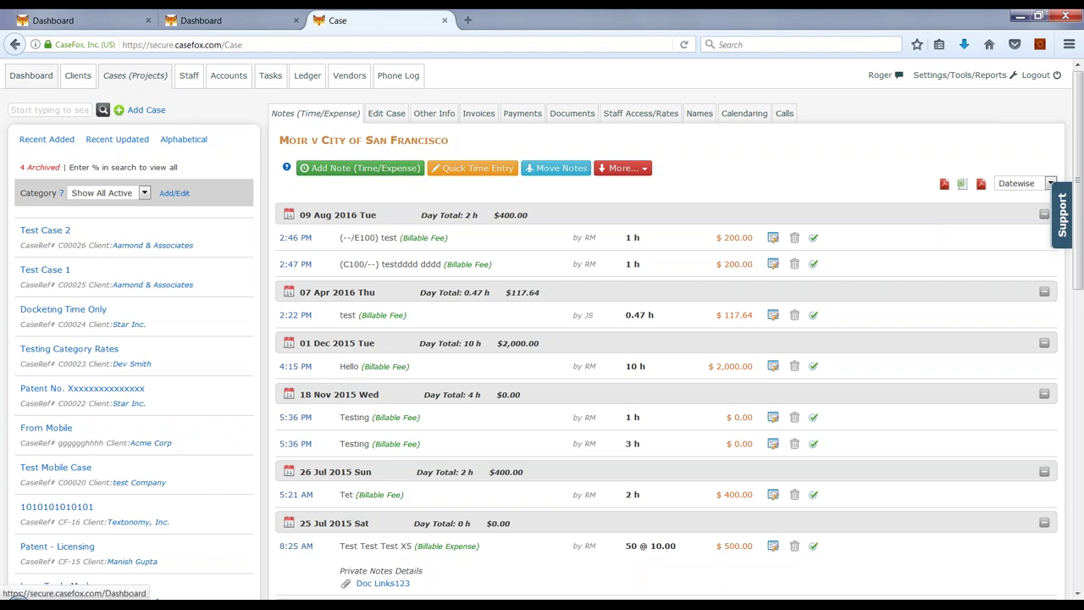
Step: Return to the dashboard and view the available quick reports
{"action": "left_click", "coordinate": [35, 82]}
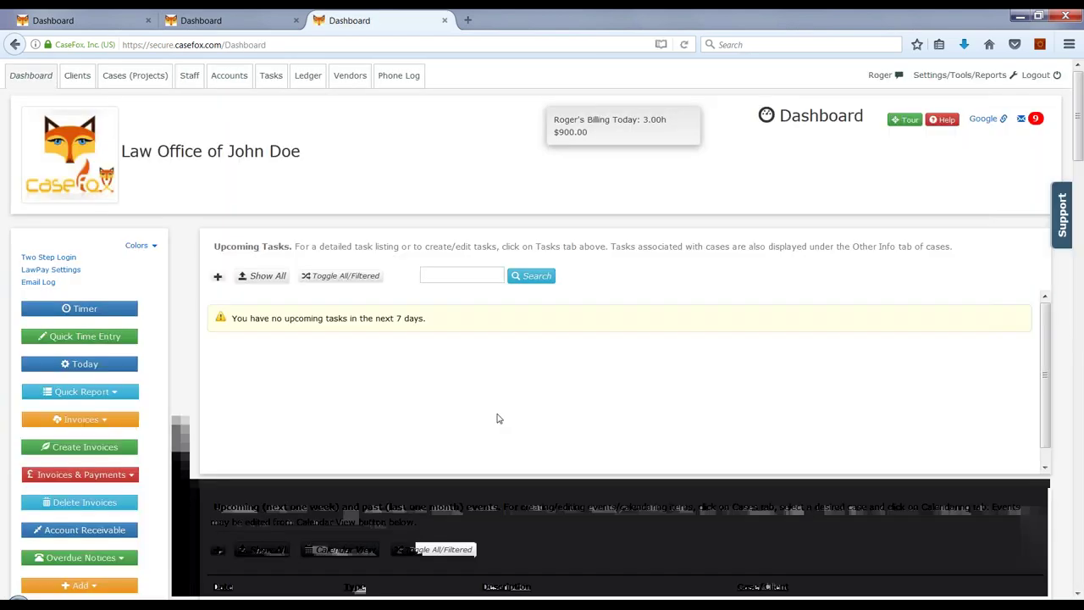
{"action": "left_click_drag", "start_coordinate": [1080, 146], "coordinate": [1081, 182]}
{"action": "left_click", "coordinate": [93, 240]}
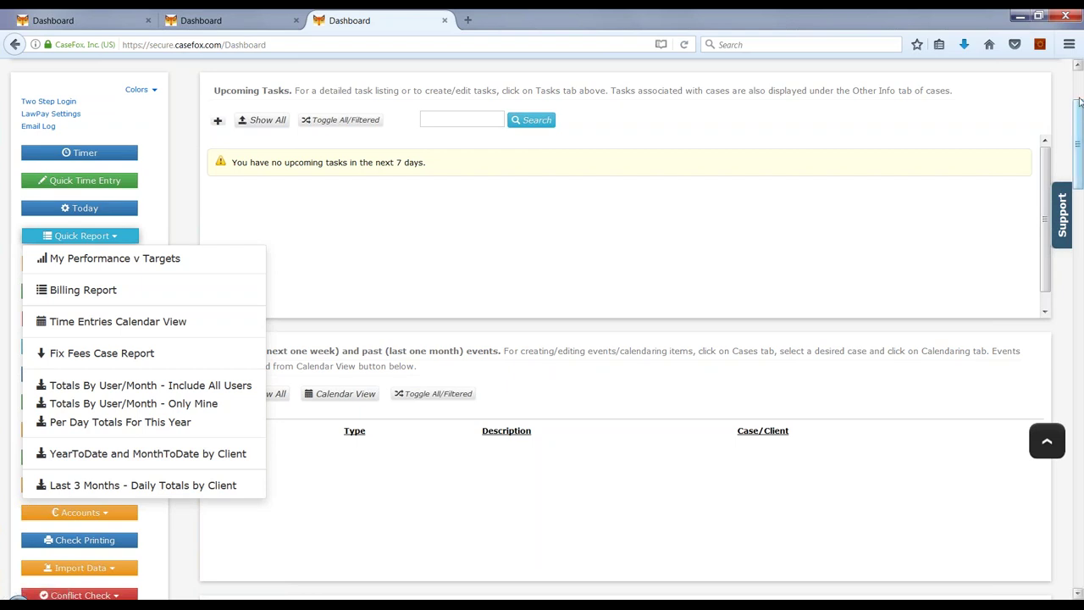
{"action": "scroll", "coordinate": [1078, 72], "scroll_direction": "up", "scroll_amount": 2}
{"action": "scroll", "coordinate": [1079, 81], "scroll_direction": "up", "scroll_amount": 3}
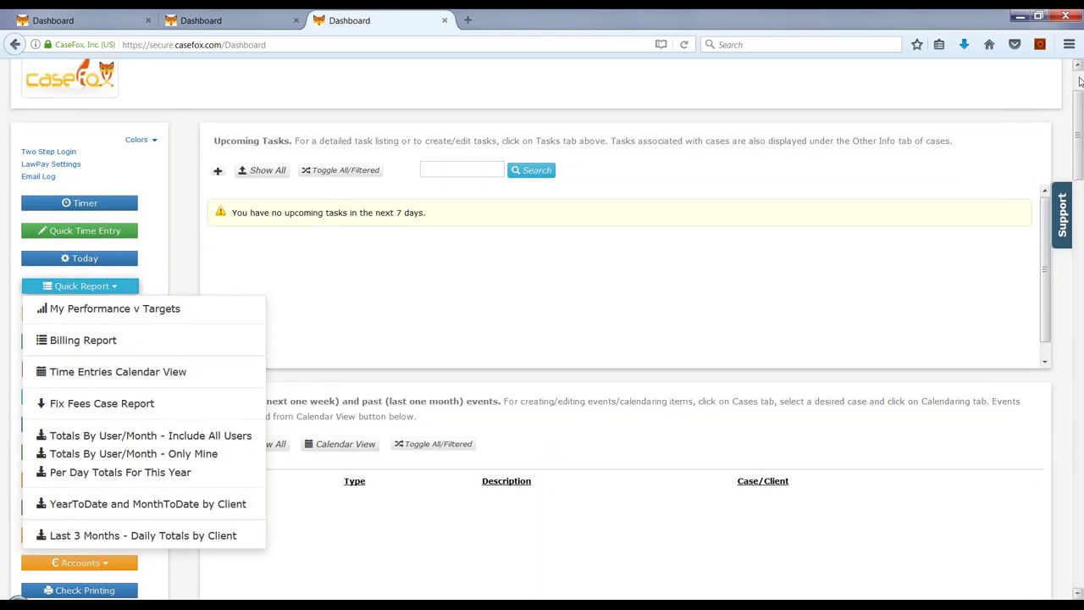
Step: Open the Run Reports/Export Notes/Payment List settings and view the criteria for exporting selected notes
{"action": "left_click", "coordinate": [981, 76]}
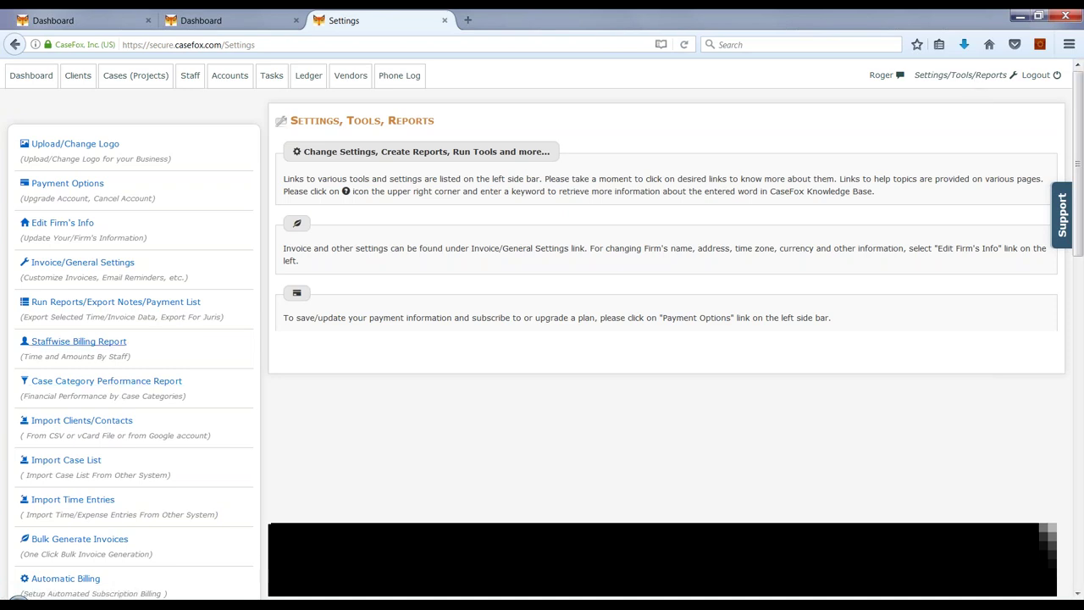
{"action": "left_click", "coordinate": [86, 307]}
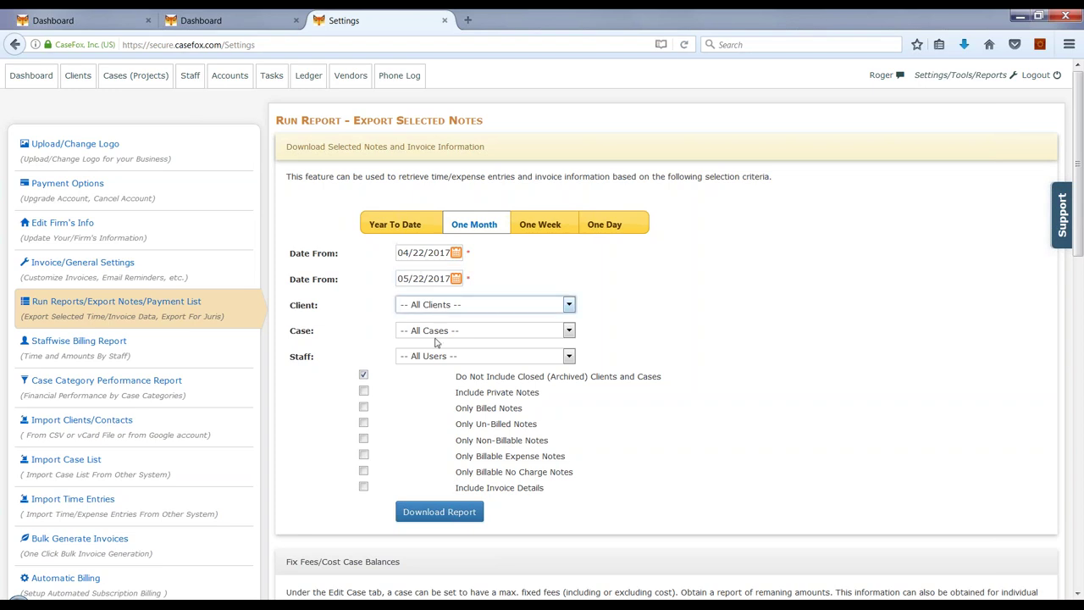
Step: Set the notes export criteria to client Aamond & Associates, the first listed staff member, and only un-billed notes
{"action": "left_click", "coordinate": [439, 307]}
{"action": "left_click", "coordinate": [432, 330]}
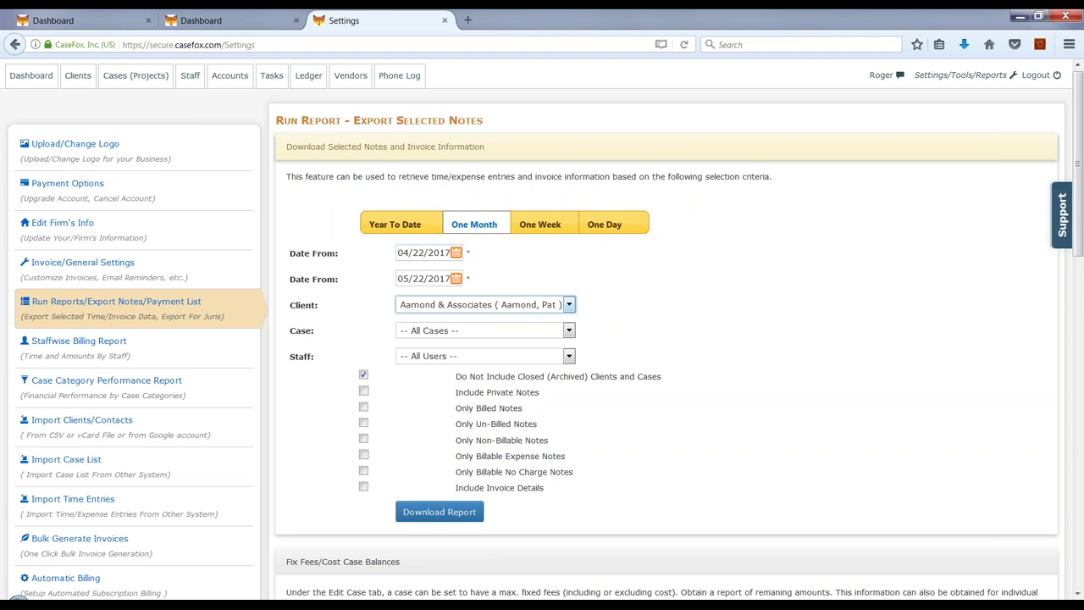
{"action": "left_click", "coordinate": [430, 357]}
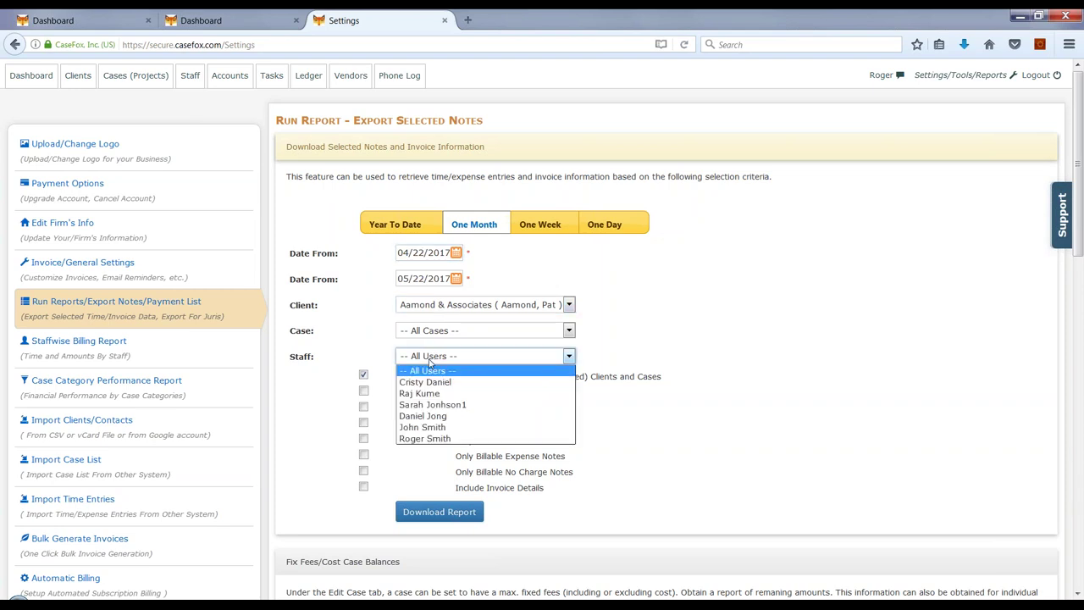
{"action": "left_click", "coordinate": [430, 383]}
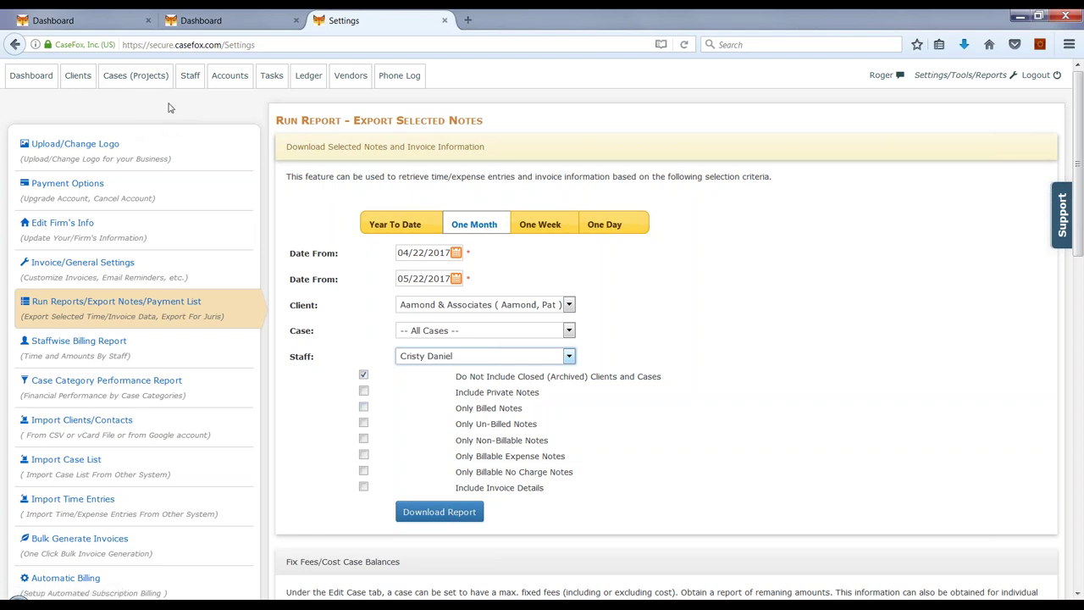
{"action": "left_click", "coordinate": [364, 423]}
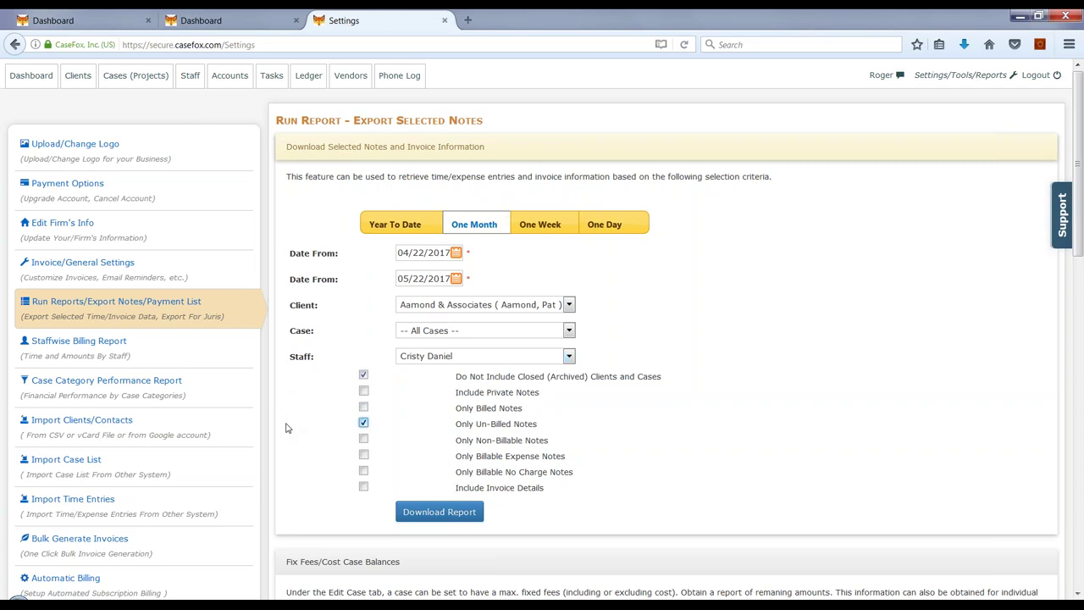
Step: Look over the remaining export reports, then open the Automatic Billing settings and review the instructions and existing recurring items
{"action": "scroll", "coordinate": [286, 427], "scroll_direction": "down", "scroll_amount": 5}
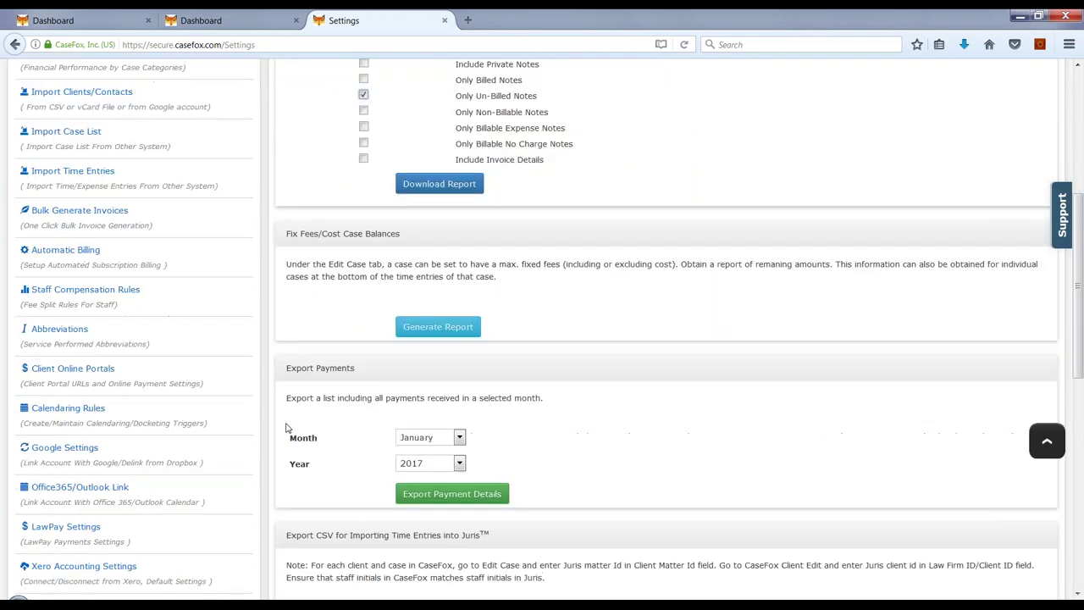
{"action": "scroll", "coordinate": [285, 427], "scroll_direction": "down", "scroll_amount": 1}
{"action": "scroll", "coordinate": [285, 428], "scroll_direction": "down", "scroll_amount": 1}
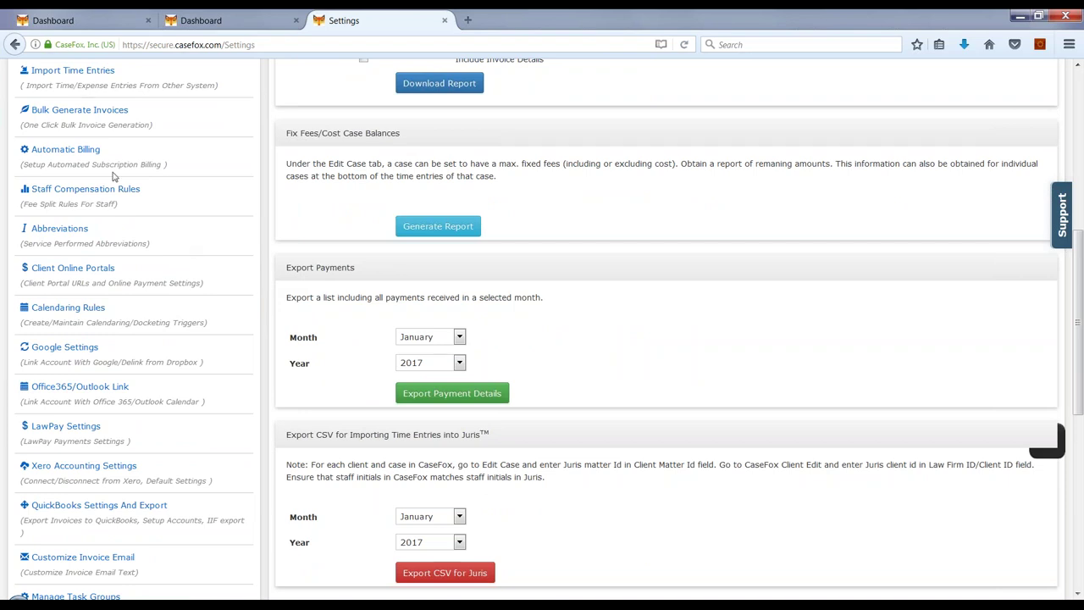
{"action": "left_click", "coordinate": [74, 157]}
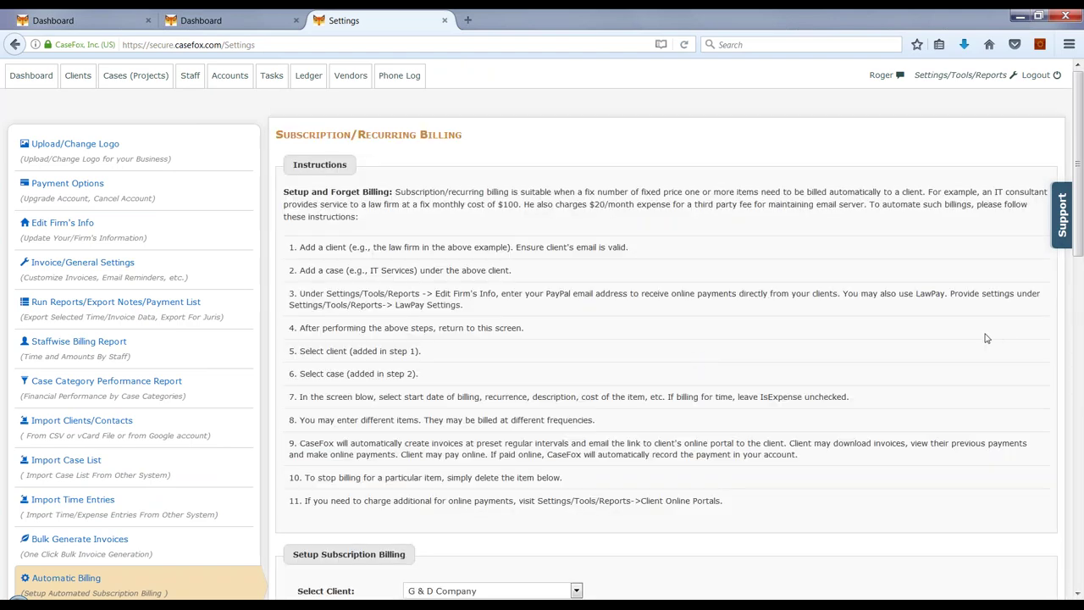
{"action": "scroll", "coordinate": [987, 337], "scroll_direction": "down", "scroll_amount": 1}
{"action": "scroll", "coordinate": [987, 338], "scroll_direction": "down", "scroll_amount": 5}
{"action": "scroll", "coordinate": [985, 338], "scroll_direction": "up", "scroll_amount": 5}
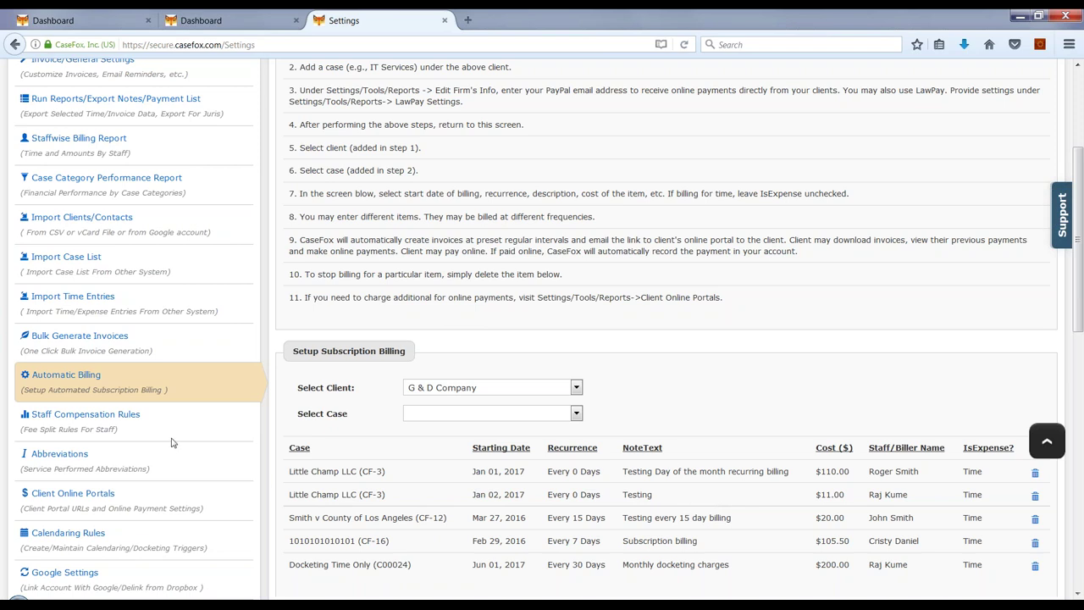
Step: Open the Staff Compensation Rules settings and review the list of fee split rules
{"action": "left_click", "coordinate": [120, 421]}
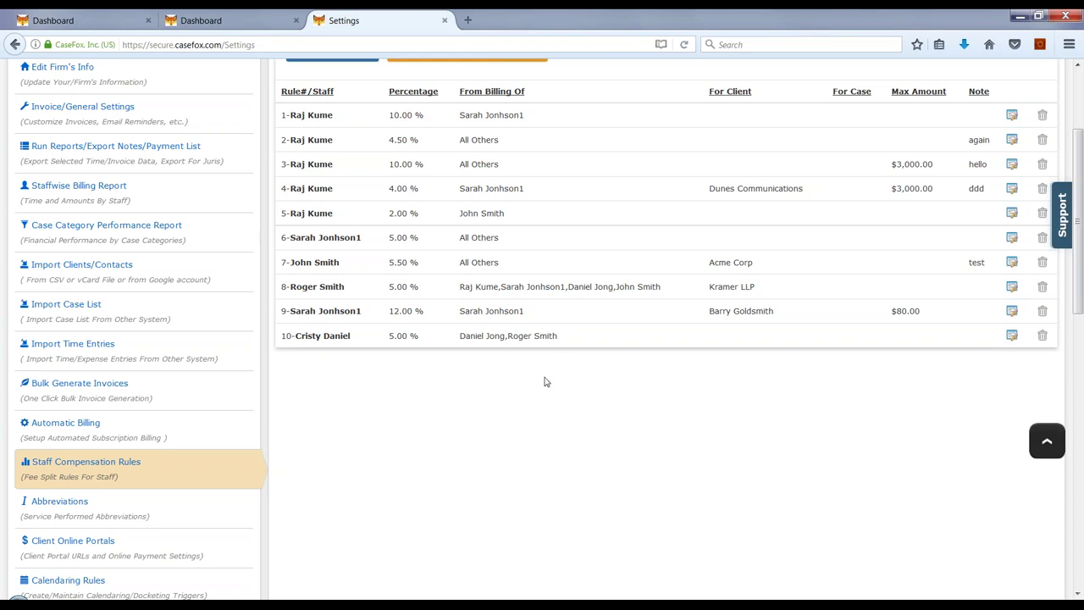
{"action": "scroll", "coordinate": [546, 381], "scroll_direction": "up", "scroll_amount": 2}
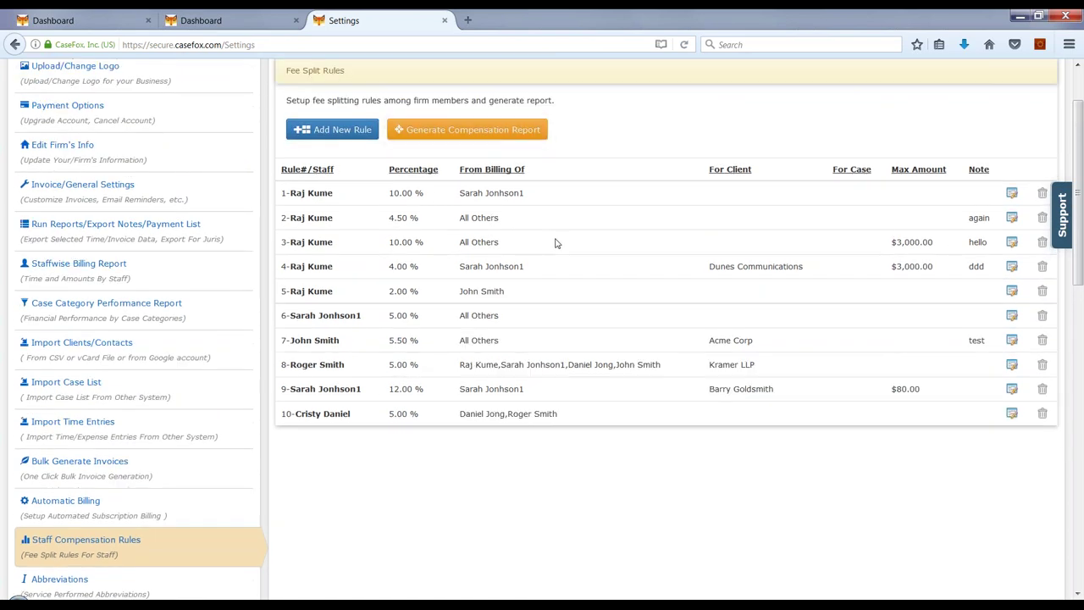
{"action": "scroll", "coordinate": [555, 243], "scroll_direction": "down", "scroll_amount": 1}
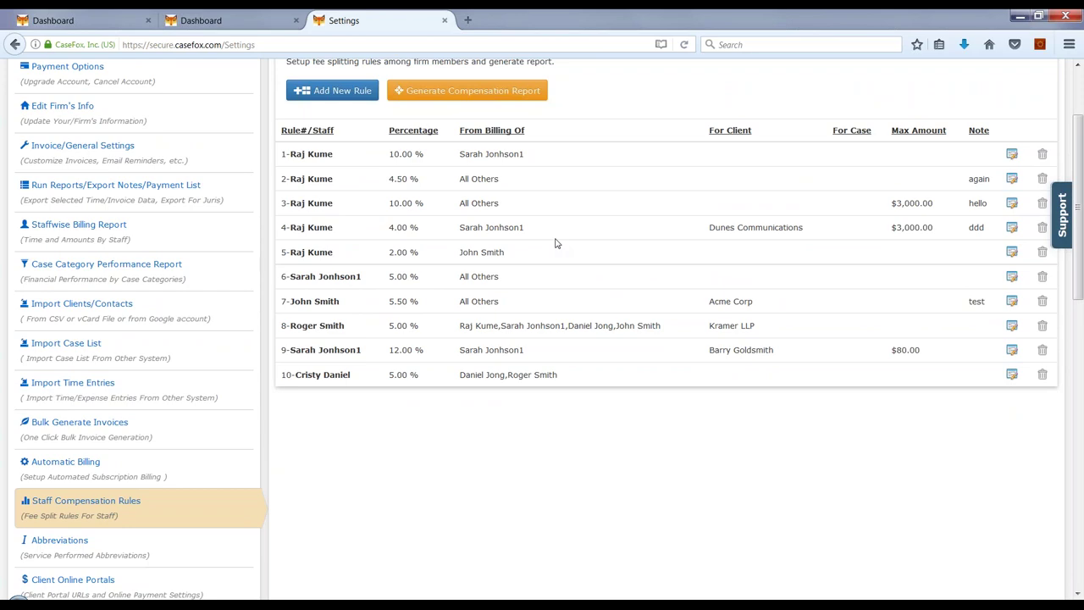
{"action": "scroll", "coordinate": [555, 243], "scroll_direction": "down", "scroll_amount": 7}
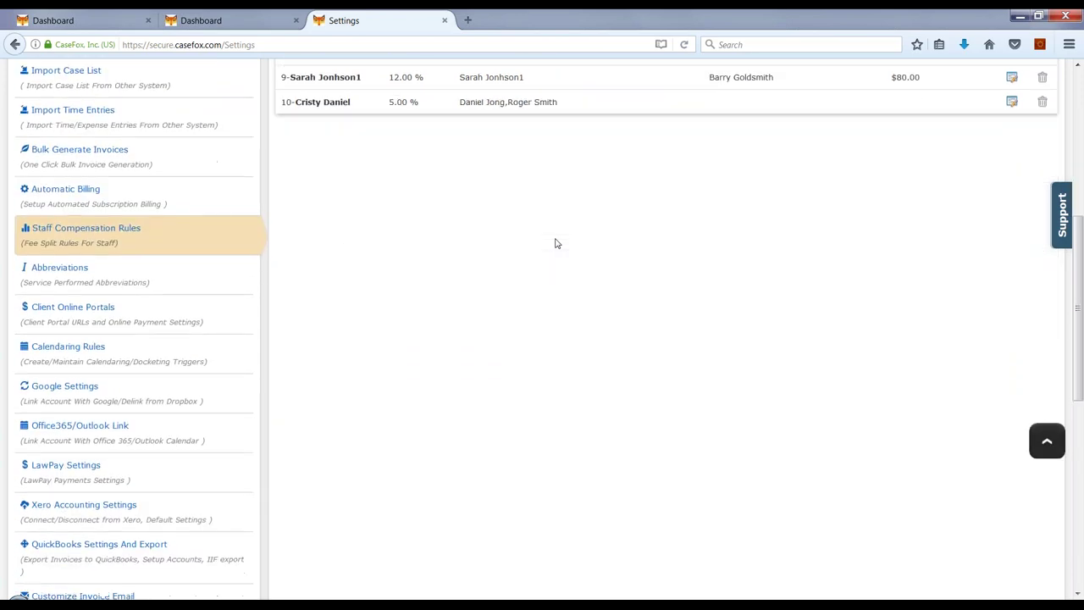
Step: Open the Client Online Portals settings and copy the payment URL for Aamond & Associates
{"action": "left_click", "coordinate": [139, 269]}
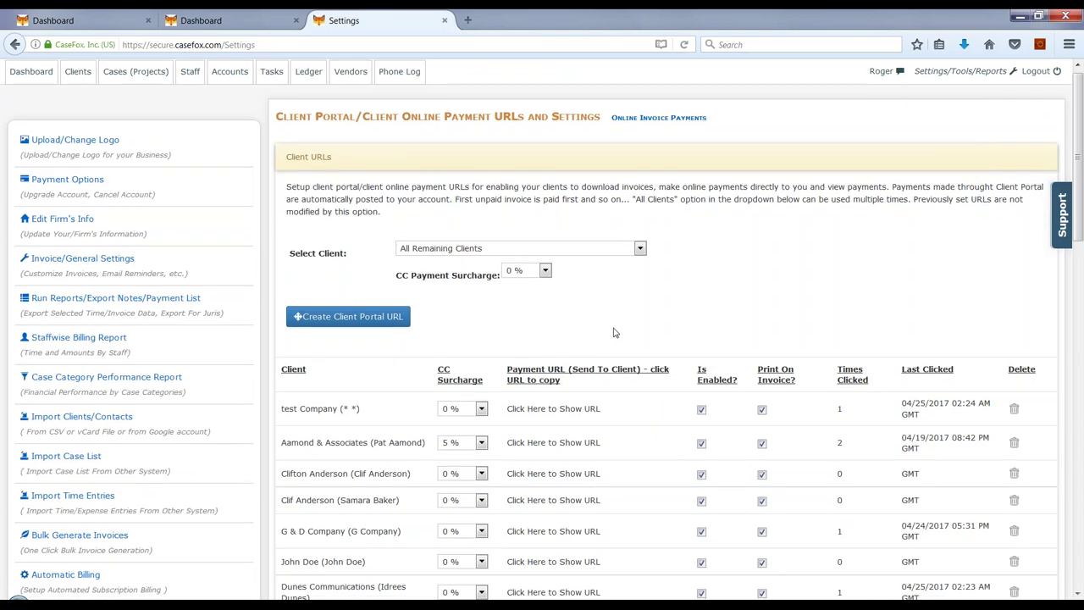
{"action": "scroll", "coordinate": [615, 332], "scroll_direction": "down", "scroll_amount": 2}
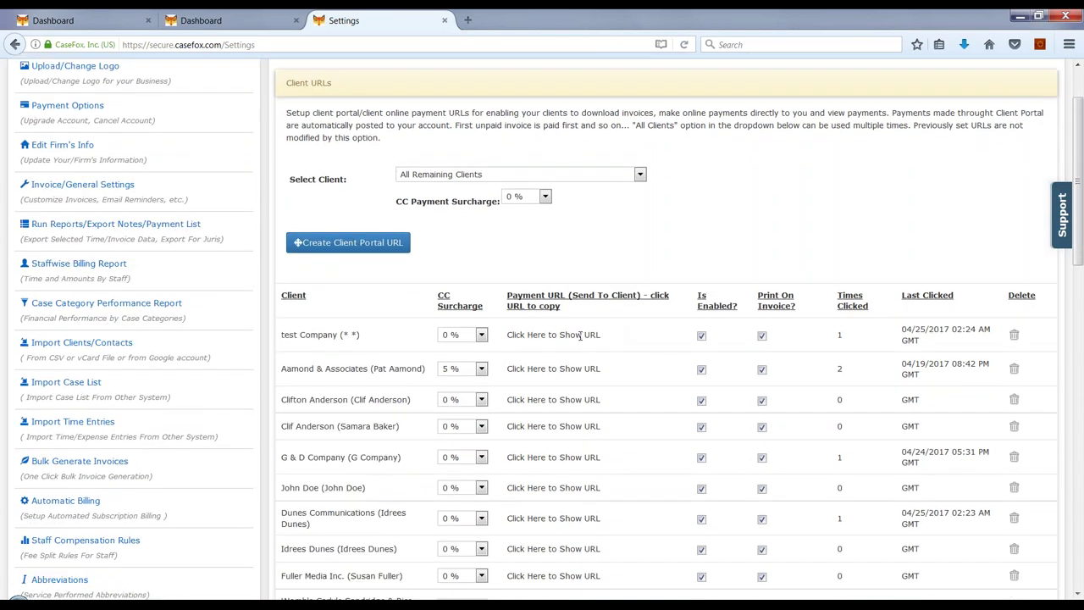
{"action": "left_click", "coordinate": [567, 368]}
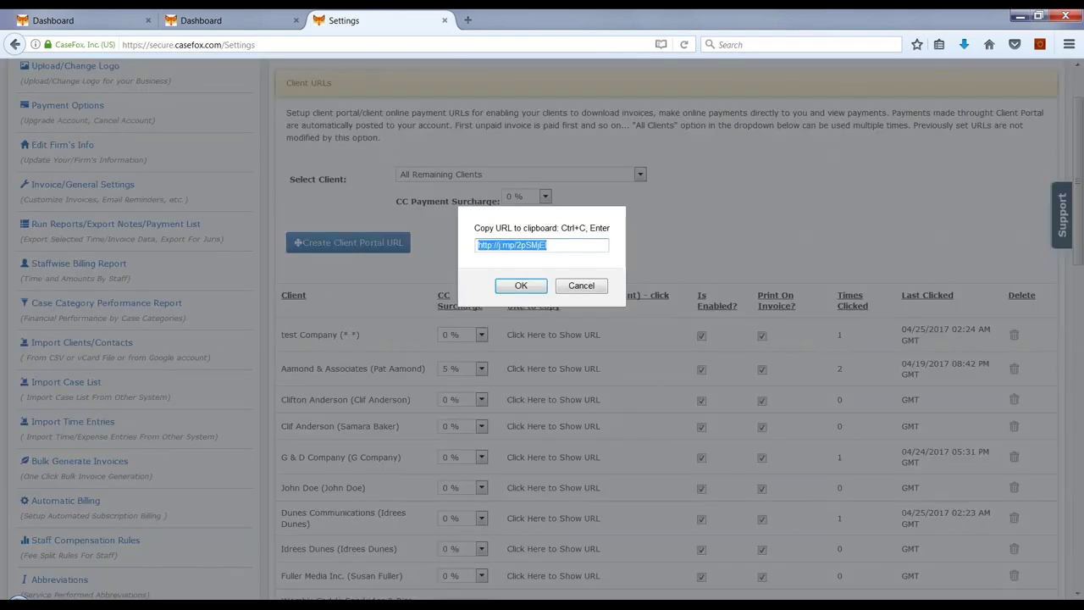
{"action": "left_click", "coordinate": [576, 288]}
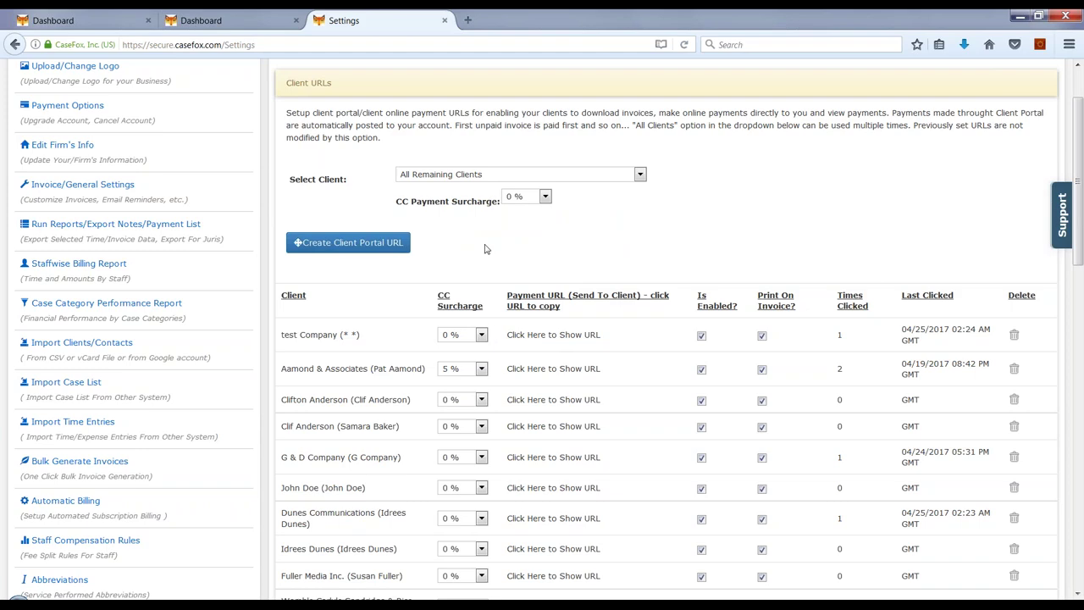
Step: Load the copied client portal URL in the second browser tab, replacing the dashboard page
{"action": "left_click", "coordinate": [226, 21]}
{"action": "left_click", "coordinate": [233, 43]}
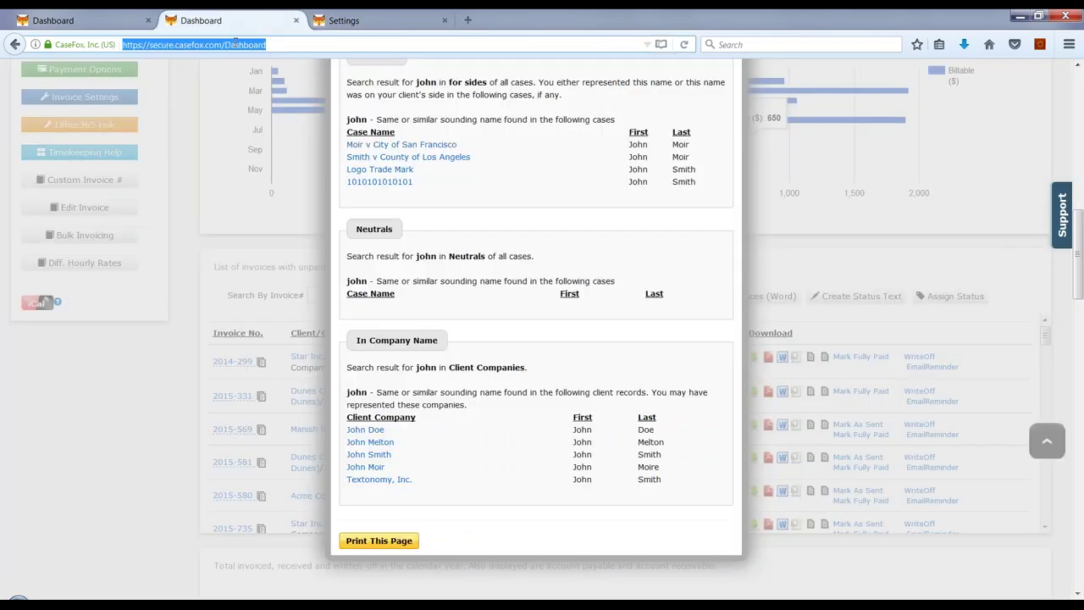
{"action": "key", "text": "ctrl+v"}
{"action": "key", "text": "Return"}
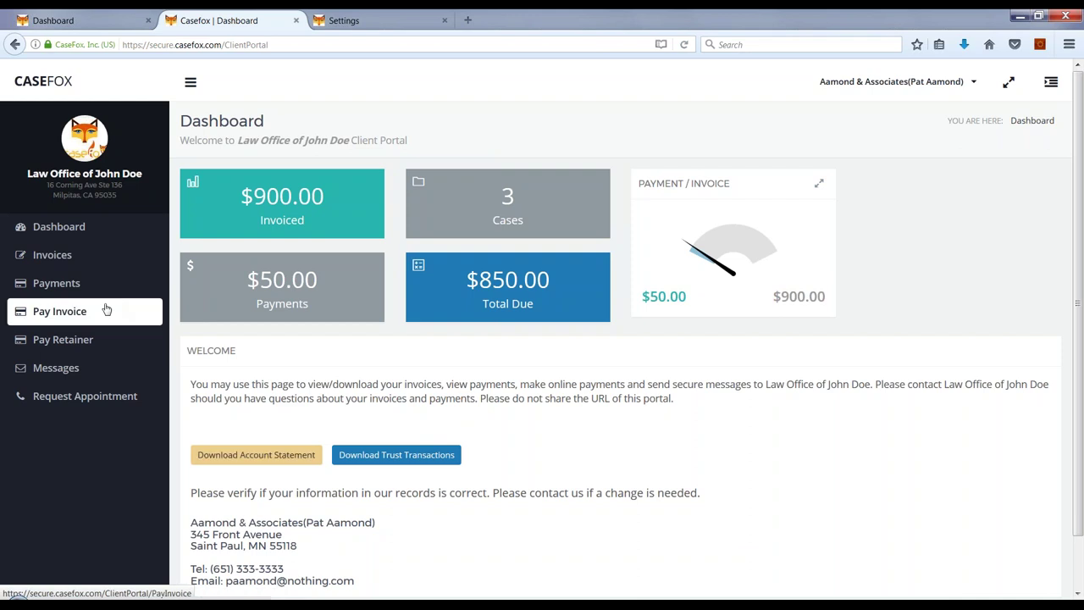
Step: View the client portal's invoices, payment history and invoice payment pages
{"action": "left_click", "coordinate": [60, 260]}
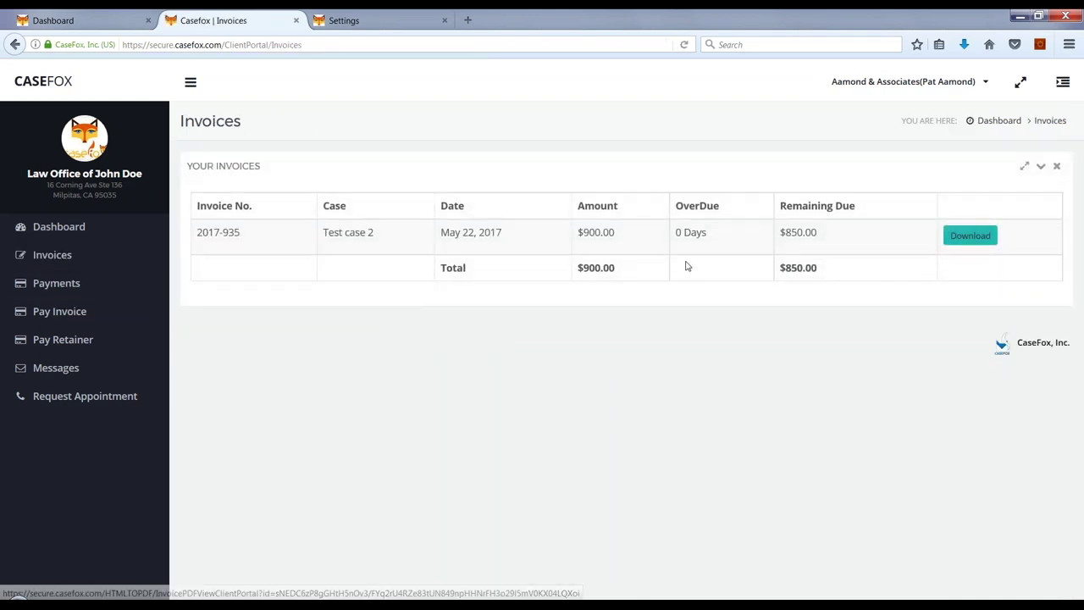
{"action": "left_click", "coordinate": [72, 283]}
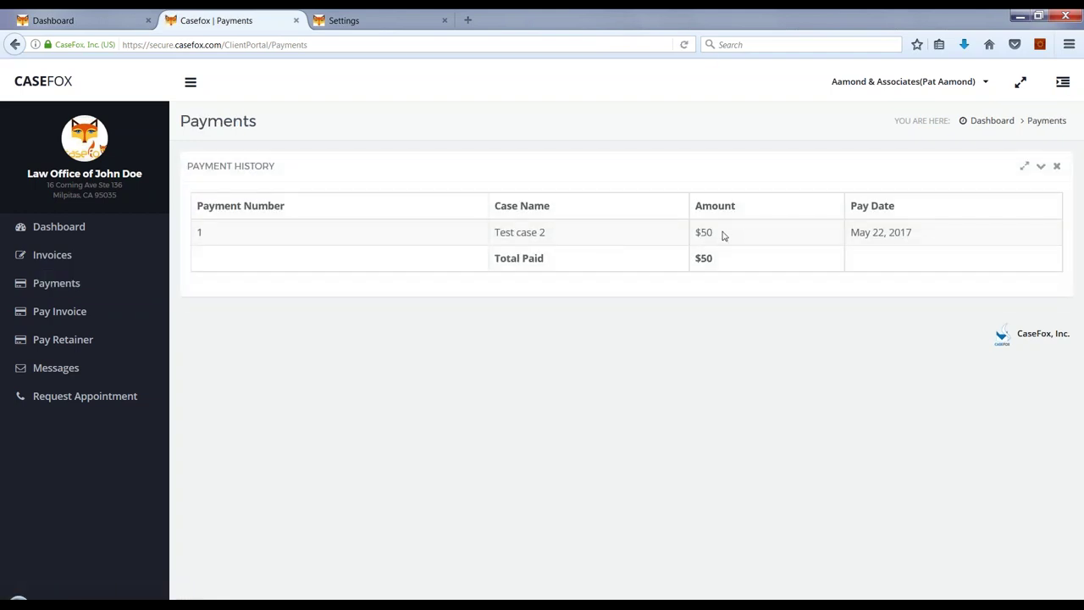
{"action": "left_click", "coordinate": [72, 314]}
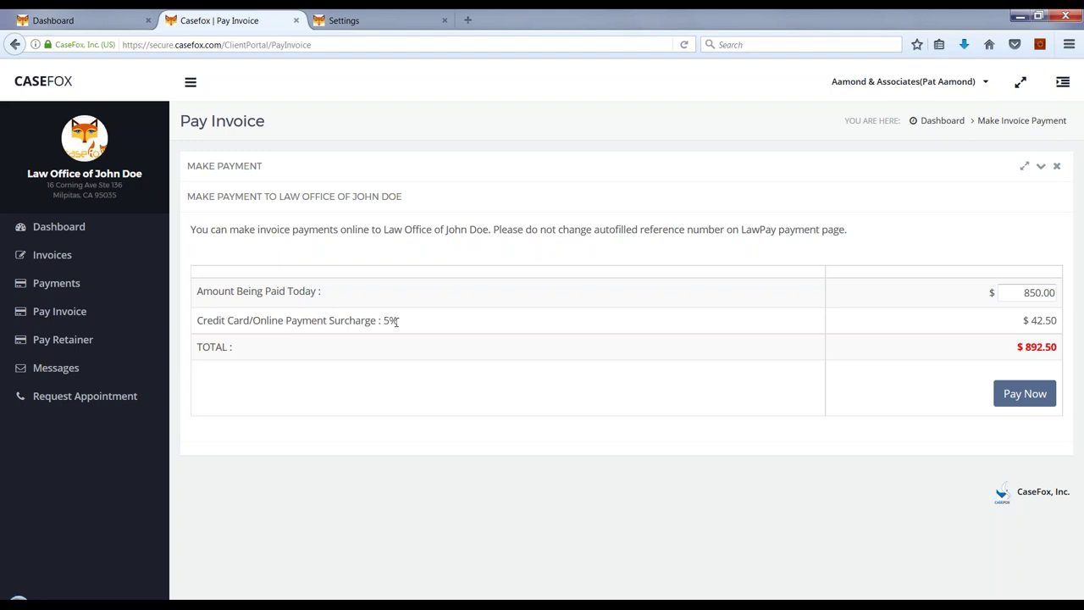
Step: Return to the Client Online Portals settings and set the credit card surcharge for Aamond & Associates to 2 %
{"action": "left_click", "coordinate": [366, 21]}
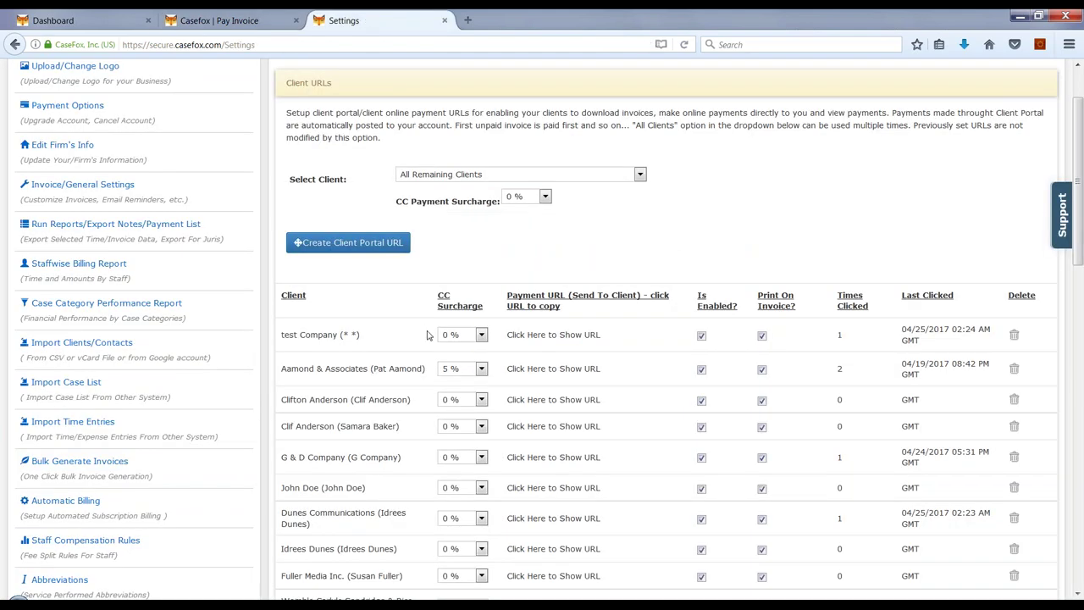
{"action": "left_click", "coordinate": [464, 376]}
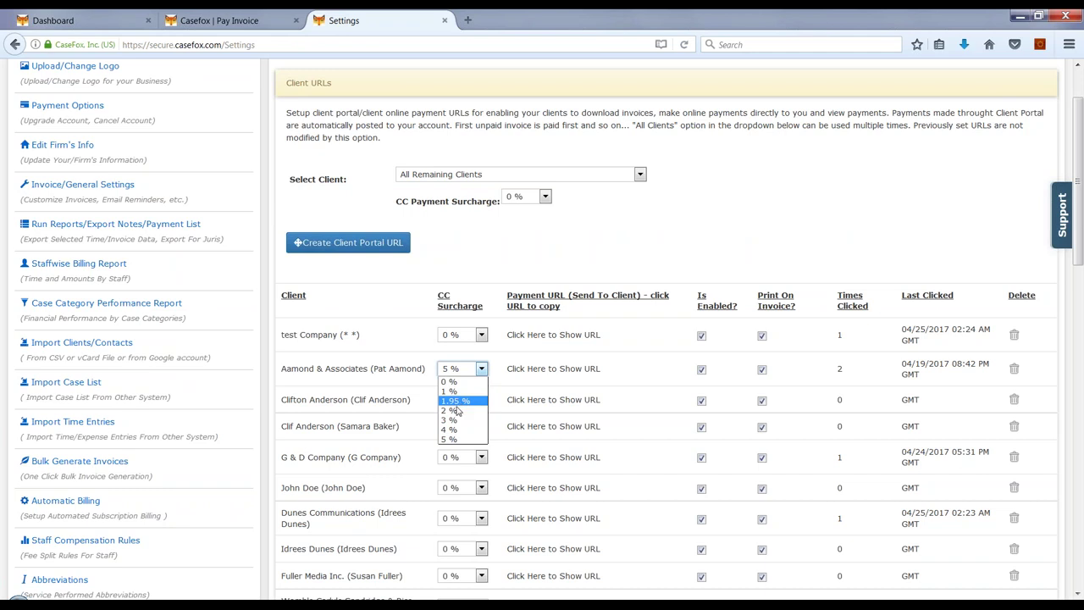
{"action": "left_click", "coordinate": [454, 410]}
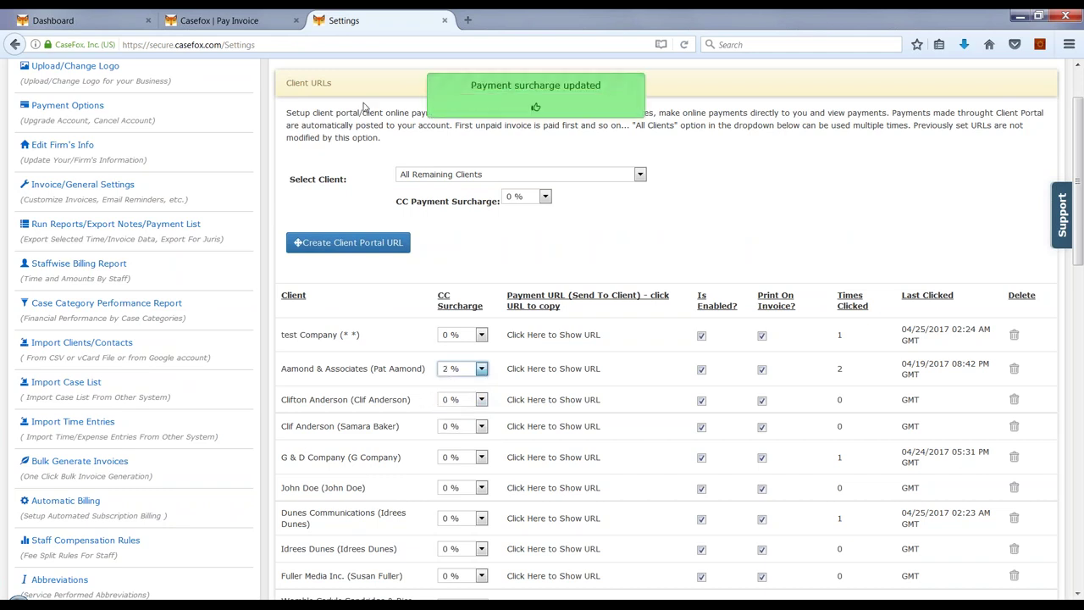
Step: Return to the client portal, open its messages page and point out the firm's name and address
{"action": "left_click", "coordinate": [226, 24]}
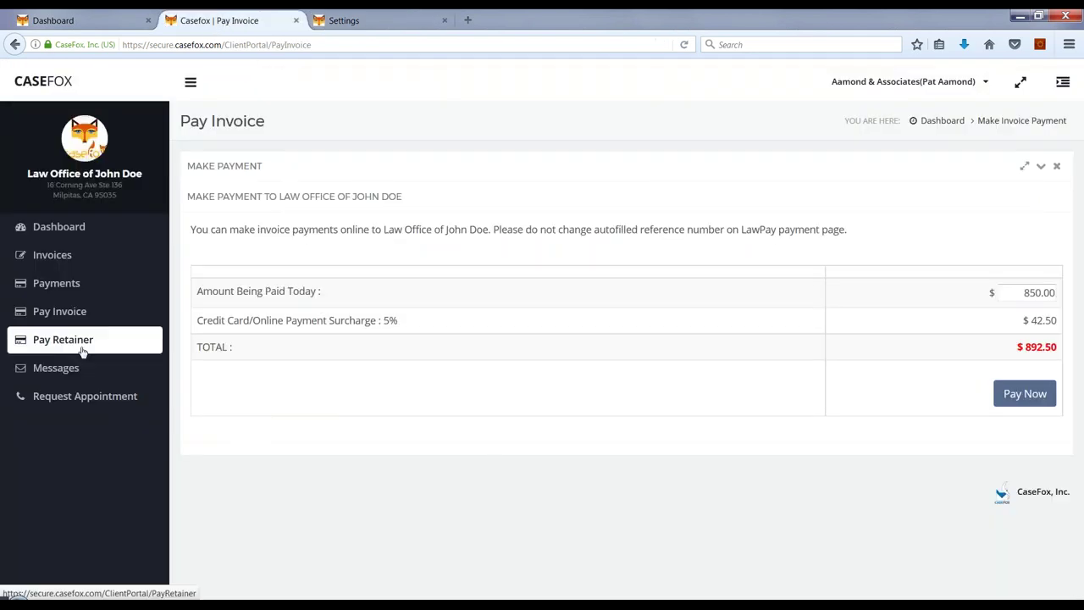
{"action": "left_click", "coordinate": [73, 371]}
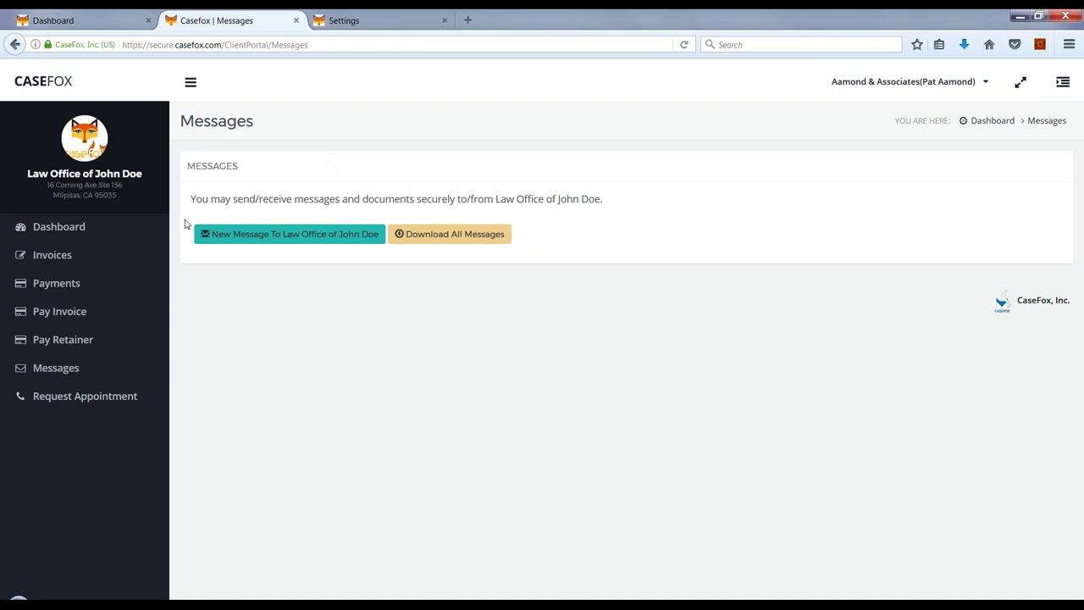
{"action": "left_click_drag", "start_coordinate": [29, 176], "coordinate": [144, 198]}
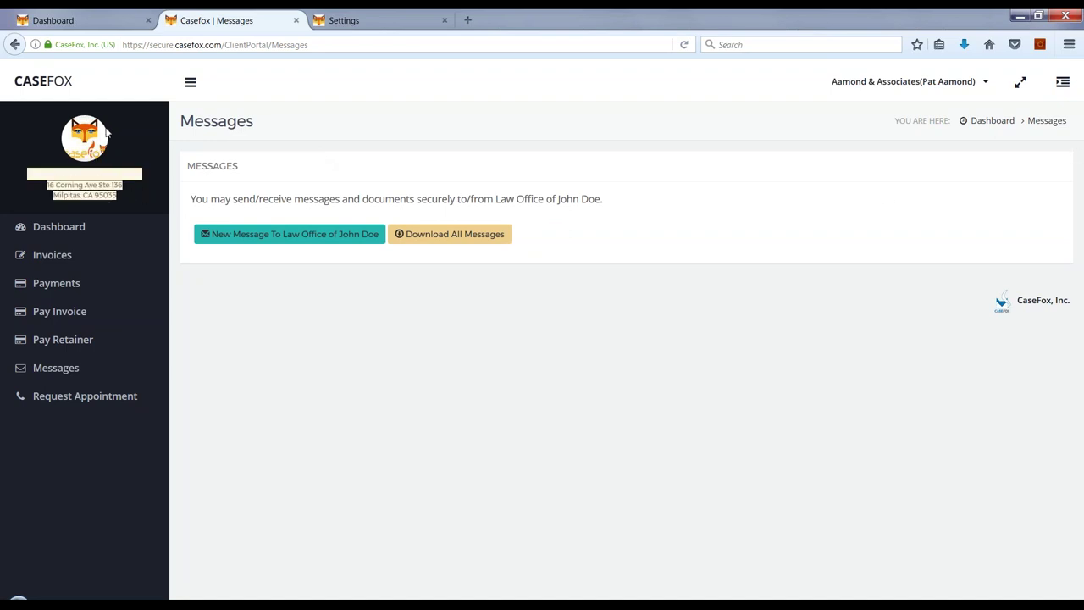
{"action": "left_click", "coordinate": [291, 159]}
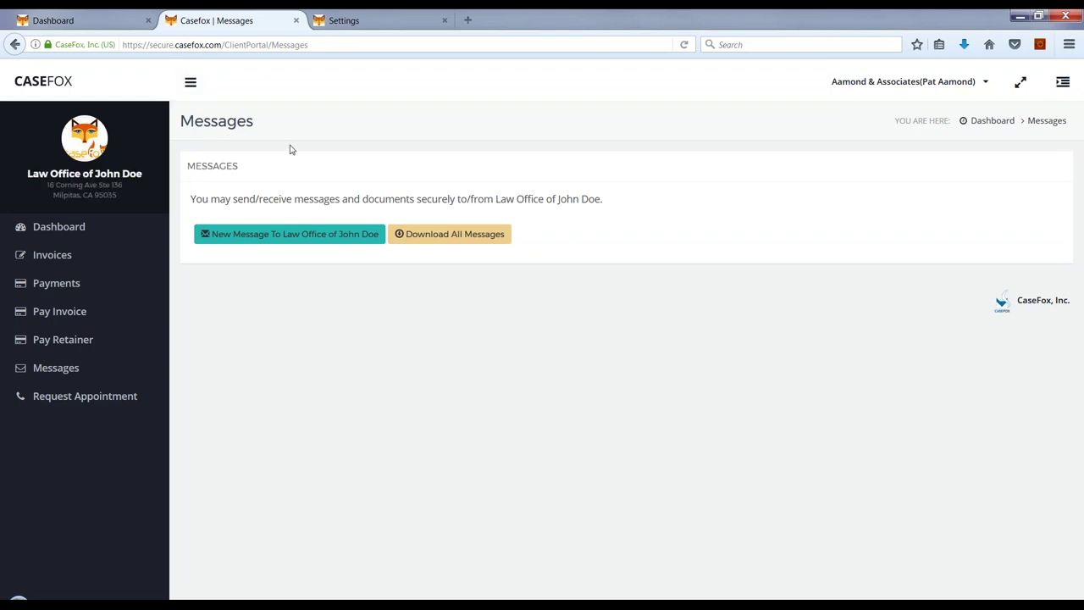
Step: Return to the settings, open the Office365/Outlook Link page and view the calendar synchronization information and delink option
{"action": "left_click", "coordinate": [354, 21]}
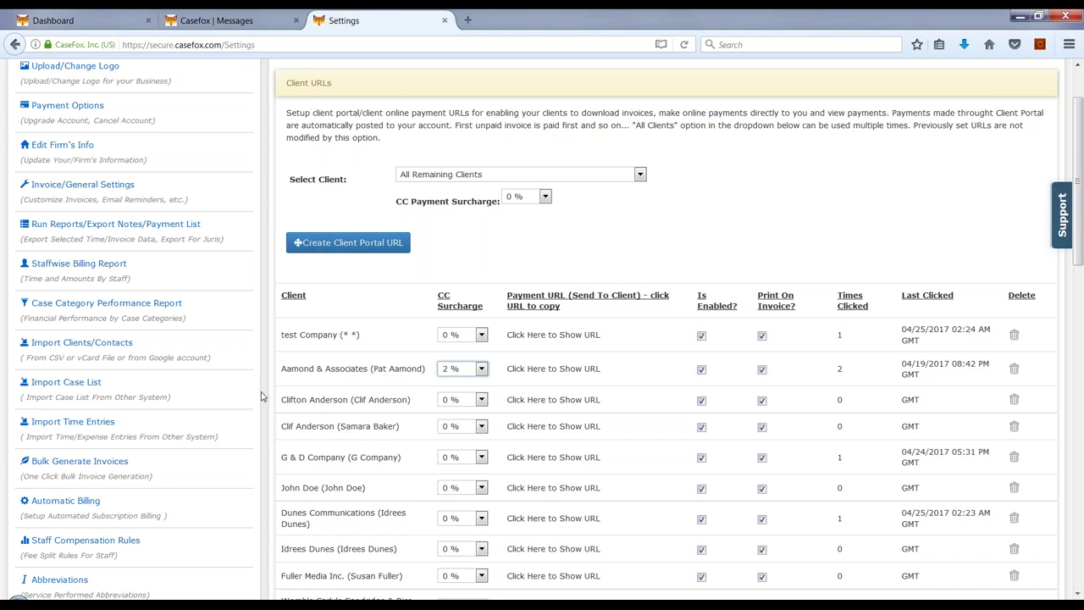
{"action": "key", "text": "Down"}
{"action": "left_click_drag", "start_coordinate": [1081, 224], "coordinate": [1082, 380]}
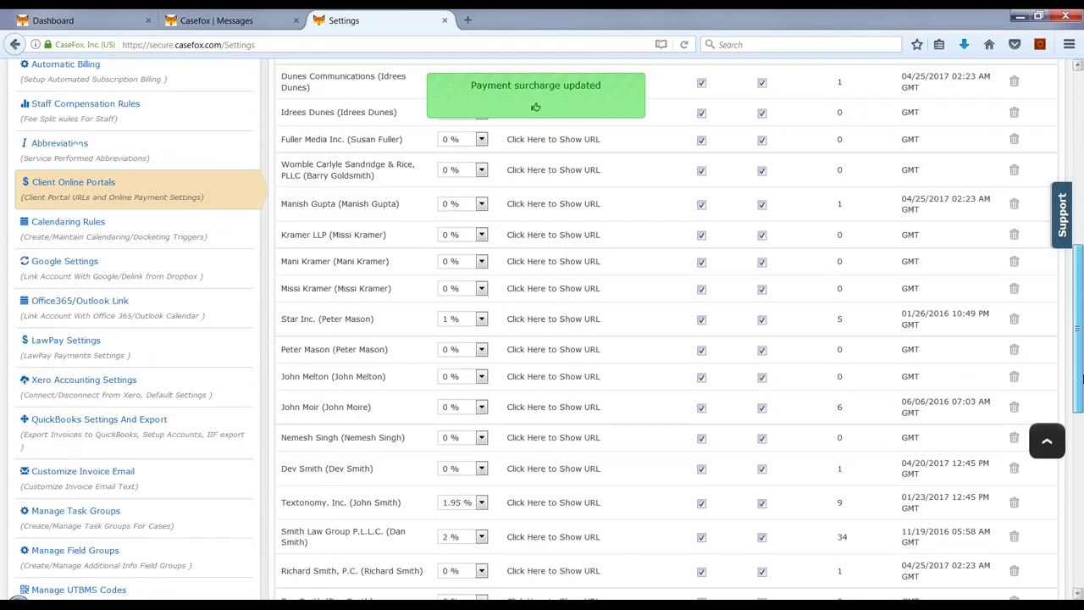
{"action": "scroll", "coordinate": [330, 317], "scroll_direction": "down", "scroll_amount": 2}
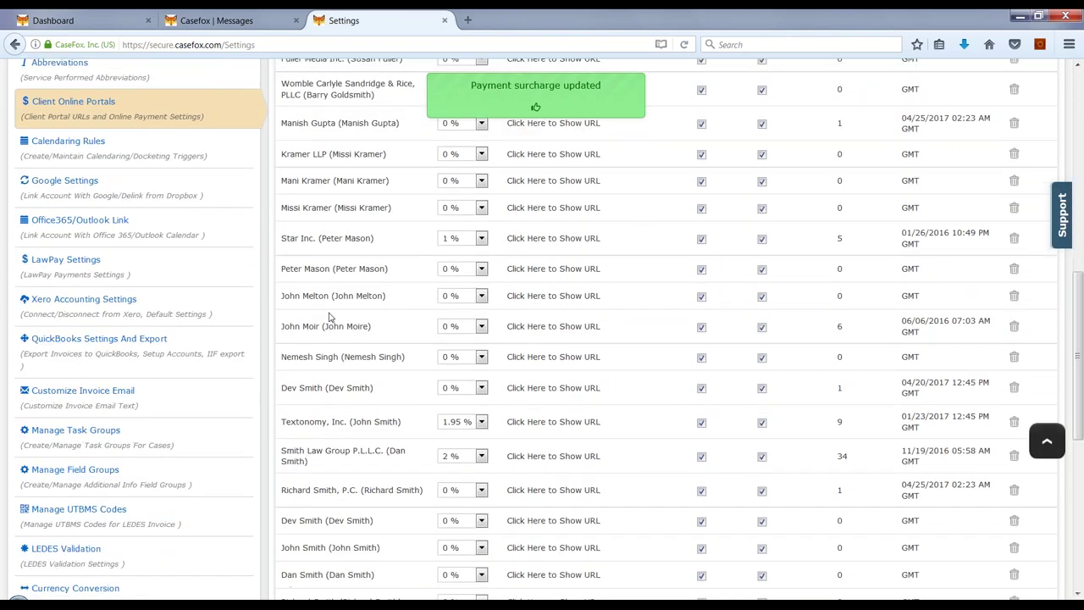
{"action": "left_click", "coordinate": [101, 225]}
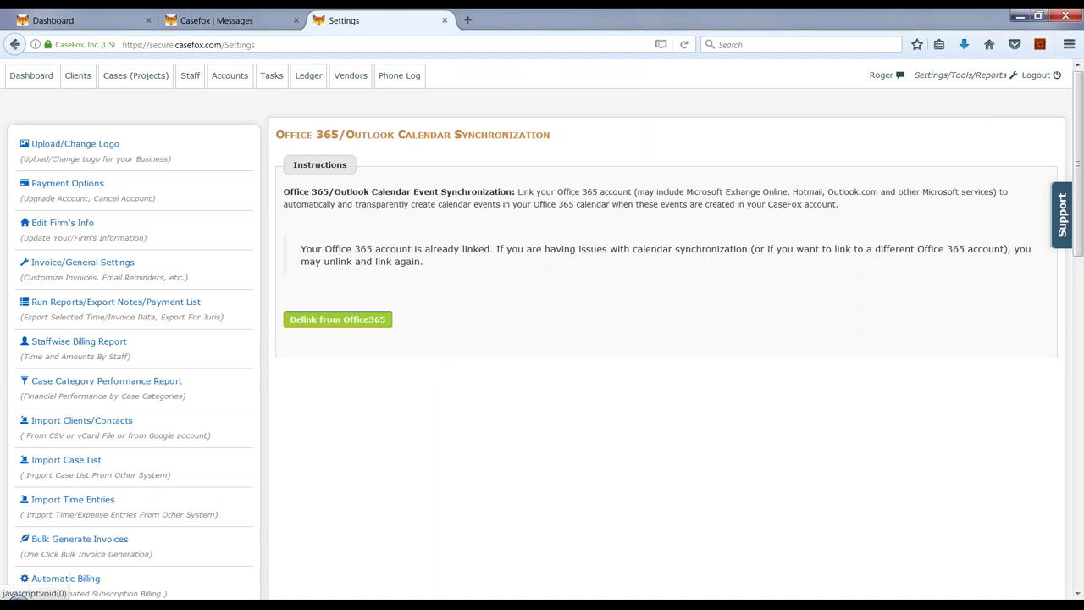
{"action": "left_click", "coordinate": [375, 320]}
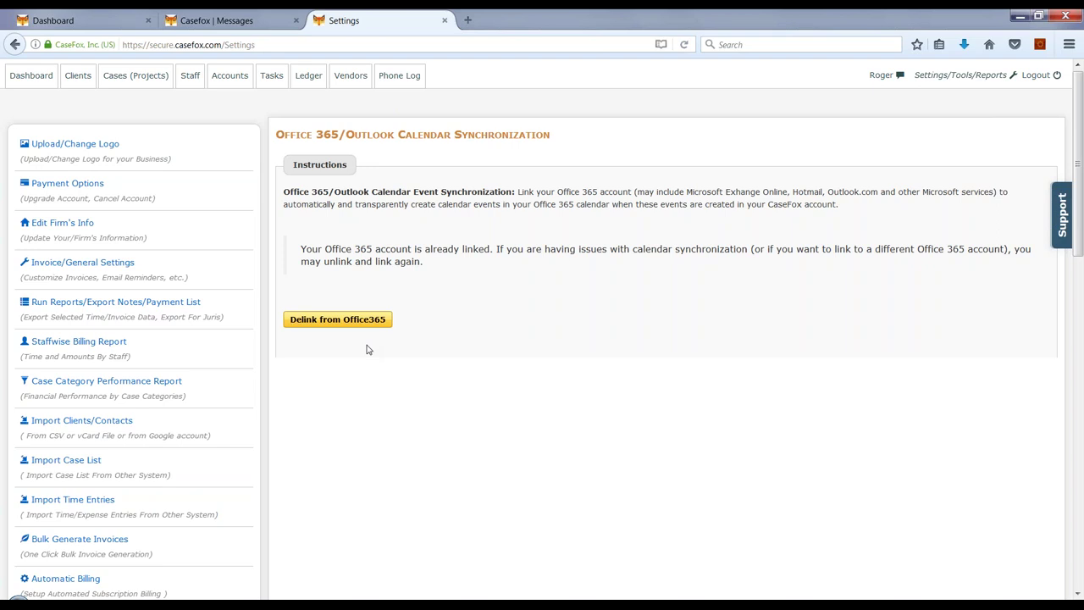
Step: Open the cases page and view the additional actions available for the City of San Francisco case
{"action": "left_click", "coordinate": [138, 77]}
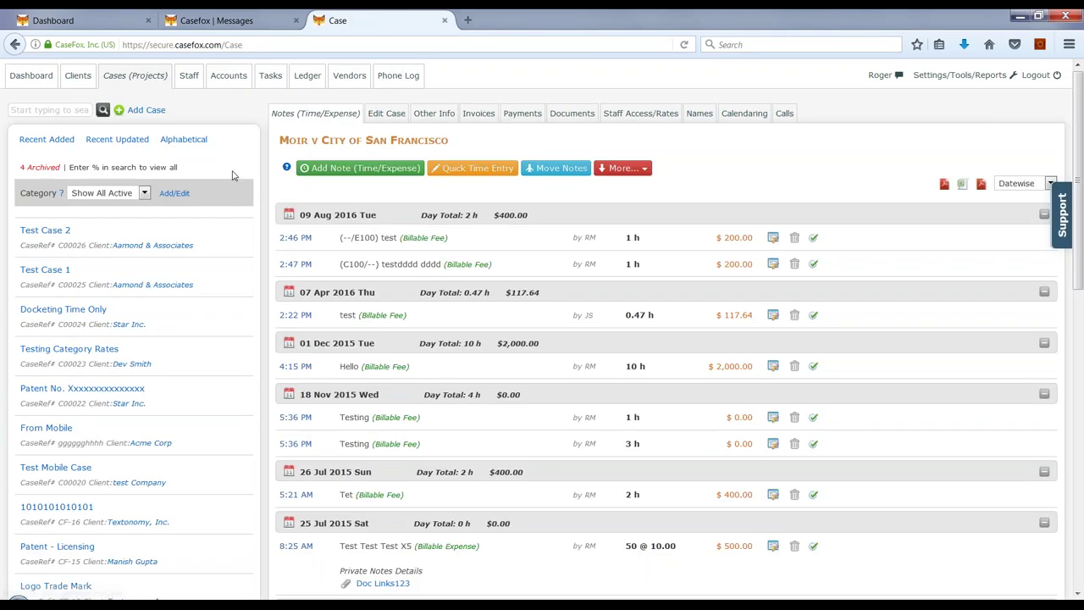
{"action": "left_click", "coordinate": [623, 171]}
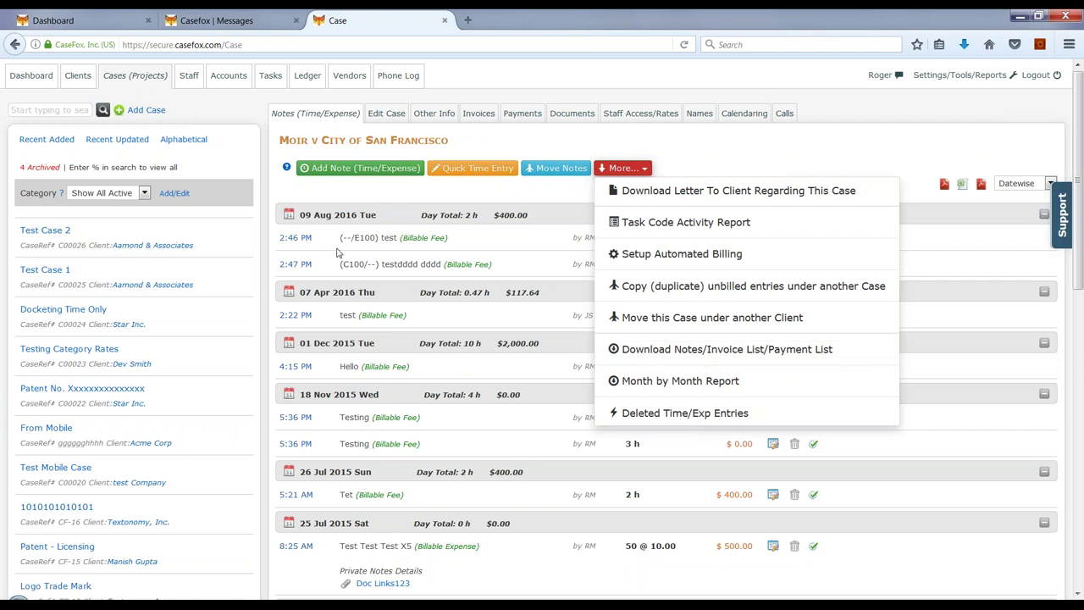
Step: Open the details of Test Case 2 and view the clients available for moving the case to another client
{"action": "left_click", "coordinate": [64, 235]}
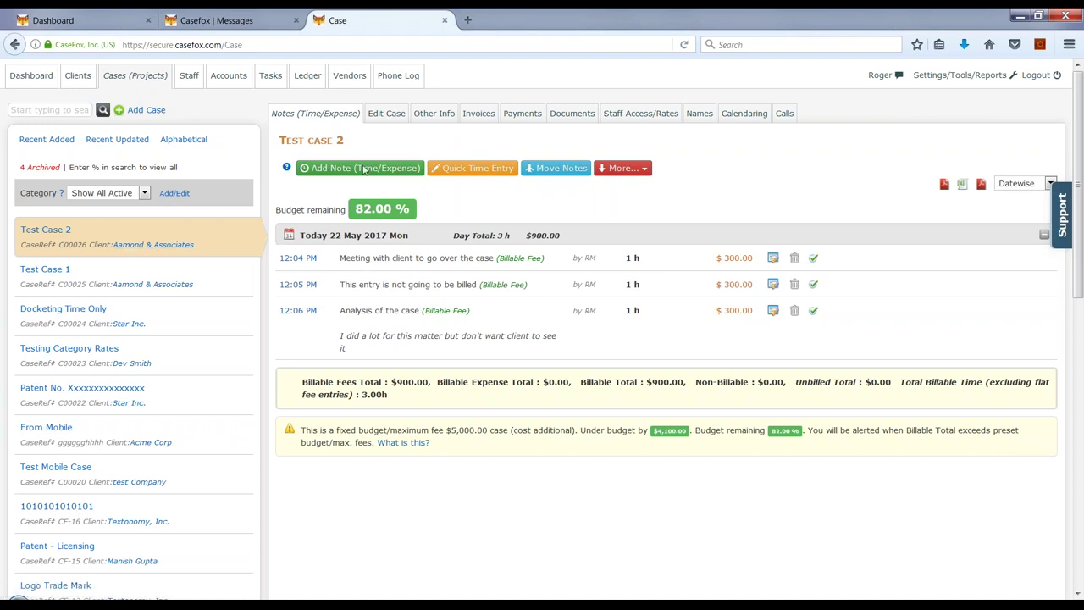
{"action": "left_click", "coordinate": [388, 115]}
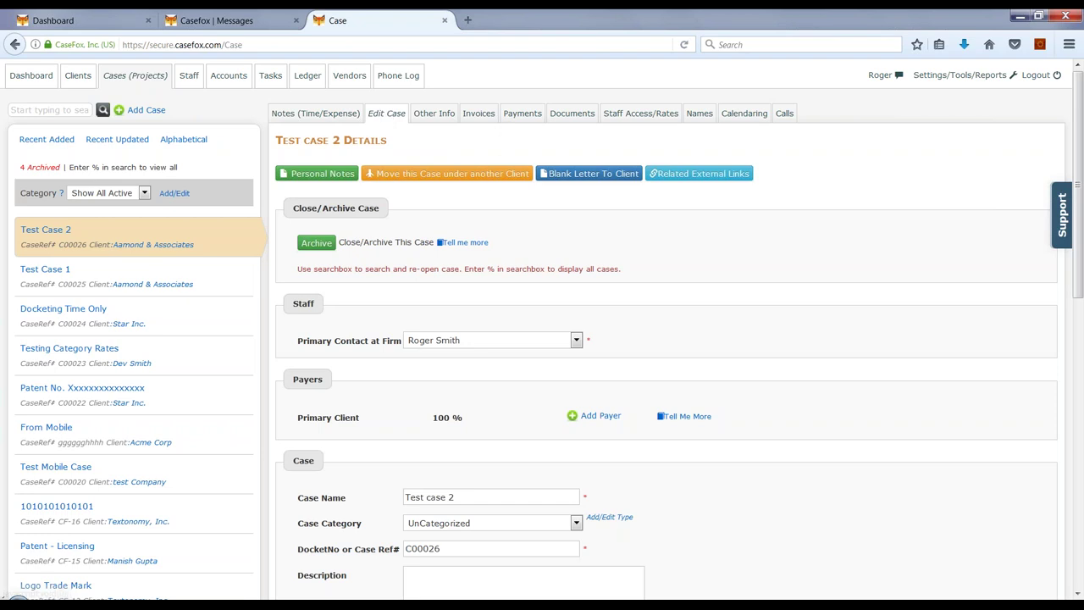
{"action": "left_click", "coordinate": [417, 174]}
{"action": "left_click", "coordinate": [475, 152]}
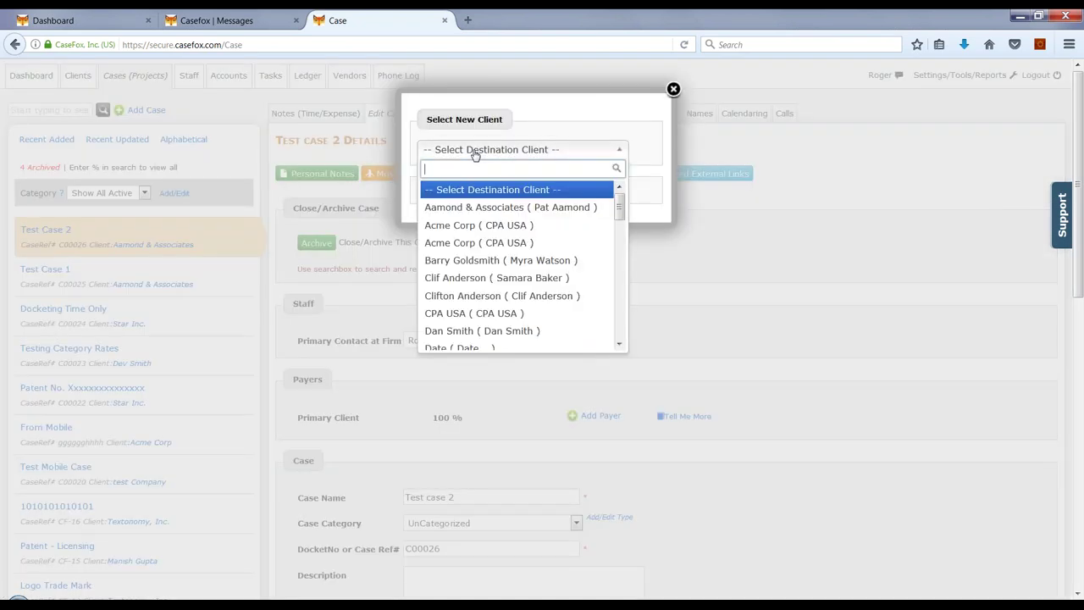
{"action": "left_click", "coordinate": [673, 90]}
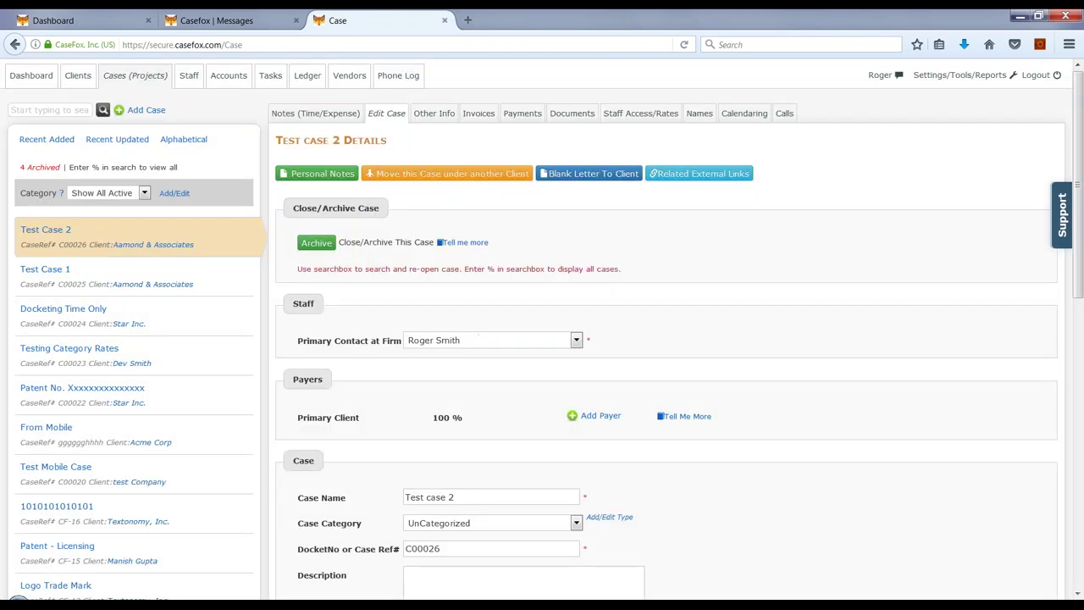
Step: Return to Test Case 2's time and expense notes and view the destination cases available for moving unbilled entries
{"action": "left_click", "coordinate": [335, 119]}
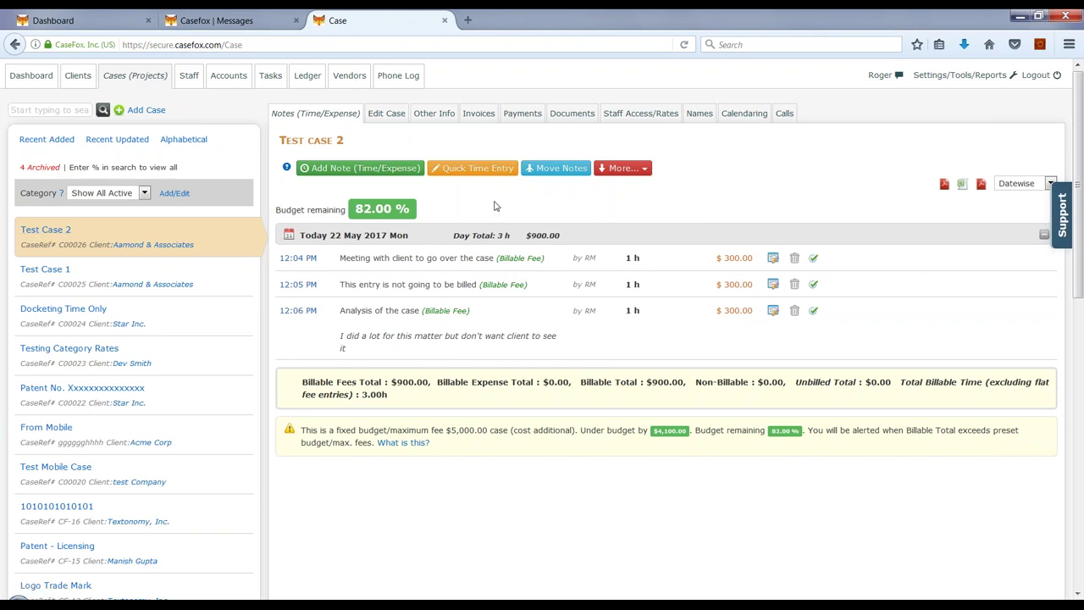
{"action": "left_click", "coordinate": [550, 172]}
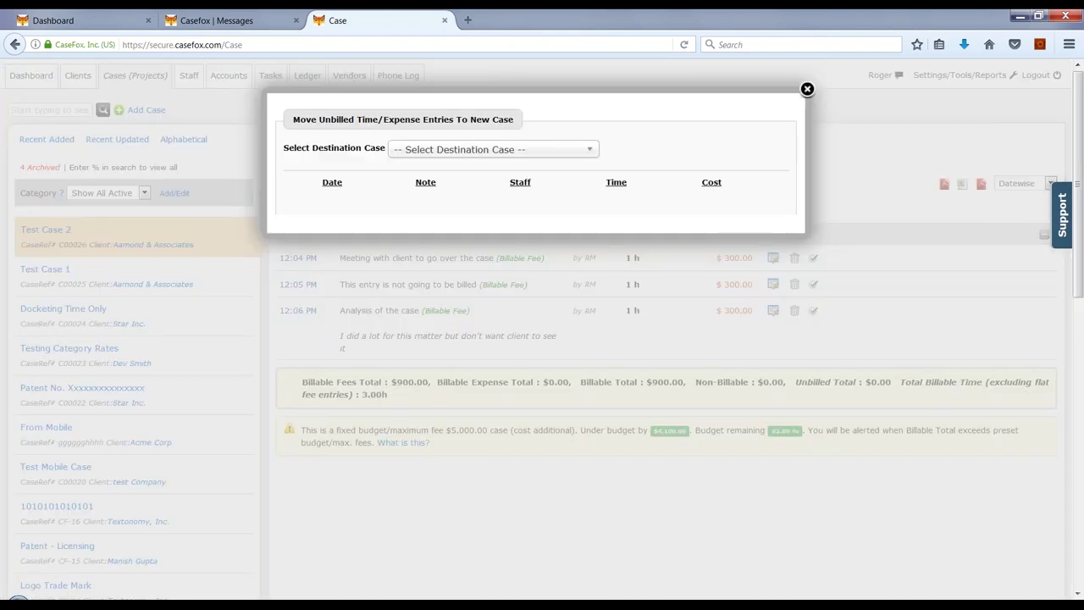
{"action": "left_click", "coordinate": [507, 150]}
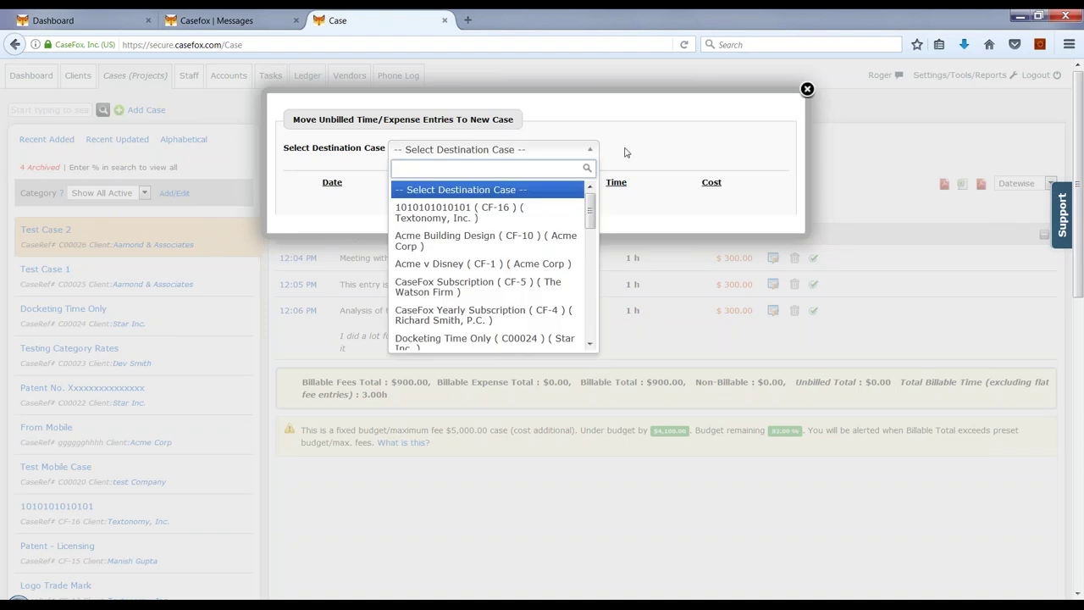
{"action": "left_click", "coordinate": [807, 90]}
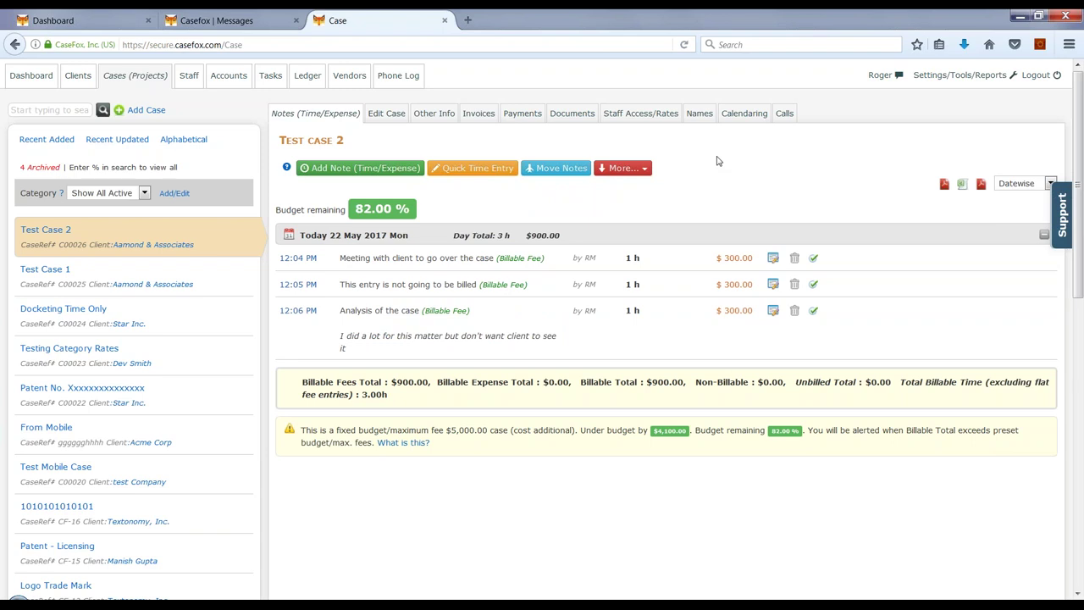
{"action": "left_click", "coordinate": [570, 114]}
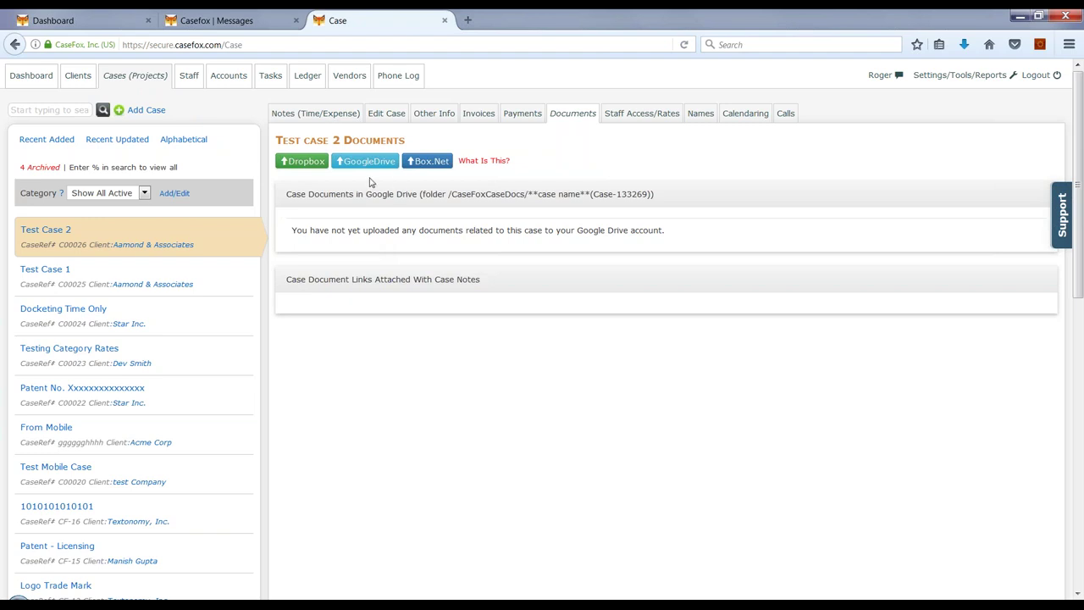
{"action": "left_click", "coordinate": [104, 354]}
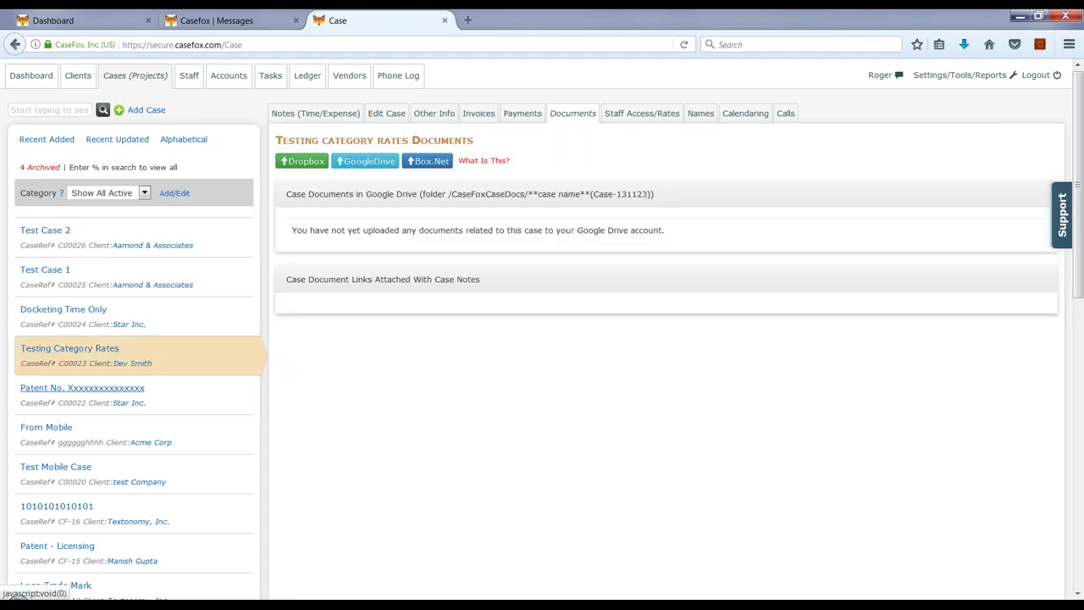
{"action": "left_click", "coordinate": [72, 394]}
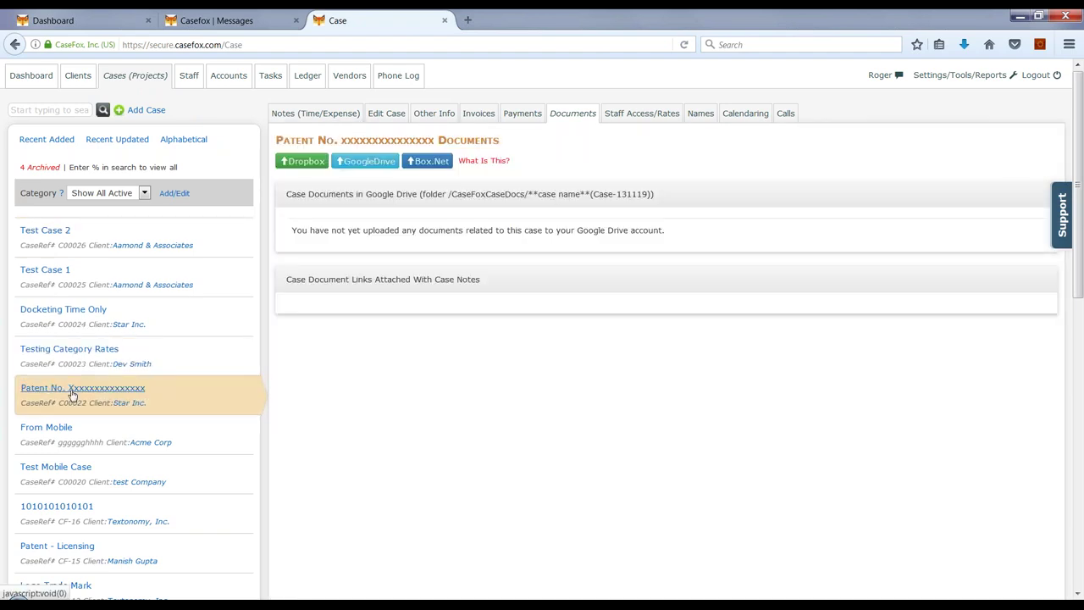
{"action": "left_click", "coordinate": [46, 428]}
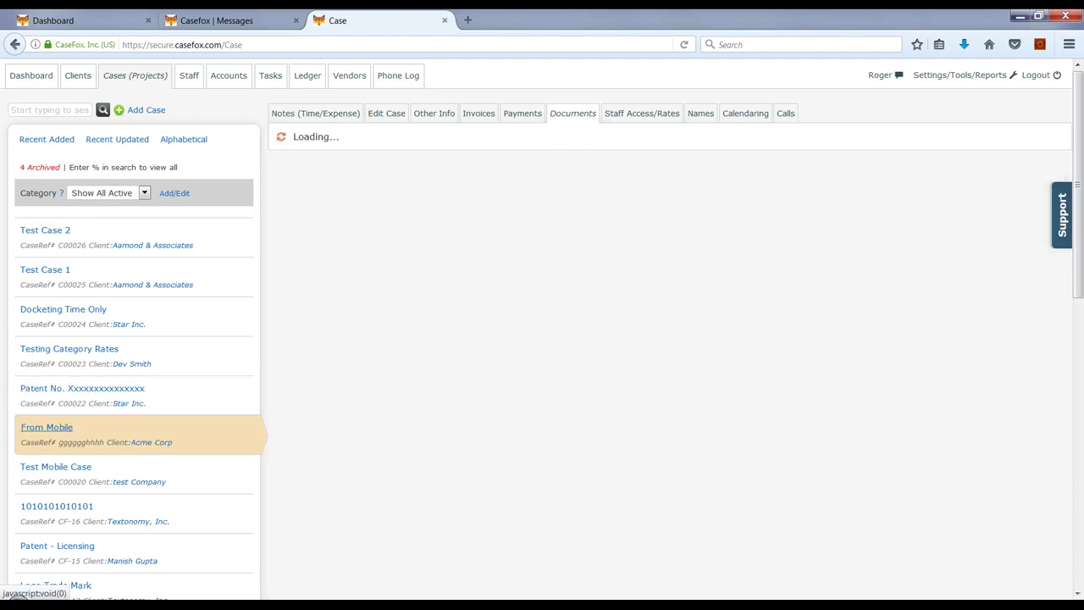
{"action": "left_click", "coordinate": [38, 469]}
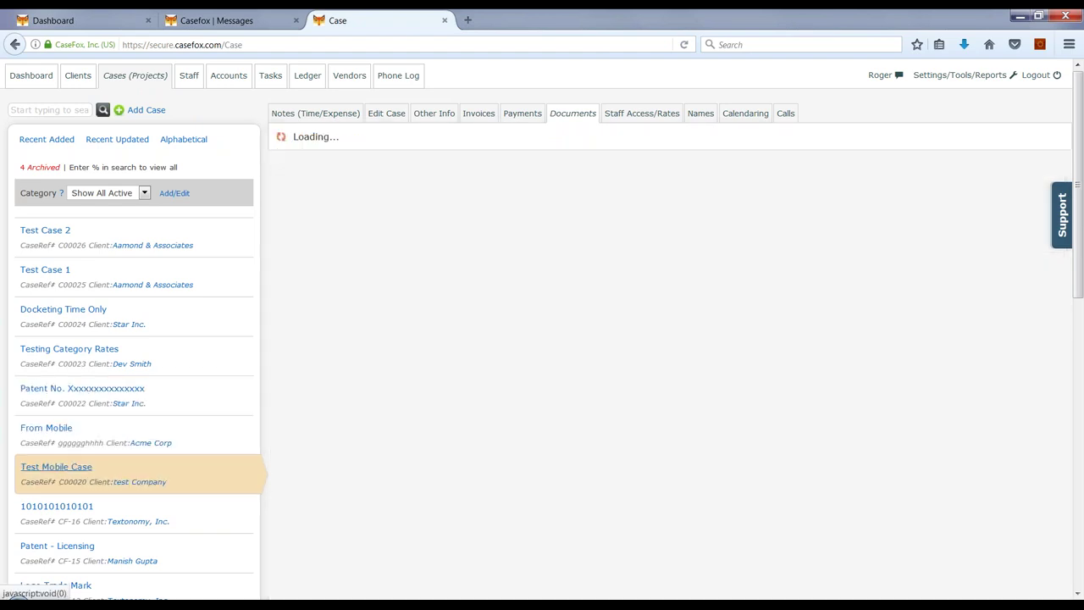
{"action": "left_click", "coordinate": [39, 508]}
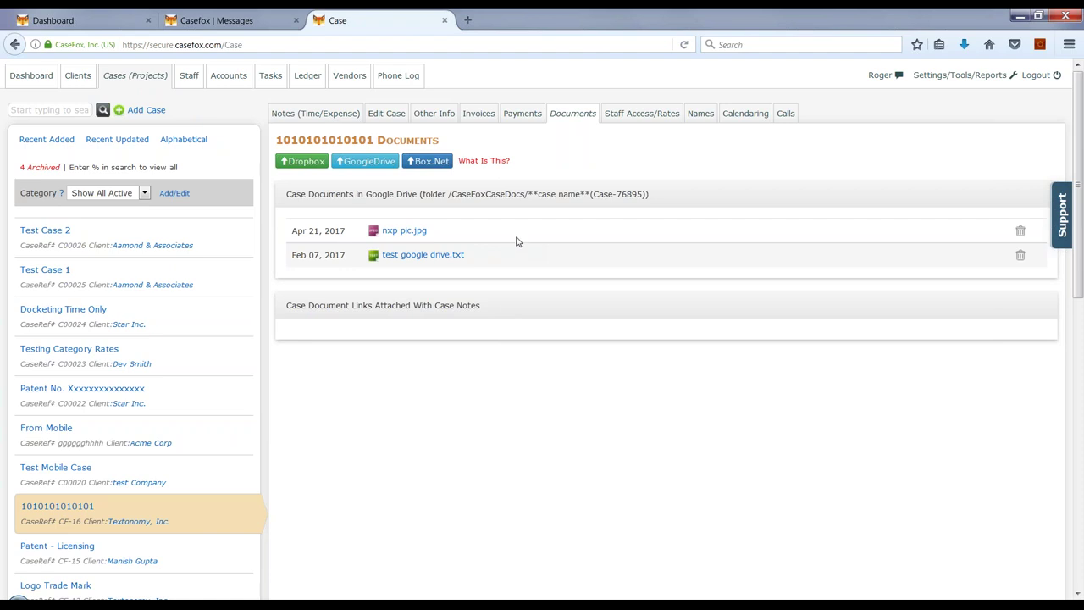
{"action": "left_click", "coordinate": [433, 117]}
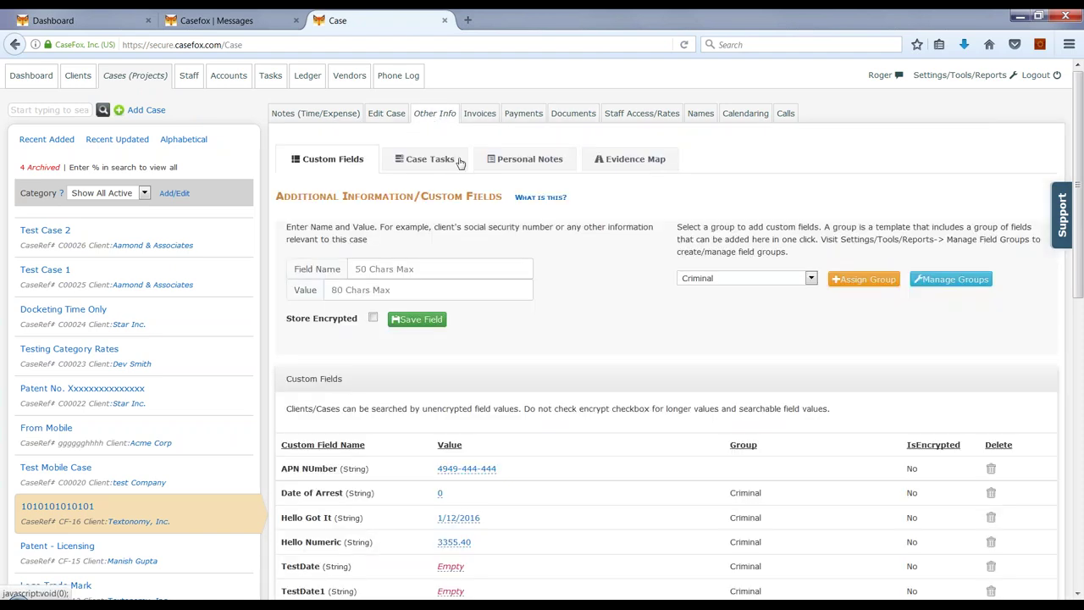
{"action": "mouse_move", "coordinate": [1081, 271]}
{"action": "left_mouse_down"}
{"action": "mouse_move", "coordinate": [1081, 427]}
{"action": "mouse_move", "coordinate": [1079, 272]}
{"action": "mouse_move", "coordinate": [1079, 291]}
{"action": "left_mouse_up"}
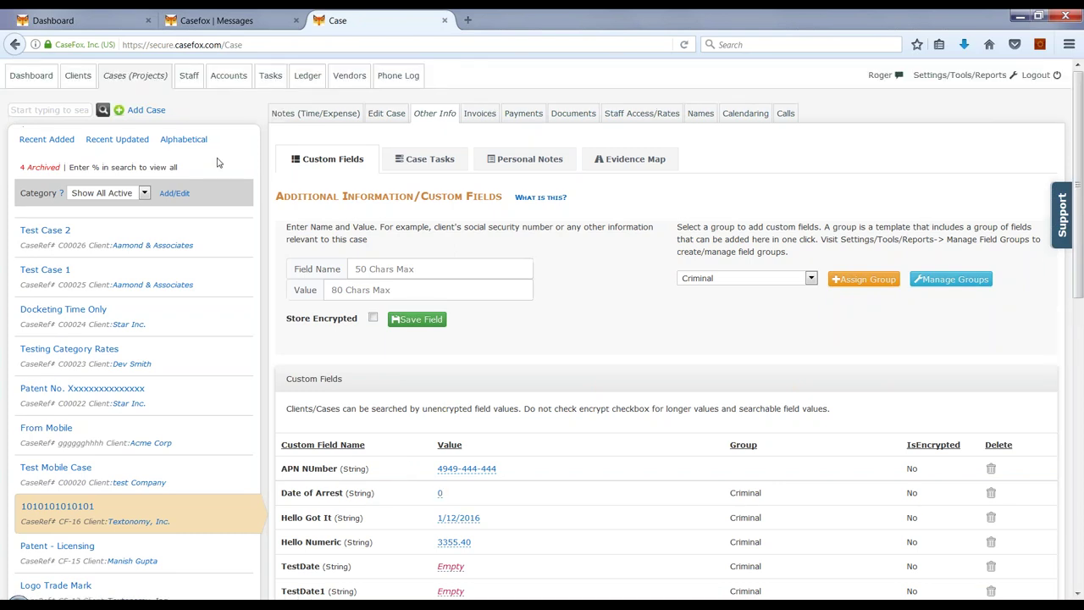
{"action": "scroll", "coordinate": [1079, 127], "scroll_direction": "up", "scroll_amount": 1}
Step: Search the cases for 444 and clear the search text
{"action": "left_click", "coordinate": [72, 113]}
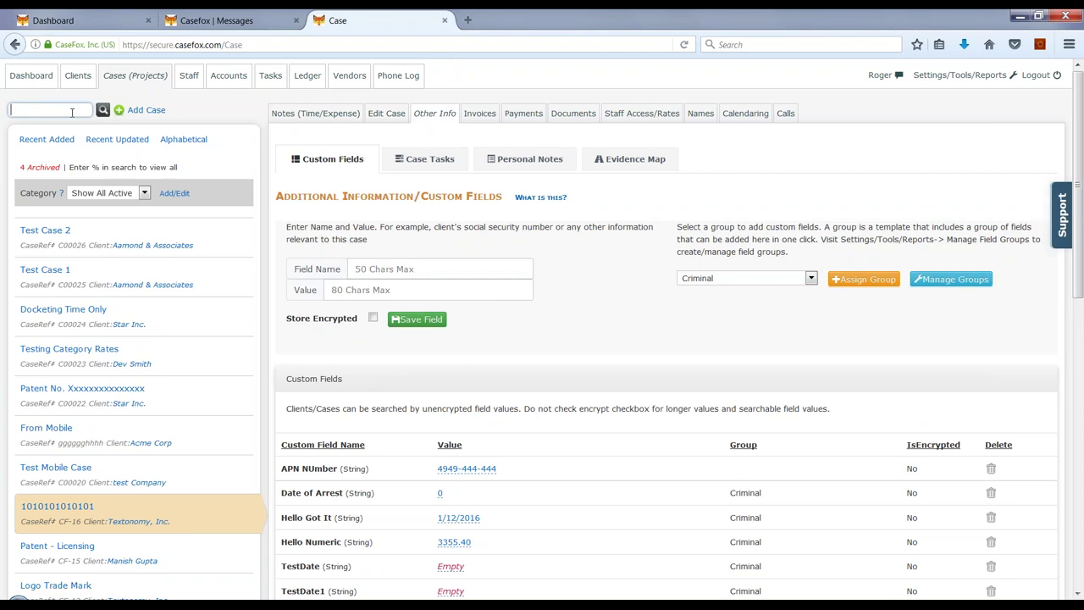
{"action": "type", "text": "444"}
{"action": "key", "text": "BackSpace"}
{"action": "key", "text": "BackSpace"}
{"action": "key", "text": "BackSpace"}
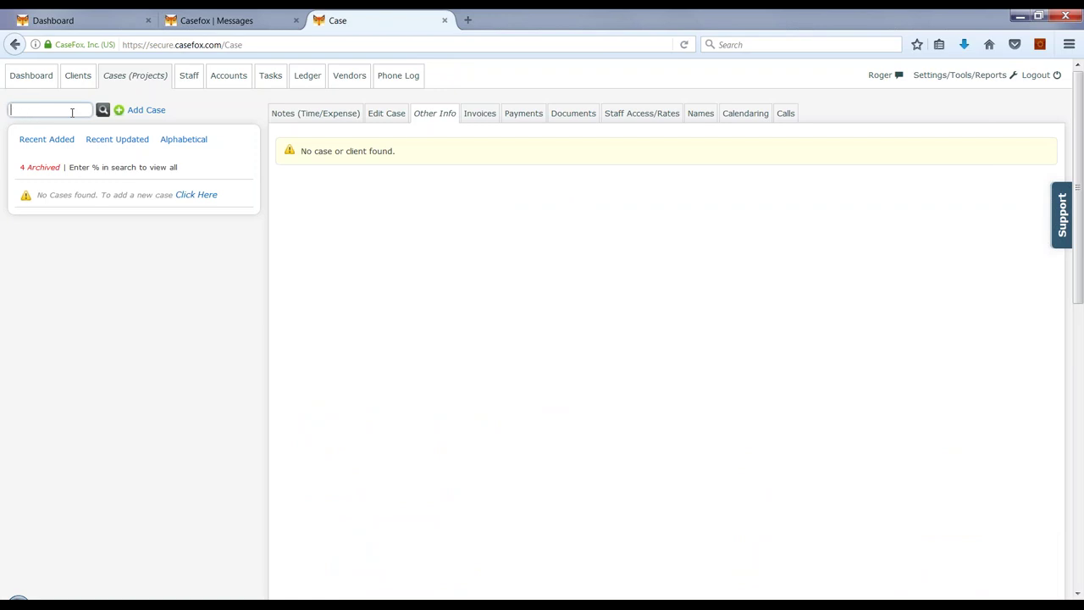
Step: List all cases, including archived ones, by searching for %
{"action": "left_click", "coordinate": [103, 111]}
{"action": "type", "text": "%"}
{"action": "key", "text": "Return"}
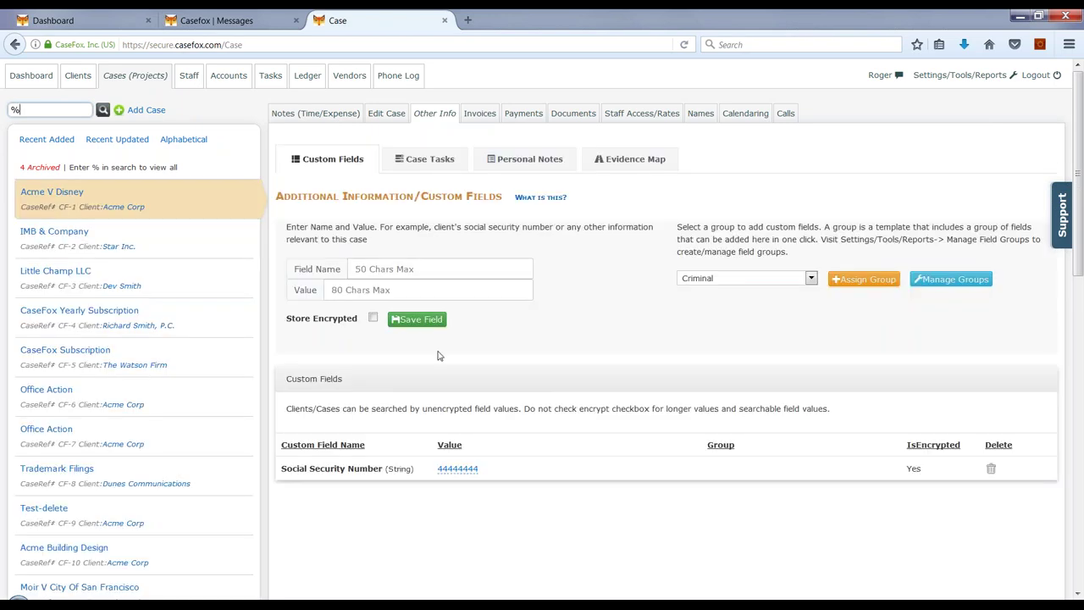
Step: Copy the encrypted Social Security Number value of Acme v Disney and search the cases for it
{"action": "left_click_drag", "start_coordinate": [481, 468], "coordinate": [437, 468]}
{"action": "key", "text": "ctrl+c"}
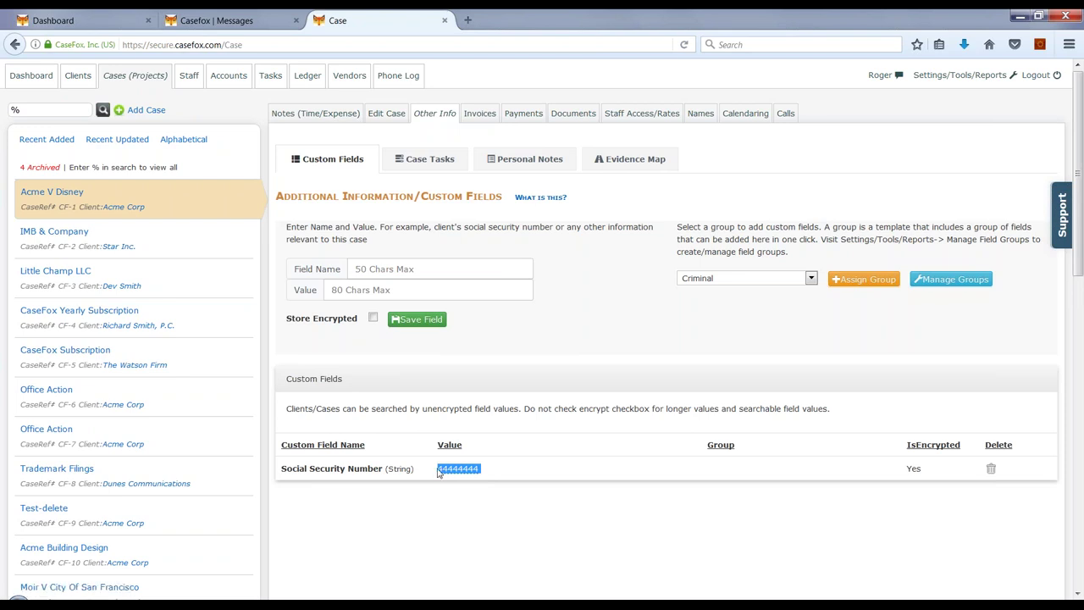
{"action": "left_click", "coordinate": [6, 111]}
{"action": "key", "text": "ctrl+a"}
{"action": "key", "text": "ctrl+v"}
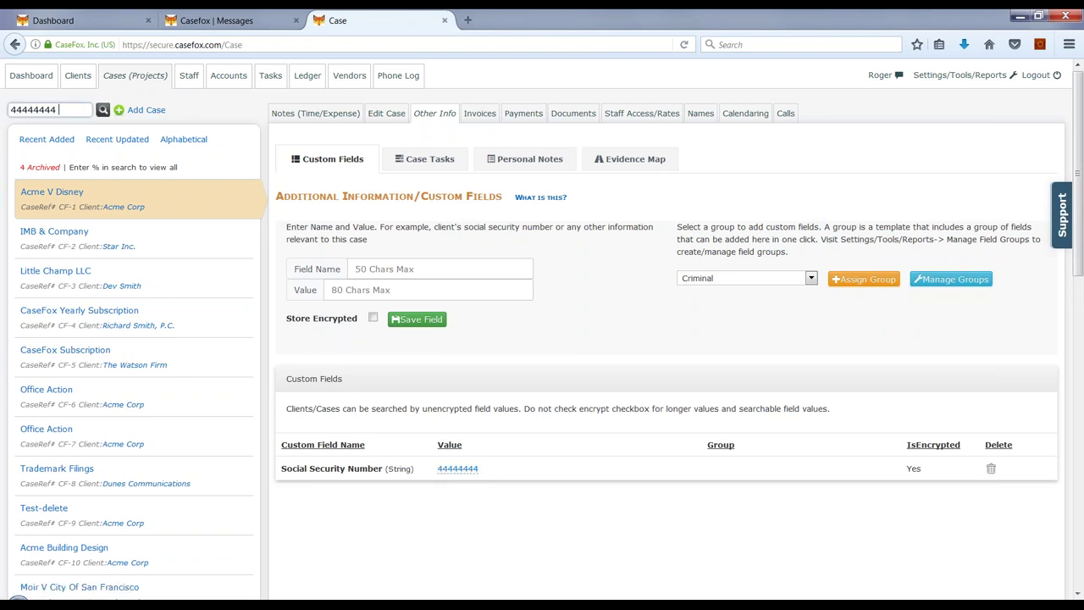
{"action": "key", "text": "Return"}
{"action": "key", "text": "BackSpace"}
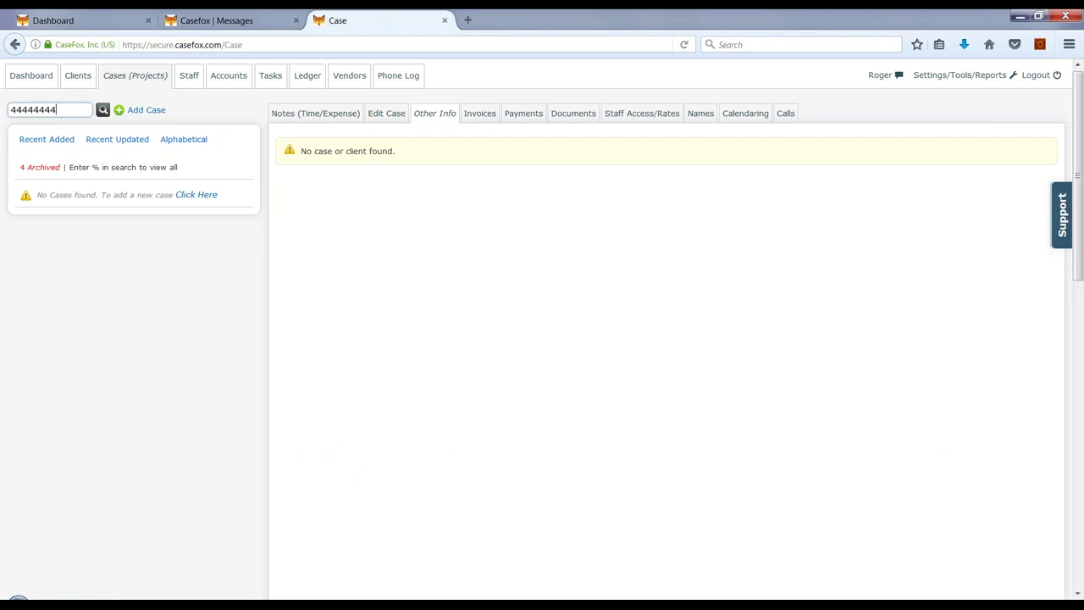
Step: List all cases with a % search and add the unencrypted custom field TestCustomField with the value CaseFoxDemo to Acme v Disney
{"action": "double_click", "coordinate": [44, 113]}
{"action": "type", "text": "%"}
{"action": "key", "text": "Return"}
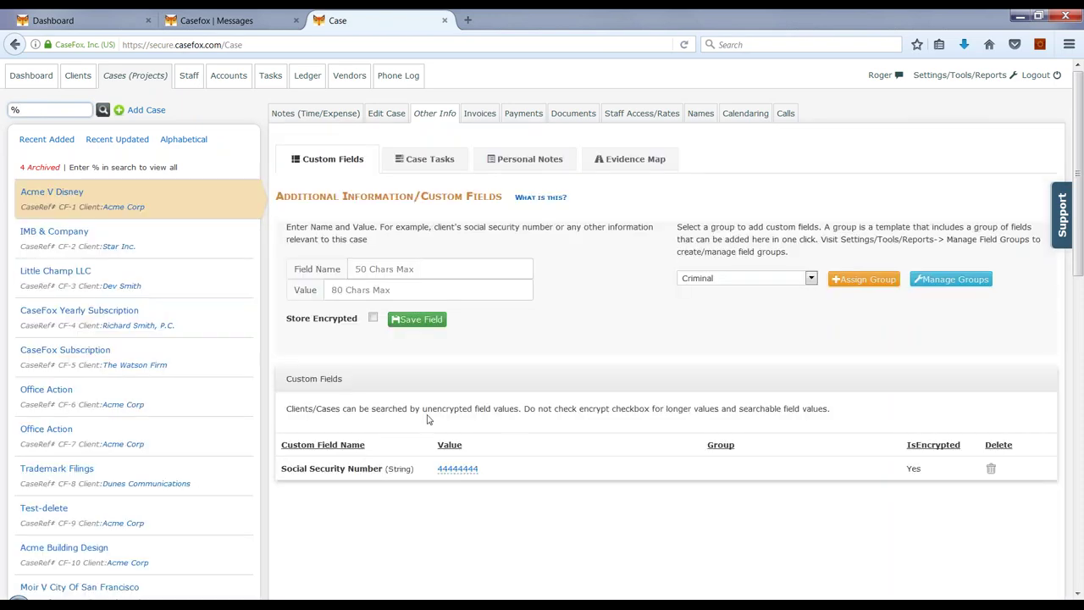
{"action": "left_click", "coordinate": [398, 269]}
{"action": "type", "text": "Test"}
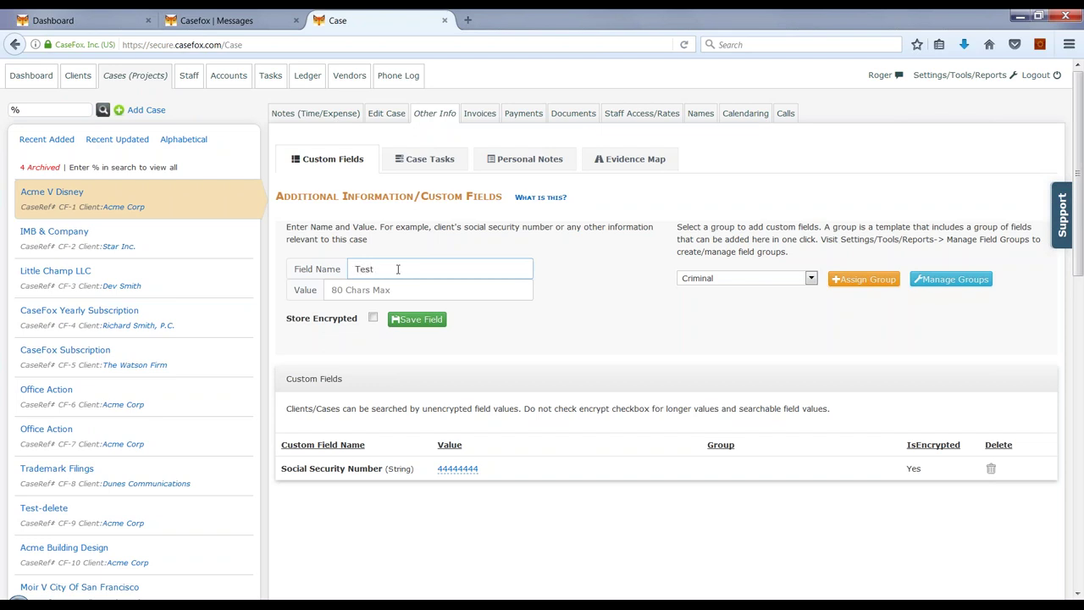
{"action": "type", "text": "Custom"}
{"action": "type", "text": "Field"}
{"action": "key", "text": "Tab"}
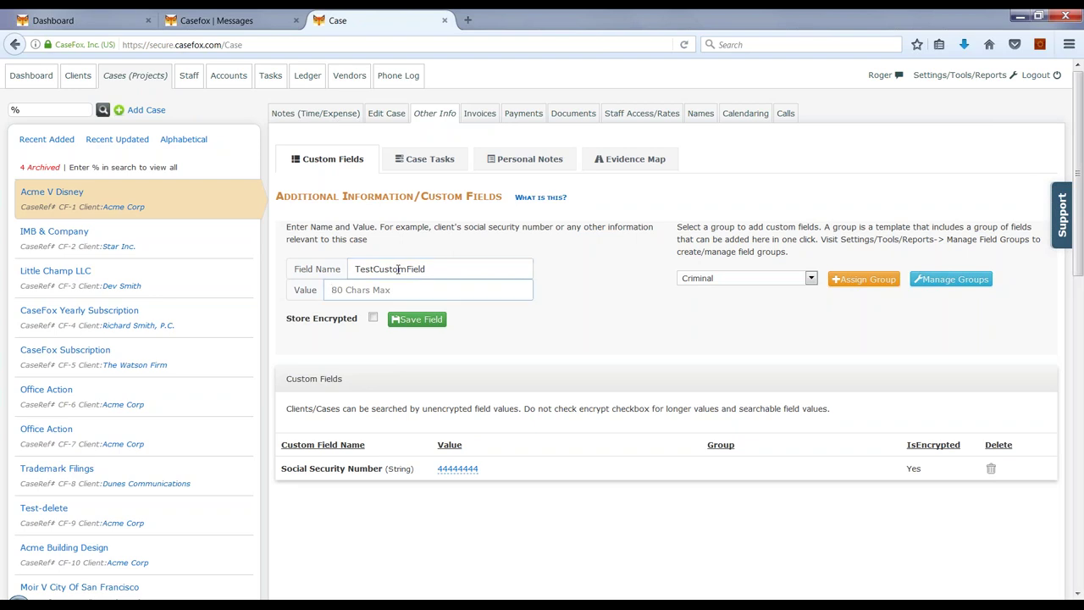
{"action": "type", "text": "CaseFoxDemo"}
{"action": "left_click", "coordinate": [419, 320]}
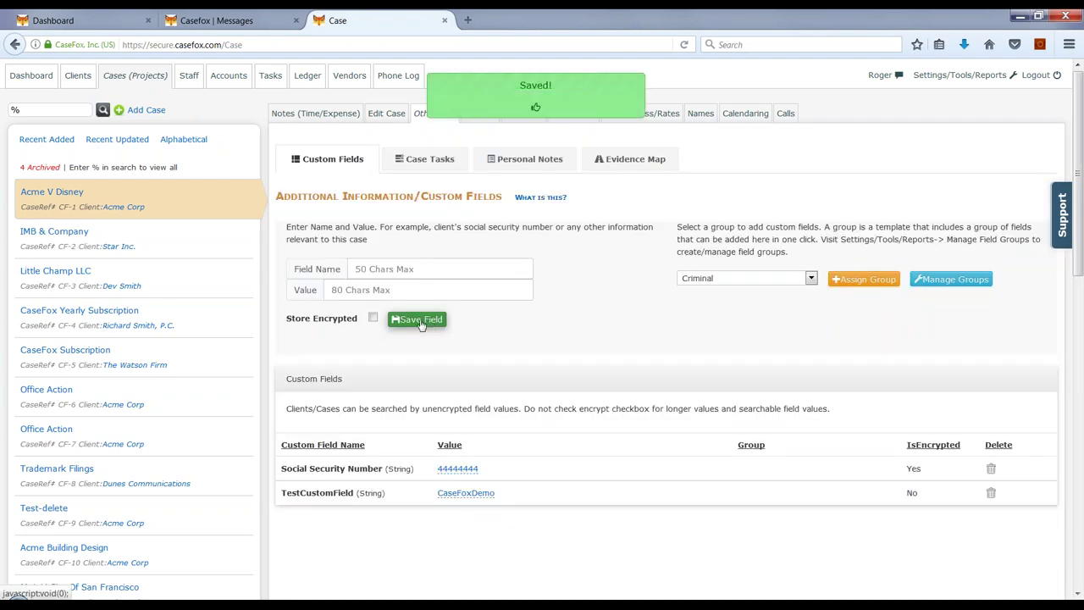
Step: Search the cases for casefoxfoxdemo
{"action": "double_click", "coordinate": [16, 109]}
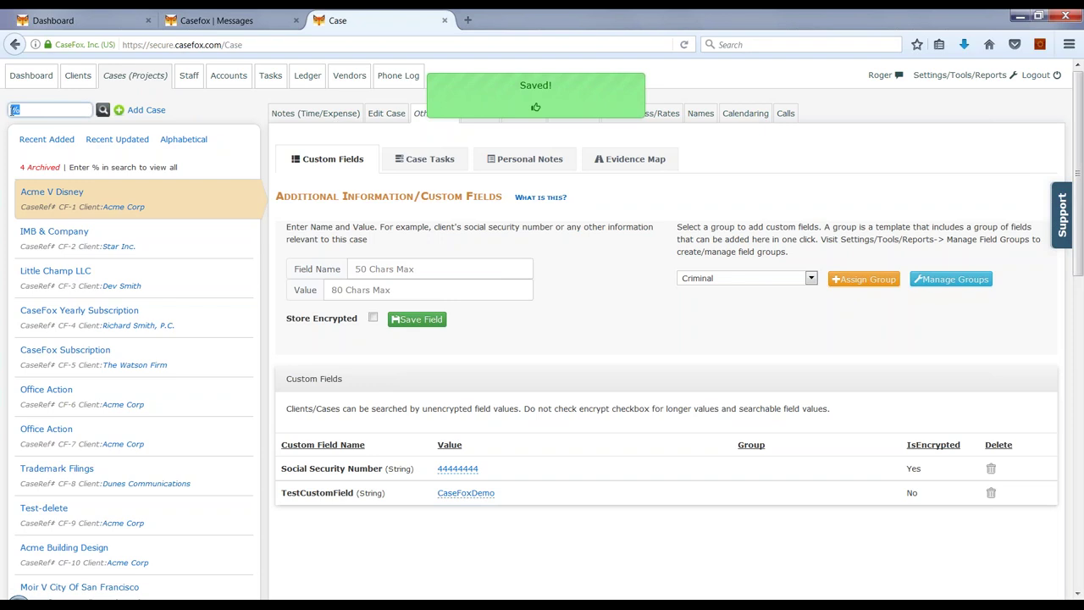
{"action": "type", "text": "case"}
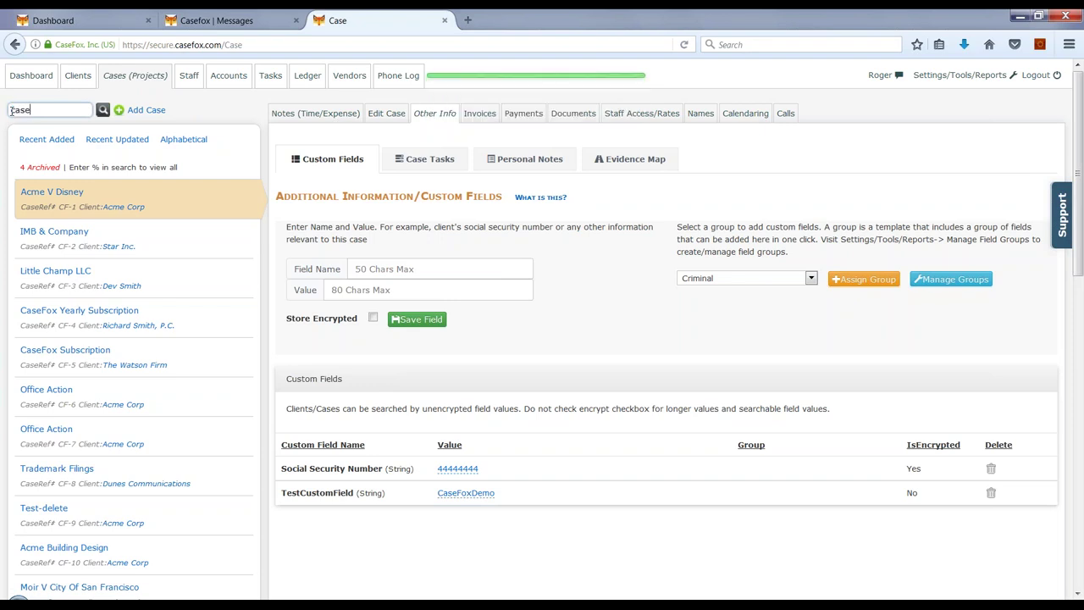
{"action": "type", "text": "foxfoxdemo"}
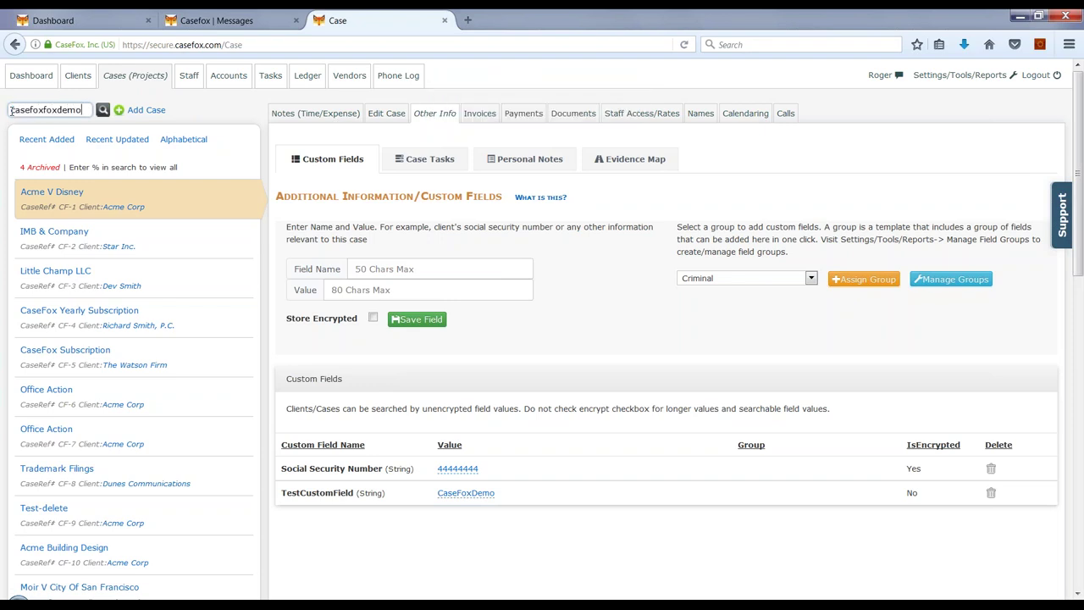
{"action": "key", "text": "Return"}
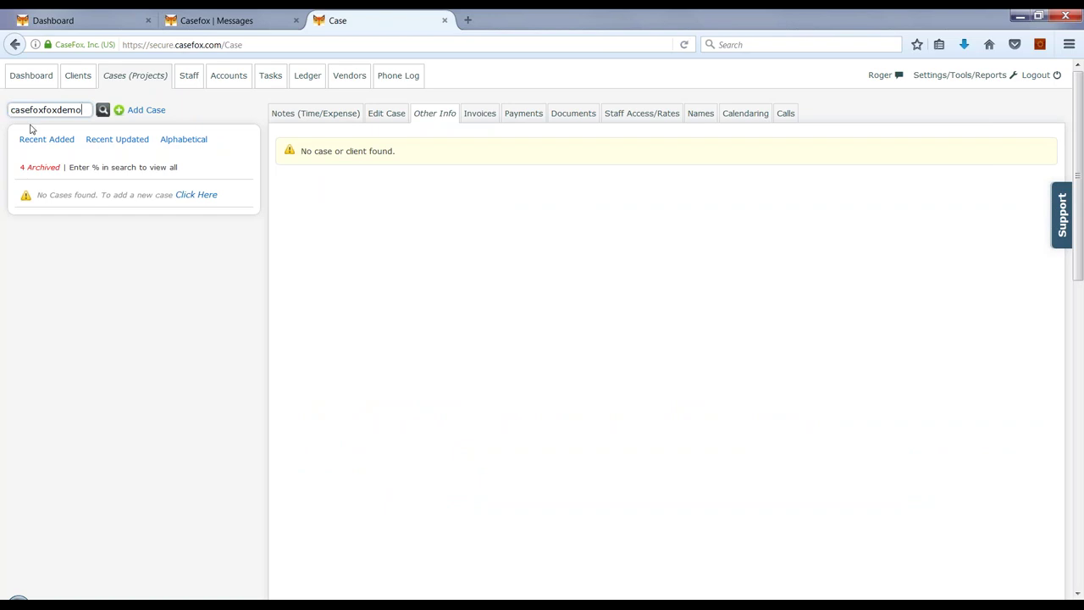
Step: Correct the case search to casefoxdemo, run it to find the case by its custom field value, and clear the search text
{"action": "key", "text": "BackSpace"}
{"action": "key", "text": "BackSpace"}
{"action": "key", "text": "BackSpace"}
{"action": "key", "text": "BackSpace"}
{"action": "key", "text": "BackSpace"}
{"action": "key", "text": "BackSpace"}
{"action": "key", "text": "BackSpace"}
{"action": "key", "text": "Return"}
{"action": "type", "text": "dem"}
{"action": "key", "text": "BackSpace"}
{"action": "key", "text": "BackSpace"}
{"action": "key", "text": "BackSpace"}
{"action": "type", "text": "demo"}
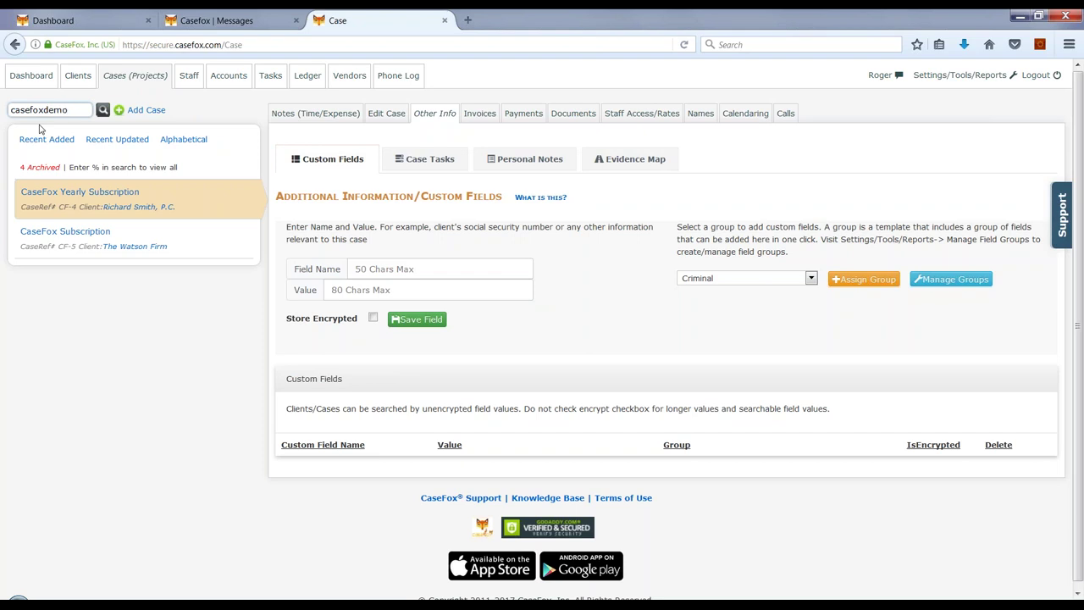
{"action": "key", "text": "Return"}
{"action": "key", "text": "BackSpace"}
{"action": "key", "text": "BackSpace"}
{"action": "key", "text": "BackSpace"}
{"action": "key", "text": "BackSpace"}
{"action": "key", "text": "BackSpace"}
{"action": "key", "text": "BackSpace"}
{"action": "key", "text": "BackSpace"}
{"action": "key", "text": "BackSpace"}
{"action": "key", "text": "BackSpace"}
{"action": "key", "text": "BackSpace"}
{"action": "key", "text": "BackSpace"}
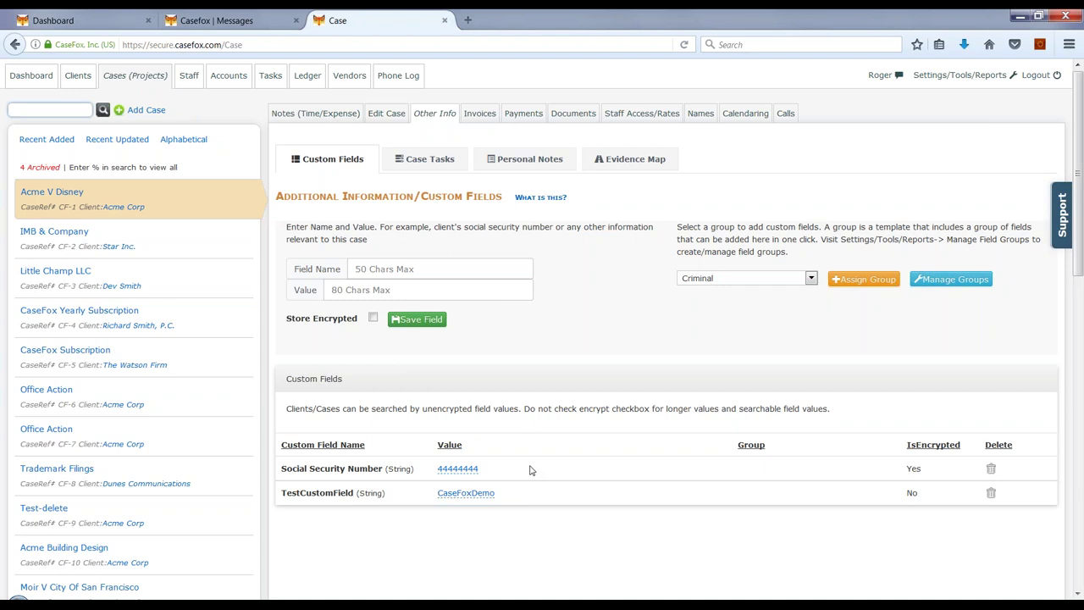
Step: View the tasks related to Acme v Disney and inspect the new task form's case choices, closing the form without saving
{"action": "left_click", "coordinate": [436, 160]}
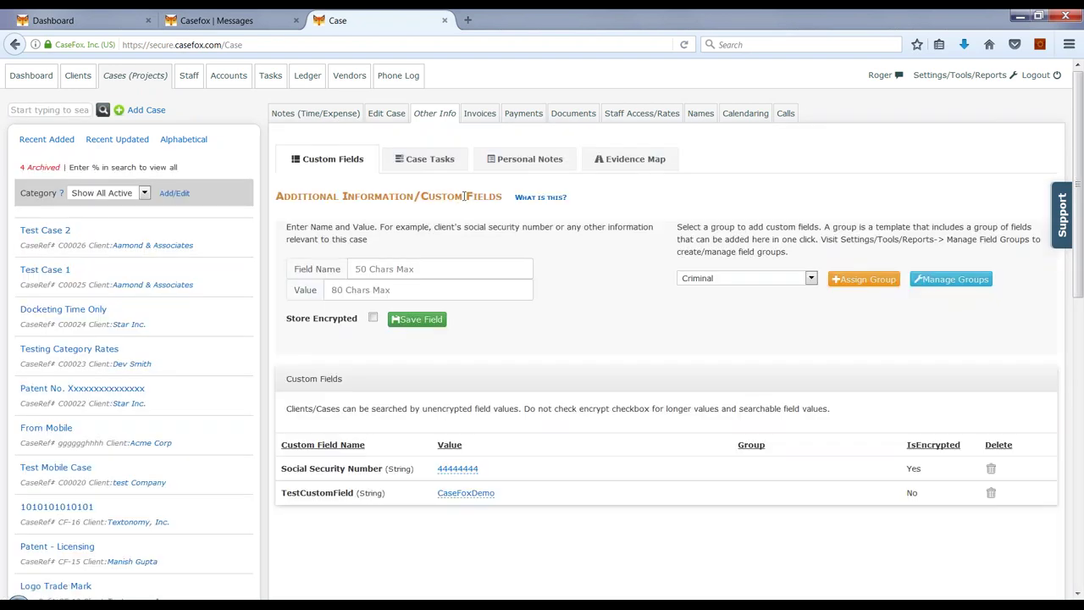
{"action": "left_click", "coordinate": [440, 163]}
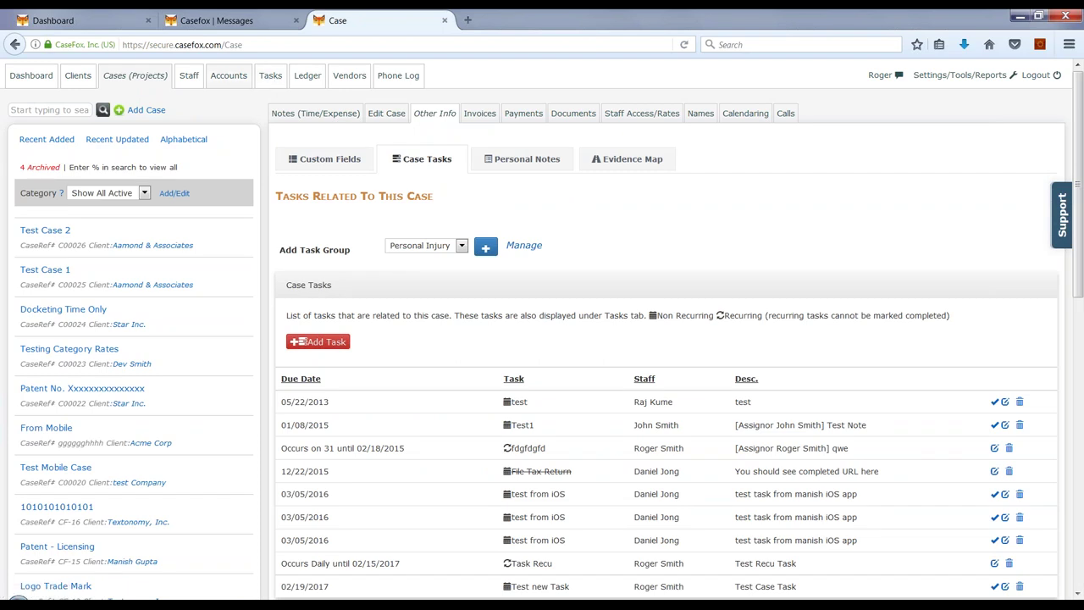
{"action": "left_click", "coordinate": [318, 342]}
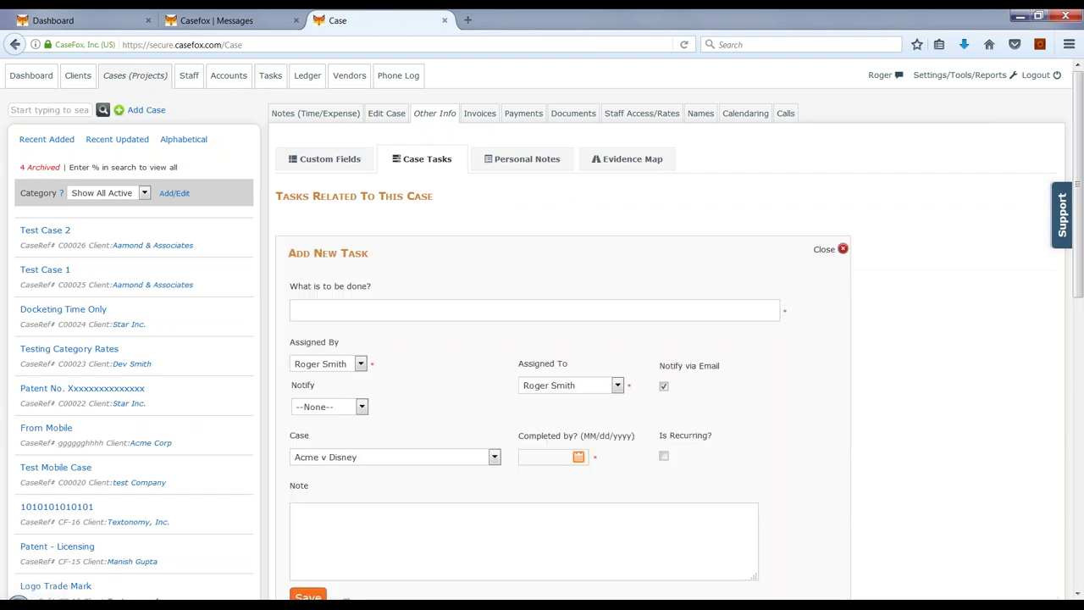
{"action": "left_click", "coordinate": [426, 455]}
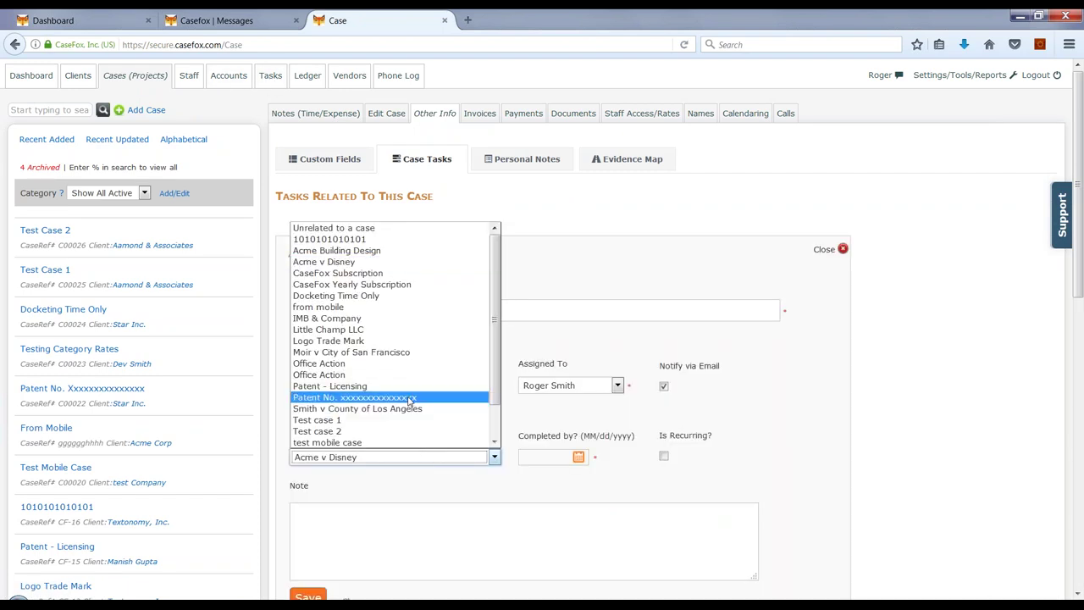
{"action": "left_click", "coordinate": [843, 250]}
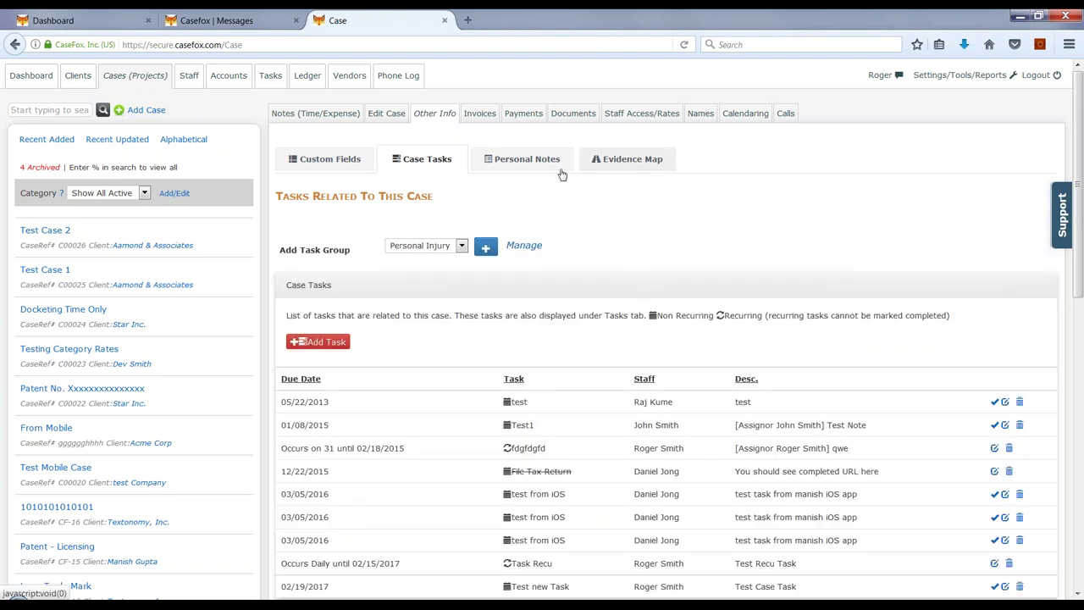
Step: Save a personal note on Acme v Disney reading "Client called asking about the expert witness. I provided some info"
{"action": "left_click", "coordinate": [526, 161]}
{"action": "left_click", "coordinate": [489, 326]}
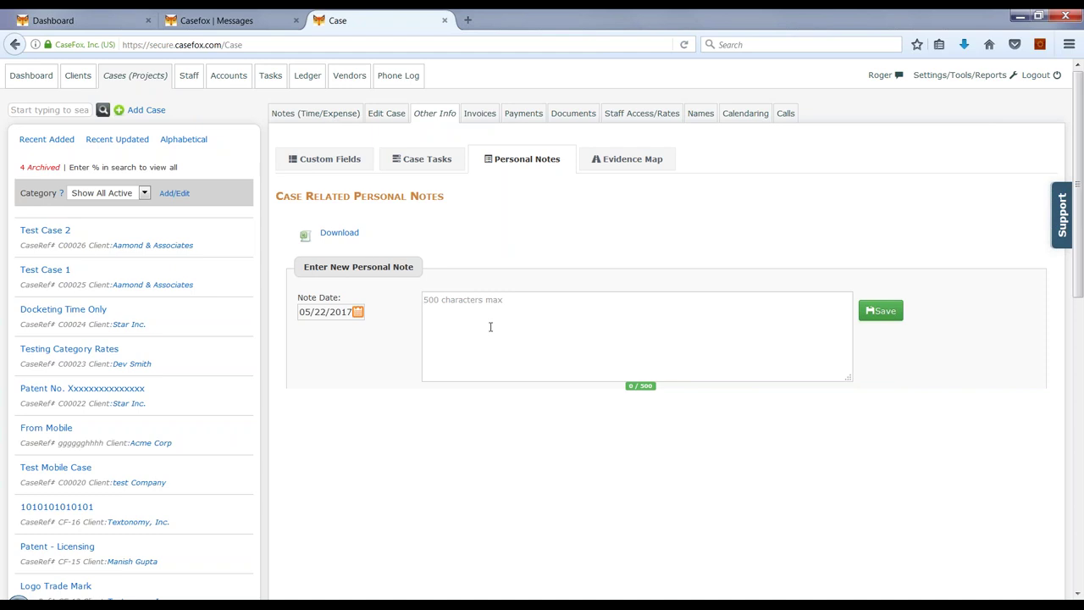
{"action": "type", "text": "Client clalled asking about the expert"}
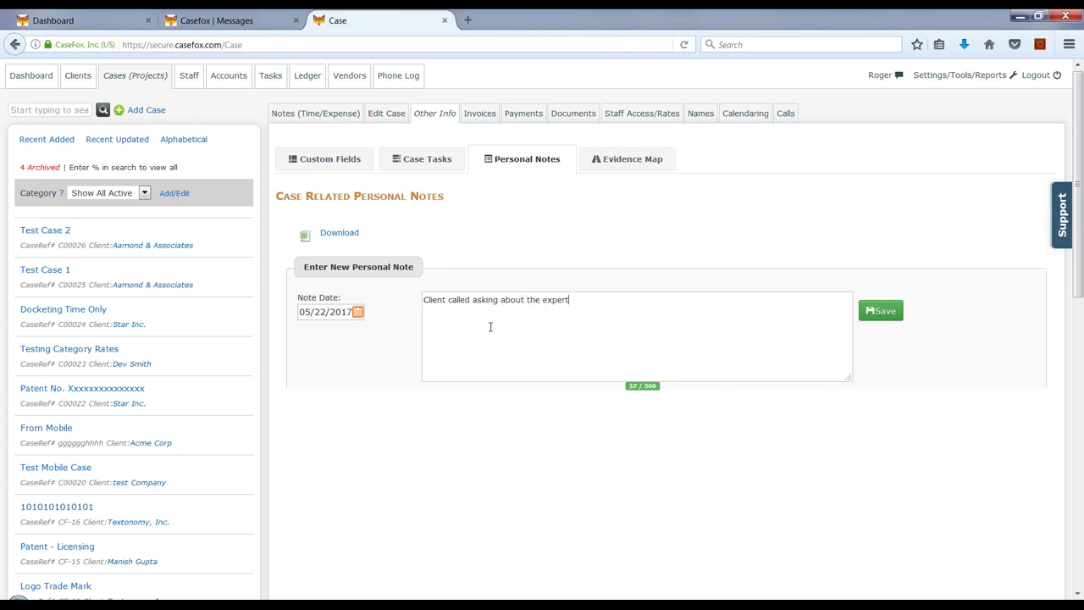
{"action": "type", "text": " witness. I provided some info"}
{"action": "left_click", "coordinate": [878, 312]}
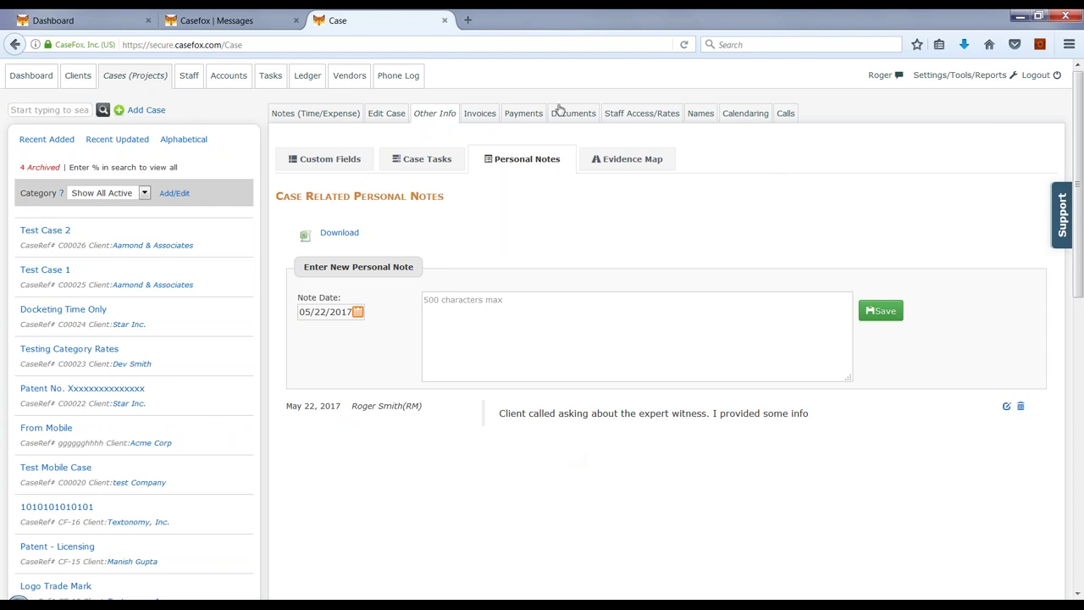
Step: Display the time and expense notes of the Acme v Disney case
{"action": "left_click", "coordinate": [344, 115]}
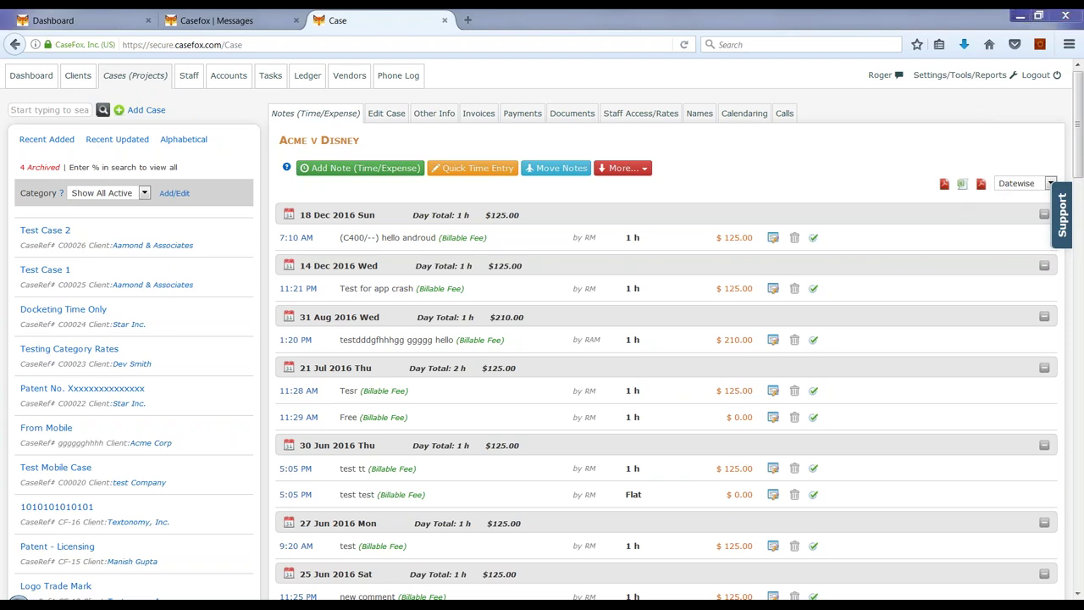
{"action": "right_click", "coordinate": [862, 603]}
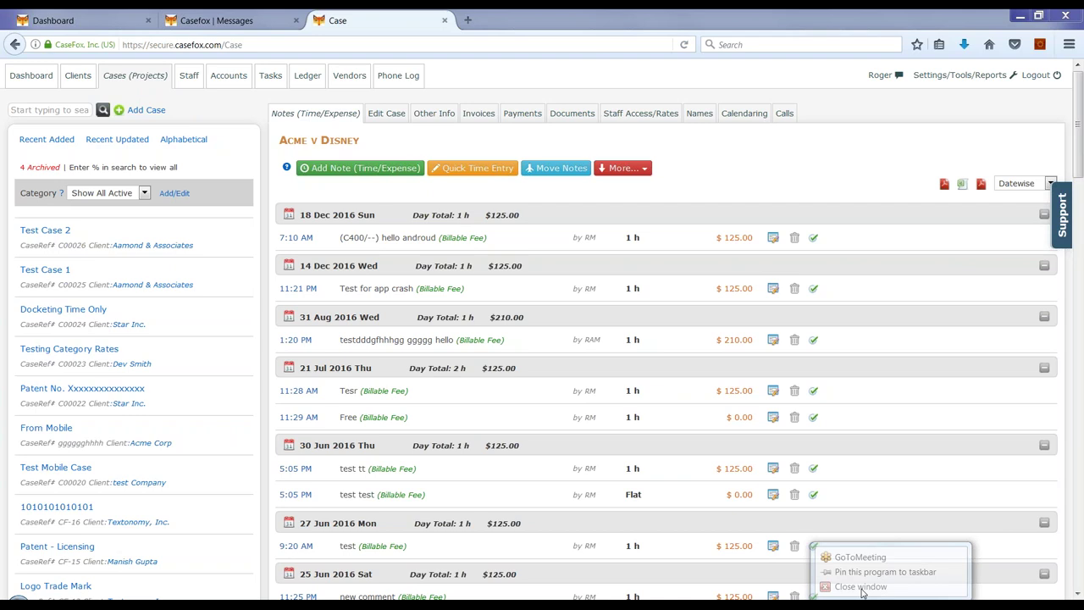
{"action": "left_click", "coordinate": [535, 344]}
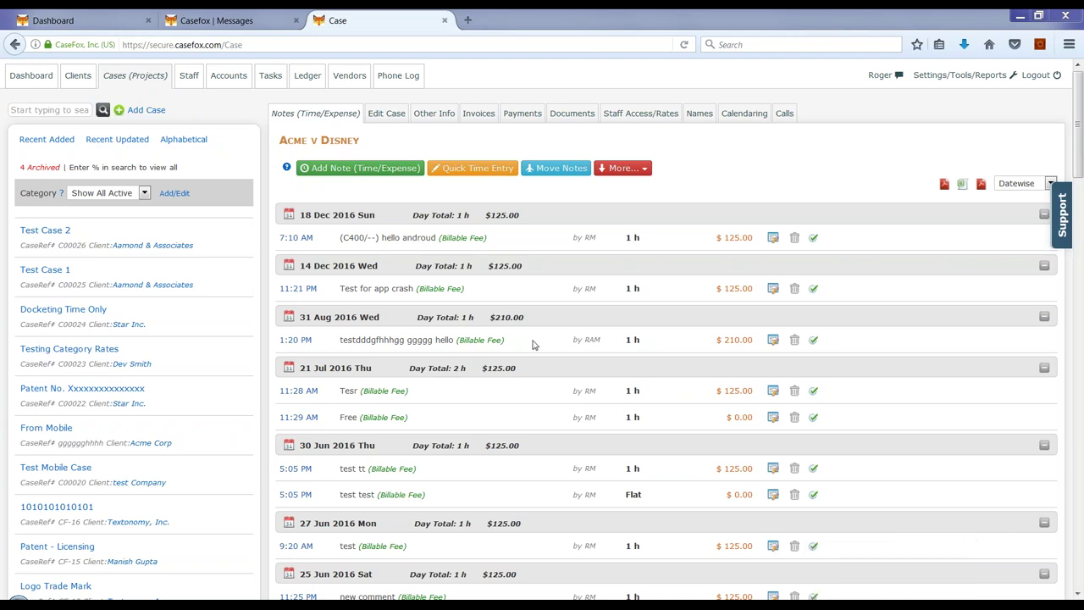